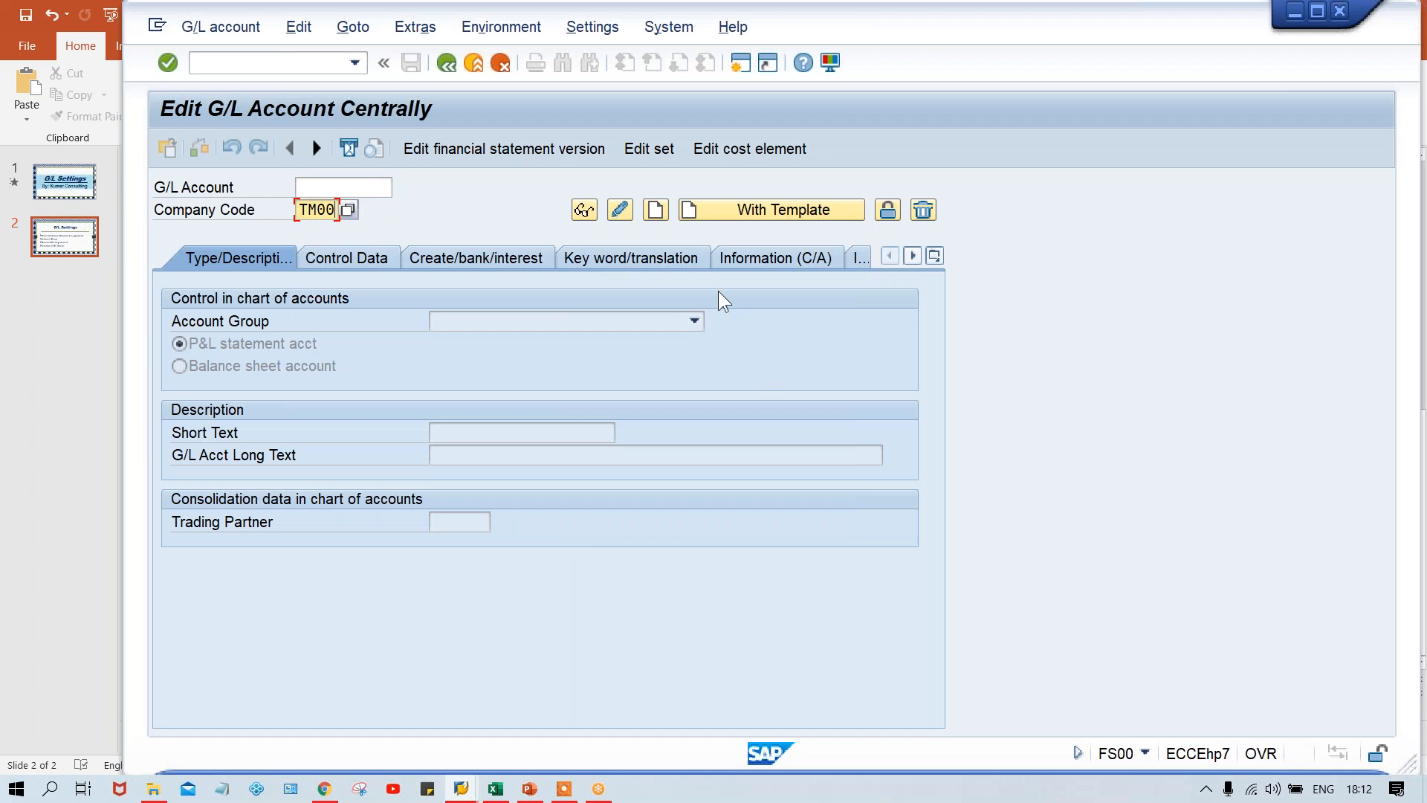
Set the hierarchy display so that accounts are displayed in the navigation tree, and acknowledge the new setting
{"action": "left_click", "coordinate": [593, 30]}
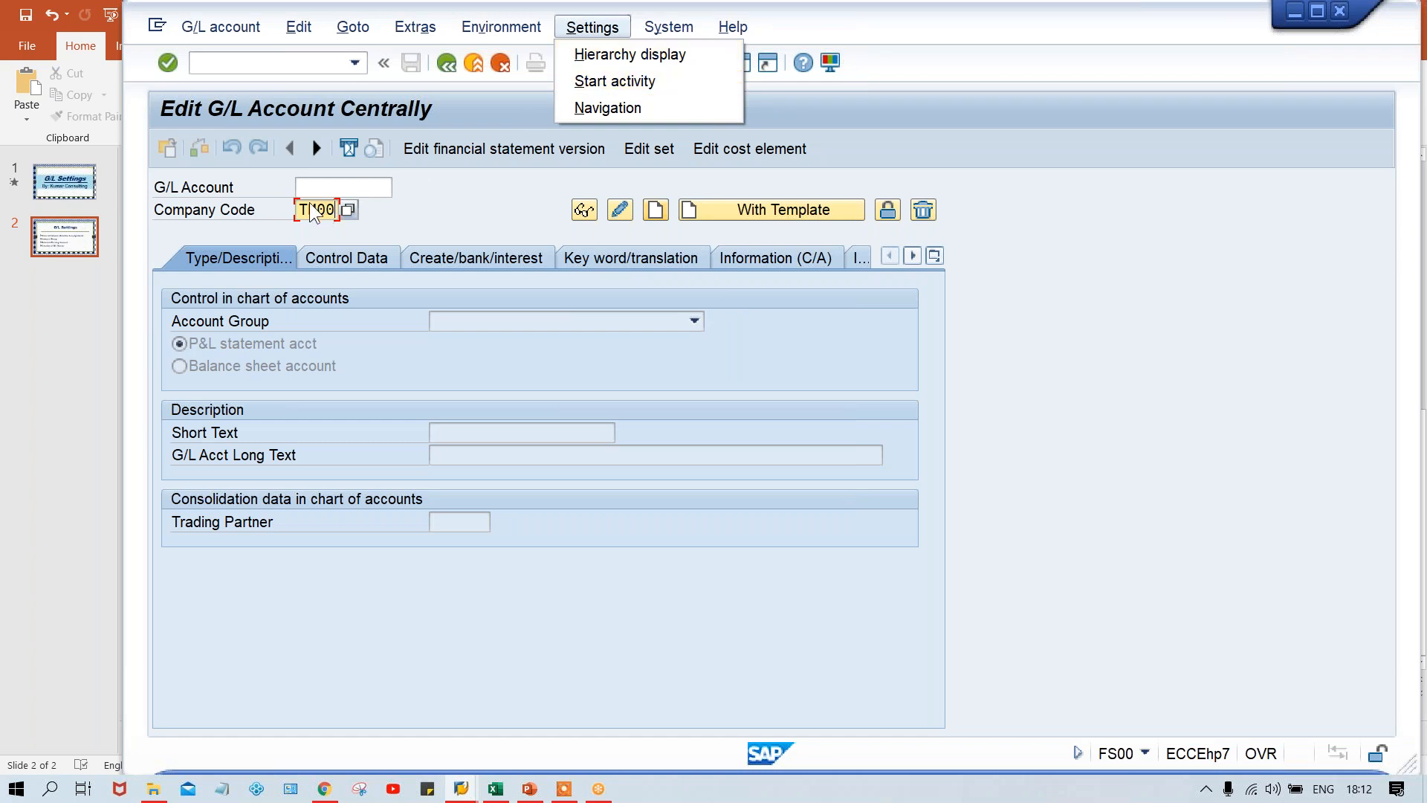
{"action": "left_click", "coordinate": [600, 51]}
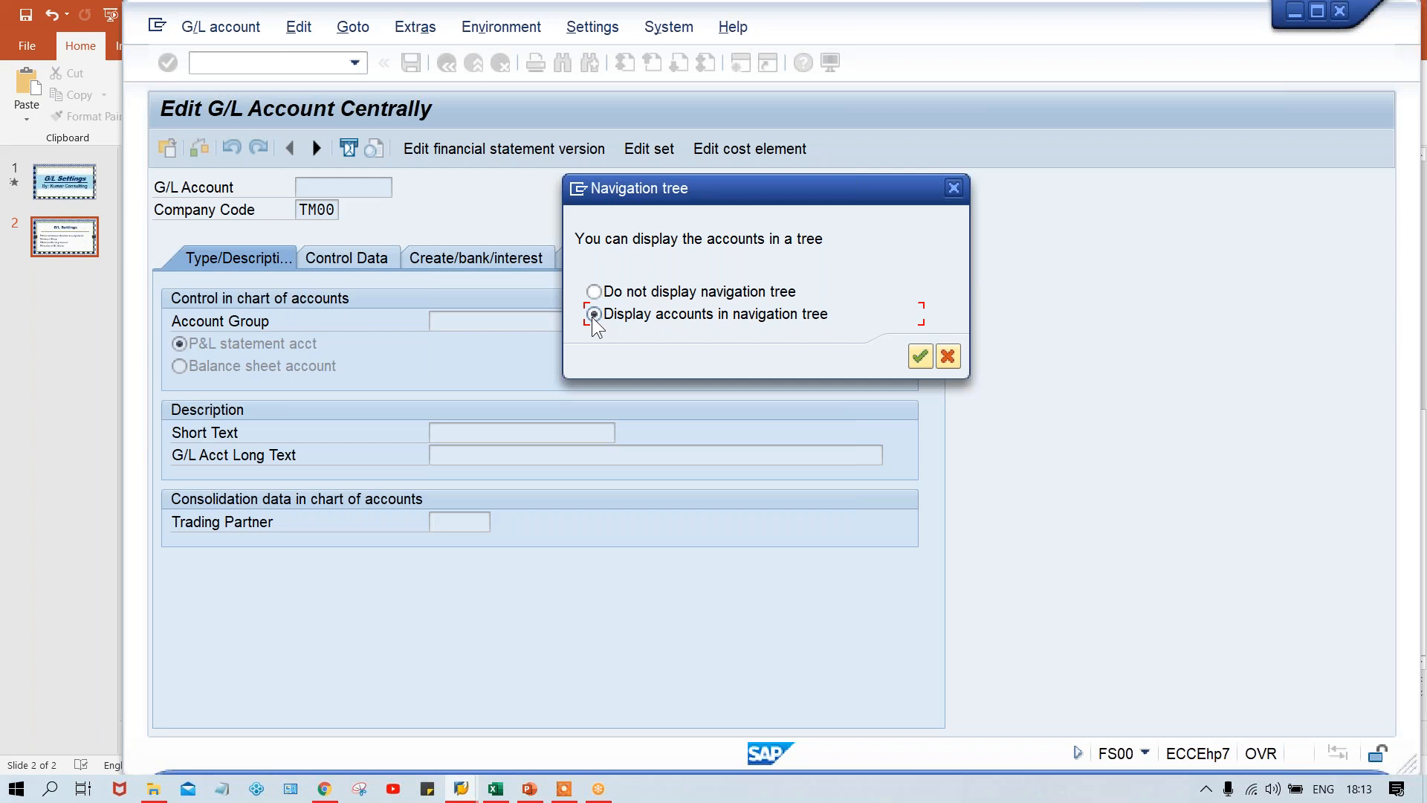
{"action": "key", "text": "Return"}
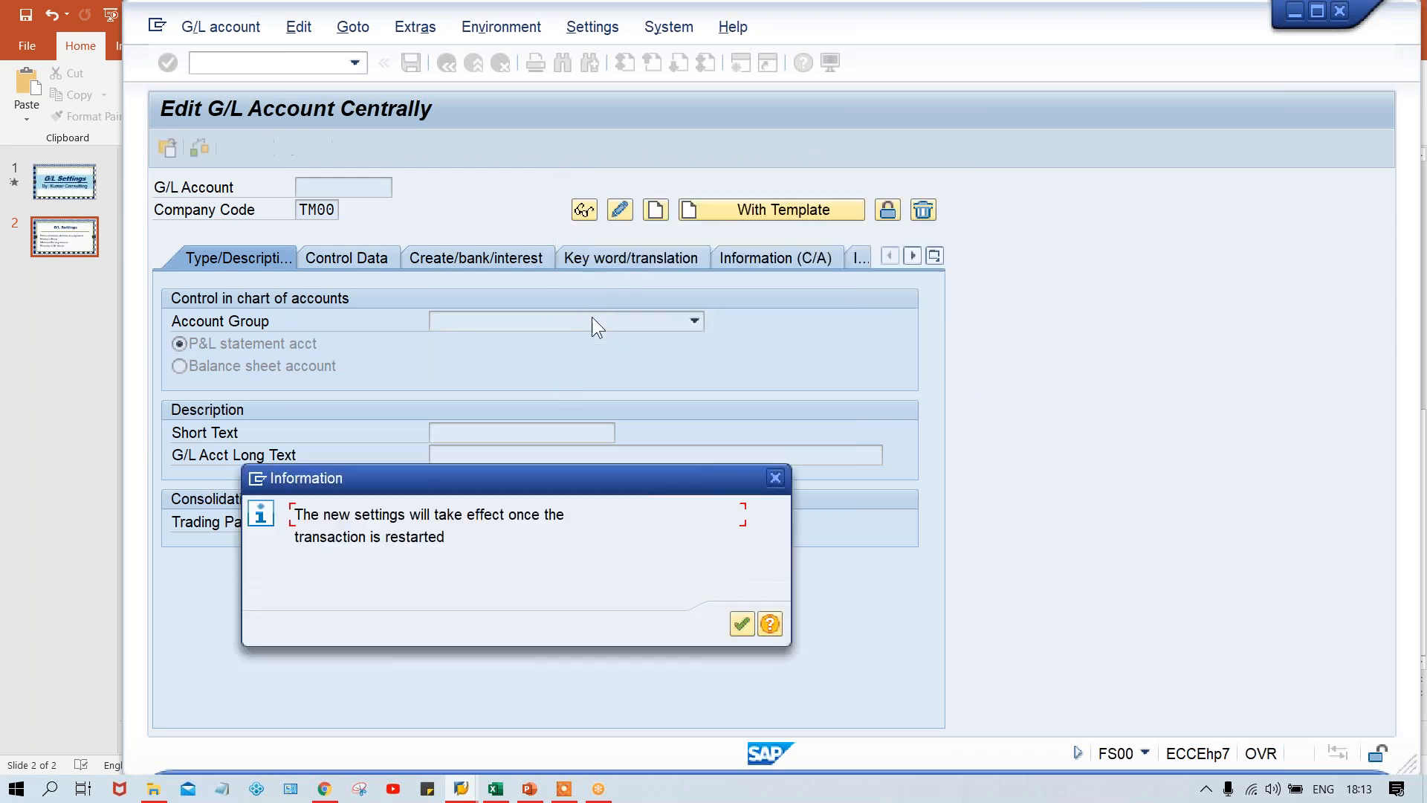
{"action": "key", "text": "Return"}
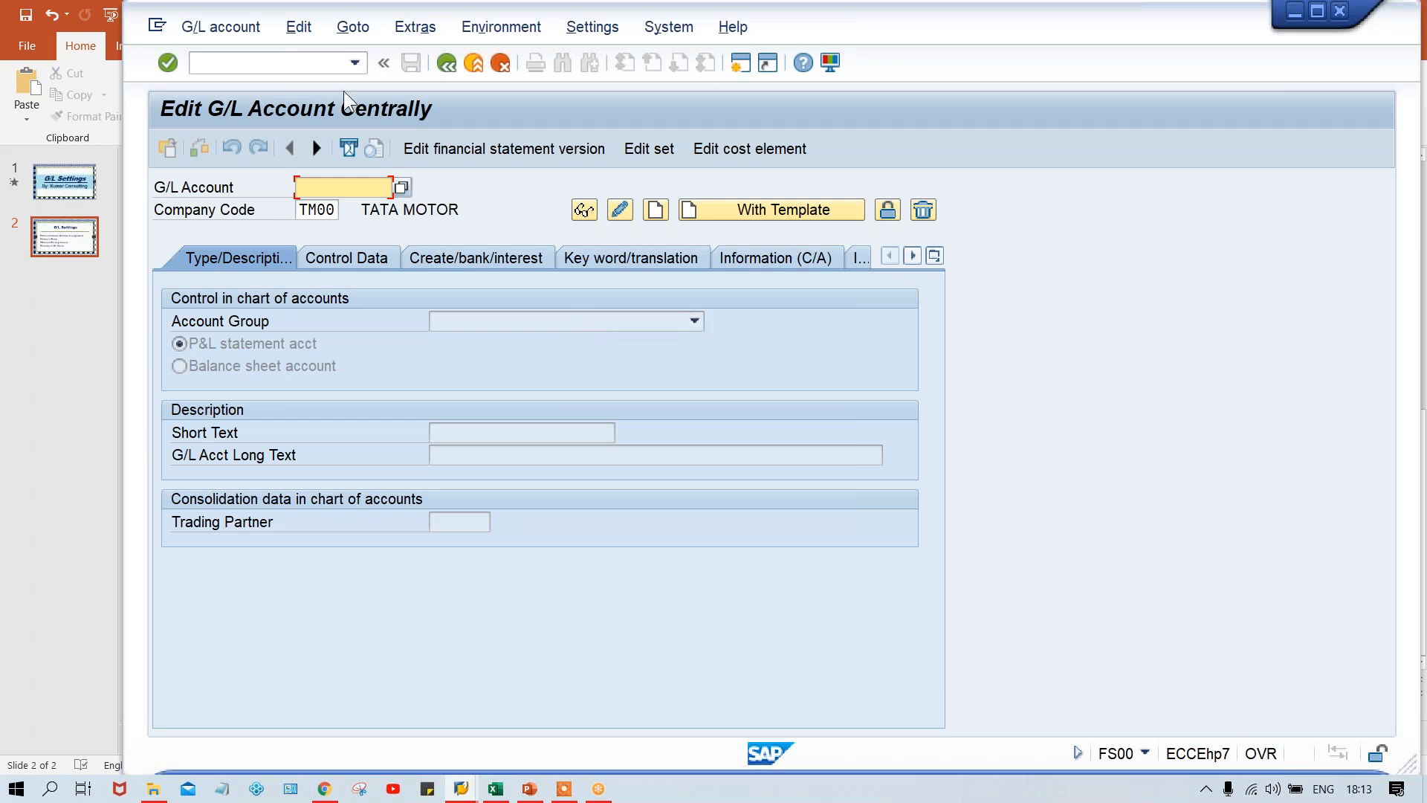
Restart transaction FS00 with /NFS00 and begin creating a G/L account for company code TM00
{"action": "left_click", "coordinate": [302, 64]}
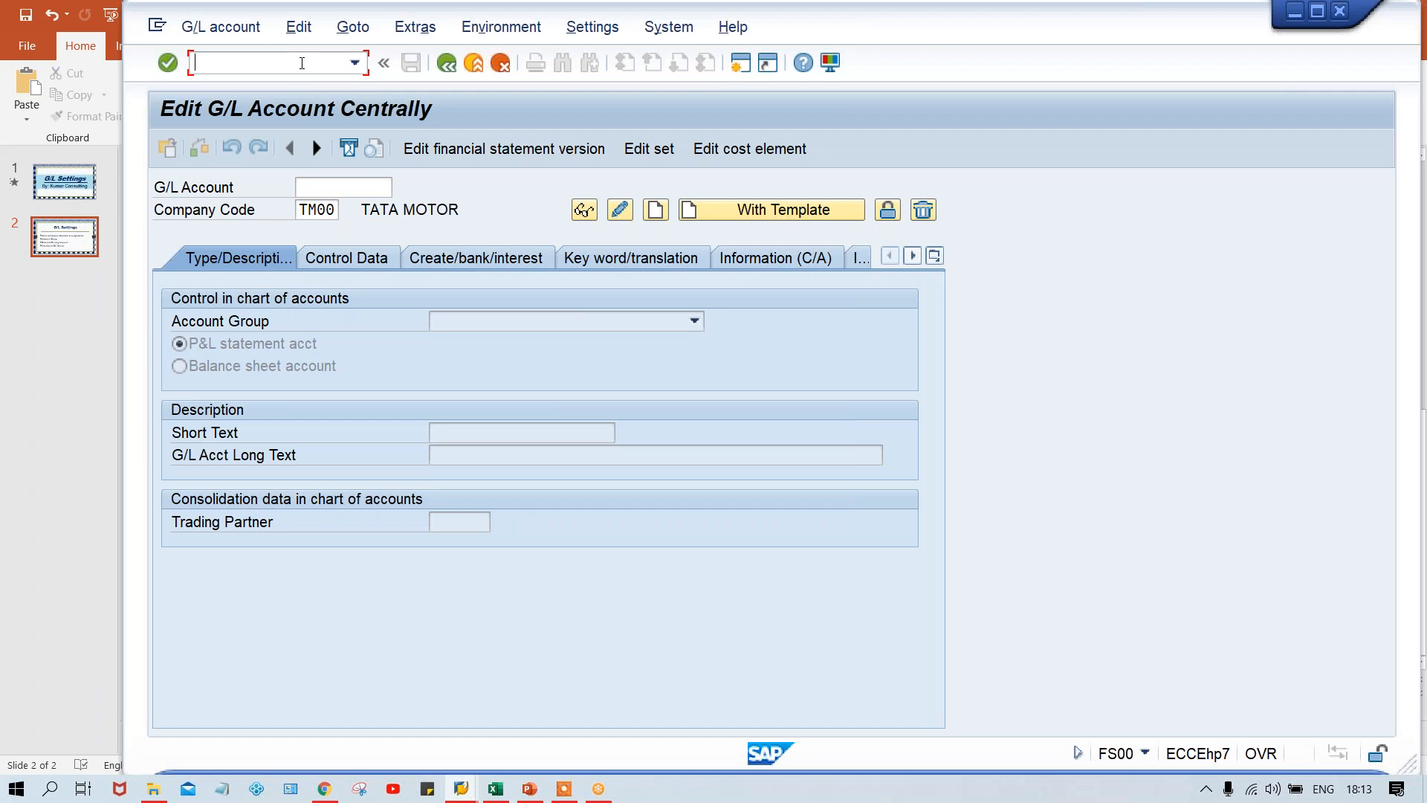
{"action": "type", "text": "/NFS00"}
{"action": "key", "text": "Return"}
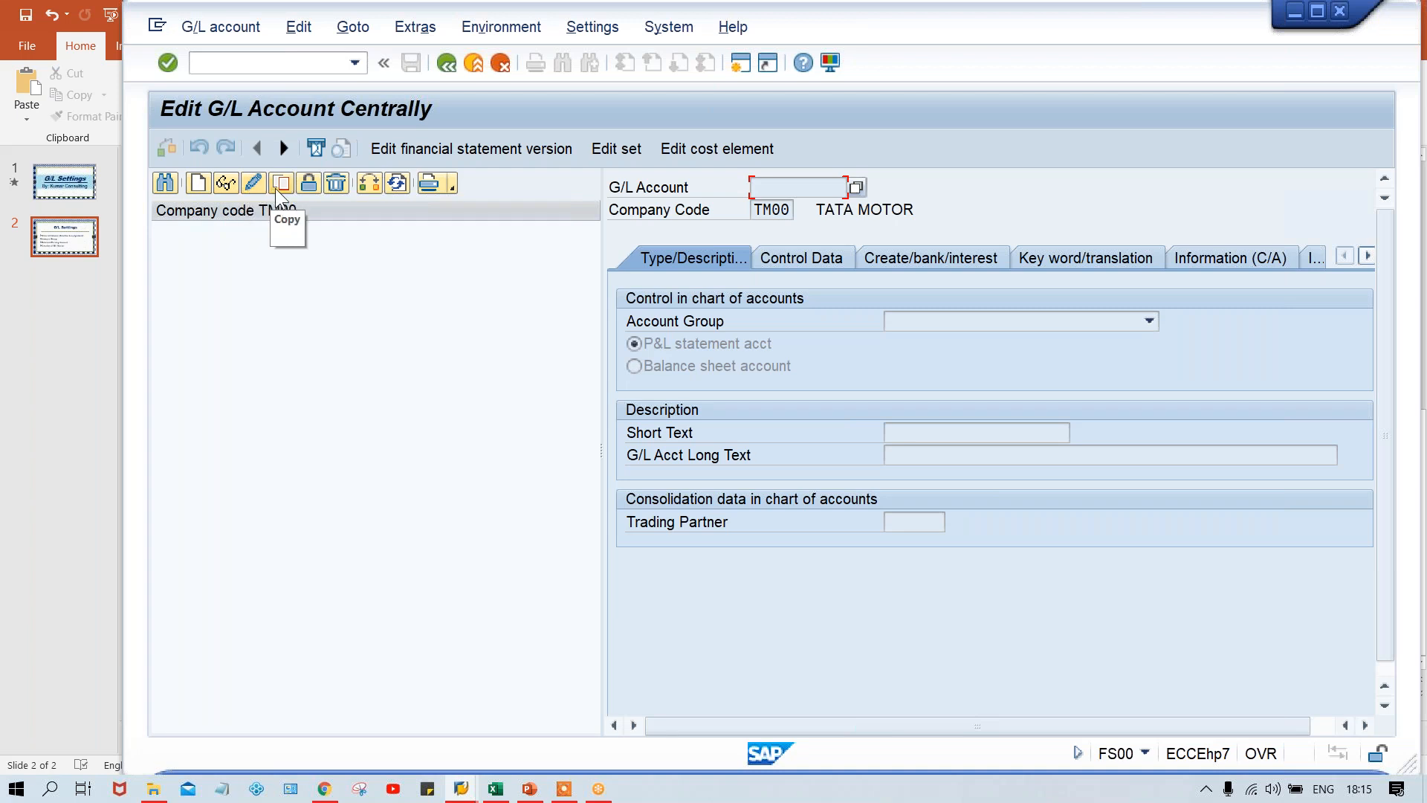
{"action": "left_click", "coordinate": [196, 185]}
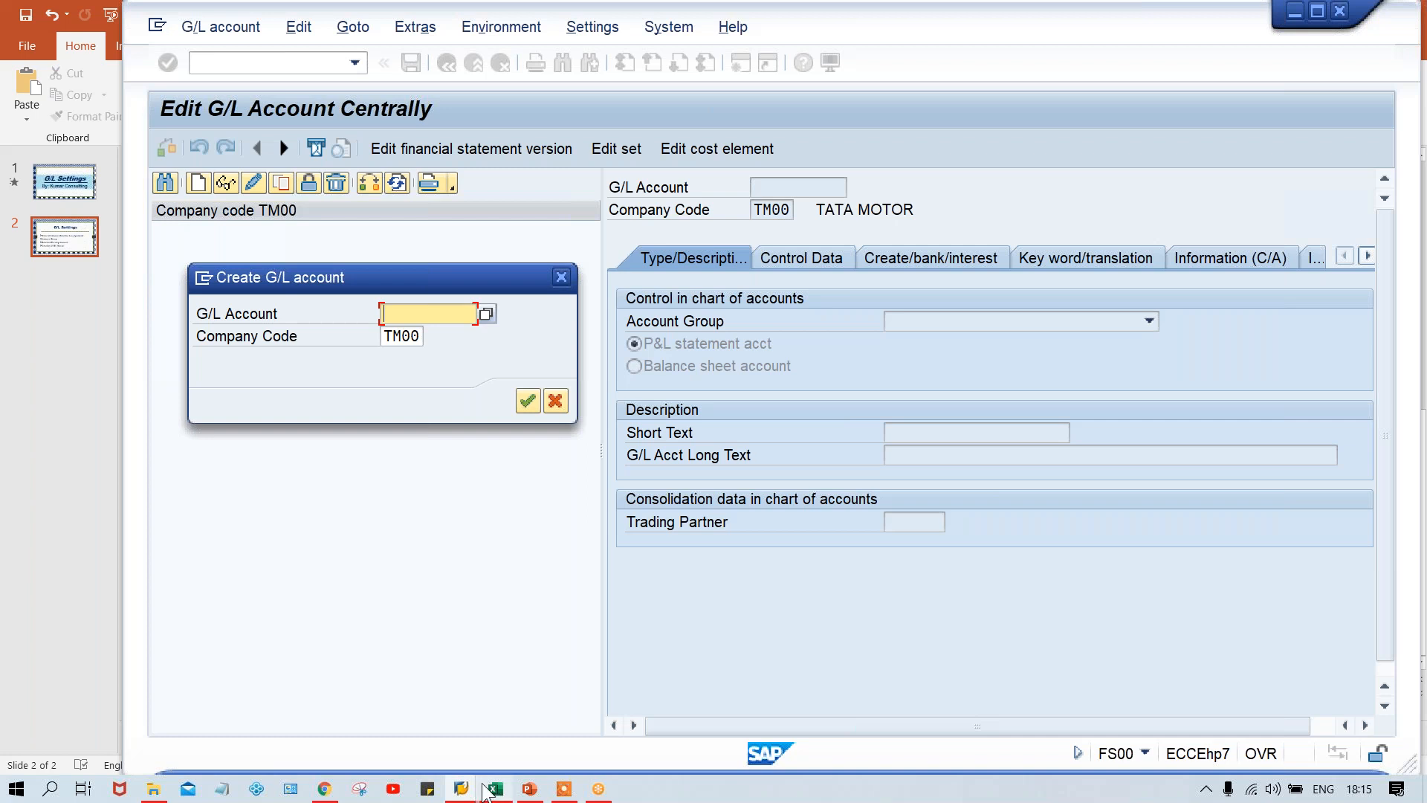
Switch to the Class workbook in Excel and clear the account numbers in cells D4:D8
{"action": "mouse_move", "coordinate": [486, 791]}
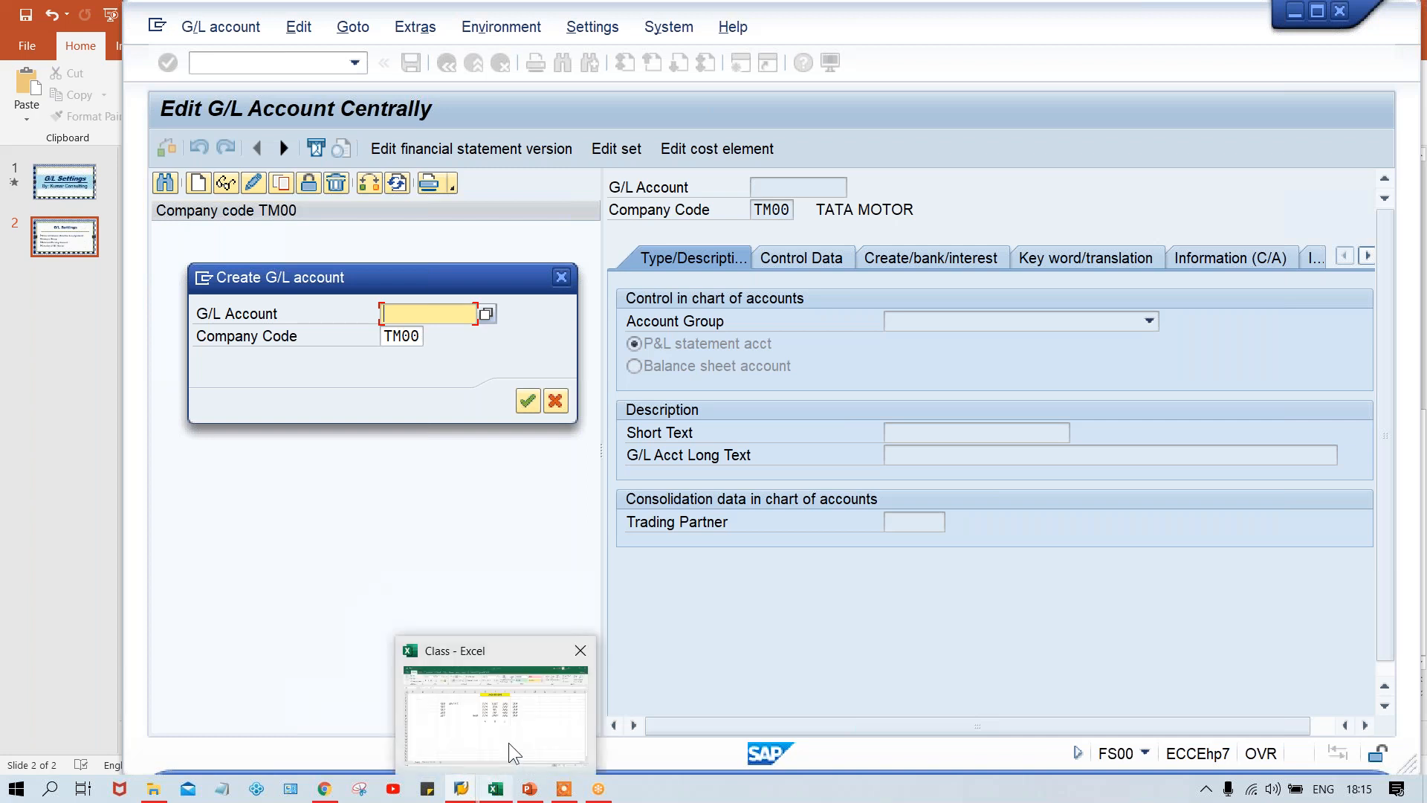
{"action": "left_click", "coordinate": [508, 743]}
{"action": "left_click", "coordinate": [630, 427]}
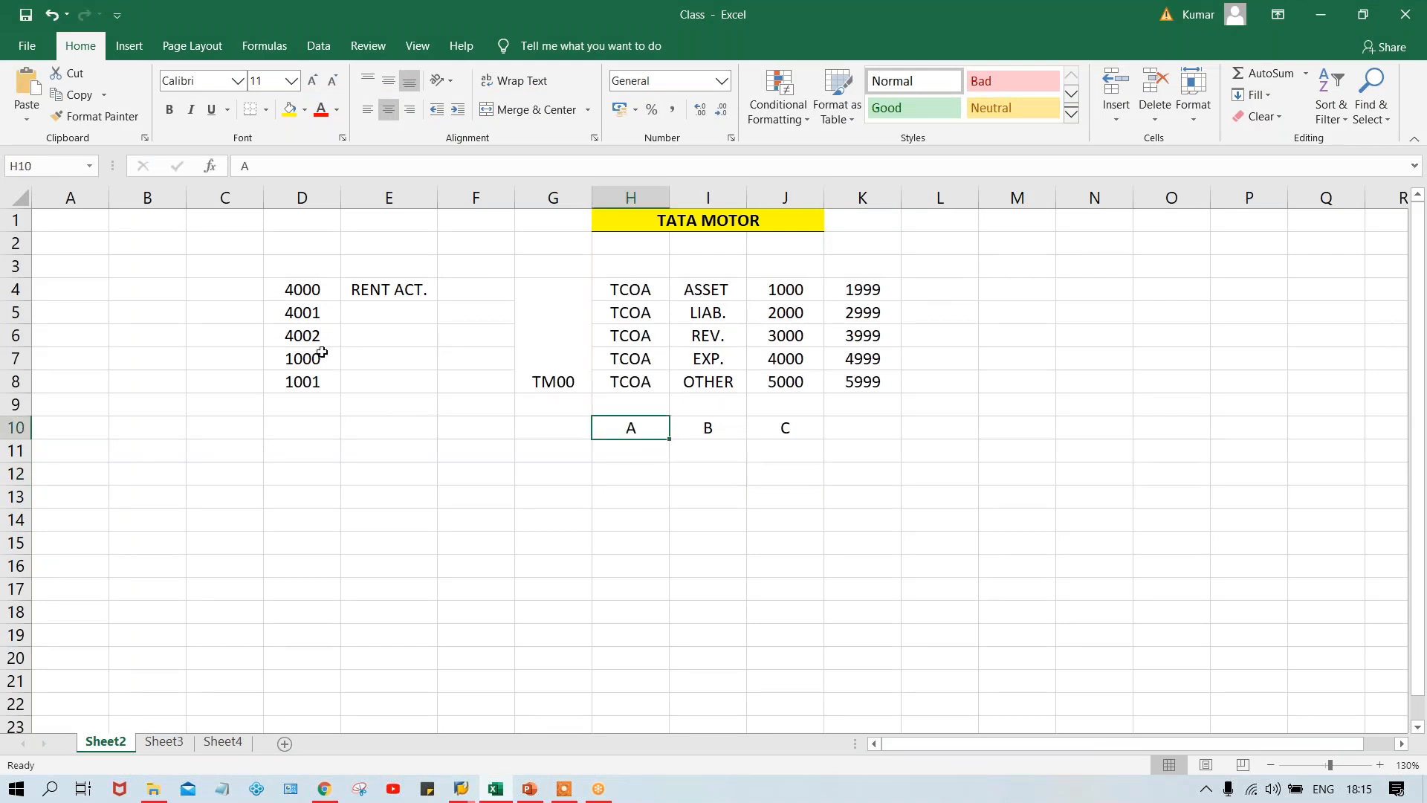
{"action": "left_click_drag", "start_coordinate": [309, 290], "coordinate": [311, 381]}
{"action": "key", "text": "Delete"}
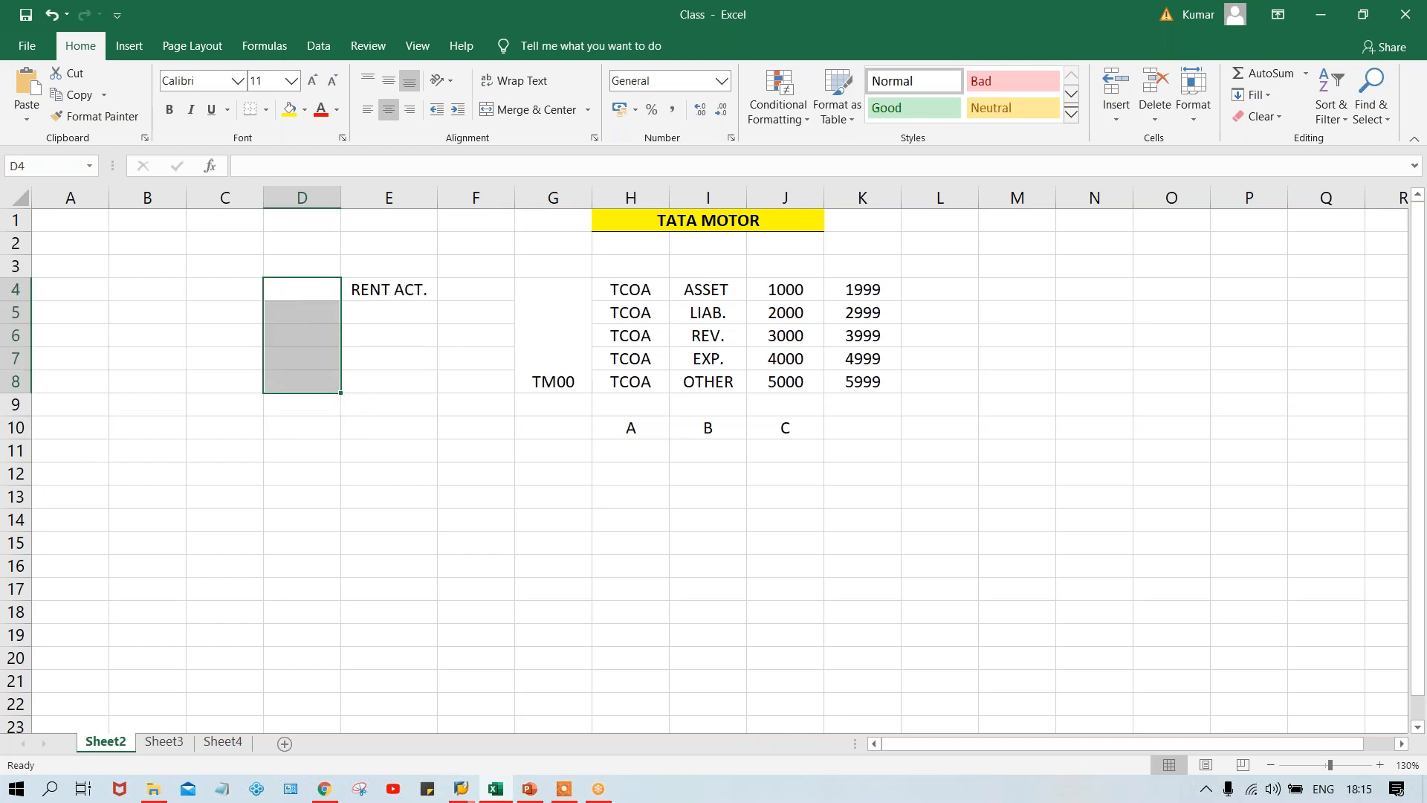
Enter BANK ACT. in E5 beneath the rent account, with DR. in F4 and CR. in F5
{"action": "left_click", "coordinate": [401, 312]}
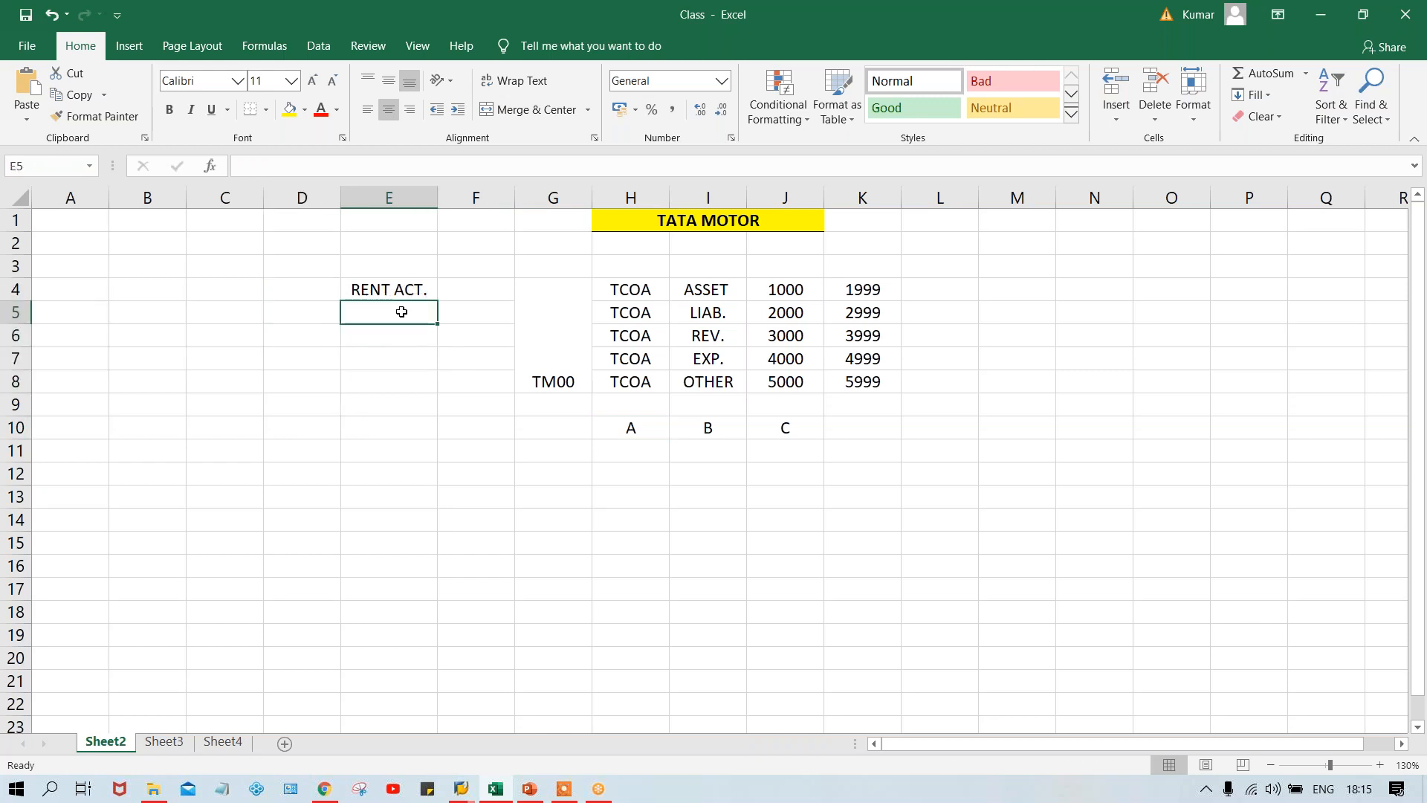
{"action": "type", "text": "A"}
{"action": "key", "text": "BackSpace"}
{"action": "type", "text": "BANK A"}
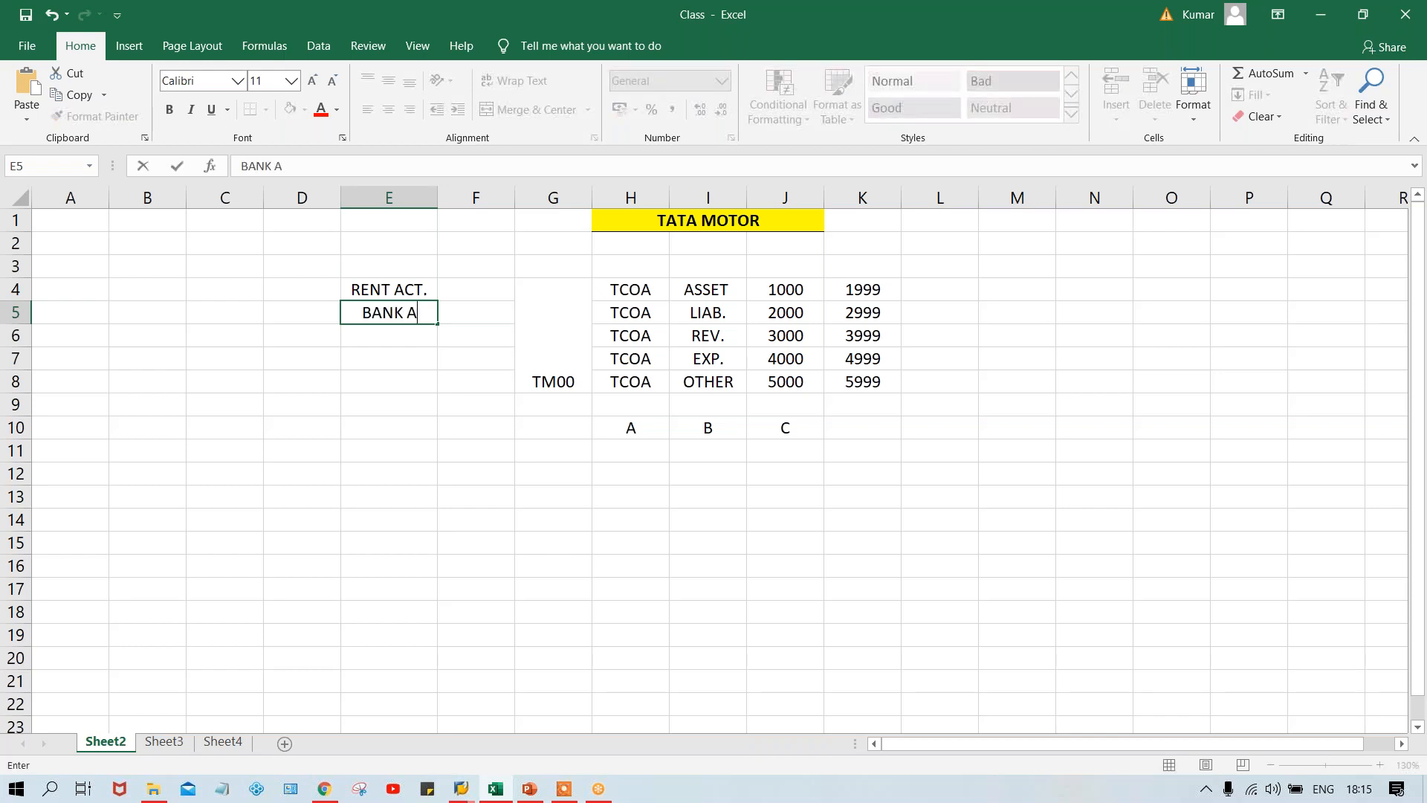
{"action": "type", "text": "CT."}
{"action": "left_click", "coordinate": [474, 284]}
{"action": "type", "text": "D"}
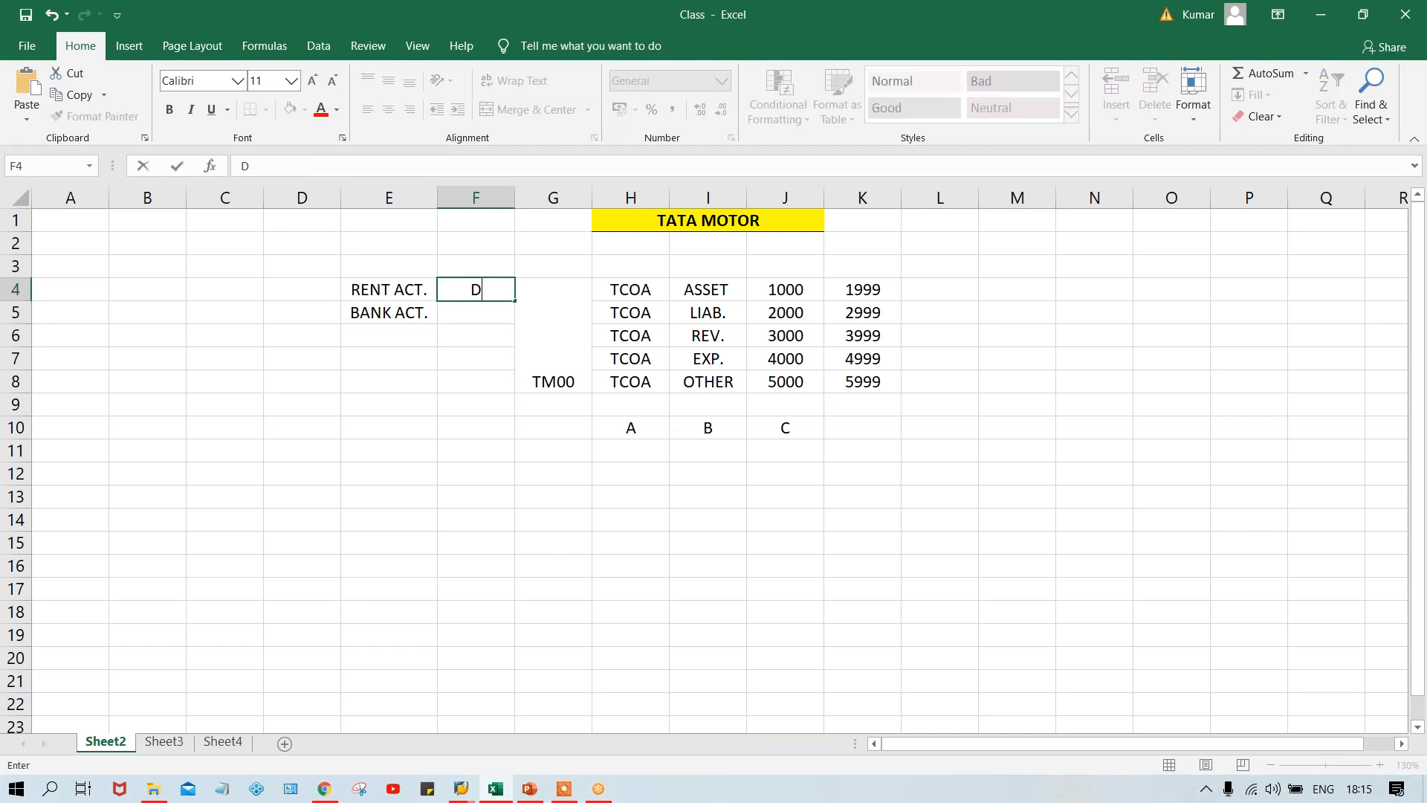
{"action": "type", "text": "R."}
{"action": "key", "text": "Return"}
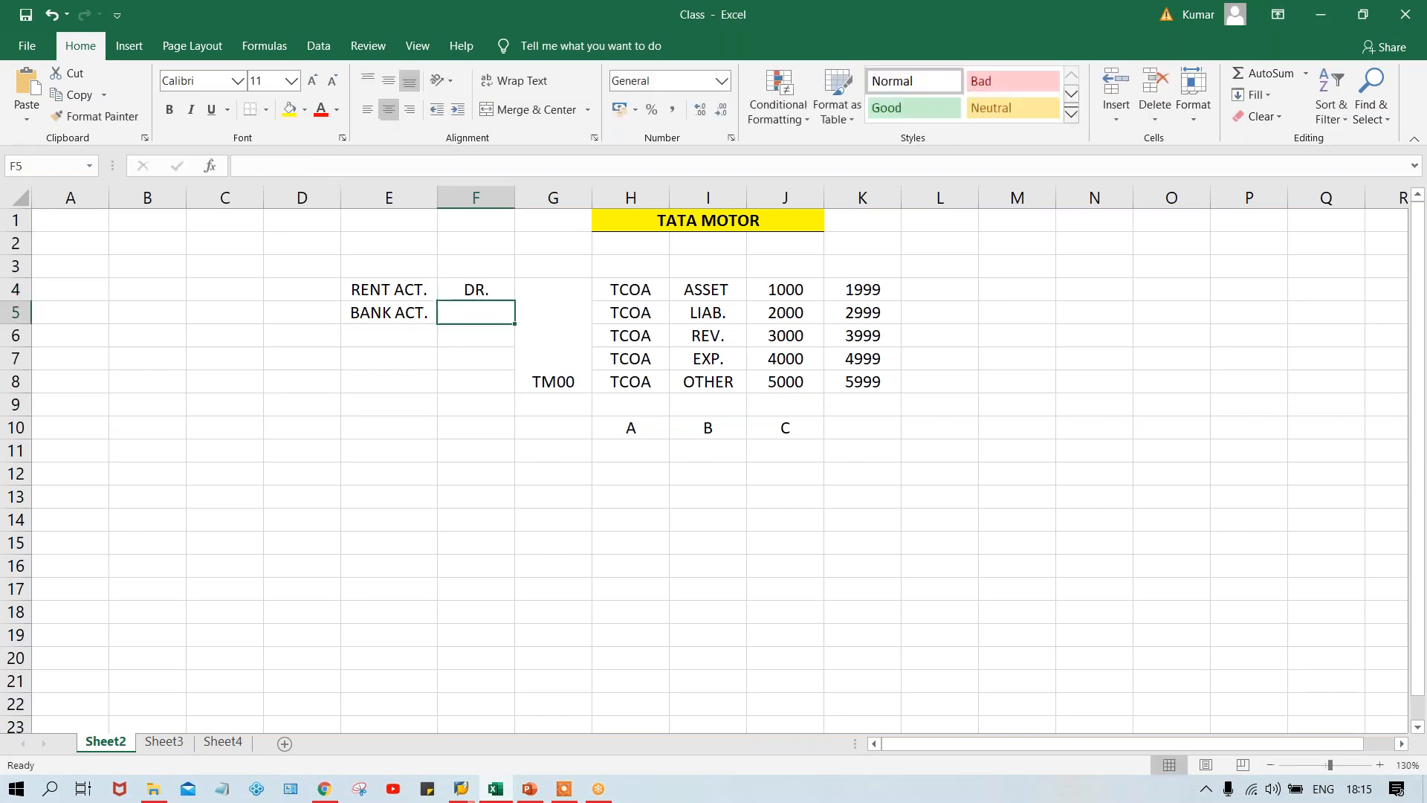
{"action": "type", "text": "CR."}
{"action": "key", "text": "Return"}
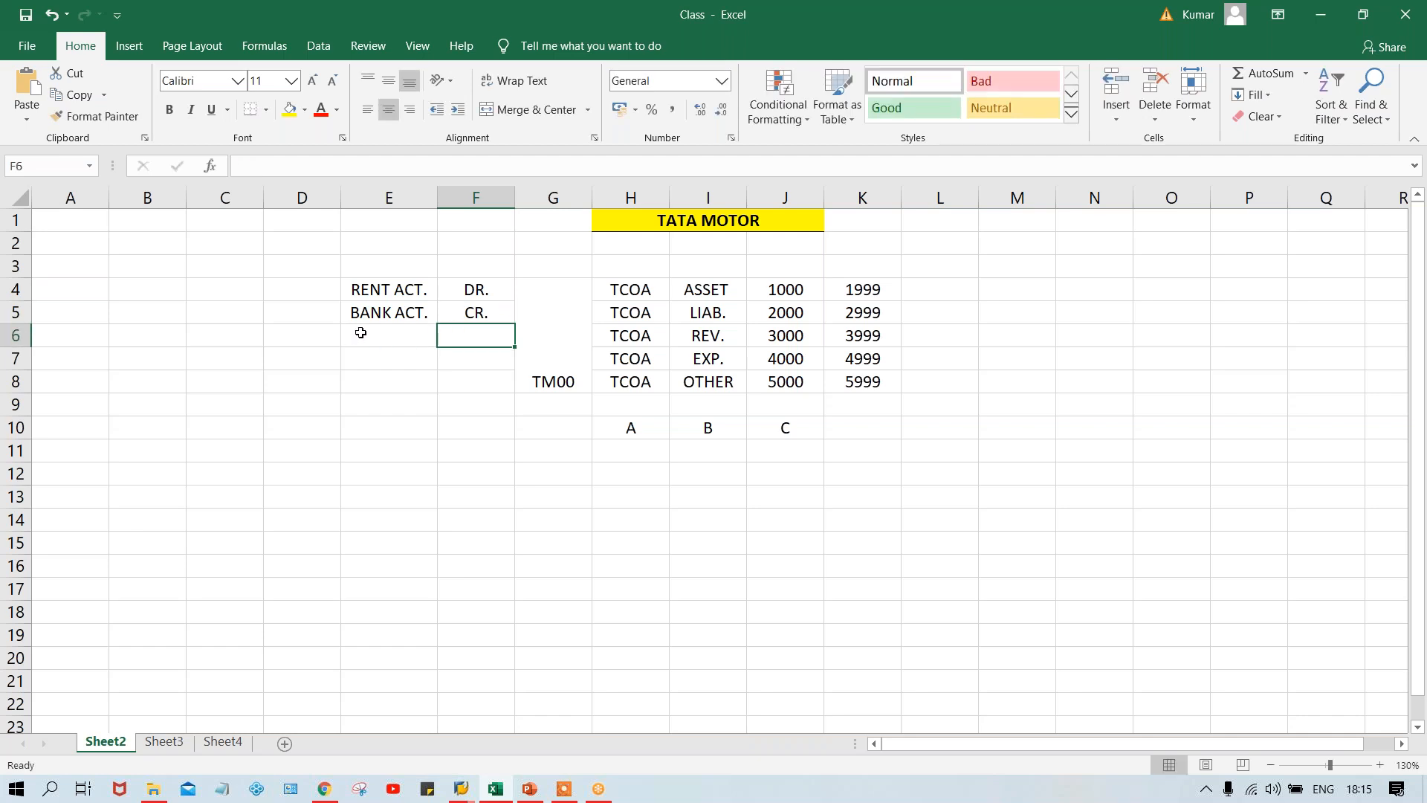
Label both the rent and bank account rows as GL in cells D4 and D5
{"action": "left_click", "coordinate": [376, 291]}
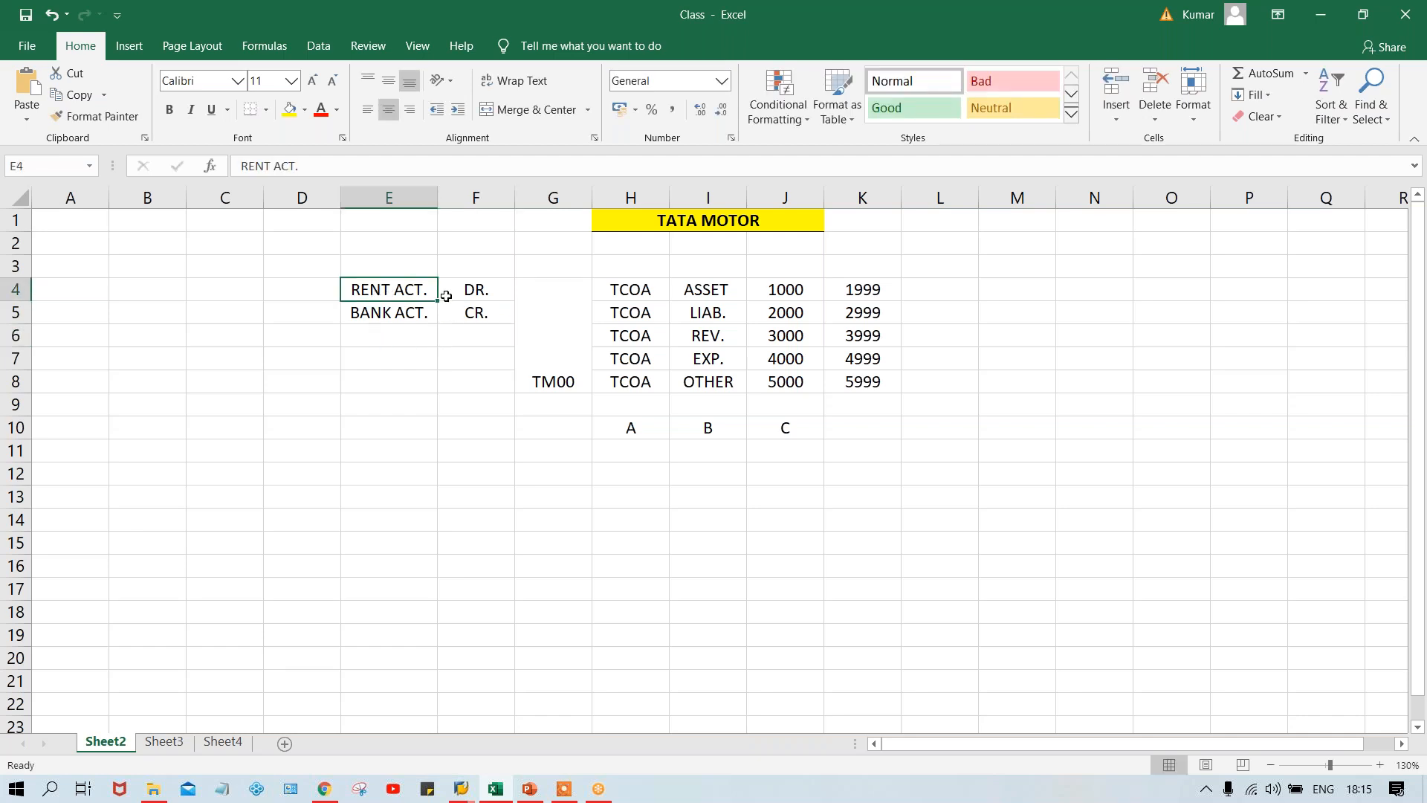
{"action": "left_click", "coordinate": [383, 312]}
{"action": "left_click", "coordinate": [296, 291]}
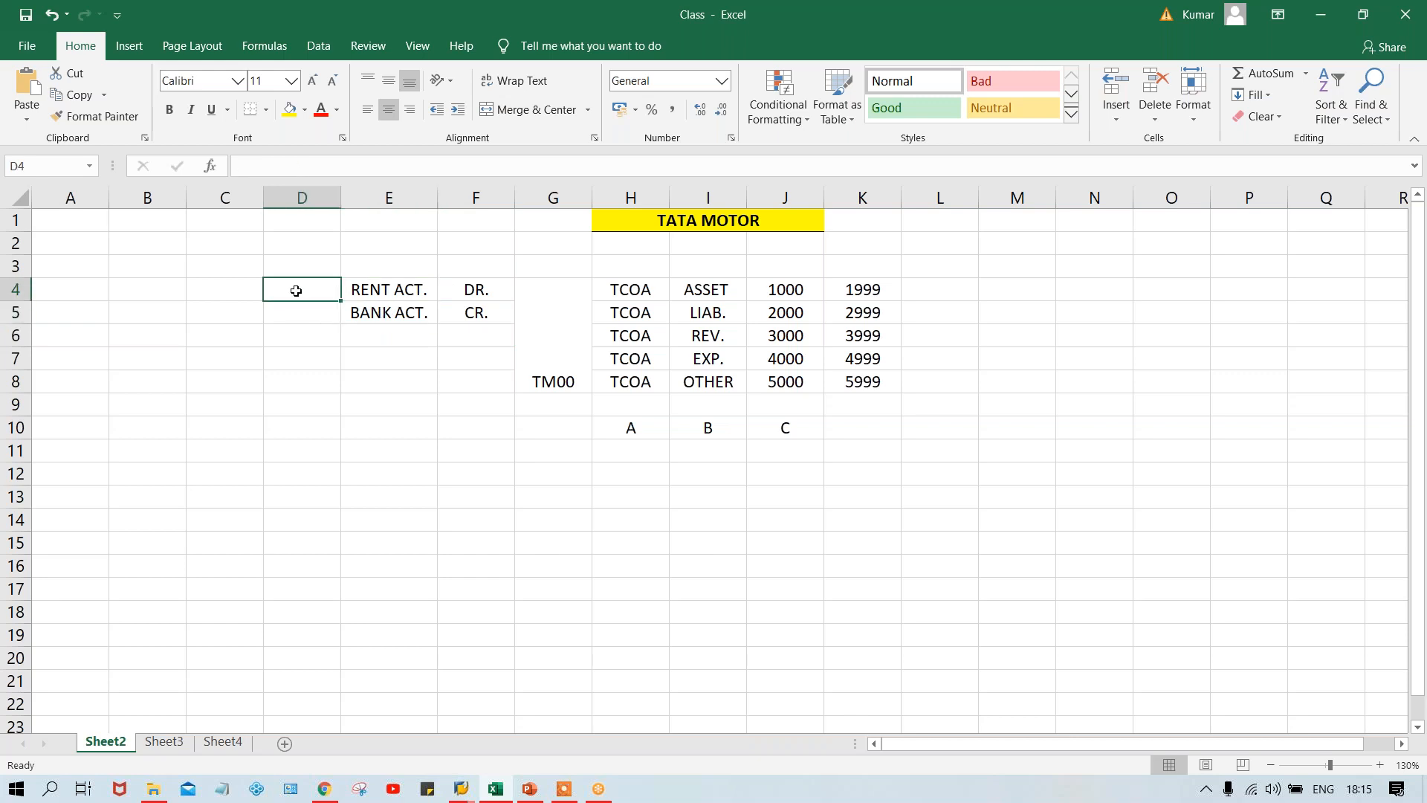
{"action": "type", "text": "G"}
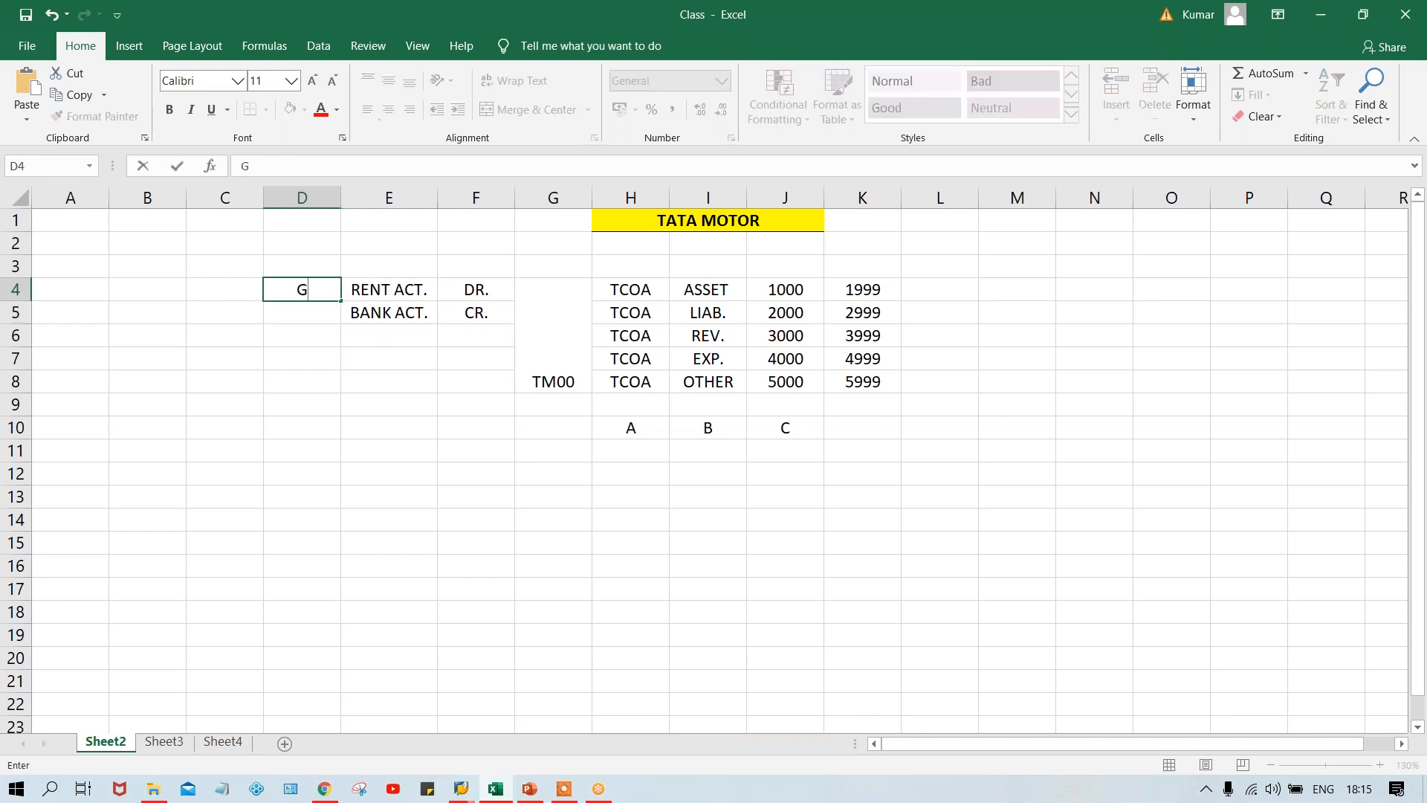
{"action": "type", "text": "L"}
{"action": "key", "text": "Return"}
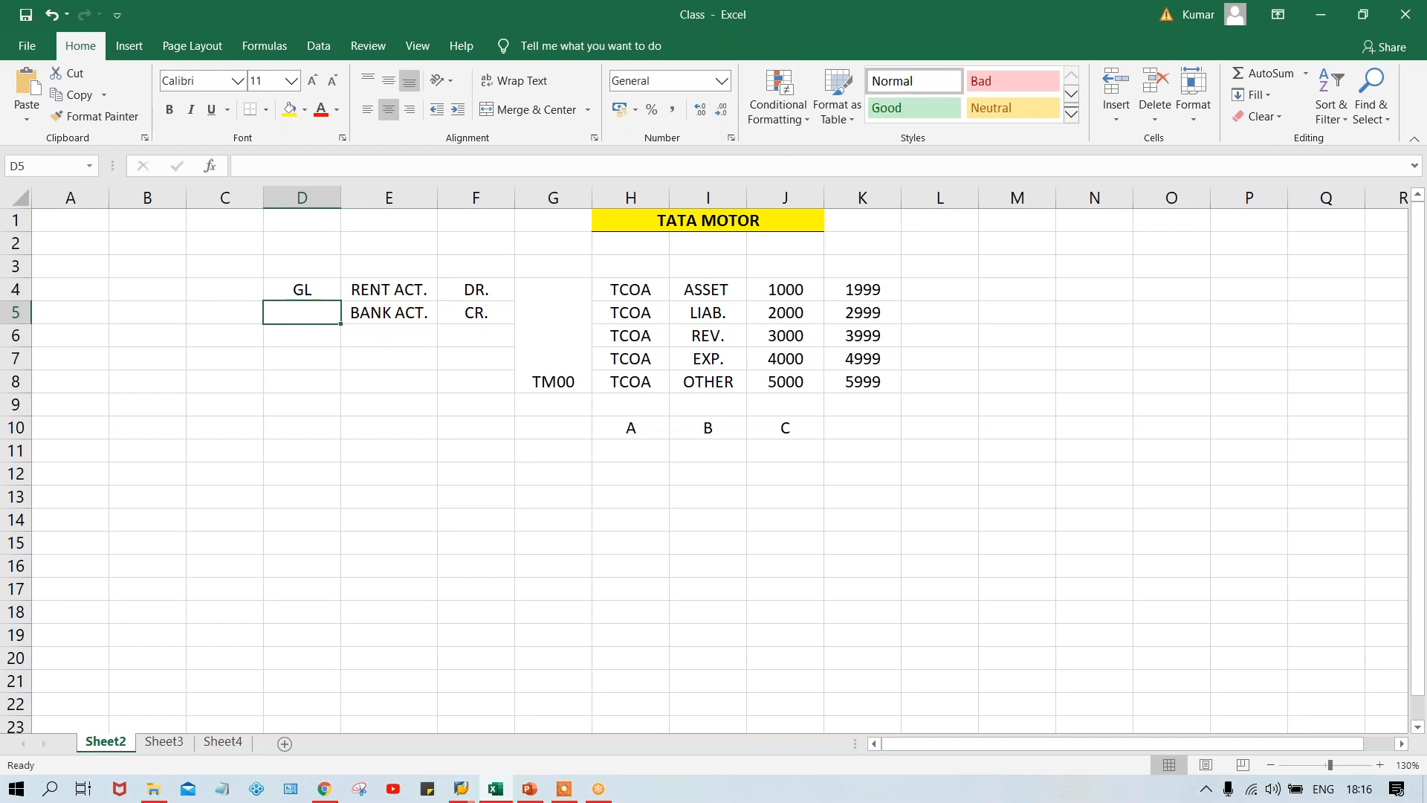
{"action": "type", "text": "GL"}
{"action": "key", "text": "Return"}
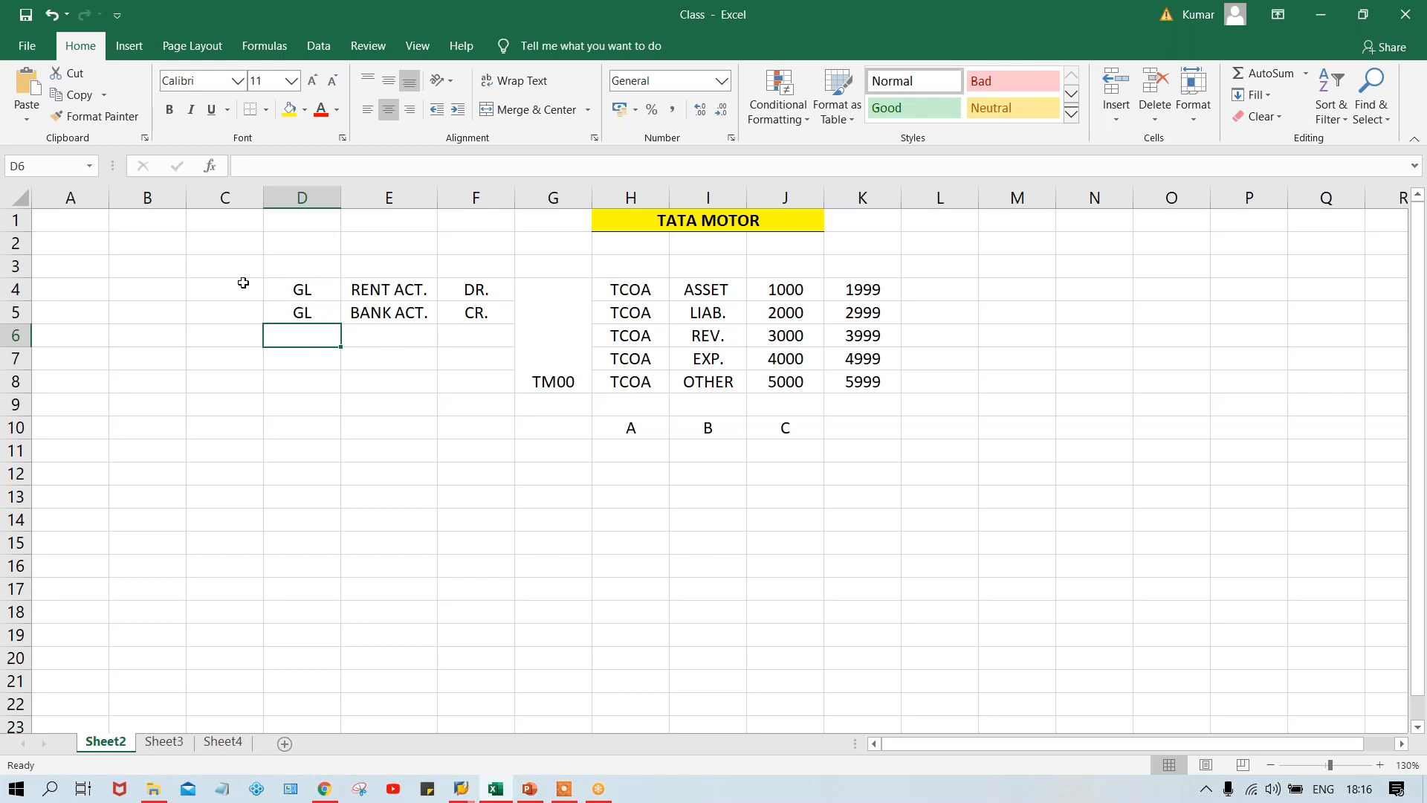
{"action": "left_click", "coordinate": [301, 295]}
{"action": "left_click", "coordinate": [303, 318]}
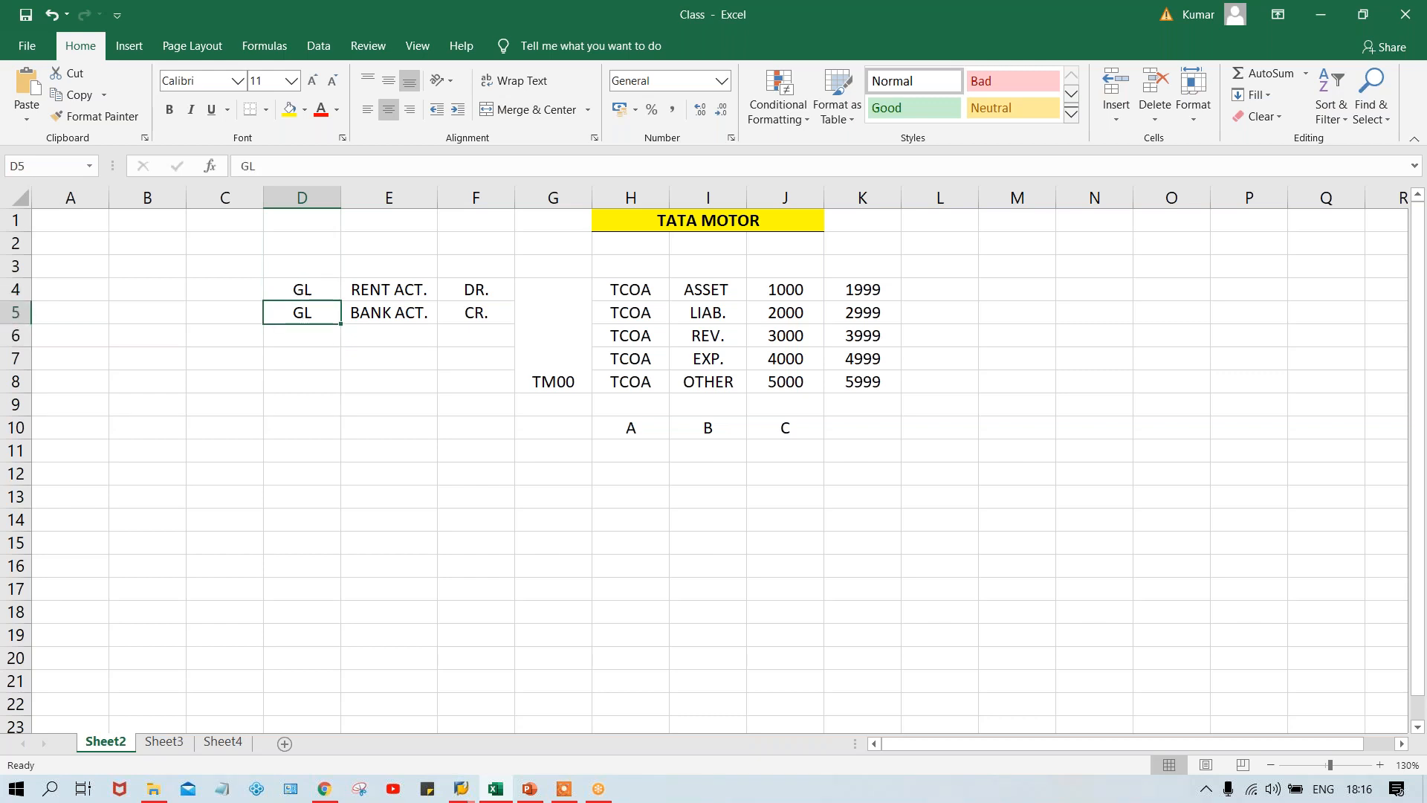
{"action": "left_click", "coordinate": [321, 292]}
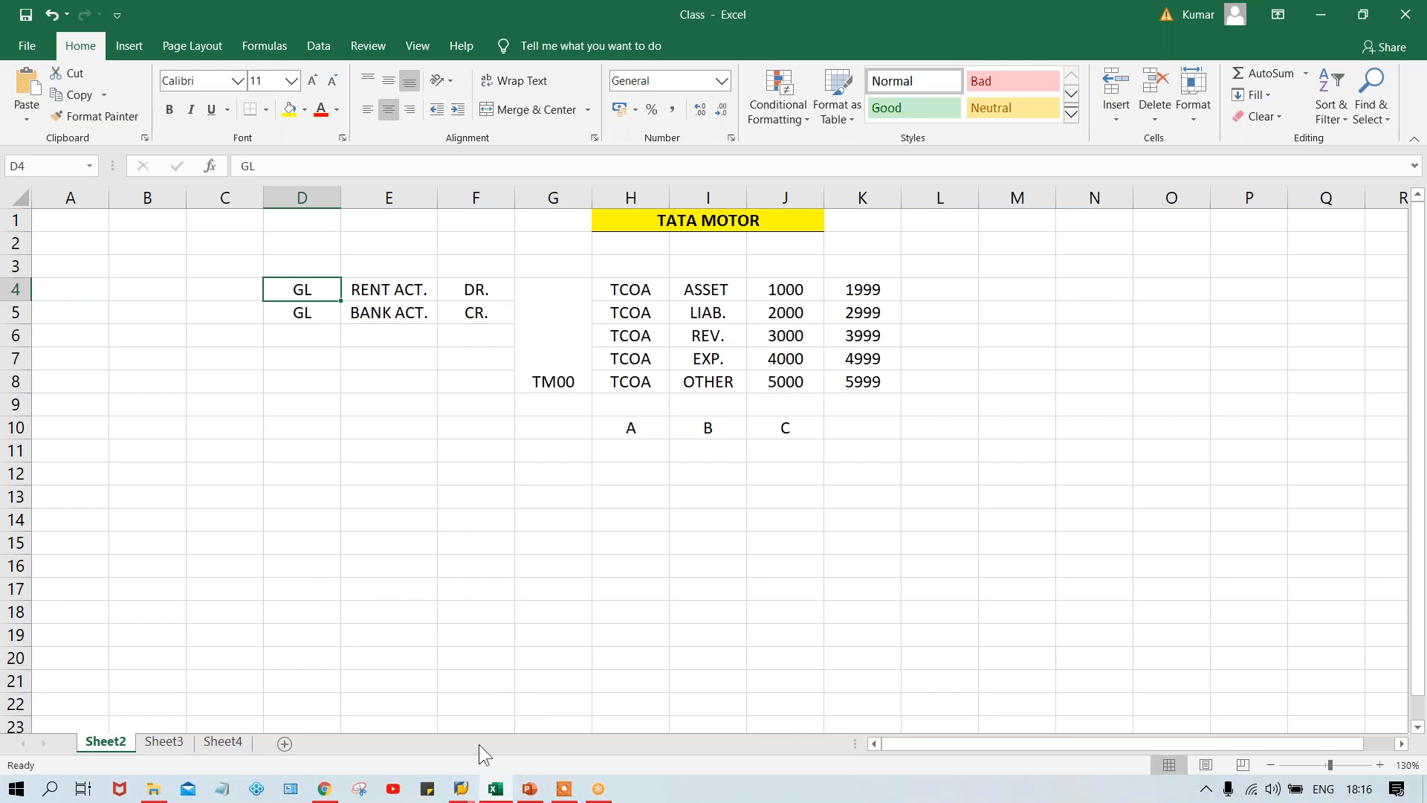
Switch to SAP and go to the G/L Account field of the account creation dialog
{"action": "left_click", "coordinate": [462, 789]}
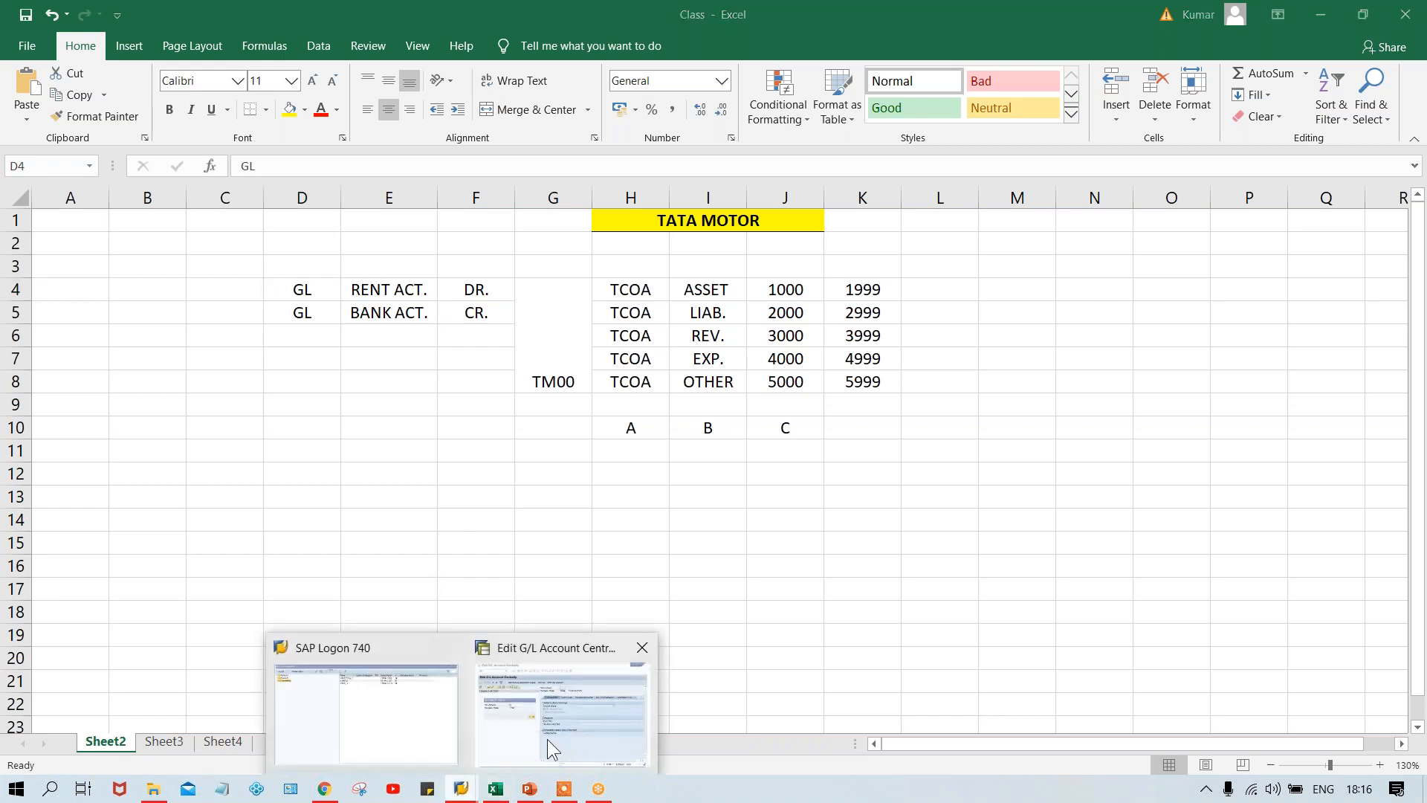
{"action": "left_click", "coordinate": [547, 739]}
{"action": "left_click", "coordinate": [413, 312]}
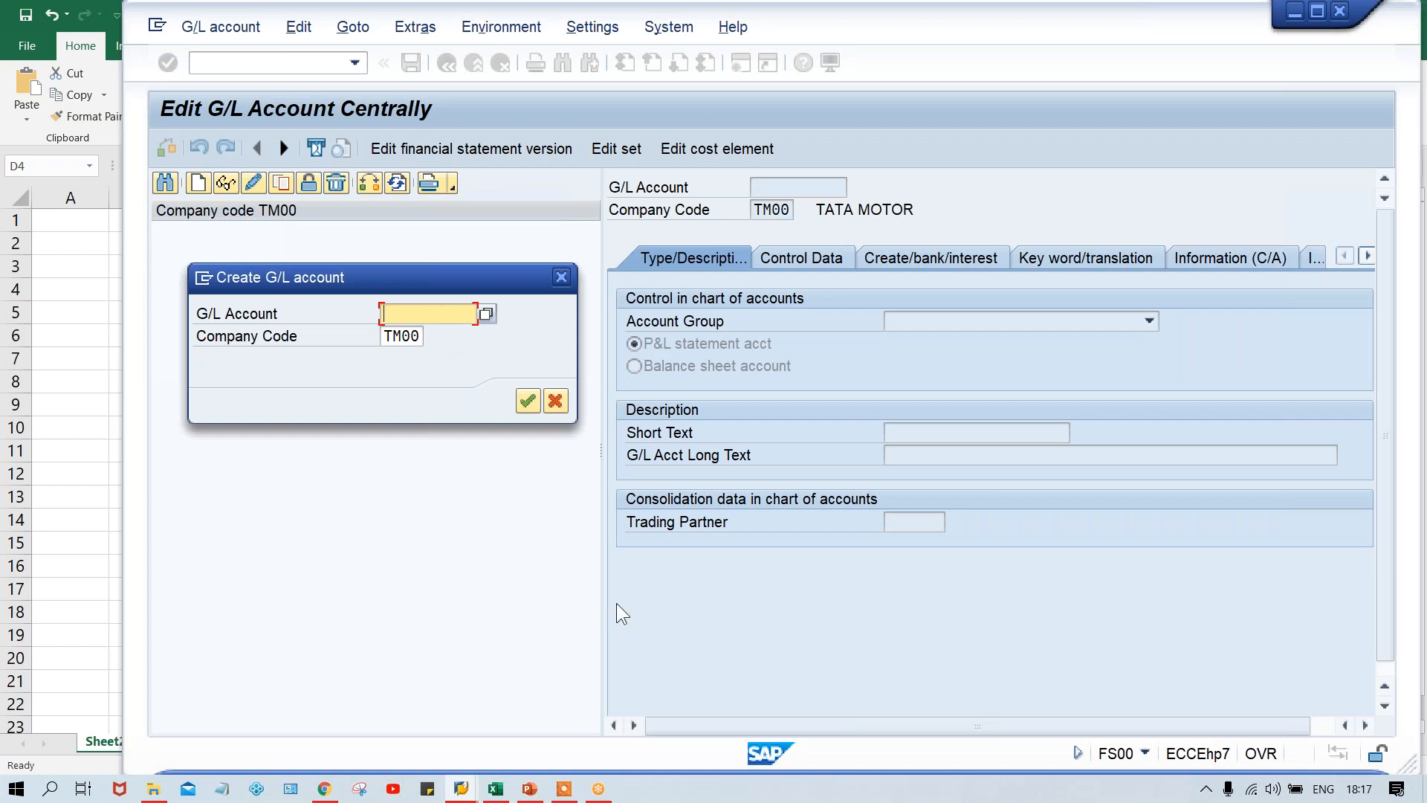
Switch to the Class workbook in Excel and review the account groups in I4:I8 and the number range of the EXP. group
{"action": "left_click", "coordinate": [493, 794]}
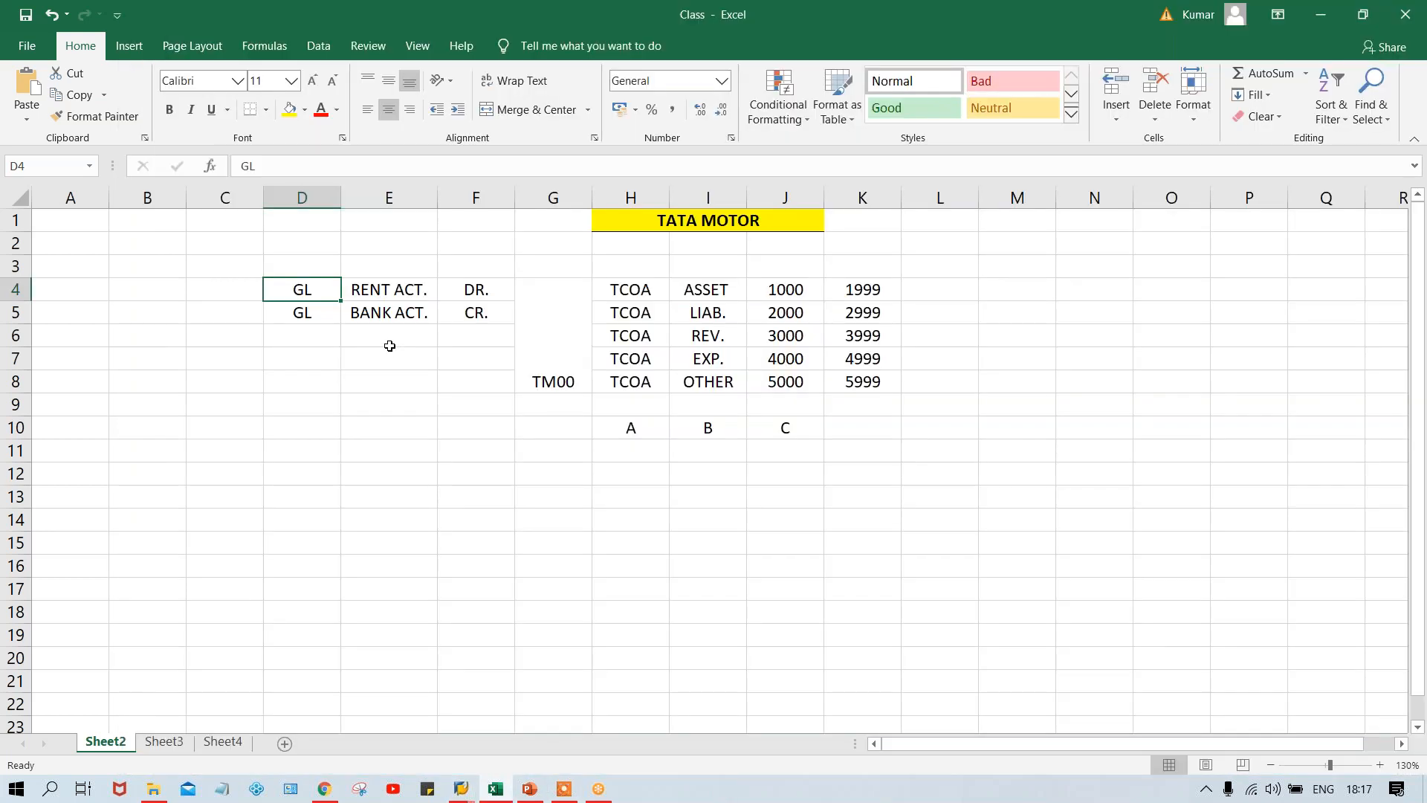
{"action": "left_click", "coordinate": [697, 299]}
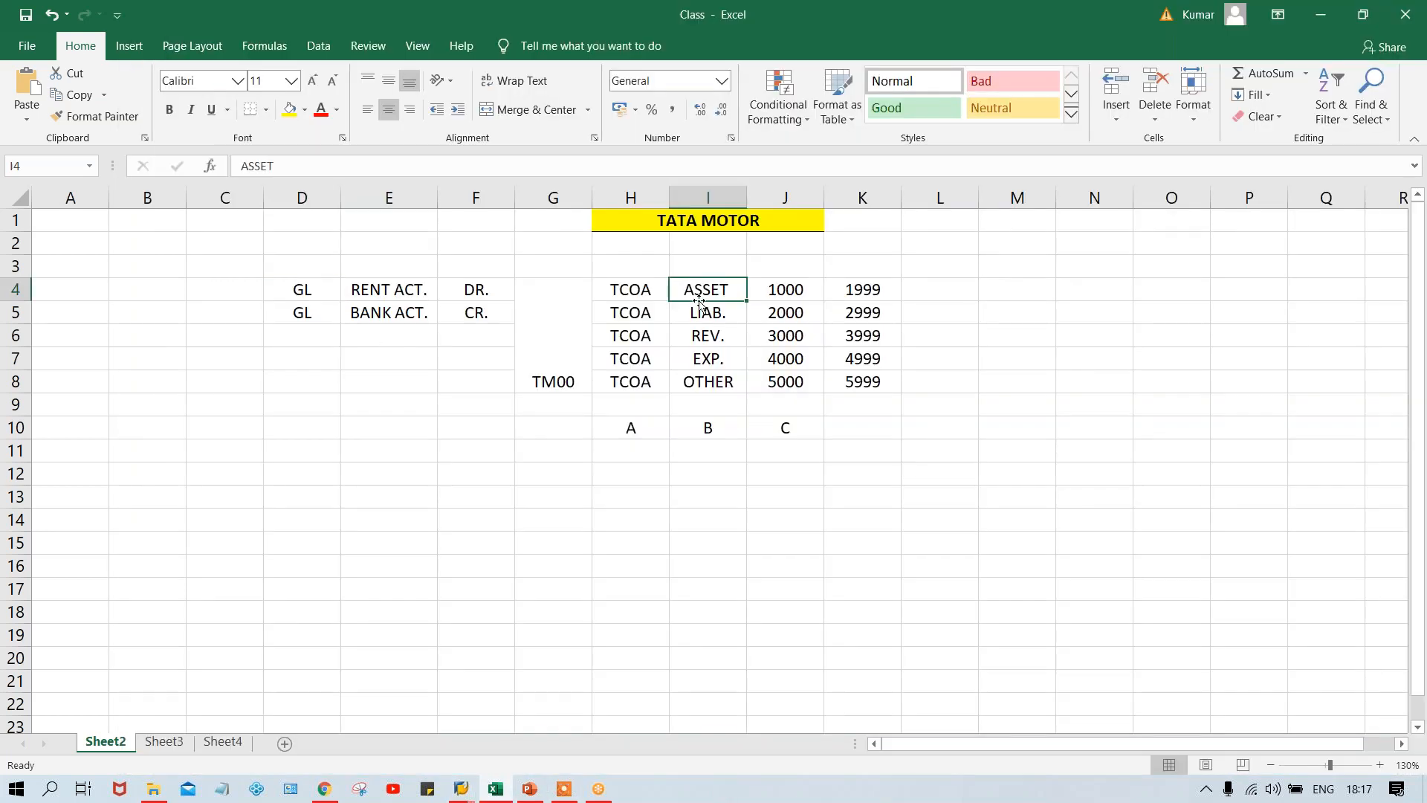
{"action": "left_click", "coordinate": [705, 315]}
{"action": "left_click", "coordinate": [711, 334]}
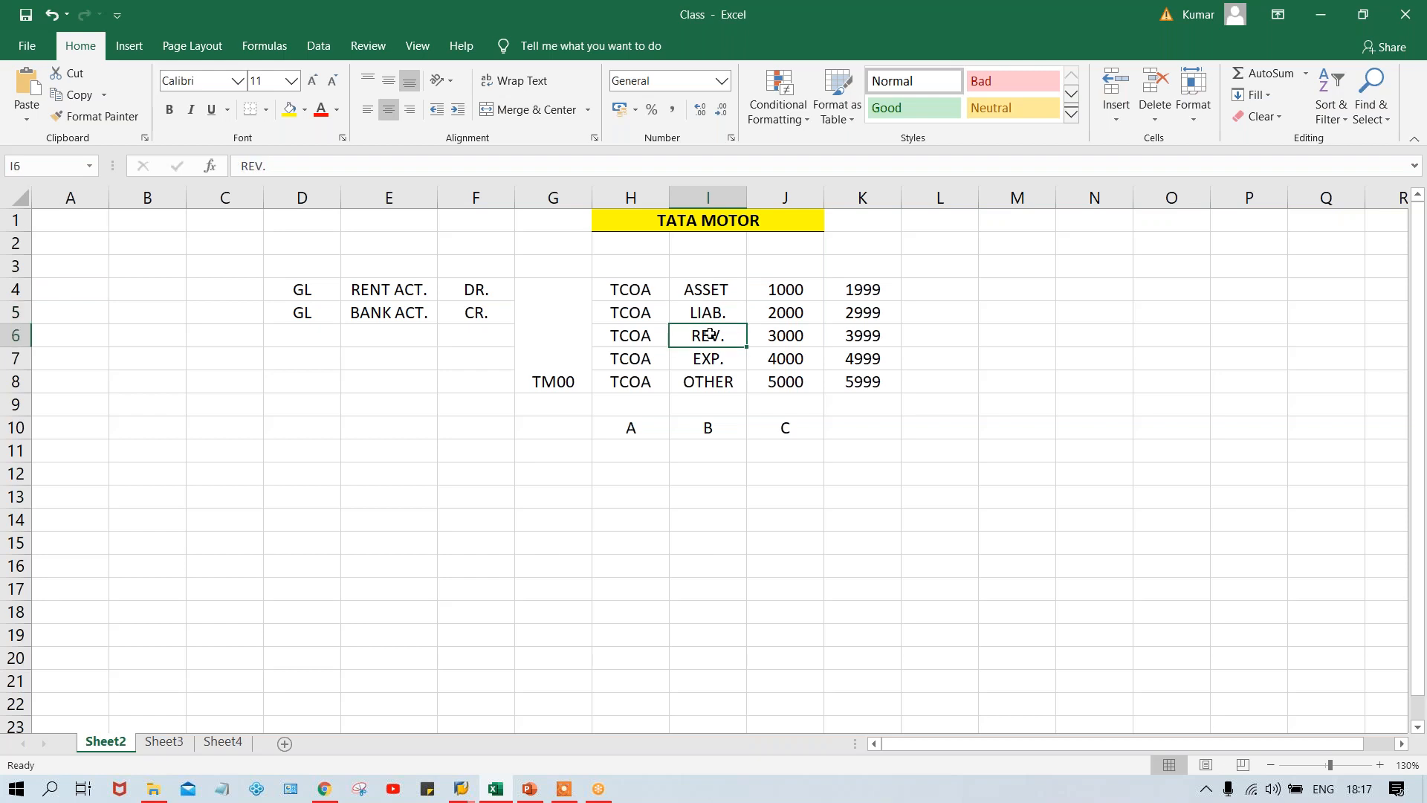
{"action": "left_click", "coordinate": [720, 364]}
{"action": "left_click", "coordinate": [726, 388]}
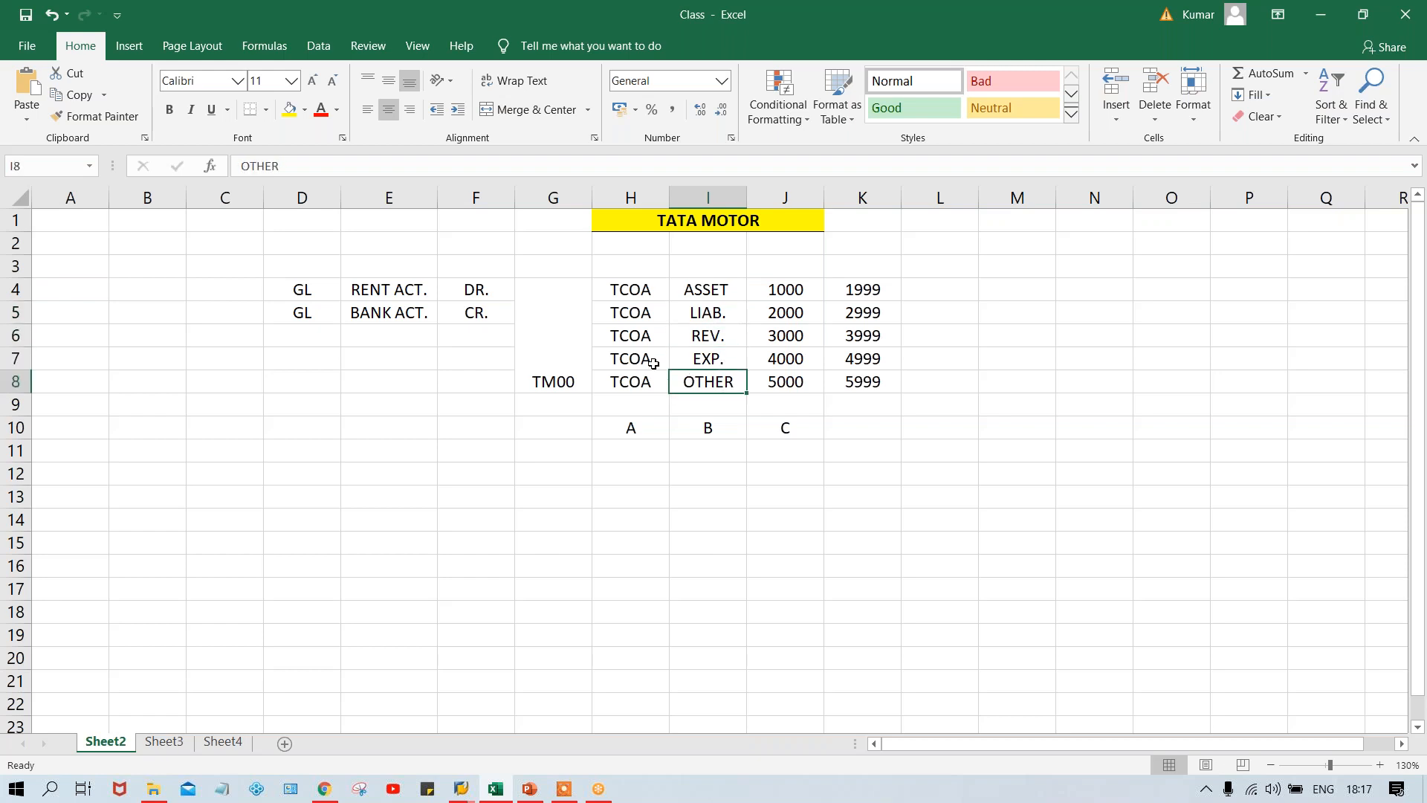
{"action": "left_click", "coordinate": [685, 362]}
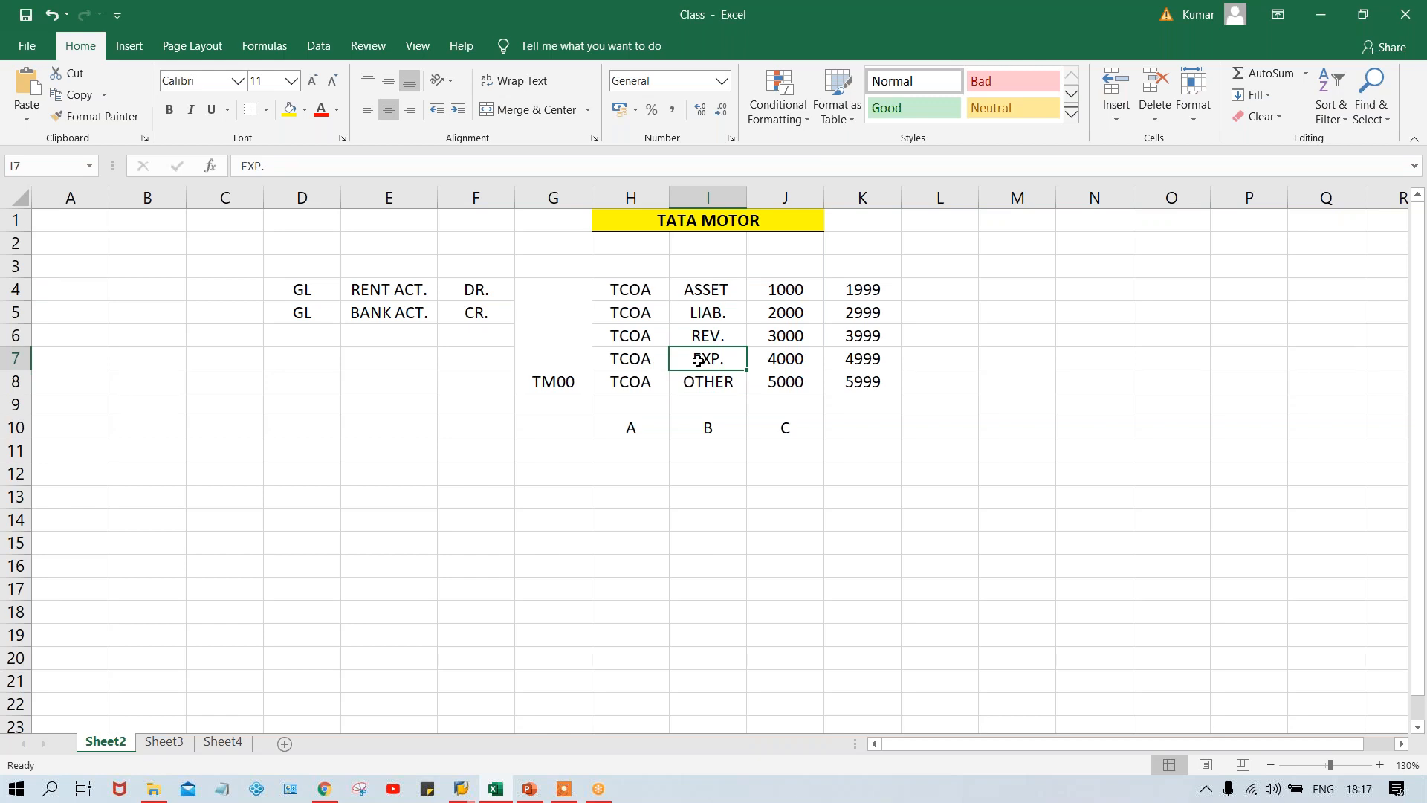
{"action": "left_click", "coordinate": [794, 360]}
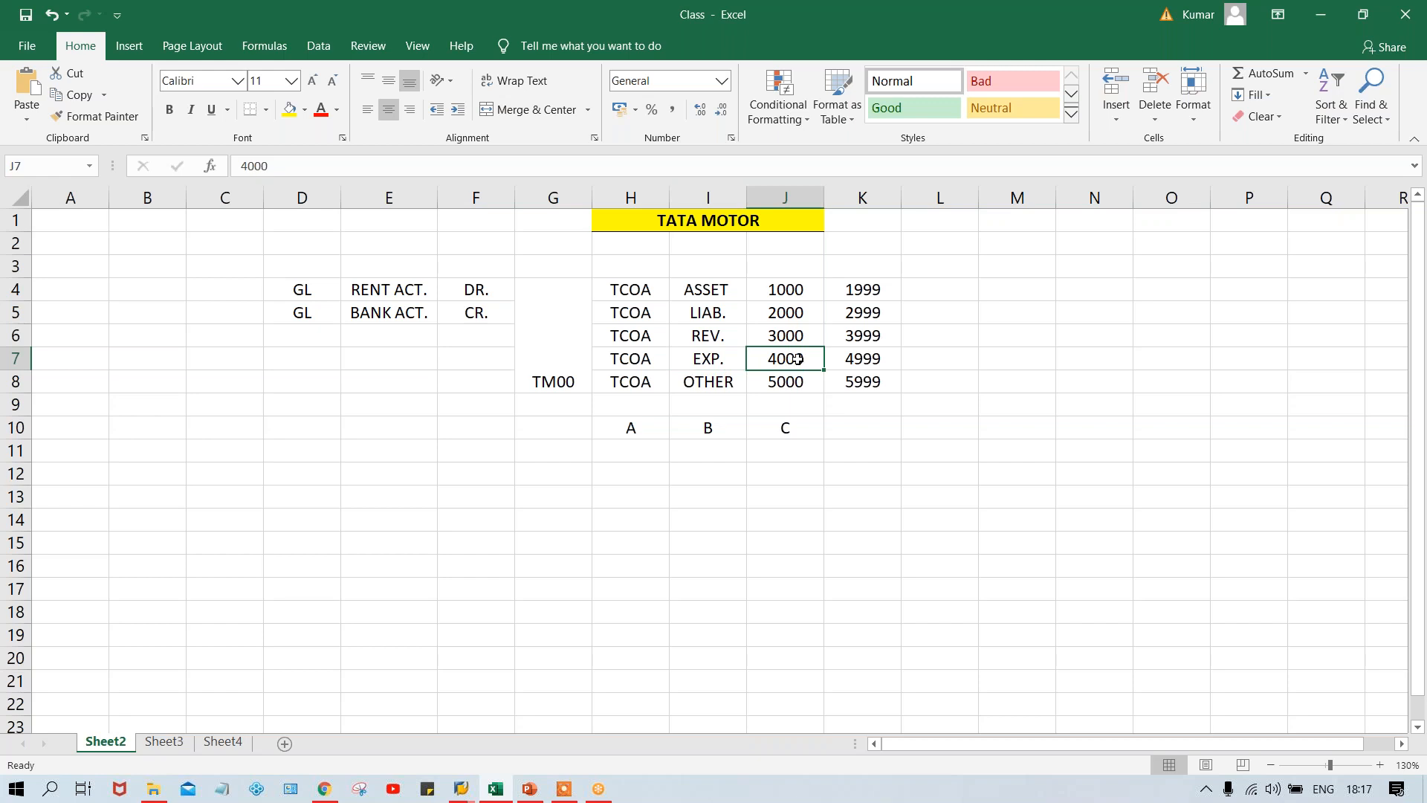
{"action": "left_click", "coordinate": [869, 358]}
{"action": "left_click", "coordinate": [793, 364]}
{"action": "left_click", "coordinate": [854, 373]}
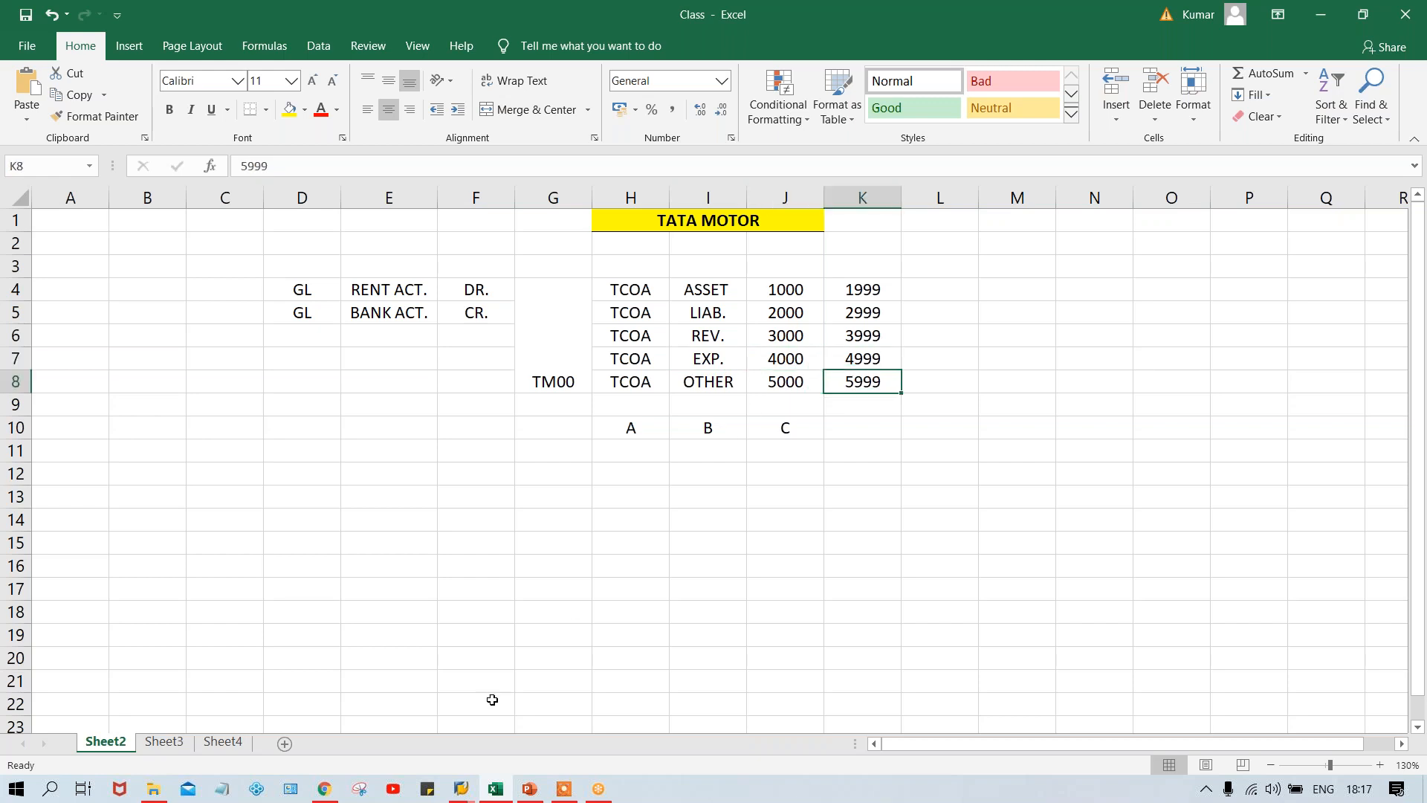
Switch to SAP and open a new session alongside the account creation dialog
{"action": "mouse_move", "coordinate": [459, 793]}
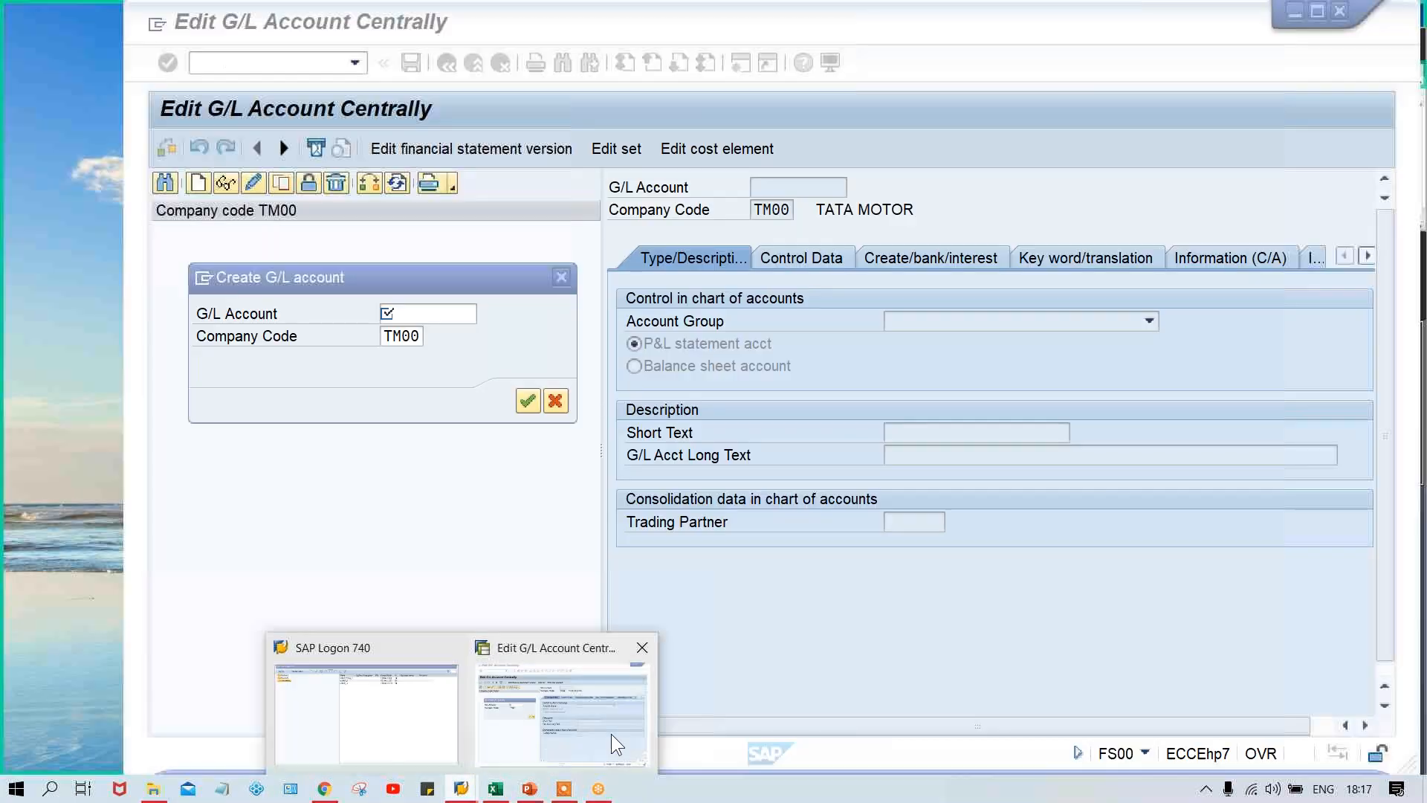
{"action": "left_click", "coordinate": [611, 734]}
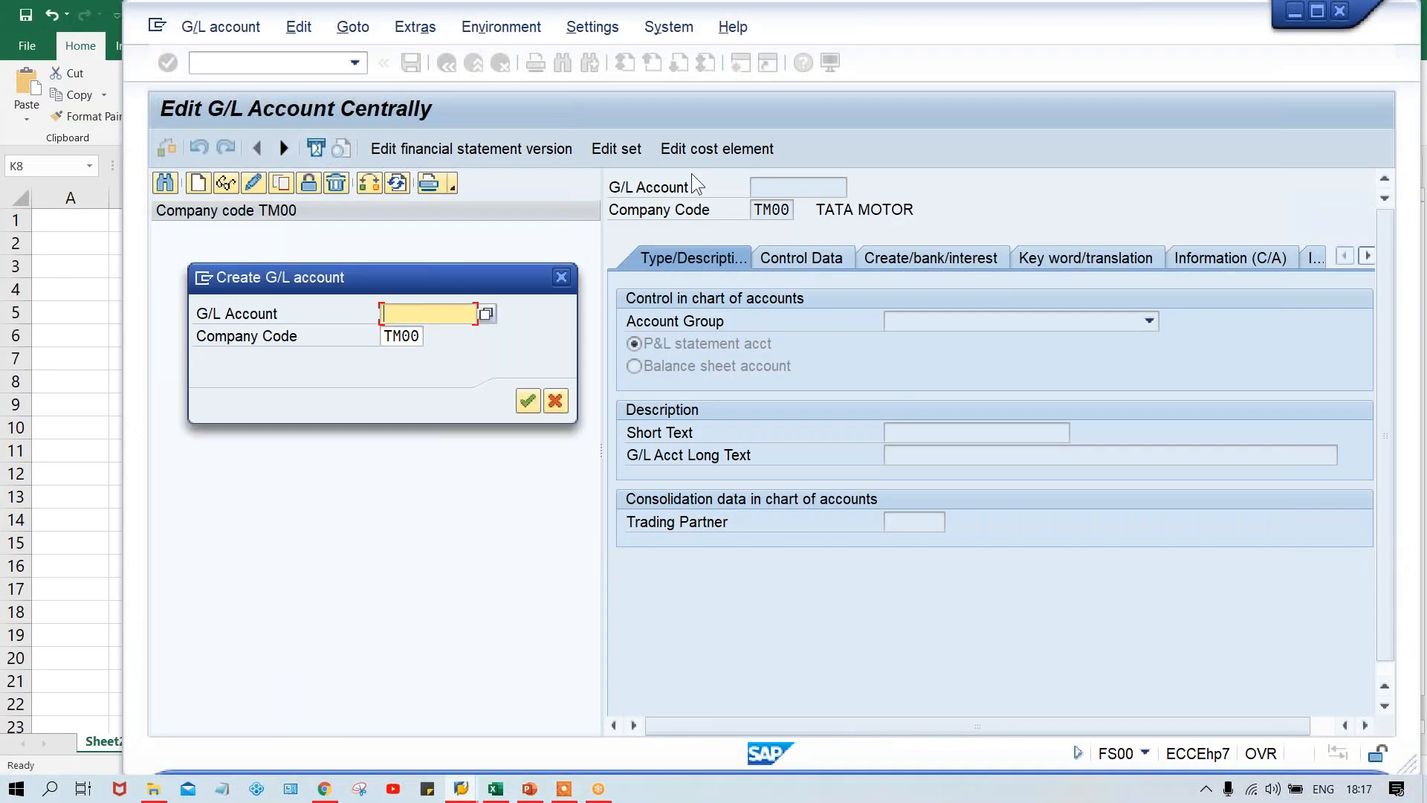
{"action": "left_click", "coordinate": [202, 278]}
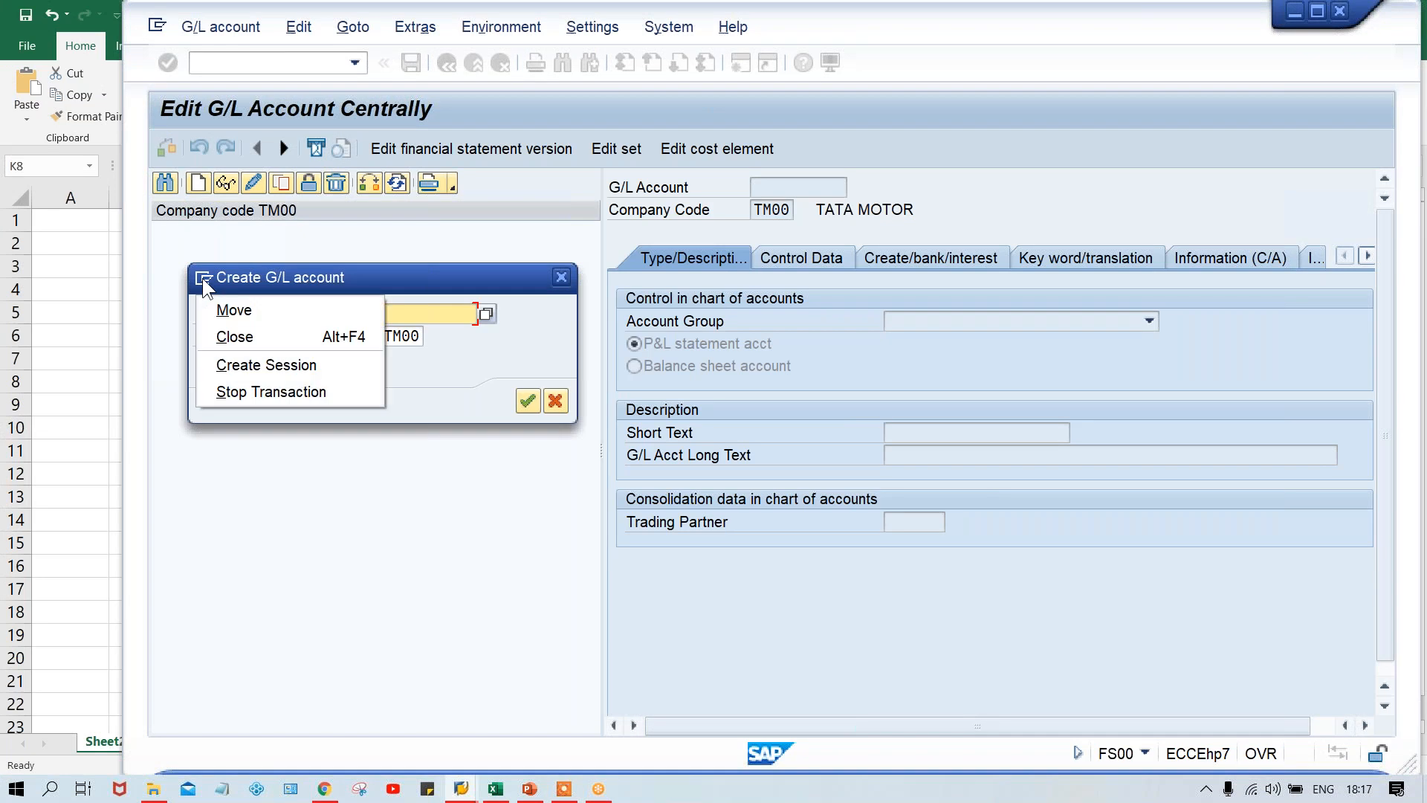
{"action": "left_click", "coordinate": [239, 364]}
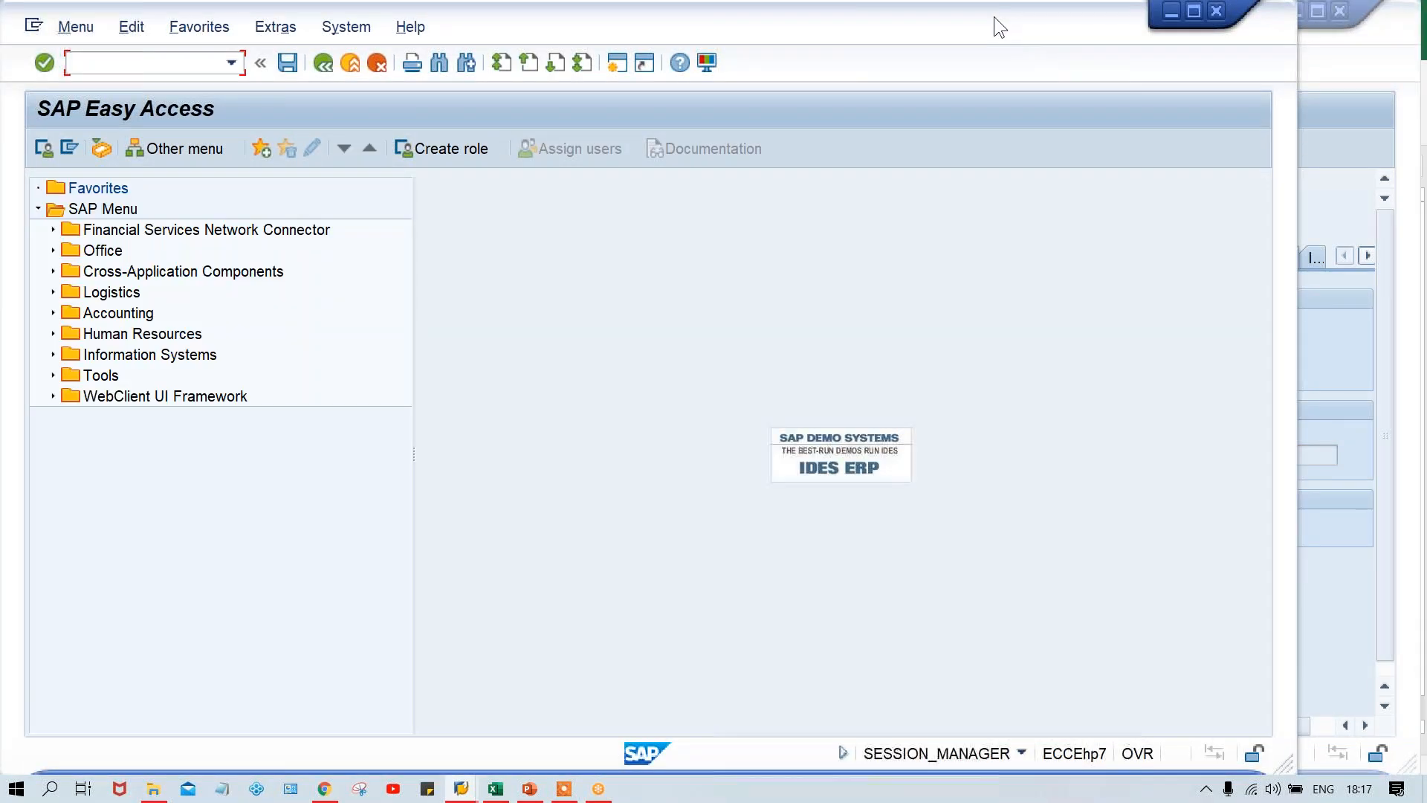
Open the G/L account groups overview in the new session with transaction OBD4
{"action": "left_click_drag", "start_coordinate": [993, 17], "coordinate": [1130, 26]}
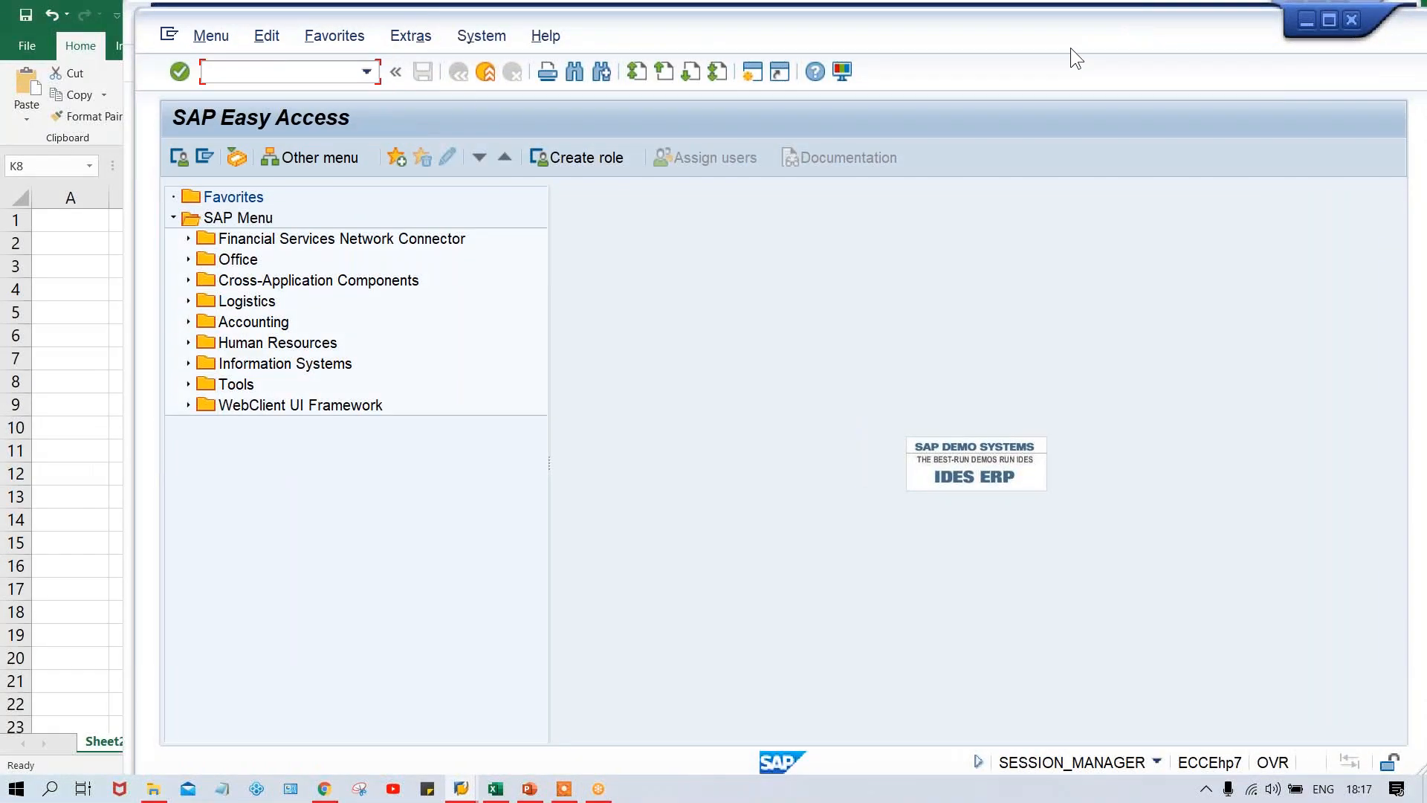
{"action": "left_click", "coordinate": [246, 67]}
{"action": "type", "text": "OBD4"}
{"action": "key", "text": "Return"}
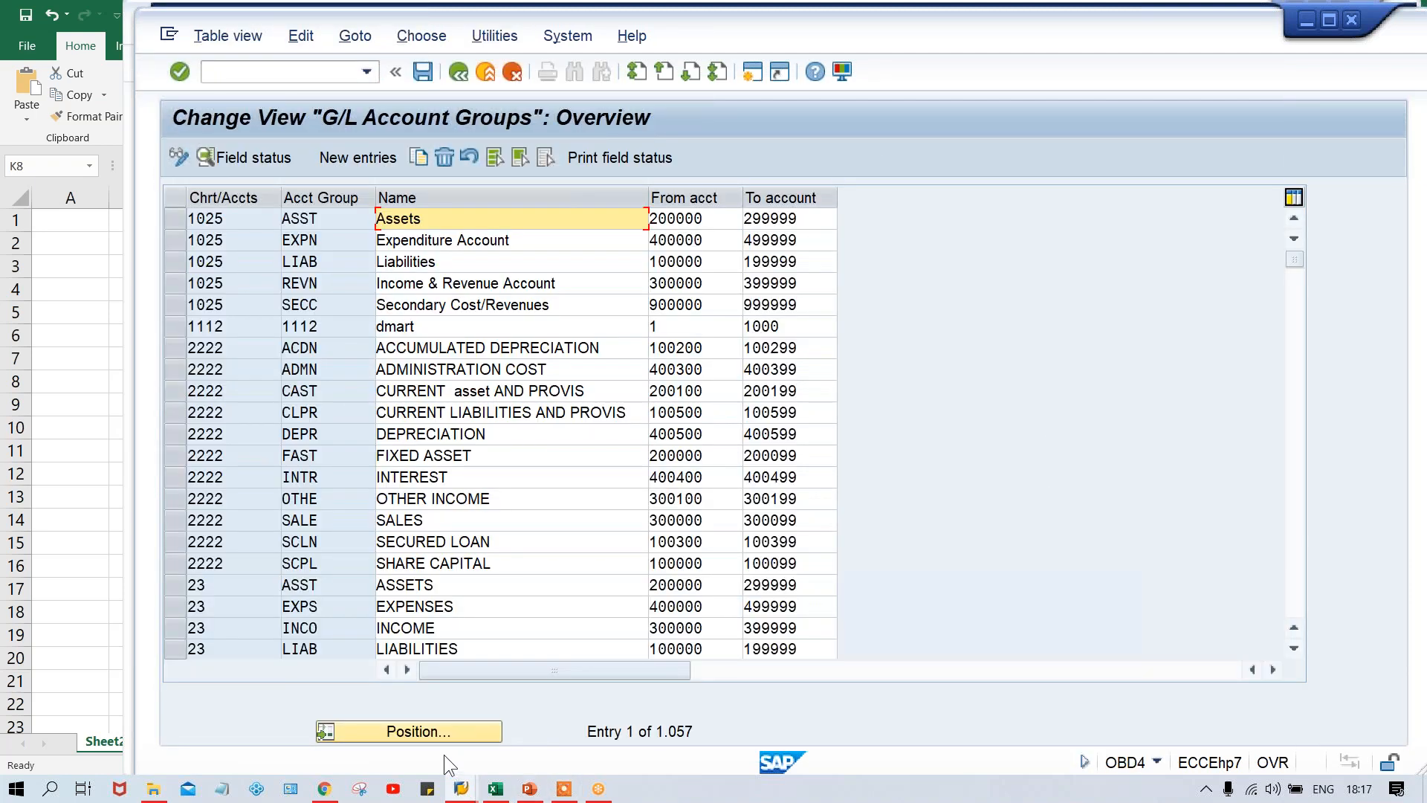
Position the account groups list on the entries of chart of accounts TCOA
{"action": "left_click", "coordinate": [431, 732]}
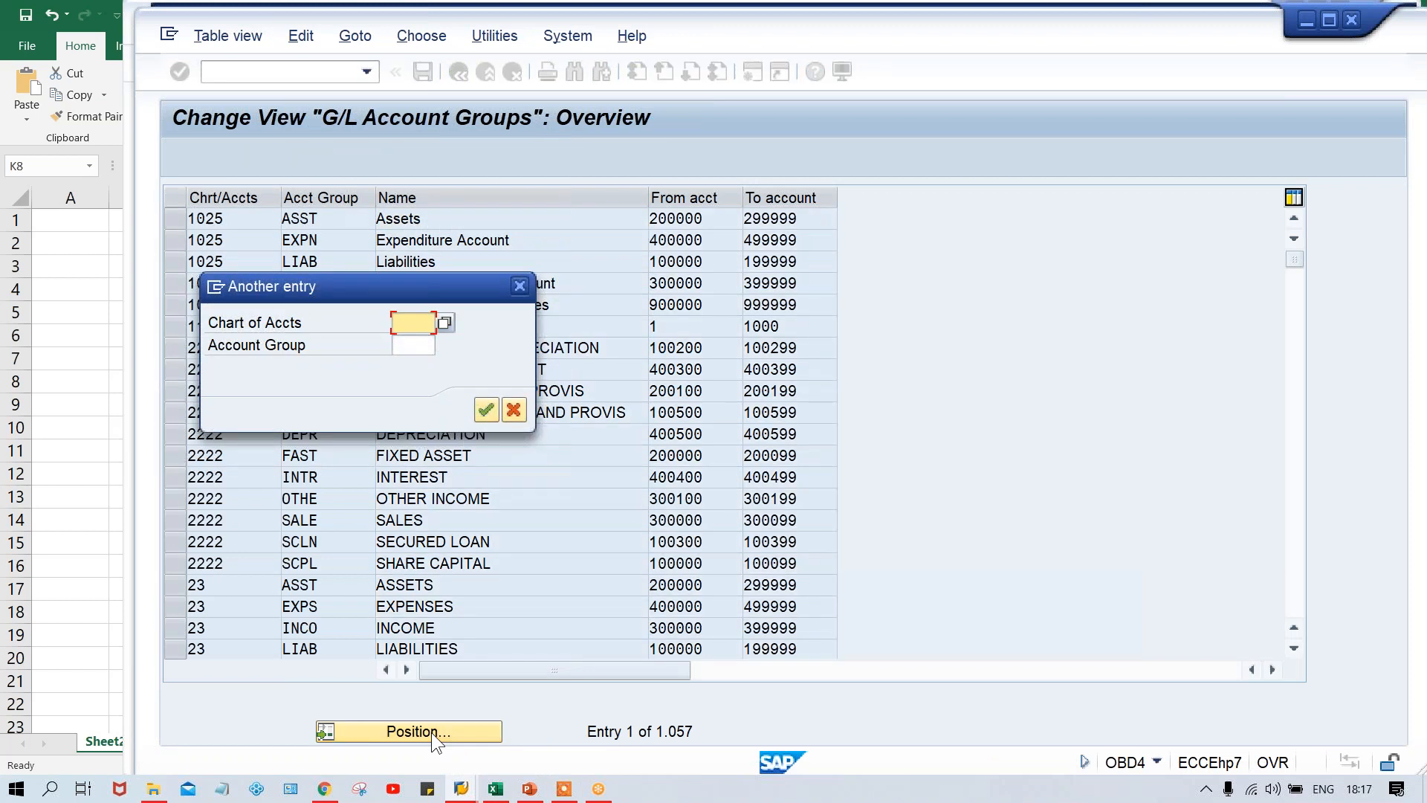
{"action": "type", "text": "TM"}
{"action": "key", "text": "BackSpace"}
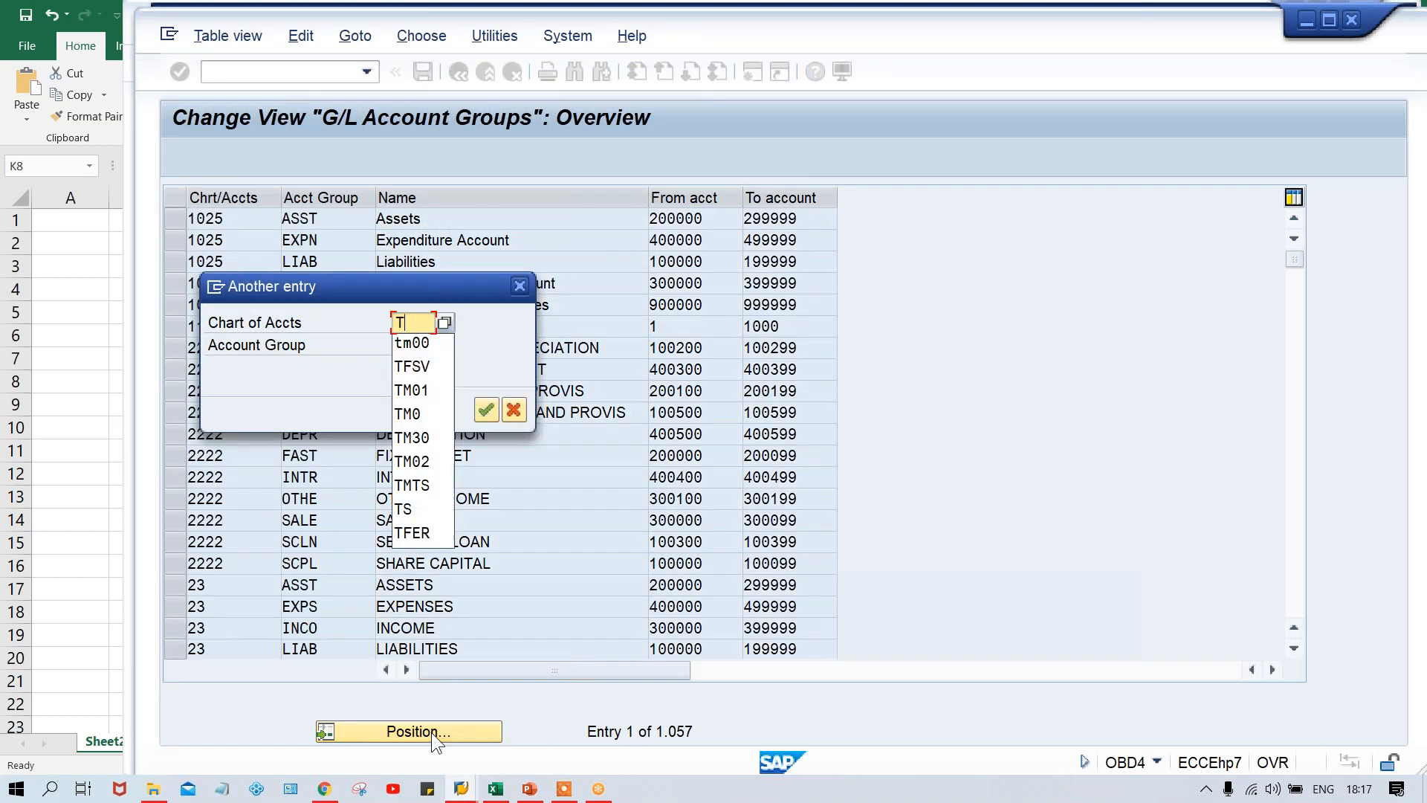
{"action": "type", "text": "COA"}
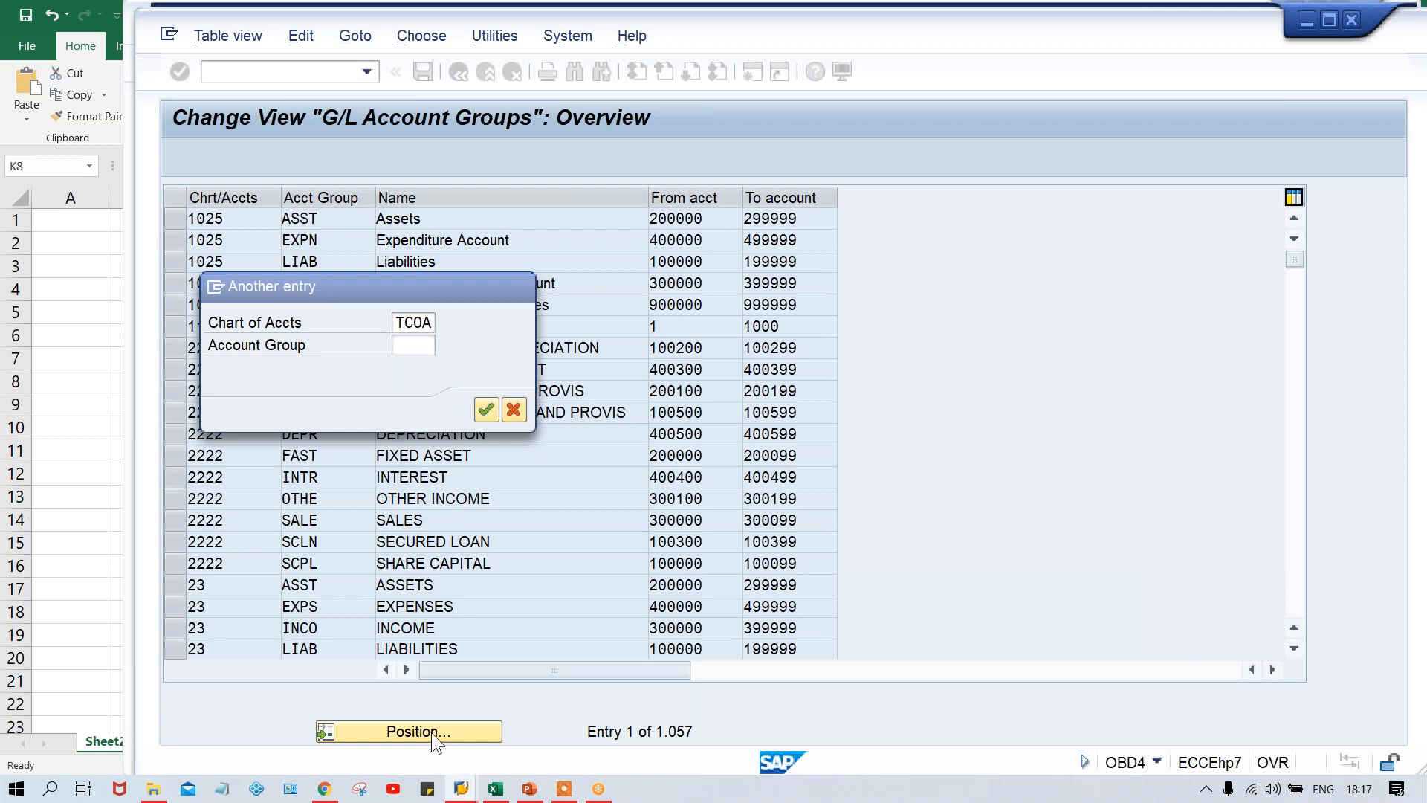
{"action": "key", "text": "Return"}
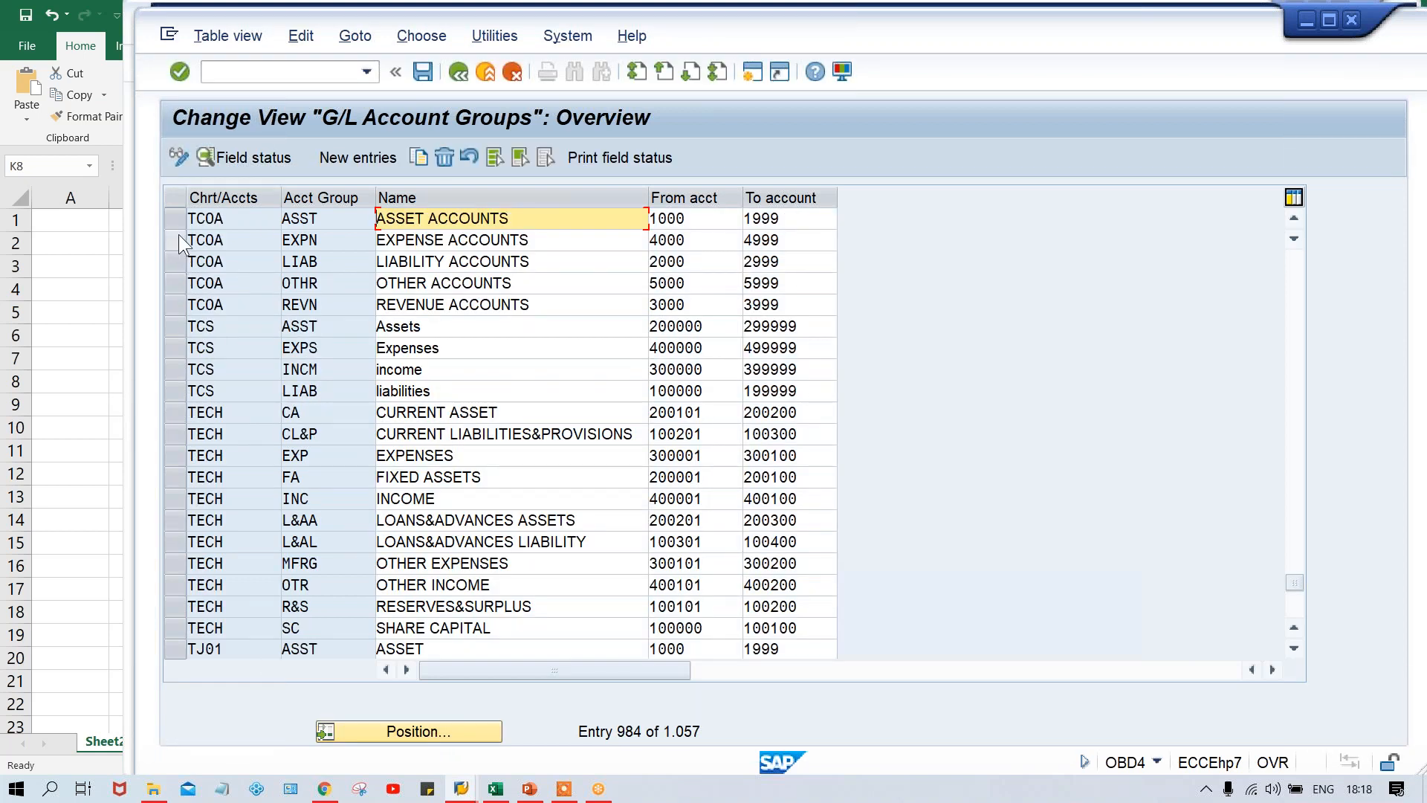
Examine the from and to account numbers of the TCOA expense account group EXPN
{"action": "left_click", "coordinate": [171, 243]}
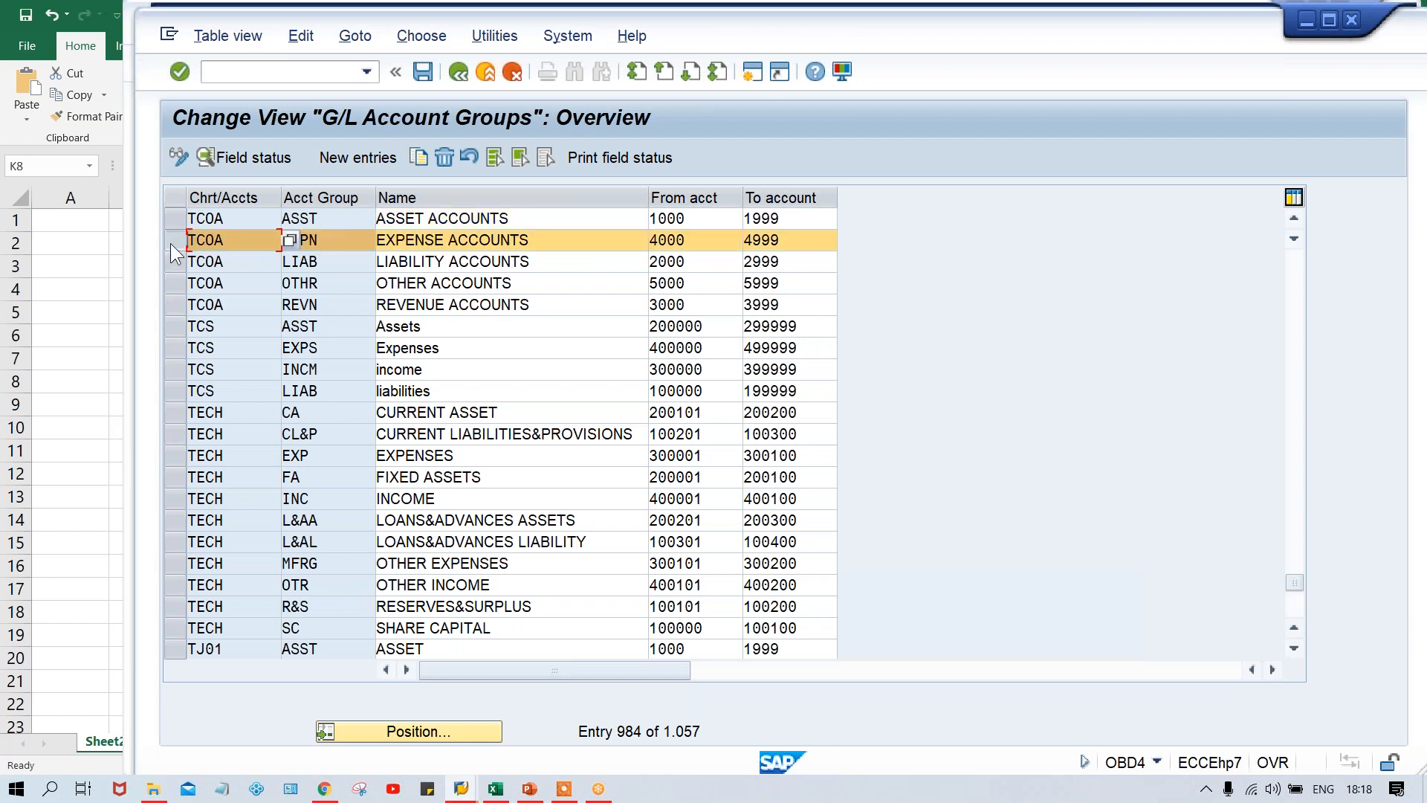
{"action": "left_click", "coordinate": [716, 240]}
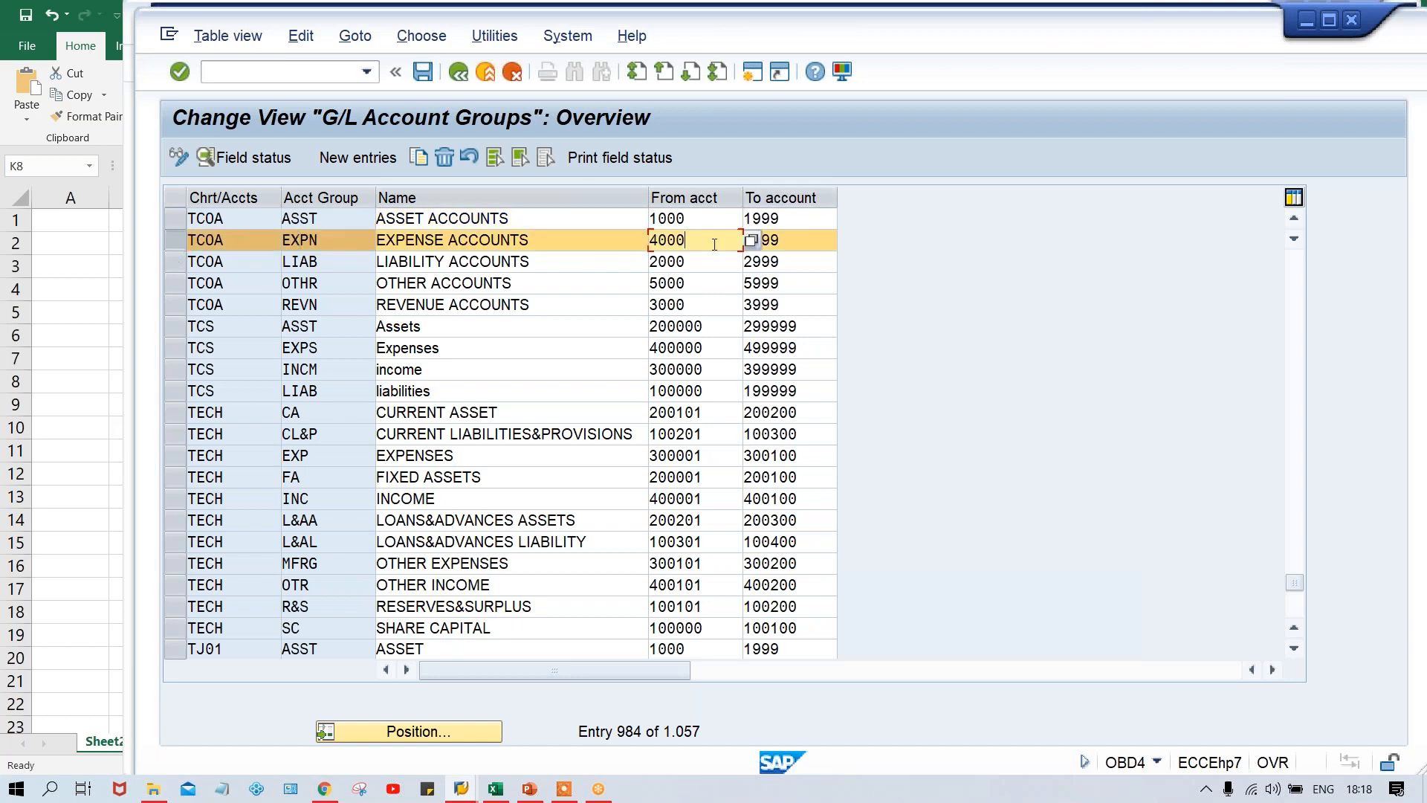
{"action": "left_click", "coordinate": [804, 238]}
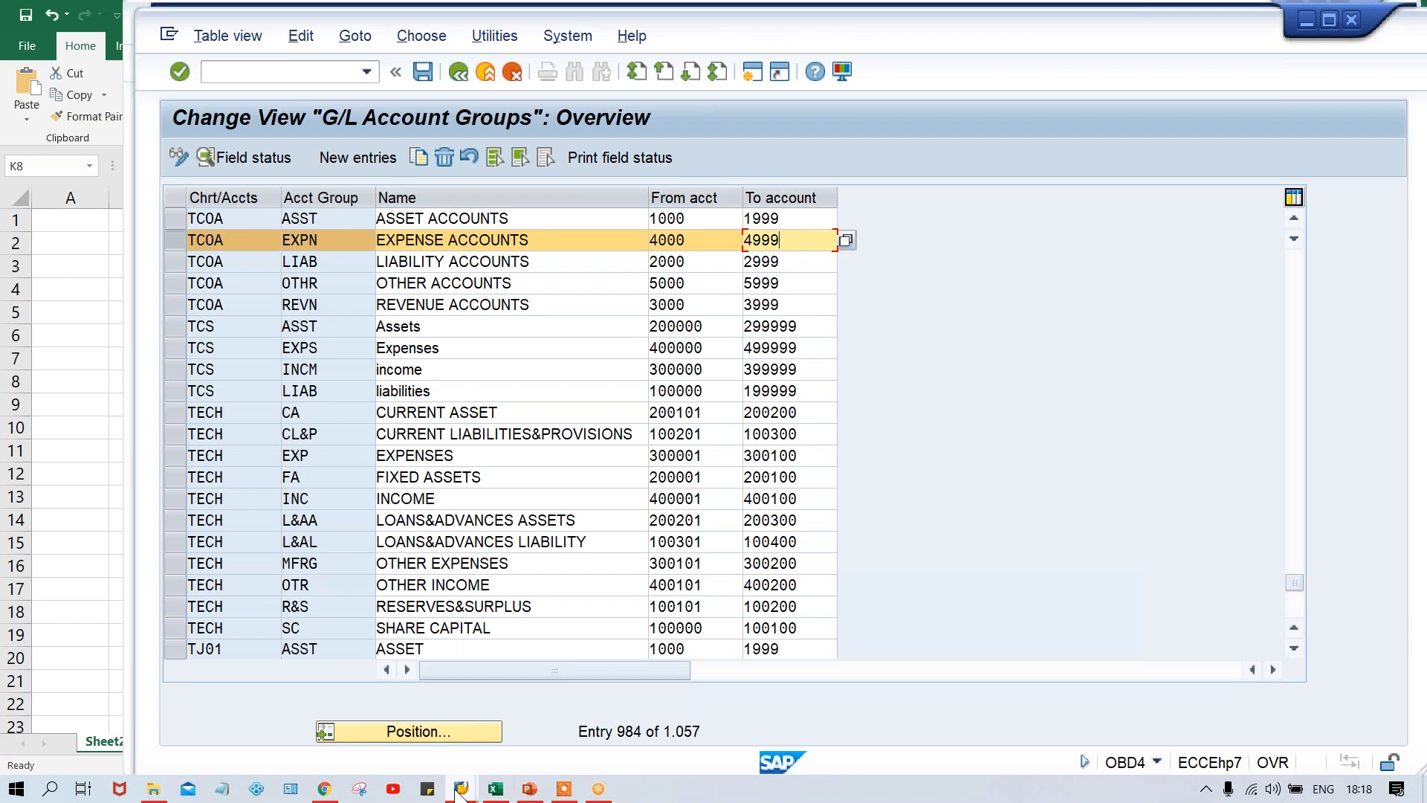
Return to the FS00 session, start creating G/L account 4000 for company code TM00 and assign the EXPENSE ACCOUNTS group
{"action": "mouse_move", "coordinate": [460, 789]}
{"action": "left_click", "coordinate": [458, 725]}
{"action": "left_click", "coordinate": [402, 311]}
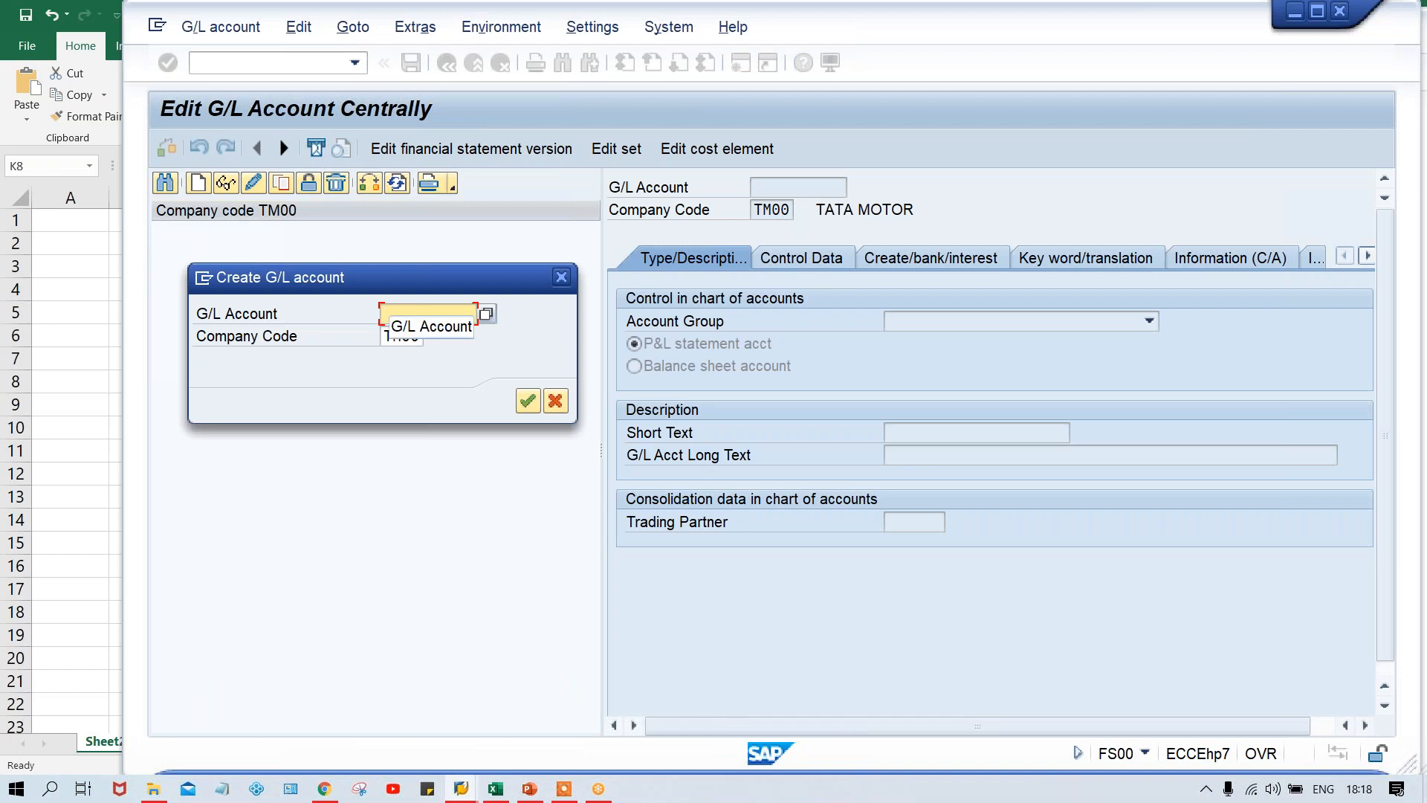
{"action": "type", "text": "4000"}
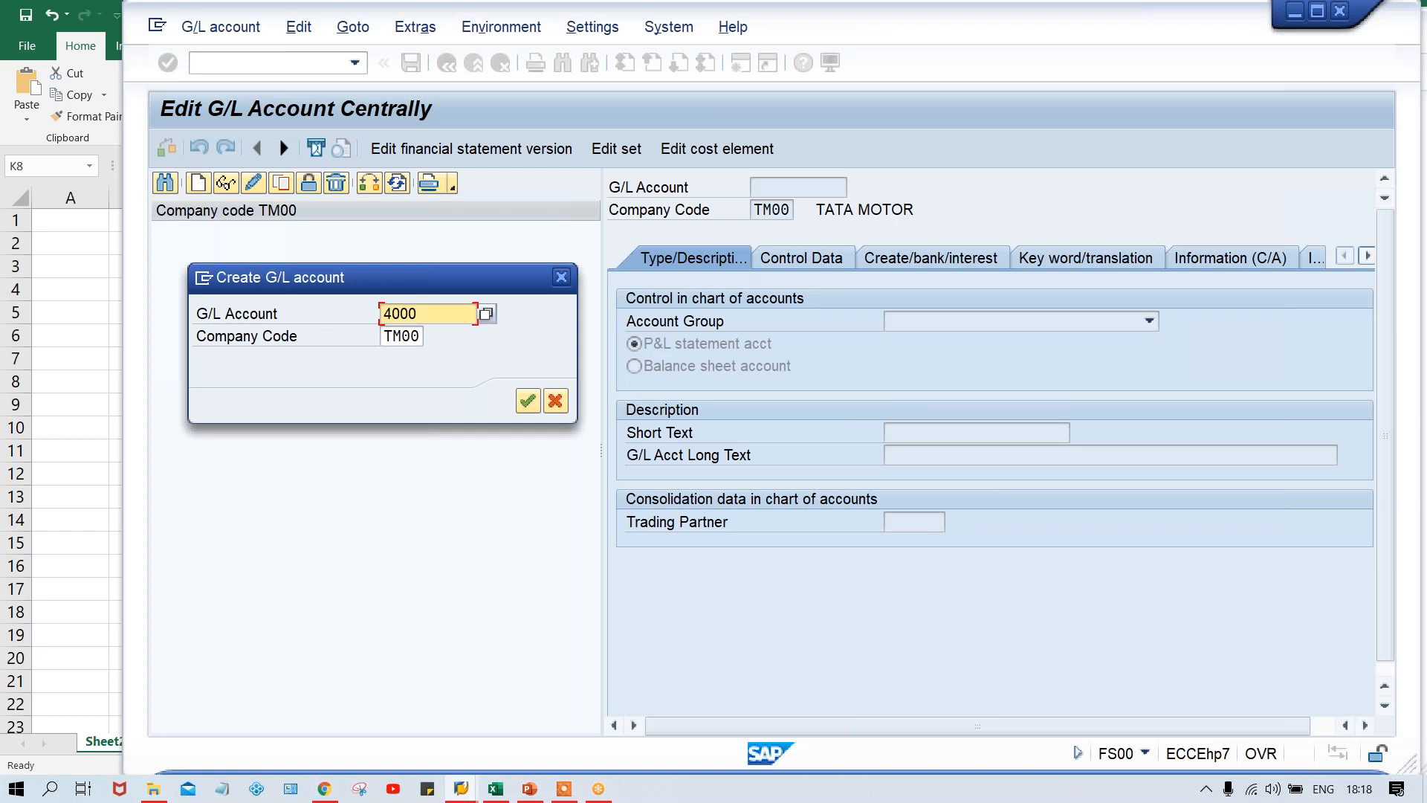
{"action": "key", "text": "Return"}
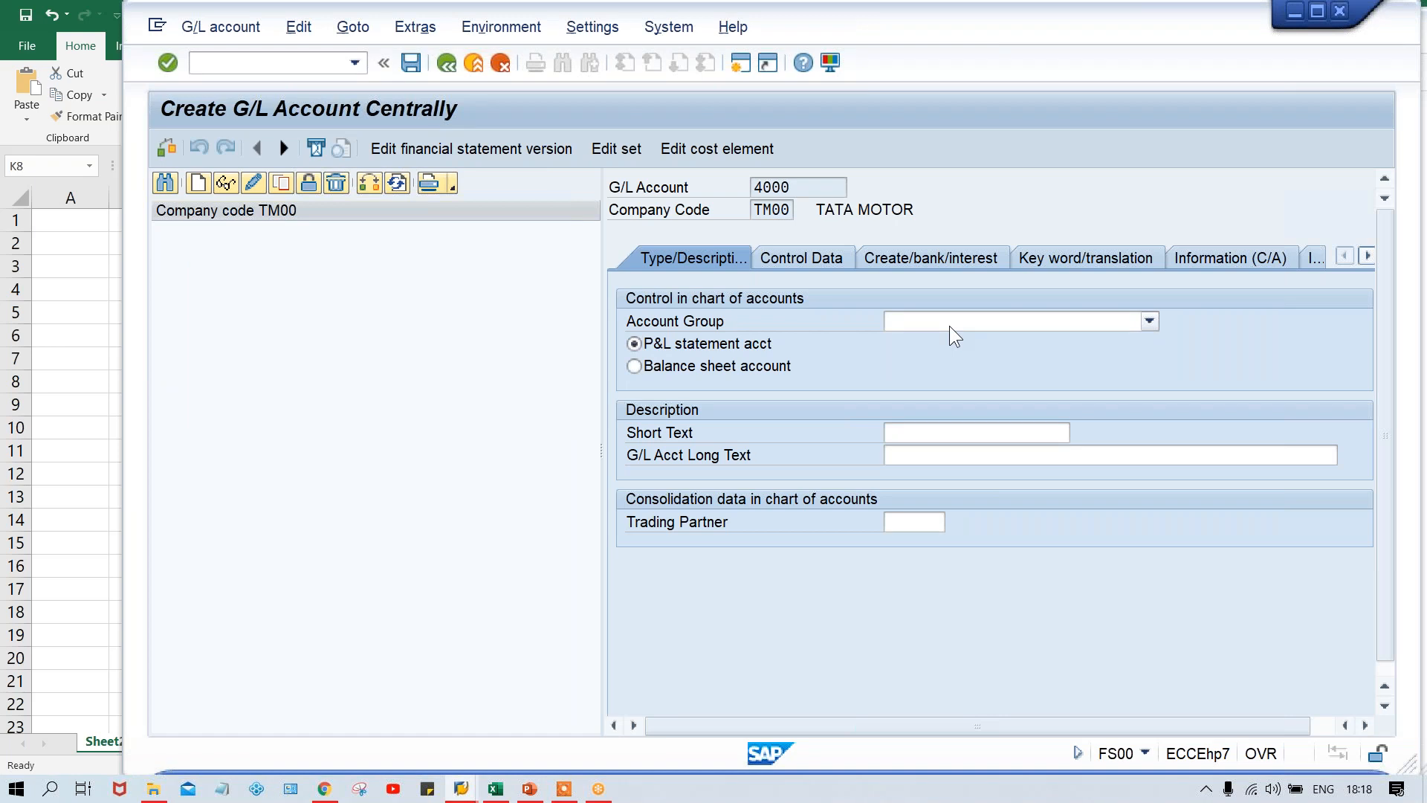
{"action": "left_click", "coordinate": [929, 324]}
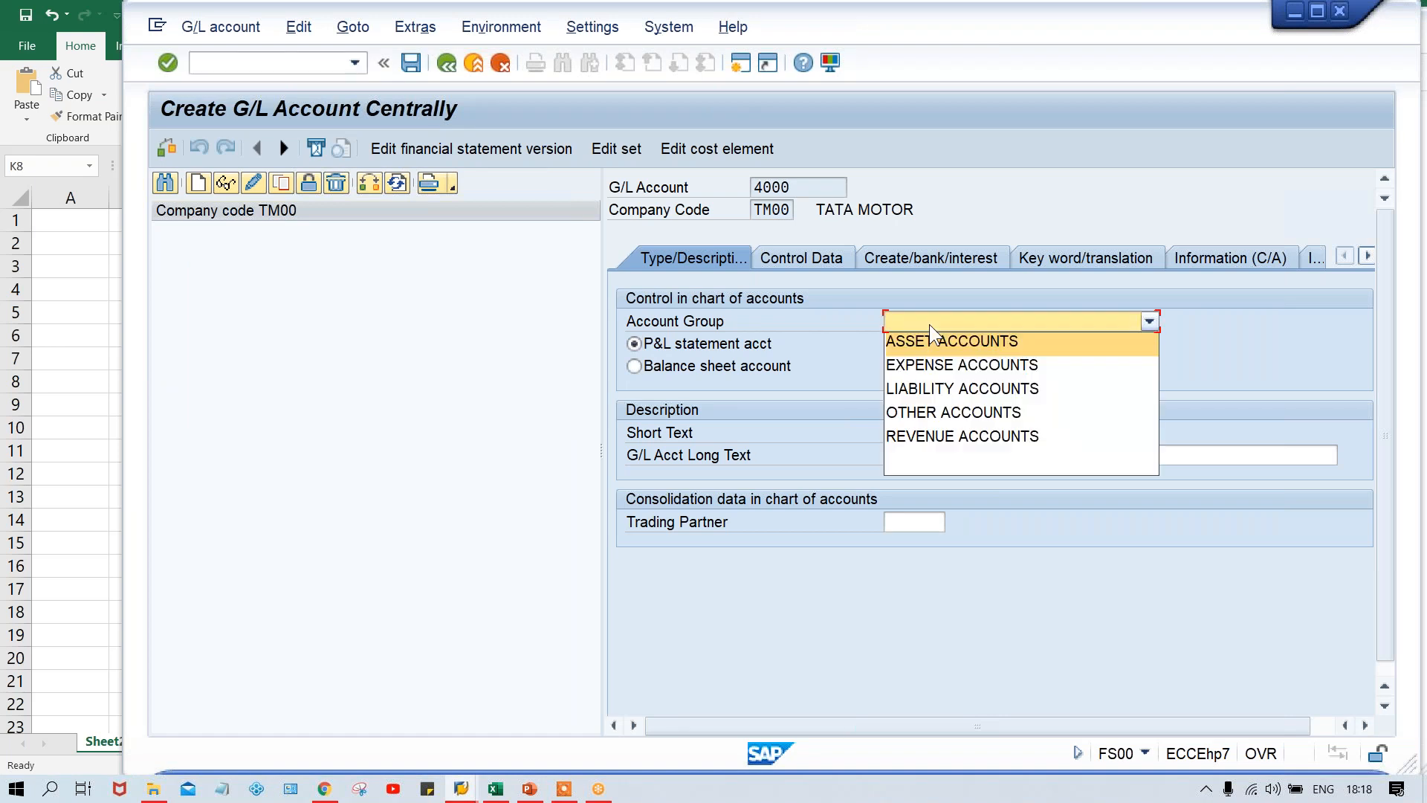
{"action": "left_click", "coordinate": [939, 368]}
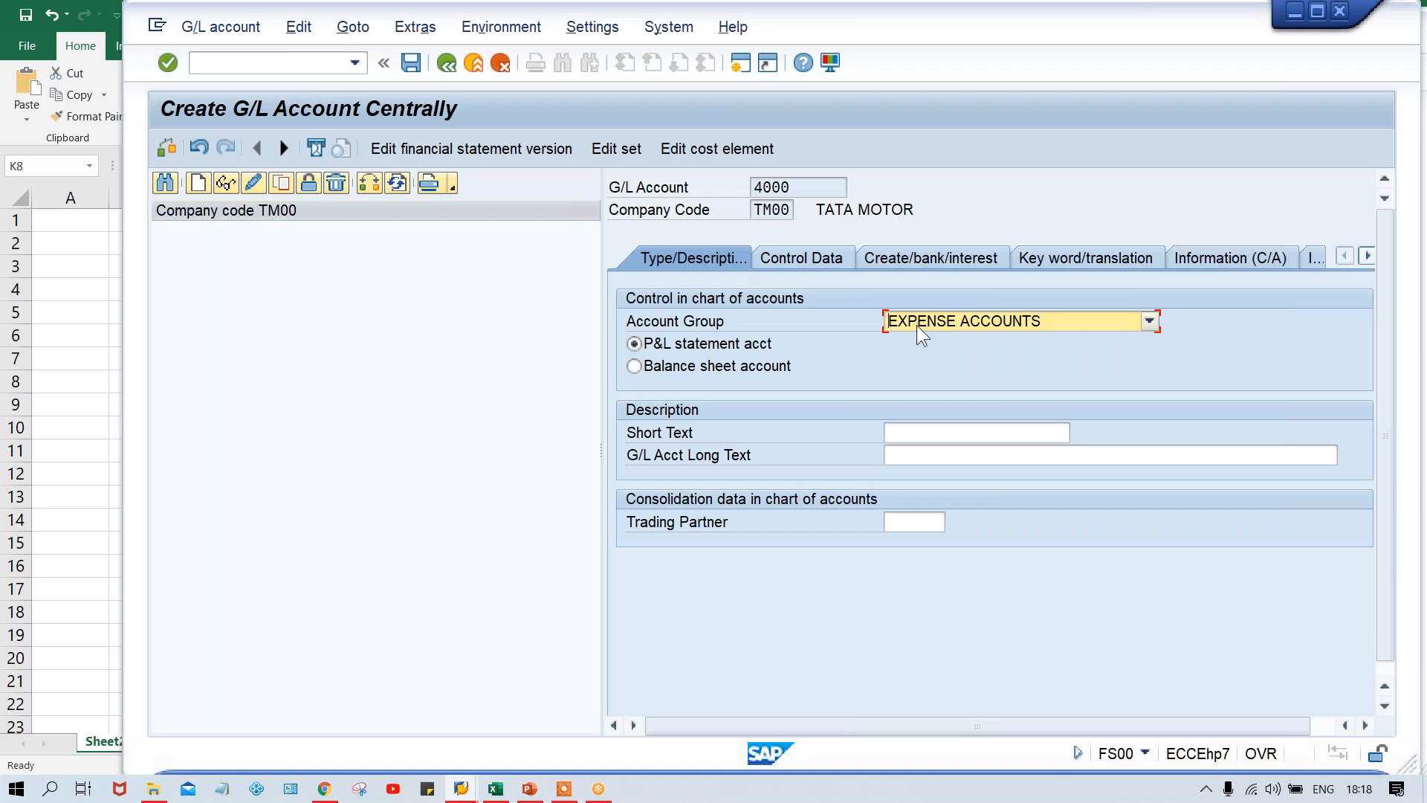
Try the LIABILITY ACCOUNTS group for account 4000 and check the LIAB entry in the account groups overview session
{"action": "left_click", "coordinate": [917, 317]}
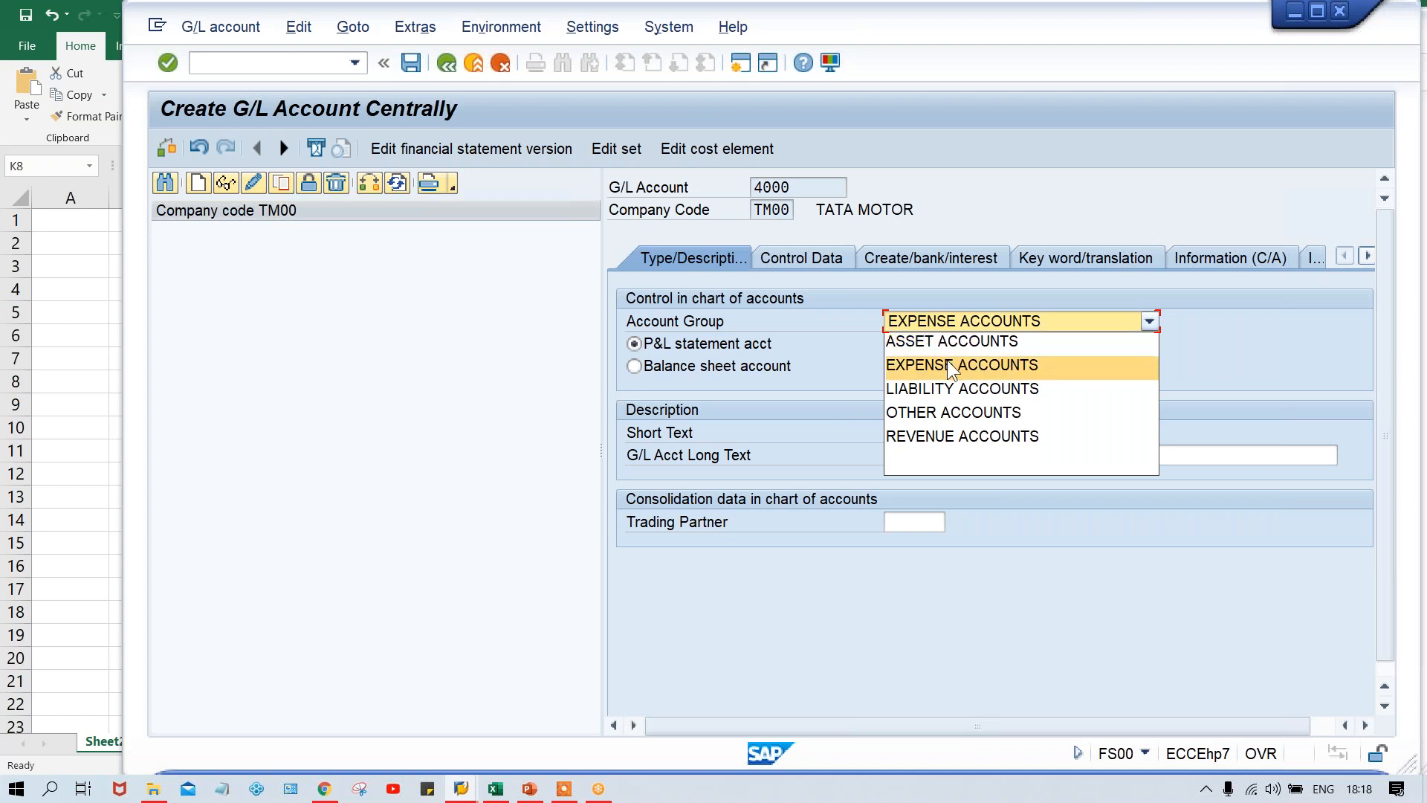
{"action": "left_click", "coordinate": [917, 389]}
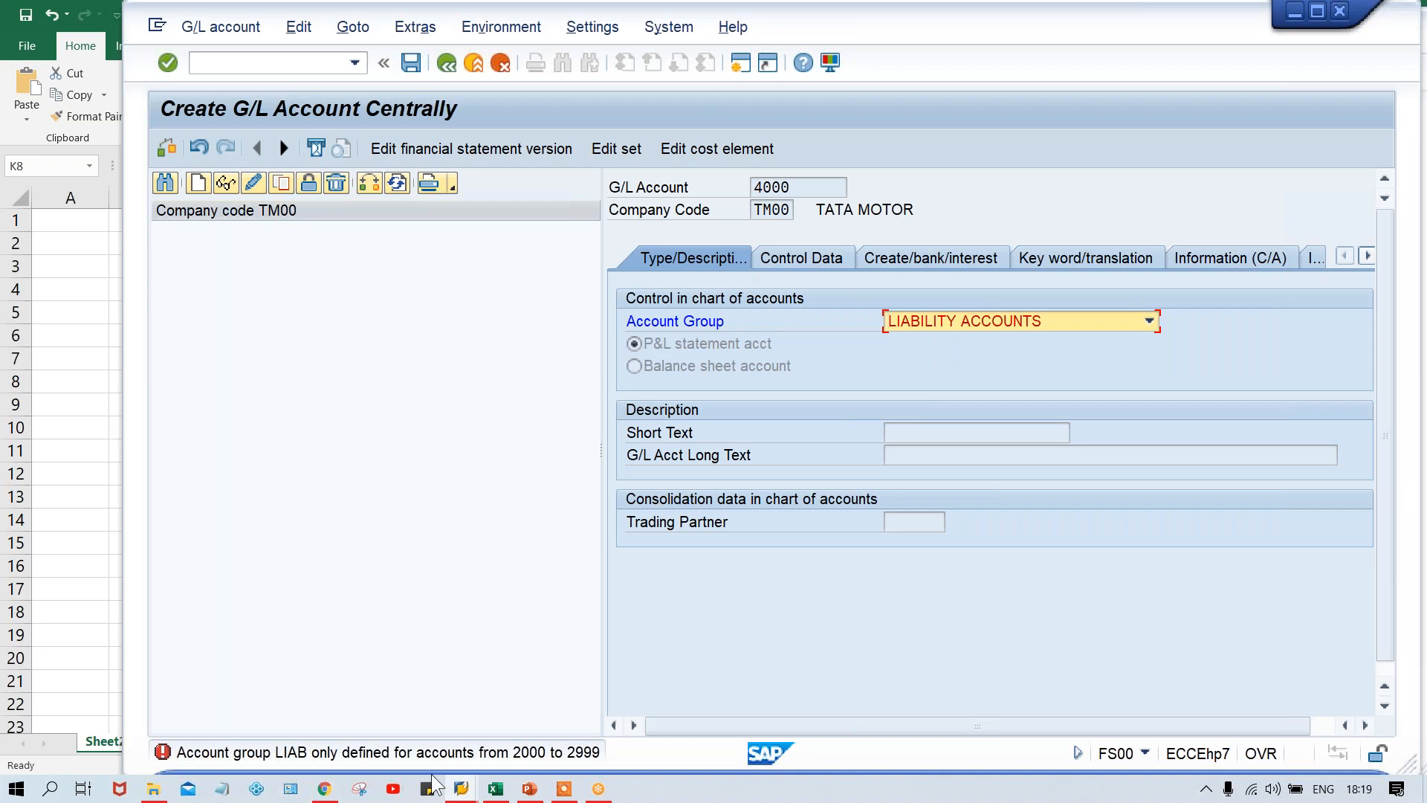
{"action": "left_click", "coordinate": [458, 790]}
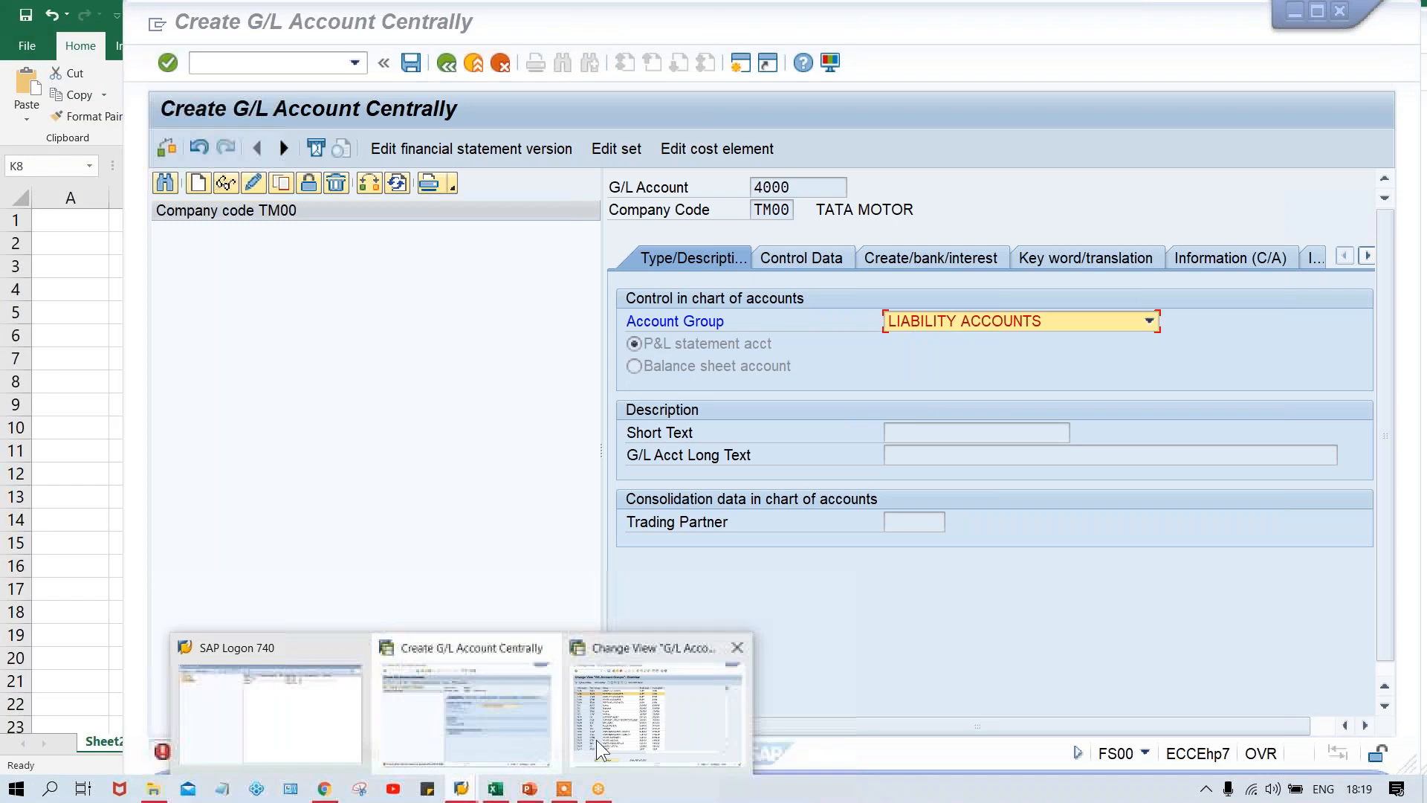
{"action": "left_click", "coordinate": [596, 739]}
{"action": "left_click", "coordinate": [780, 240]}
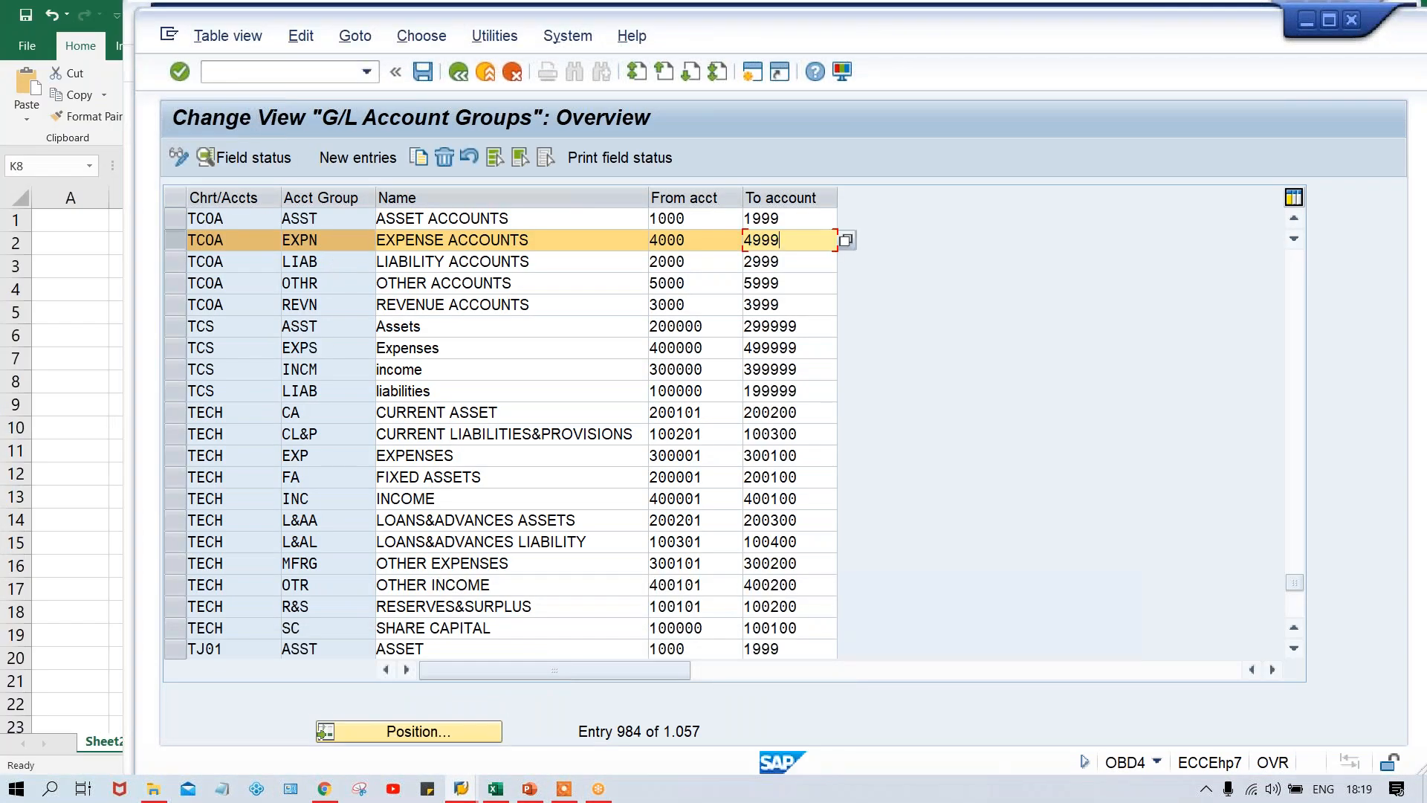
{"action": "double_click", "coordinate": [331, 260]}
{"action": "left_click", "coordinate": [568, 262]}
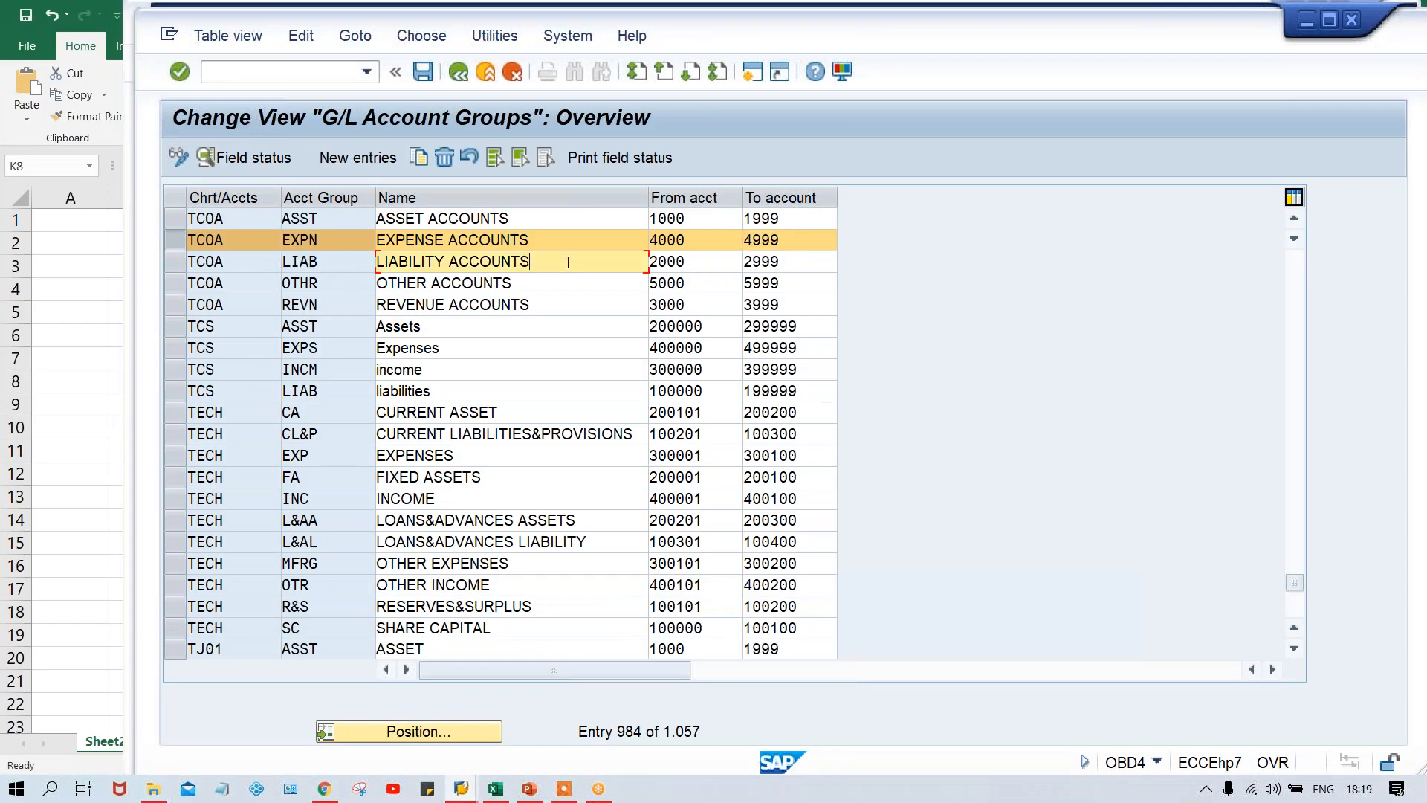
Return to the account creation session, check the G/L account number and set the account group back to EXPENSE ACCOUNTS
{"action": "key", "text": "alt+Tab"}
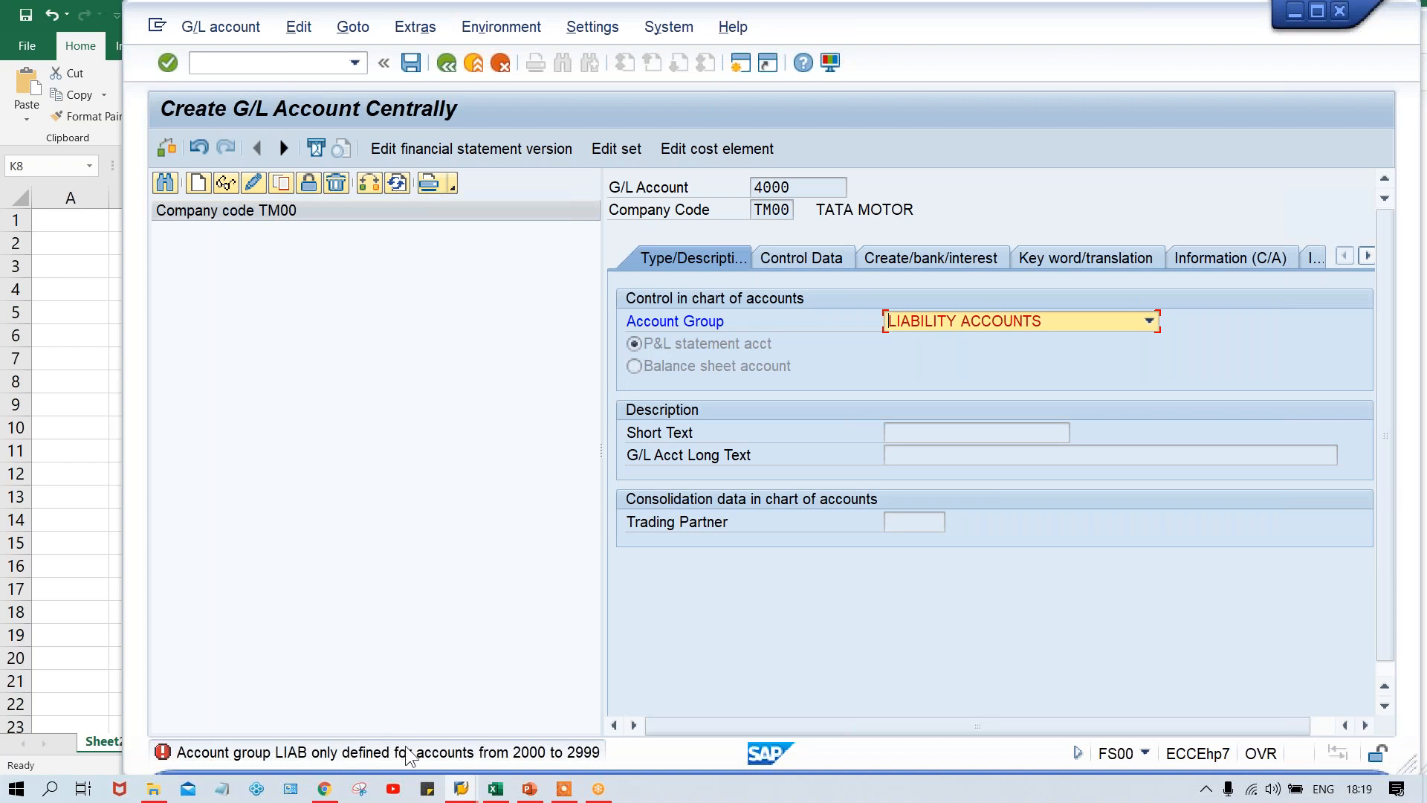
{"action": "left_click_drag", "start_coordinate": [794, 187], "coordinate": [725, 191]}
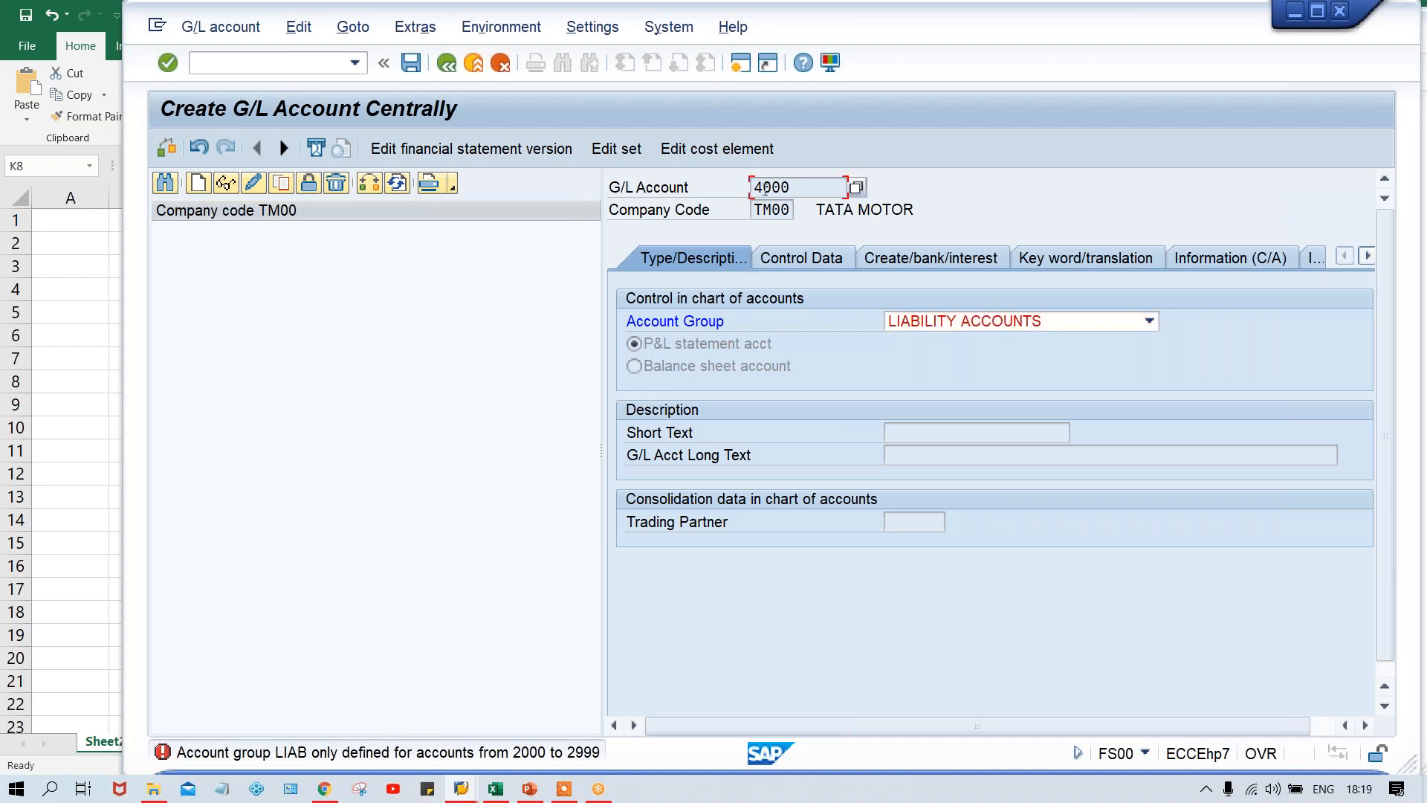
{"action": "left_click", "coordinate": [805, 191]}
{"action": "left_click_drag", "start_coordinate": [796, 186], "coordinate": [731, 189]}
{"action": "left_click", "coordinate": [913, 322]}
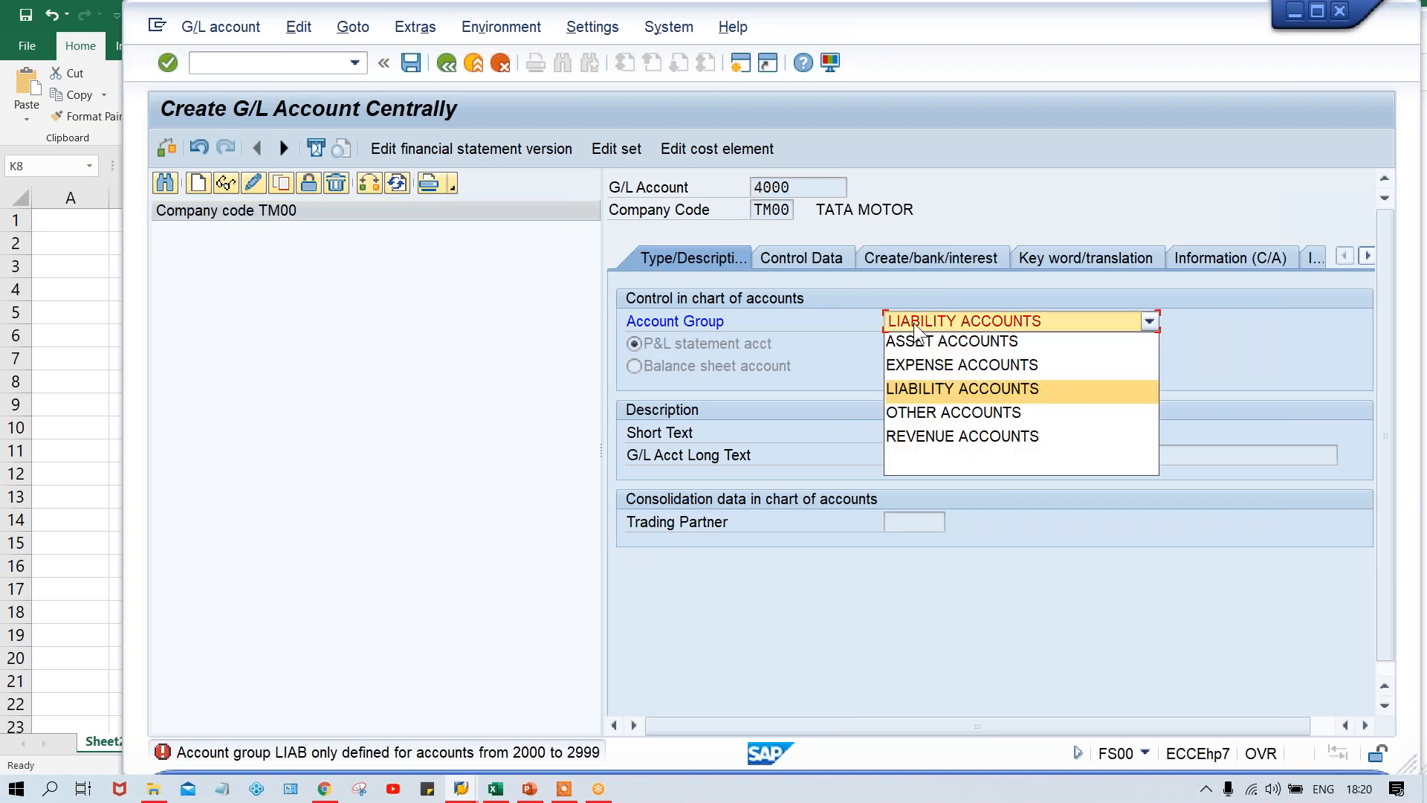
{"action": "left_click", "coordinate": [801, 182]}
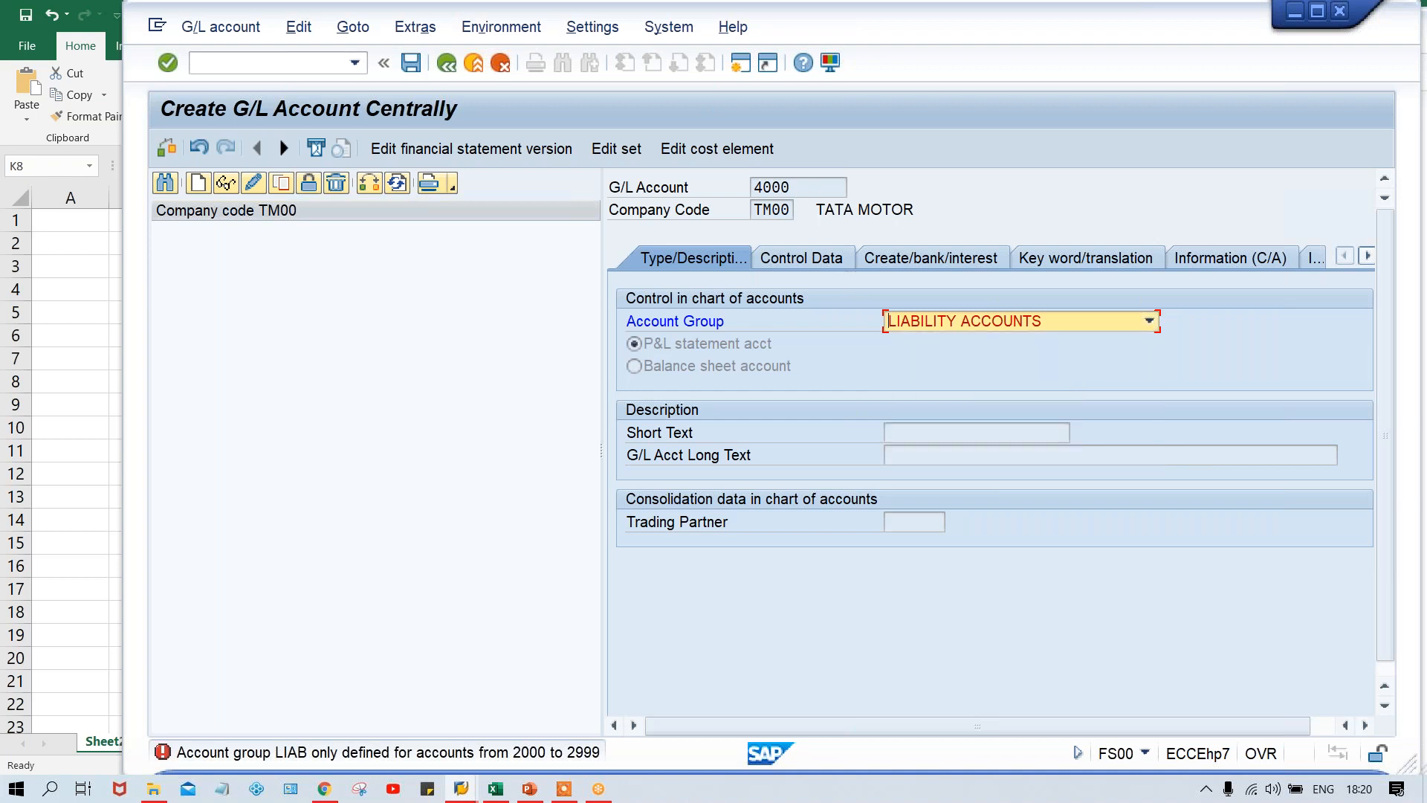
{"action": "left_click", "coordinate": [924, 319]}
{"action": "left_click", "coordinate": [909, 364]}
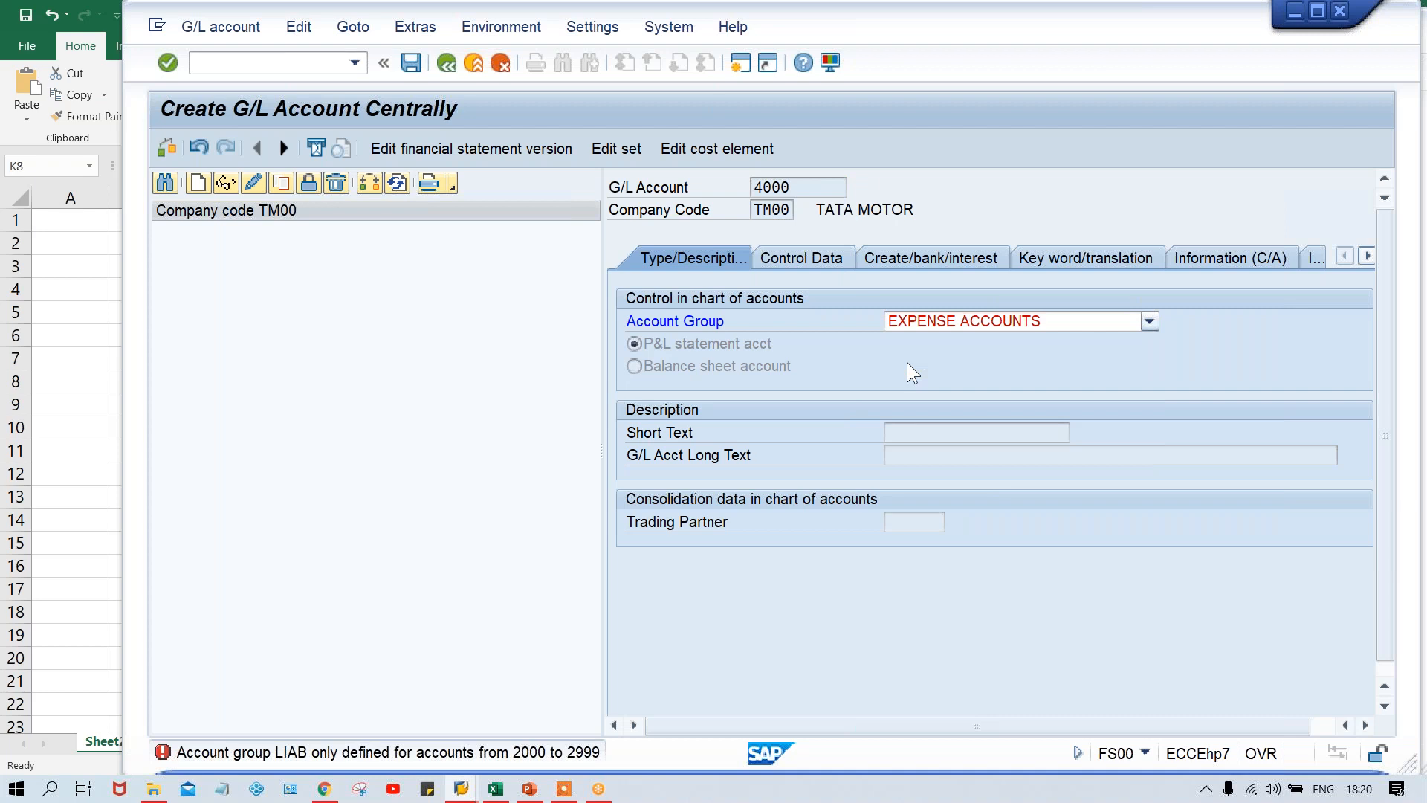
Try the OTHER ACCOUNTS group for account 4000, compare it with the account number and reselect EXPENSE ACCOUNTS
{"action": "left_click", "coordinate": [939, 319]}
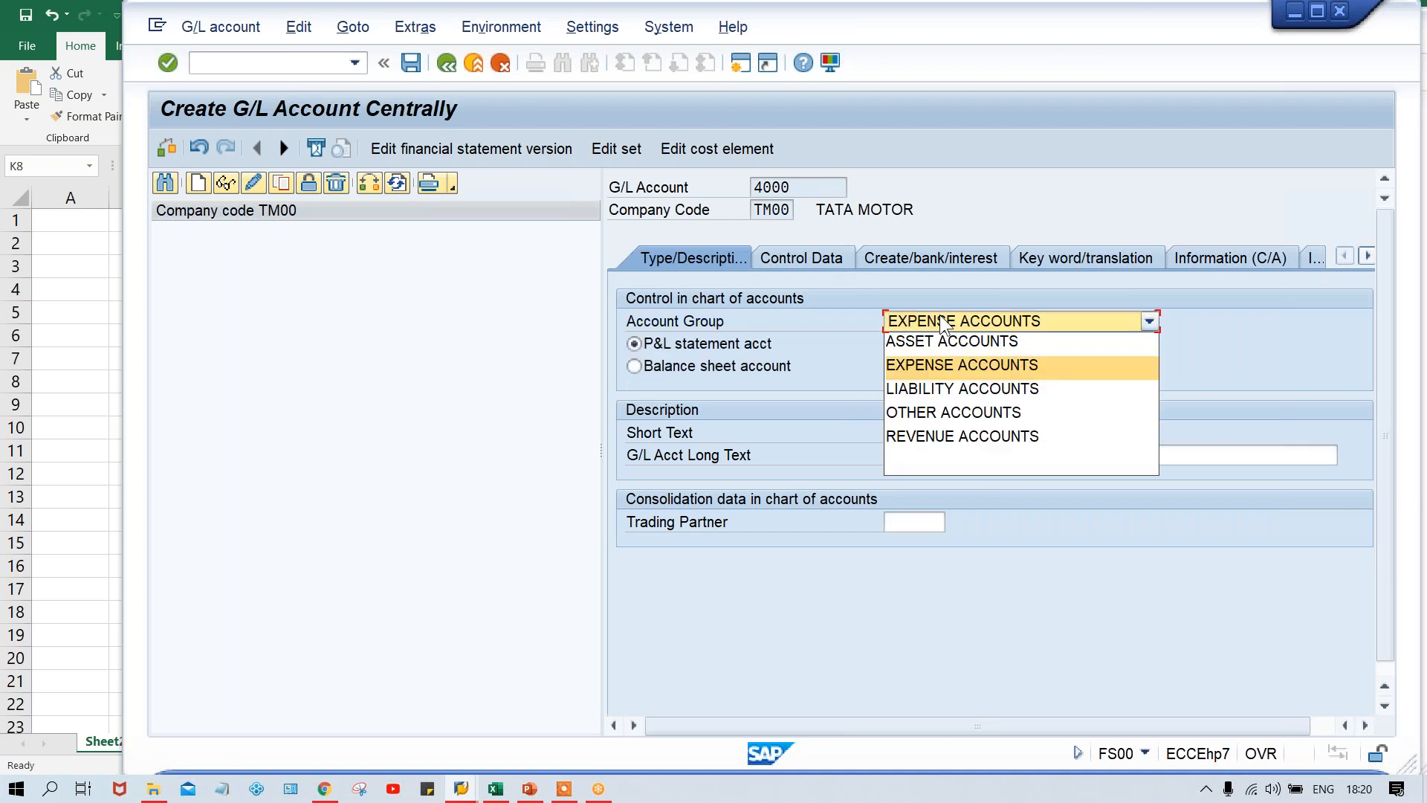
{"action": "left_click", "coordinate": [932, 413]}
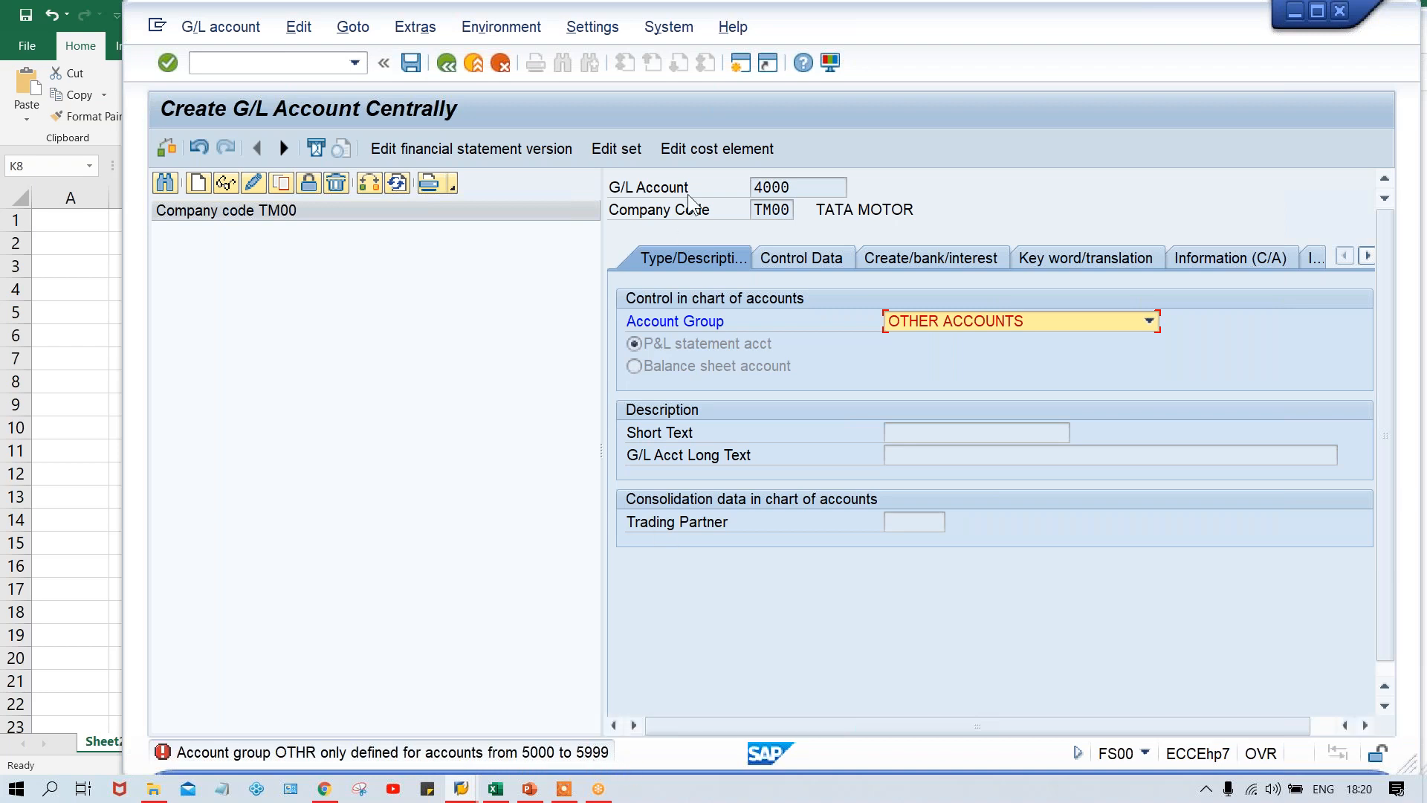
{"action": "left_click", "coordinate": [805, 186]}
{"action": "left_click_drag", "start_coordinate": [805, 185], "coordinate": [707, 187]}
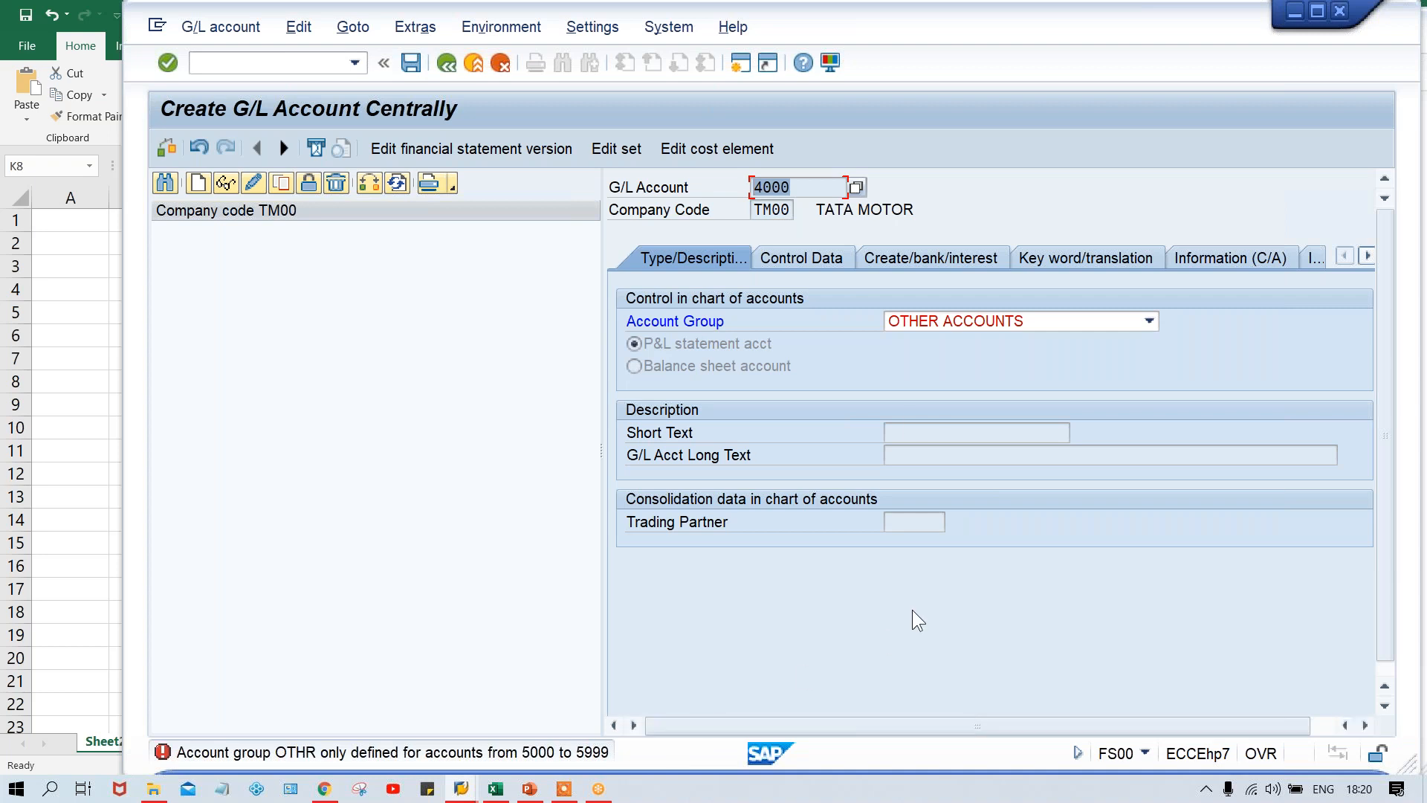
{"action": "left_click", "coordinate": [948, 318]}
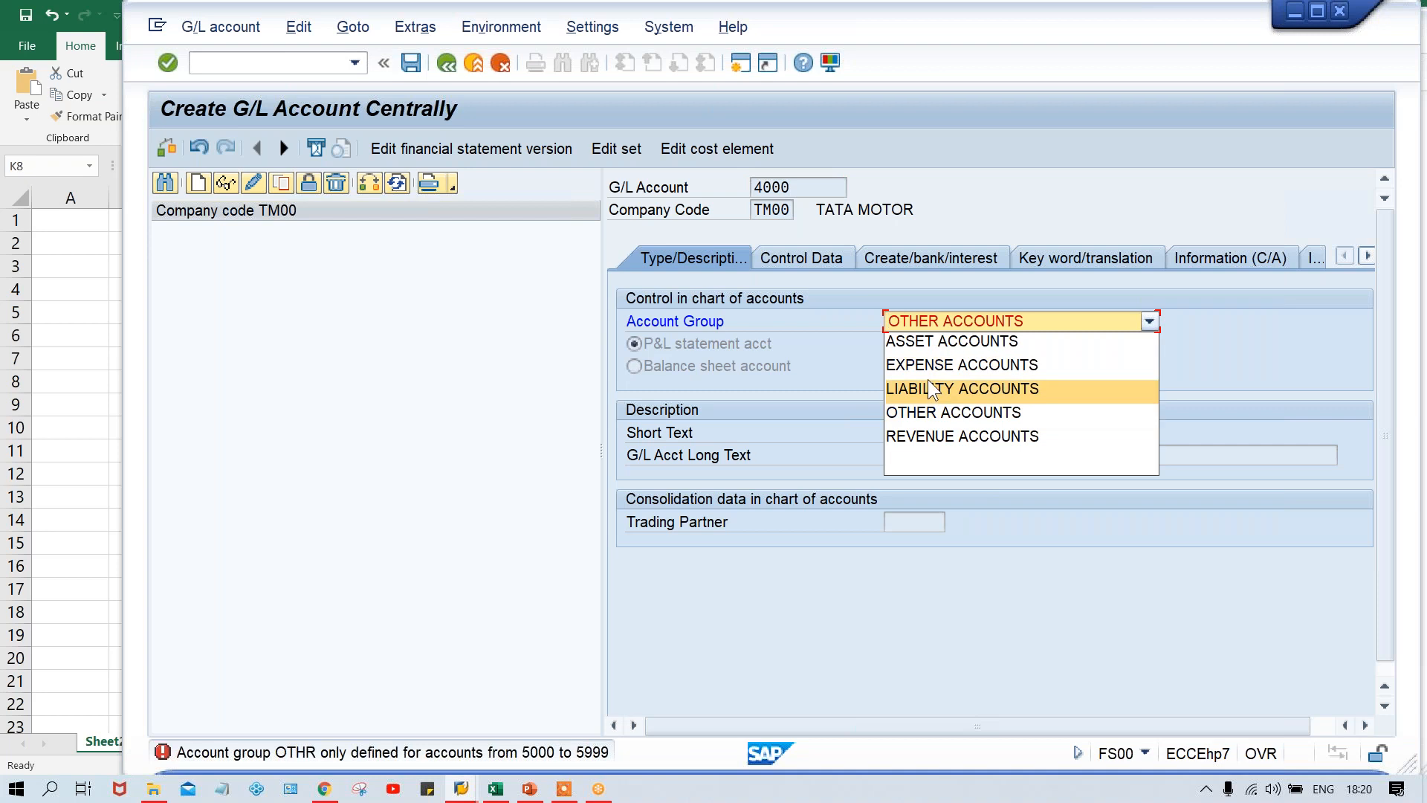
{"action": "left_click", "coordinate": [924, 358]}
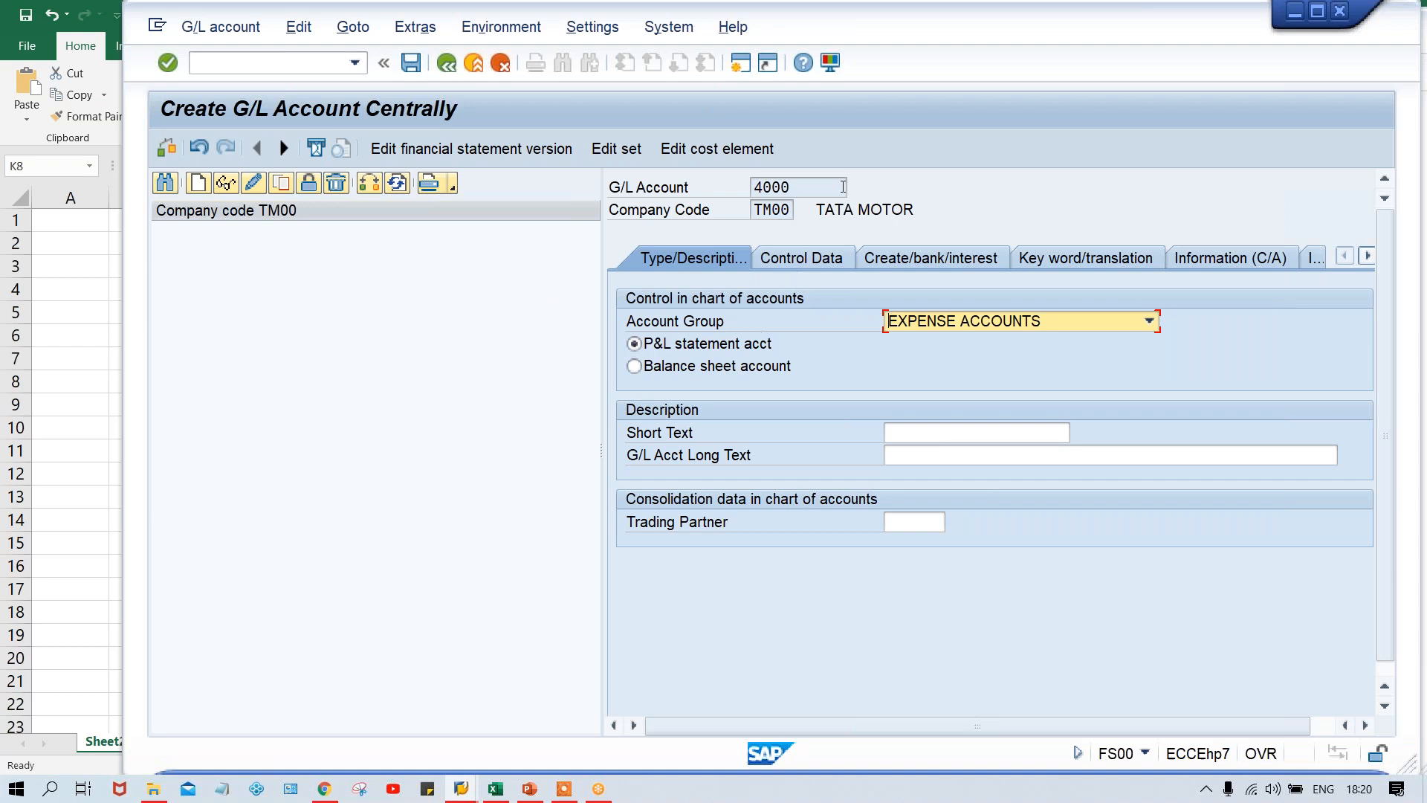
{"action": "left_click", "coordinate": [803, 183]}
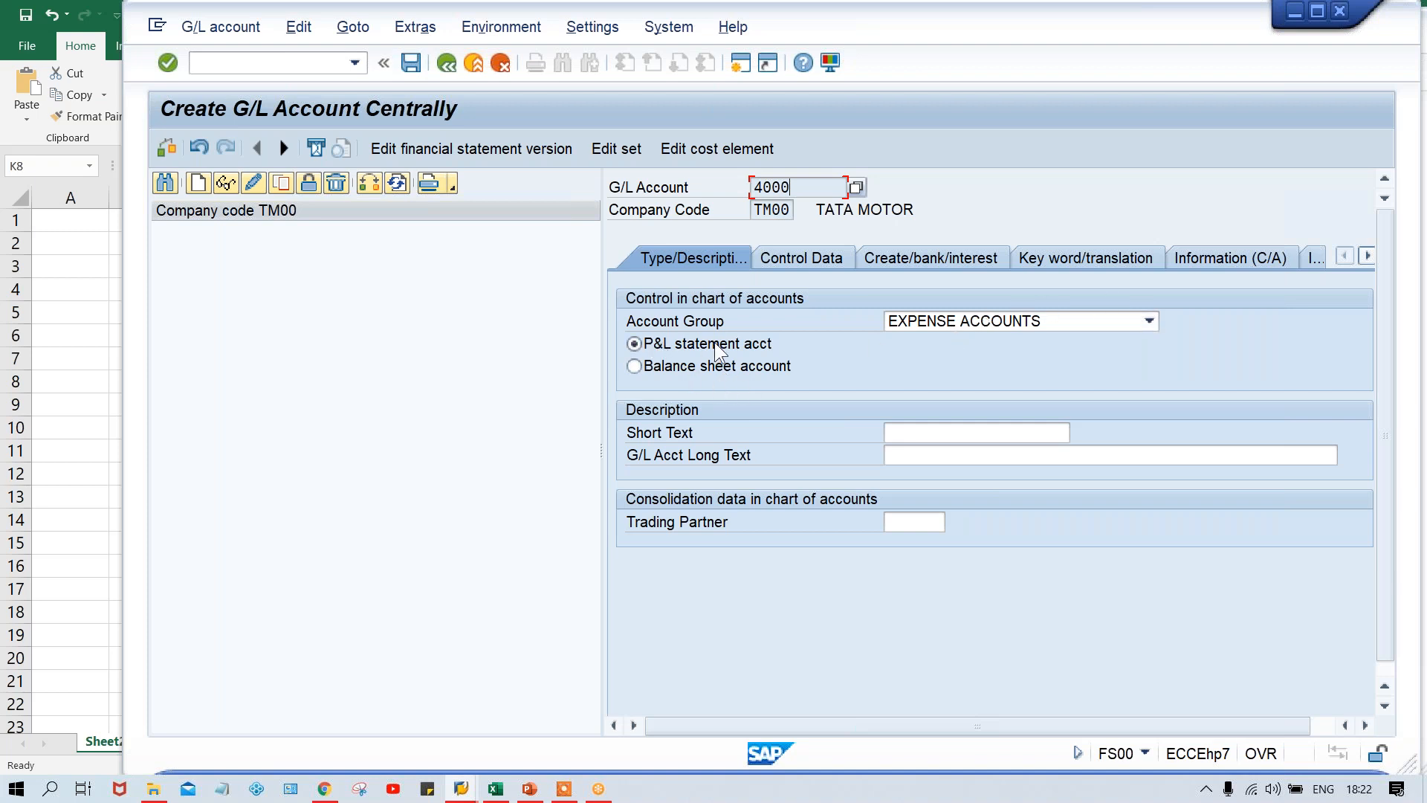
Set the short text of G/L account 4000 to RENT ACT
{"action": "left_click", "coordinate": [901, 437]}
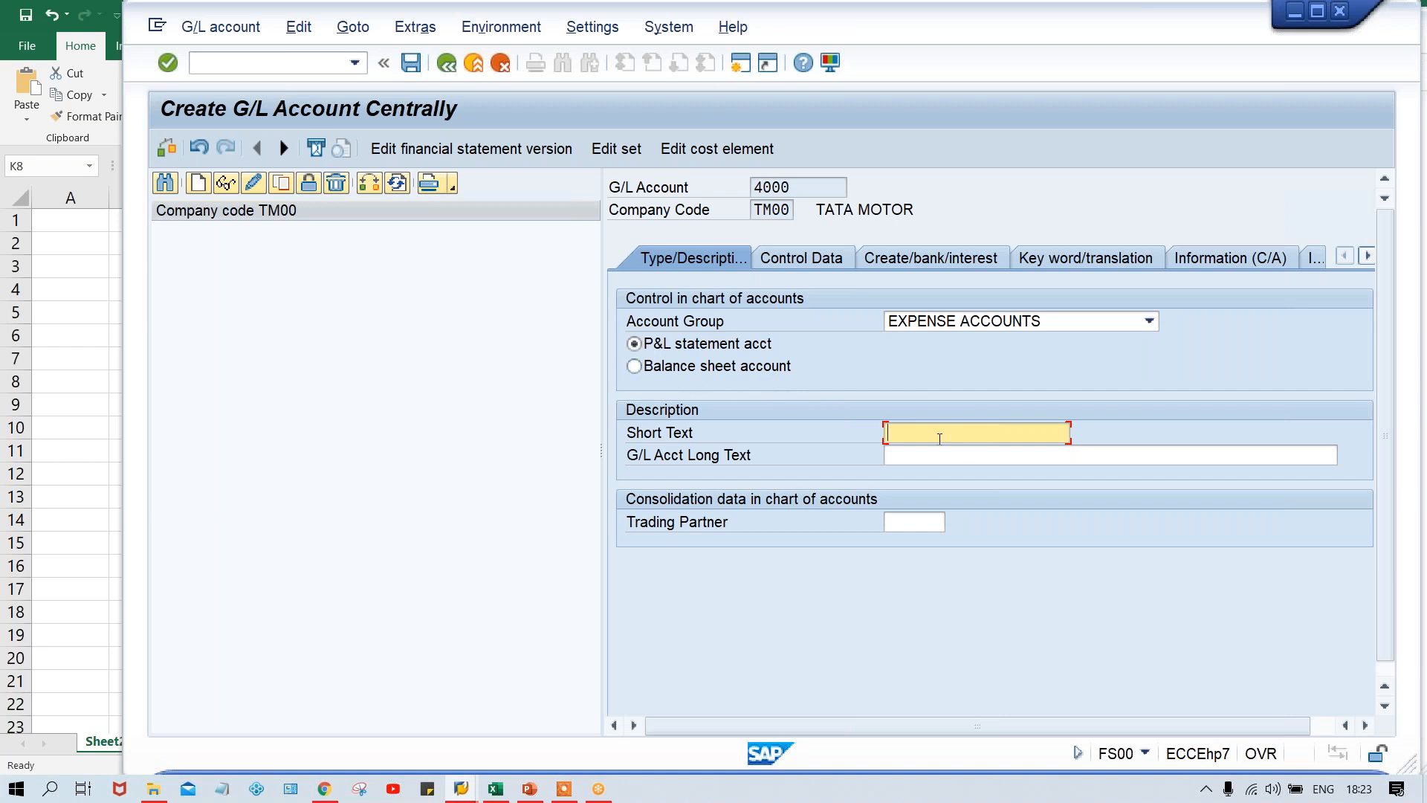
{"action": "type", "text": "RE"}
{"action": "key", "text": "Down"}
{"action": "key", "text": "Down"}
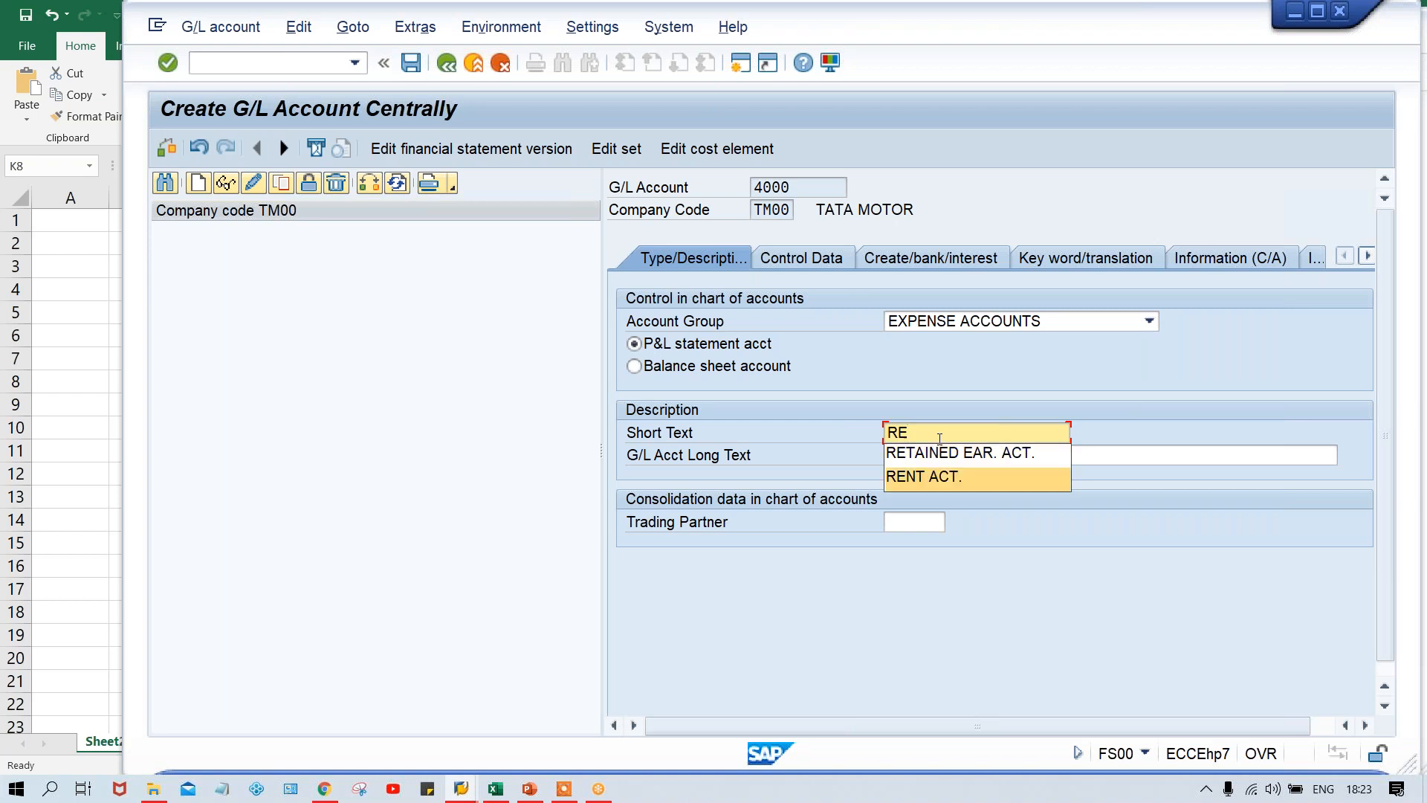
{"action": "key", "text": "Return"}
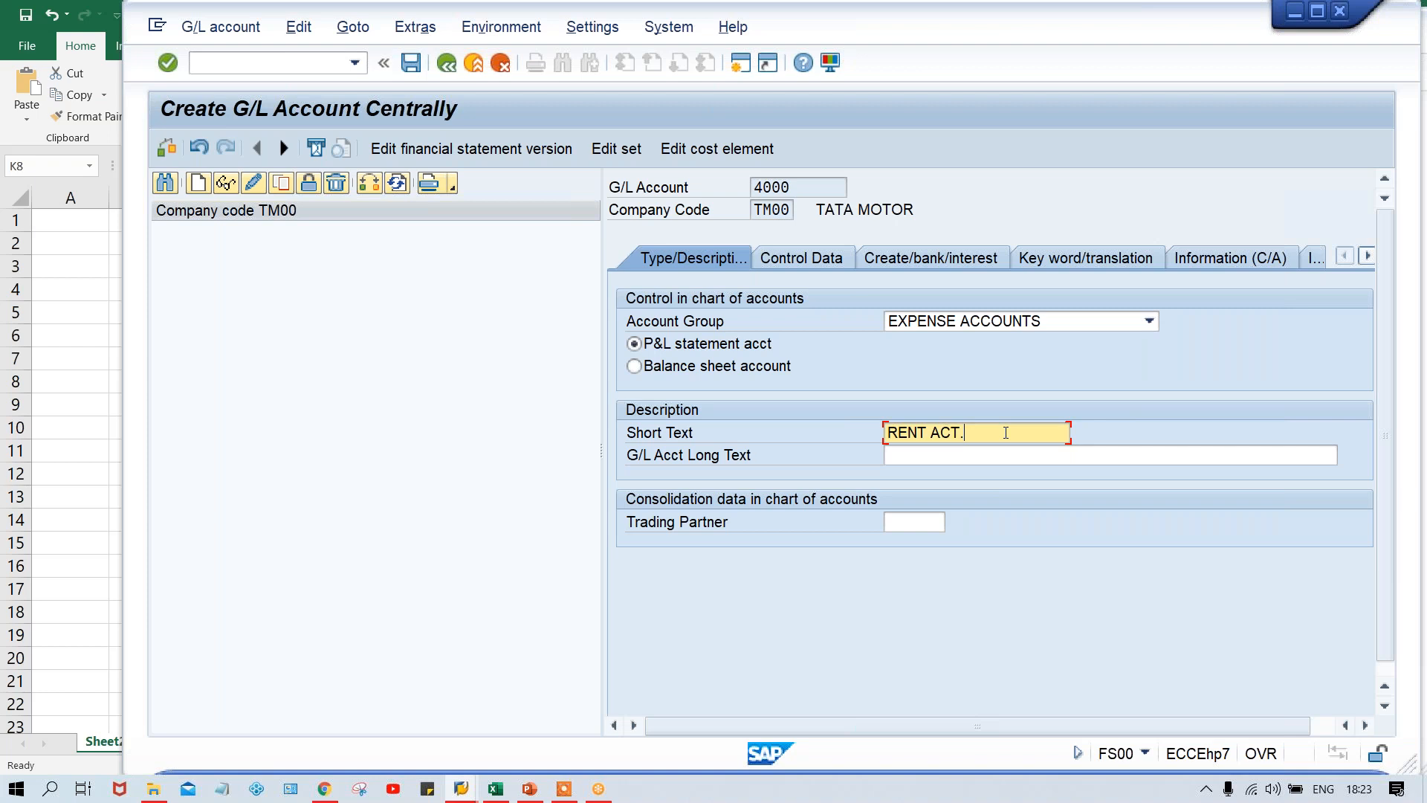
Set the long text of G/L account 4000 to RENT ACT., matching its short text
{"action": "left_click_drag", "start_coordinate": [966, 434], "coordinate": [876, 441]}
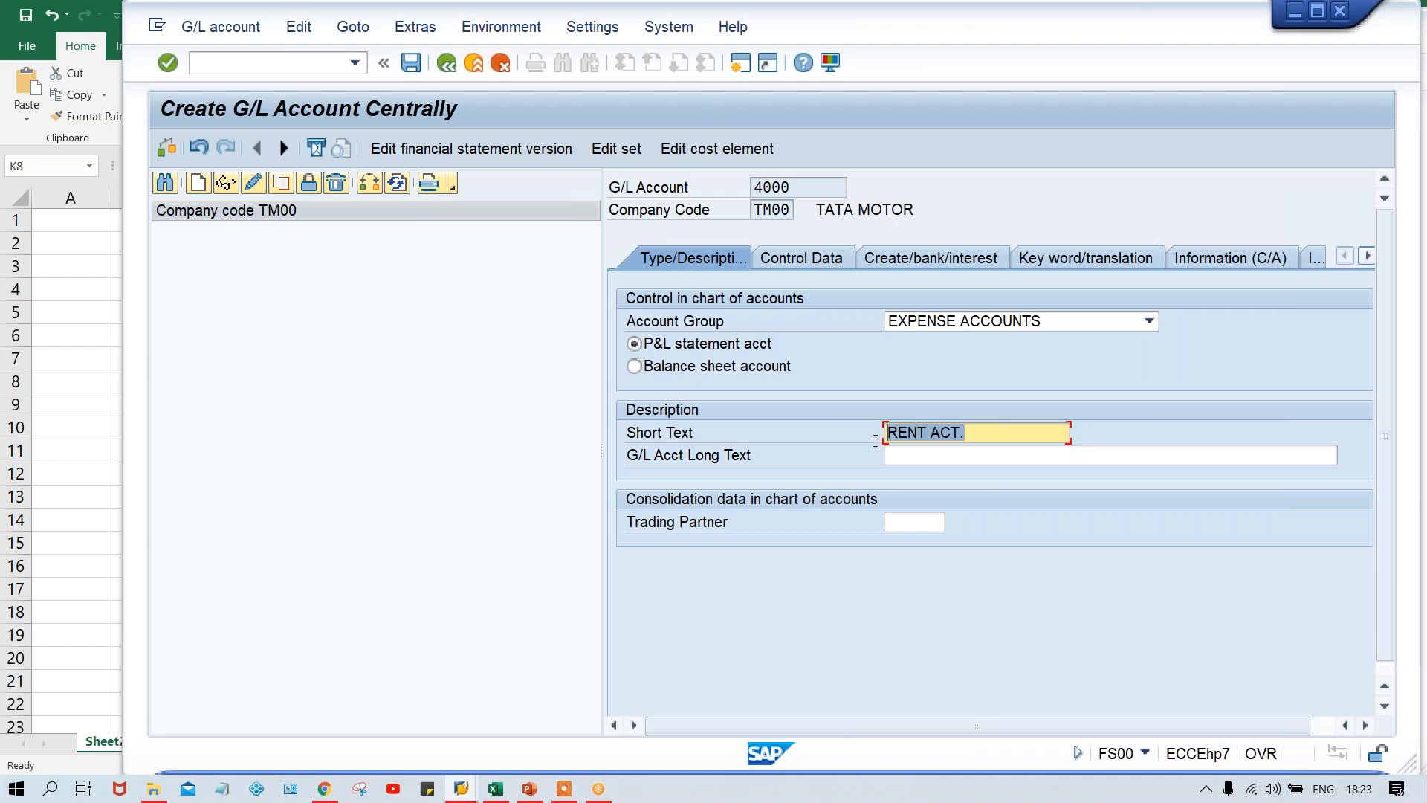
{"action": "left_click", "coordinate": [936, 458]}
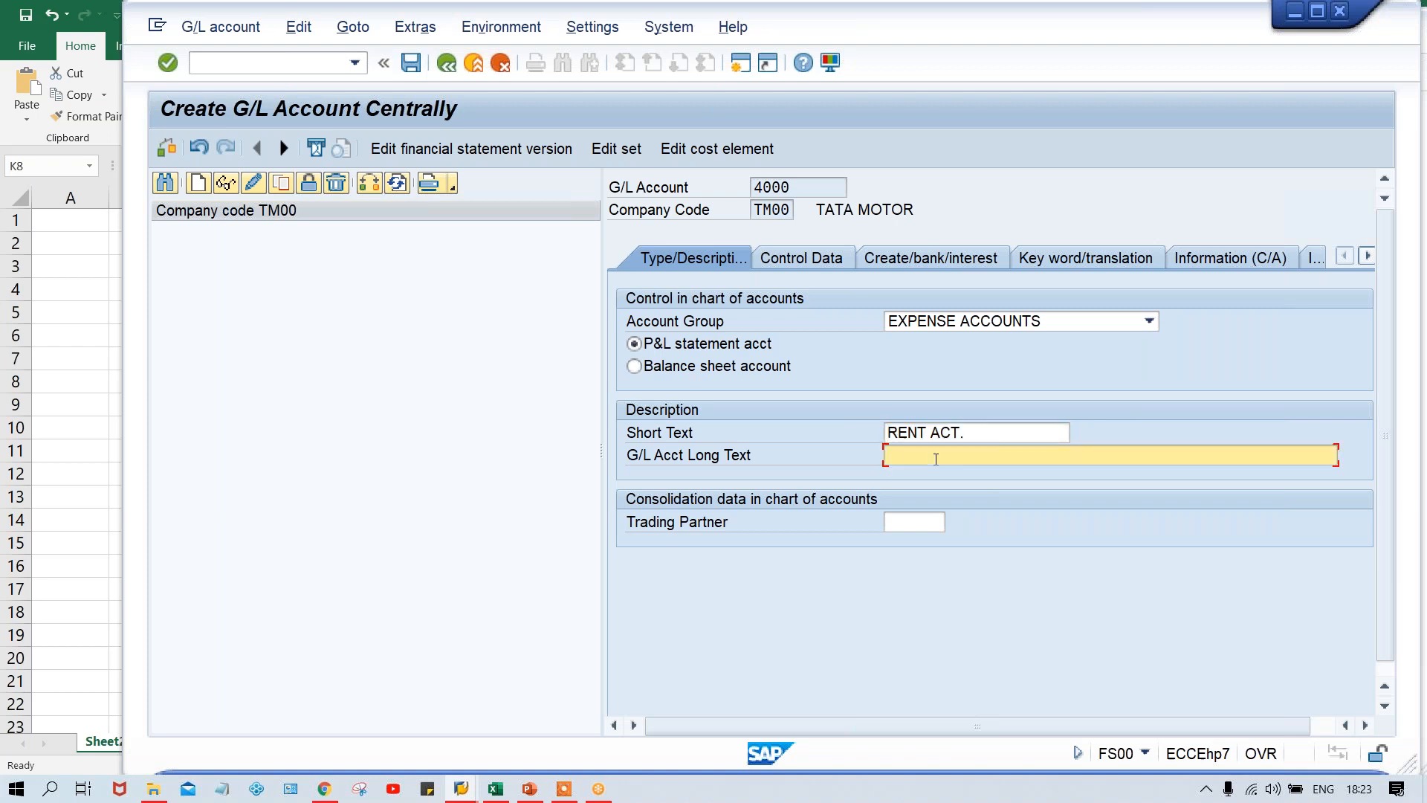
{"action": "left_click", "coordinate": [987, 433]}
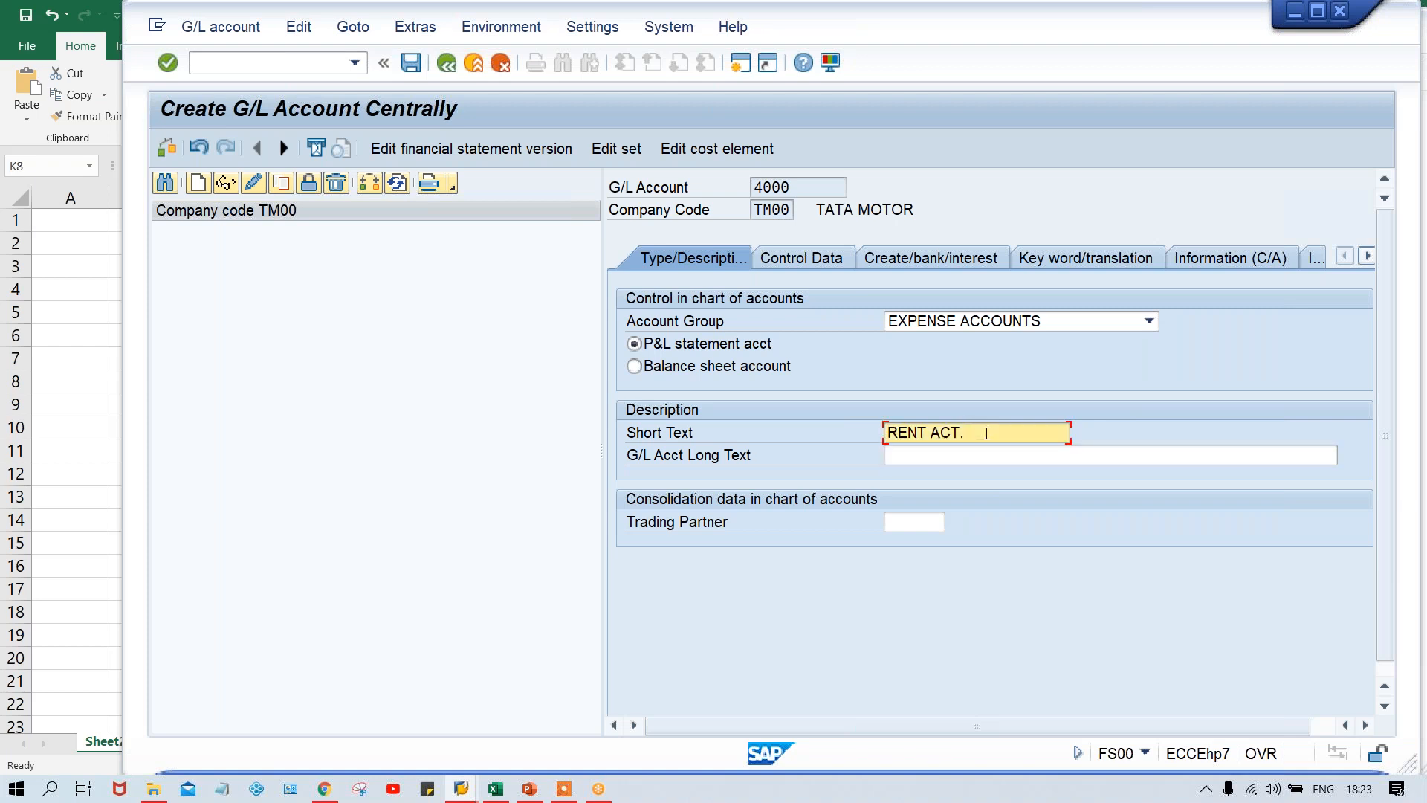
{"action": "key", "text": "Left"}
{"action": "left_click", "coordinate": [954, 454]}
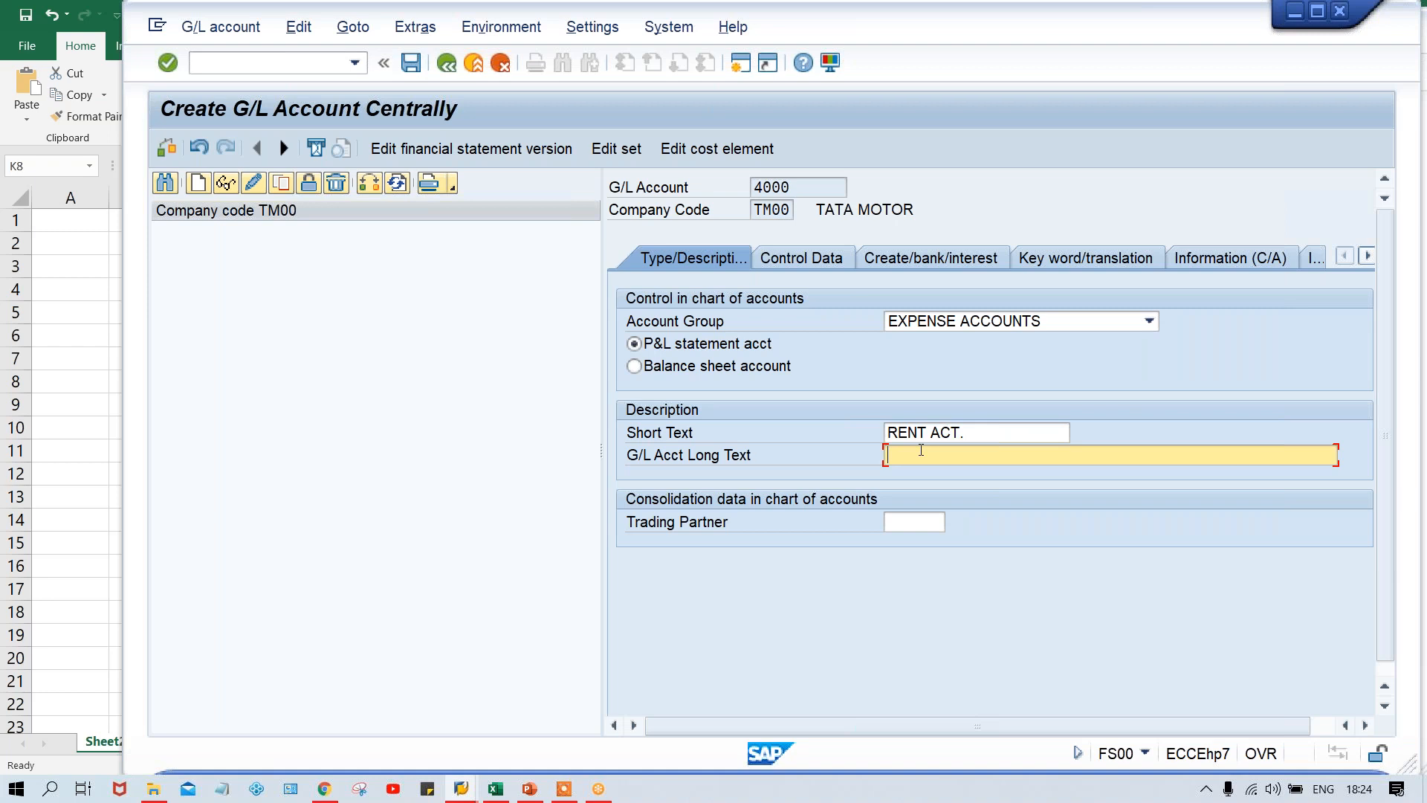
{"action": "type", "text": "RE"}
{"action": "key", "text": "Down"}
{"action": "key", "text": "Down"}
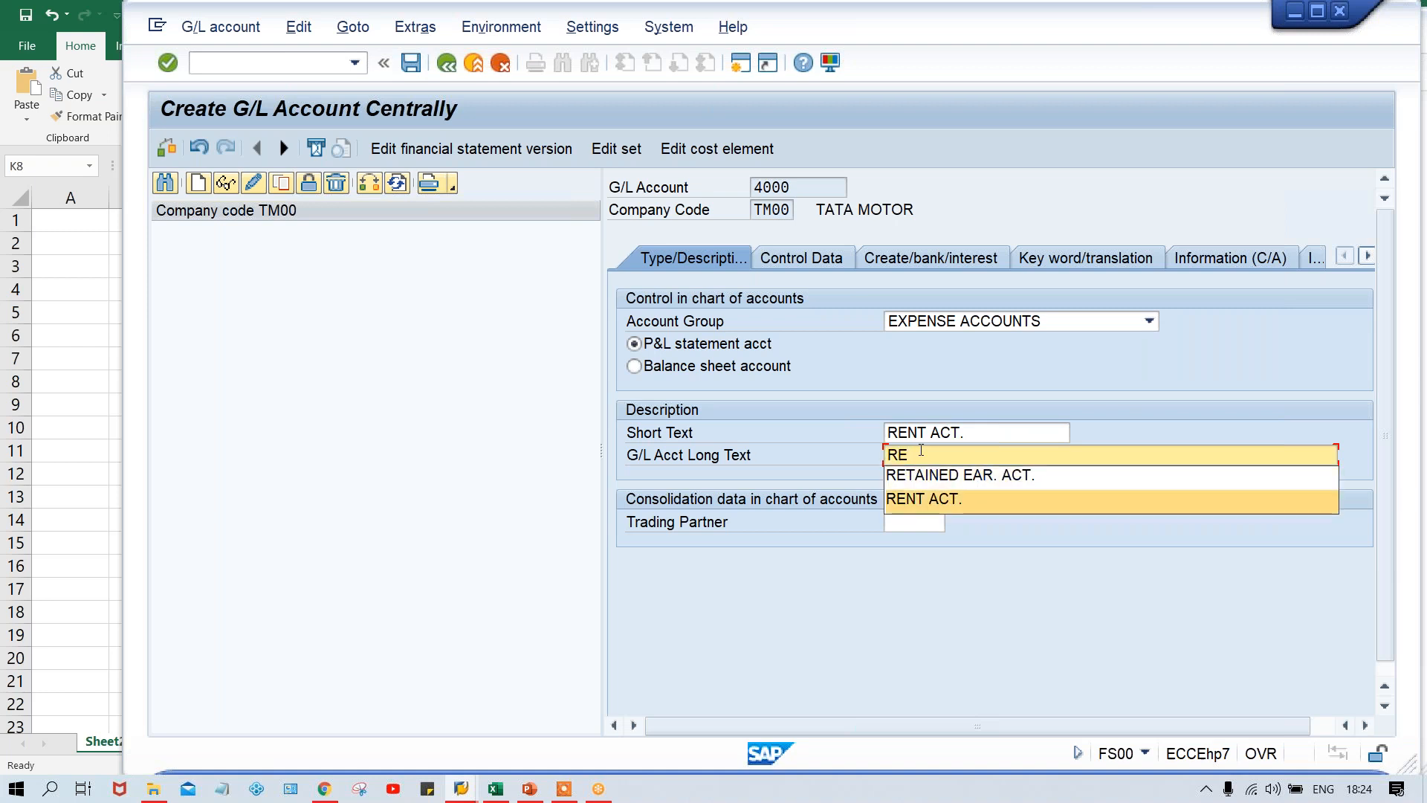
{"action": "key", "text": "Return"}
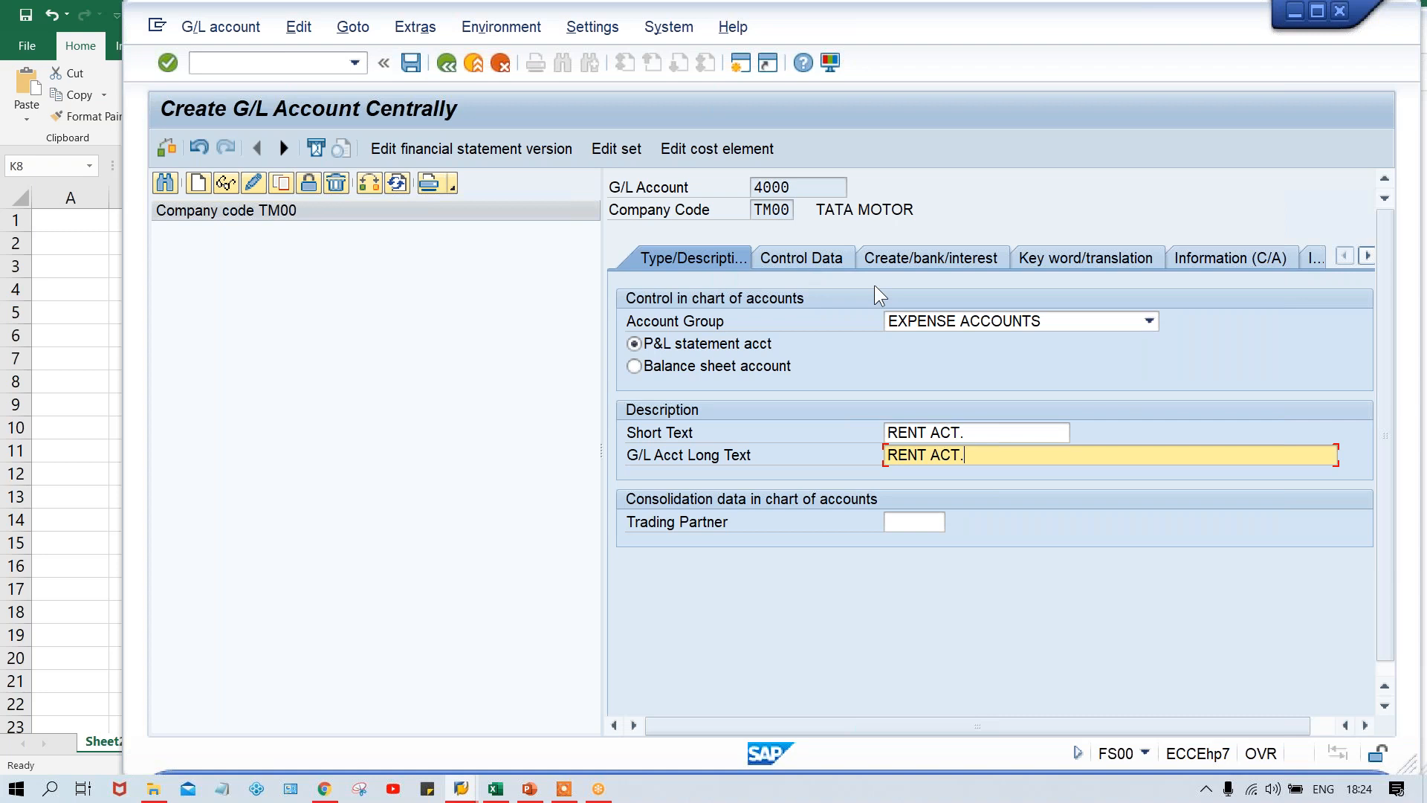
{"action": "key", "text": "Return"}
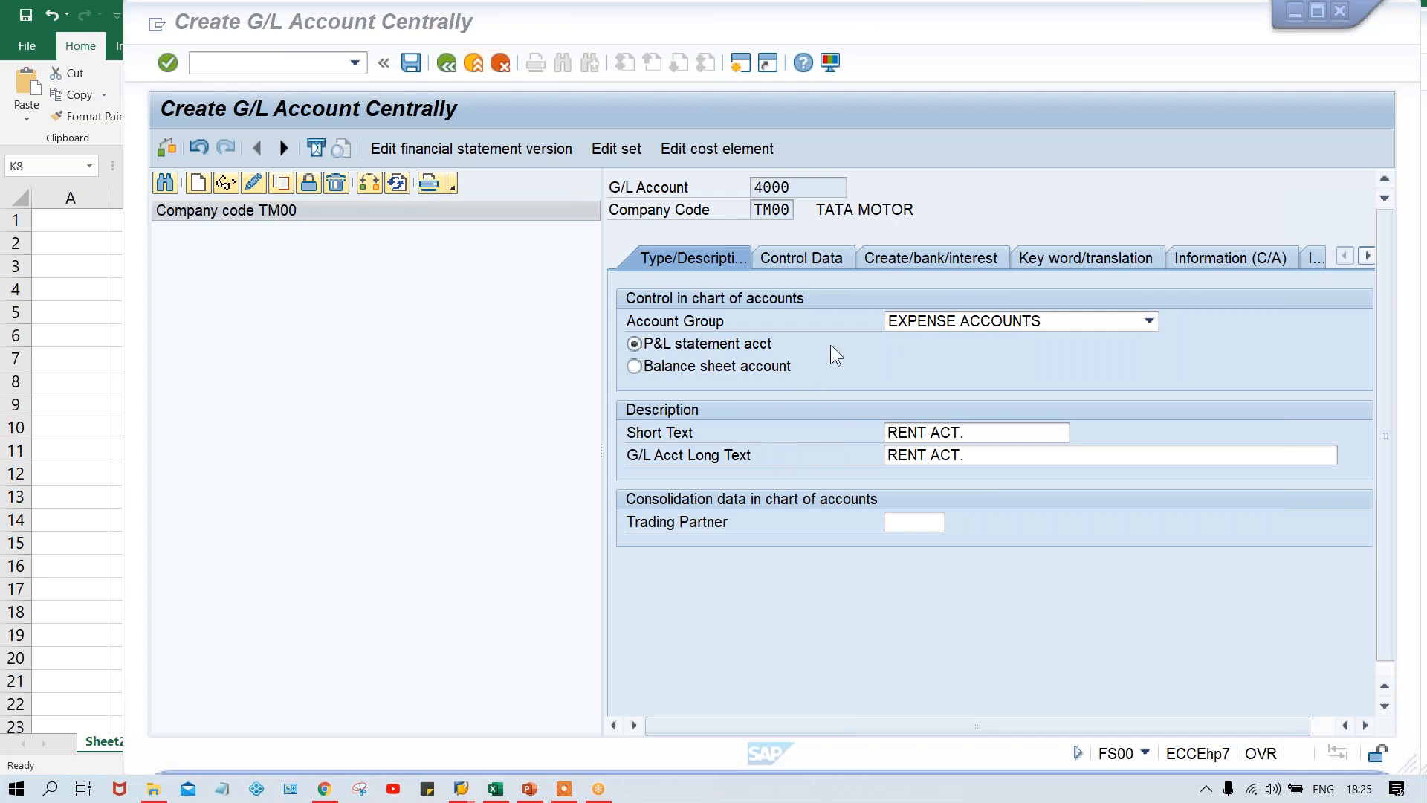
View the chart-of-accounts information of account 4000 and recheck its short and long text in the description data
{"action": "left_click", "coordinate": [1234, 259]}
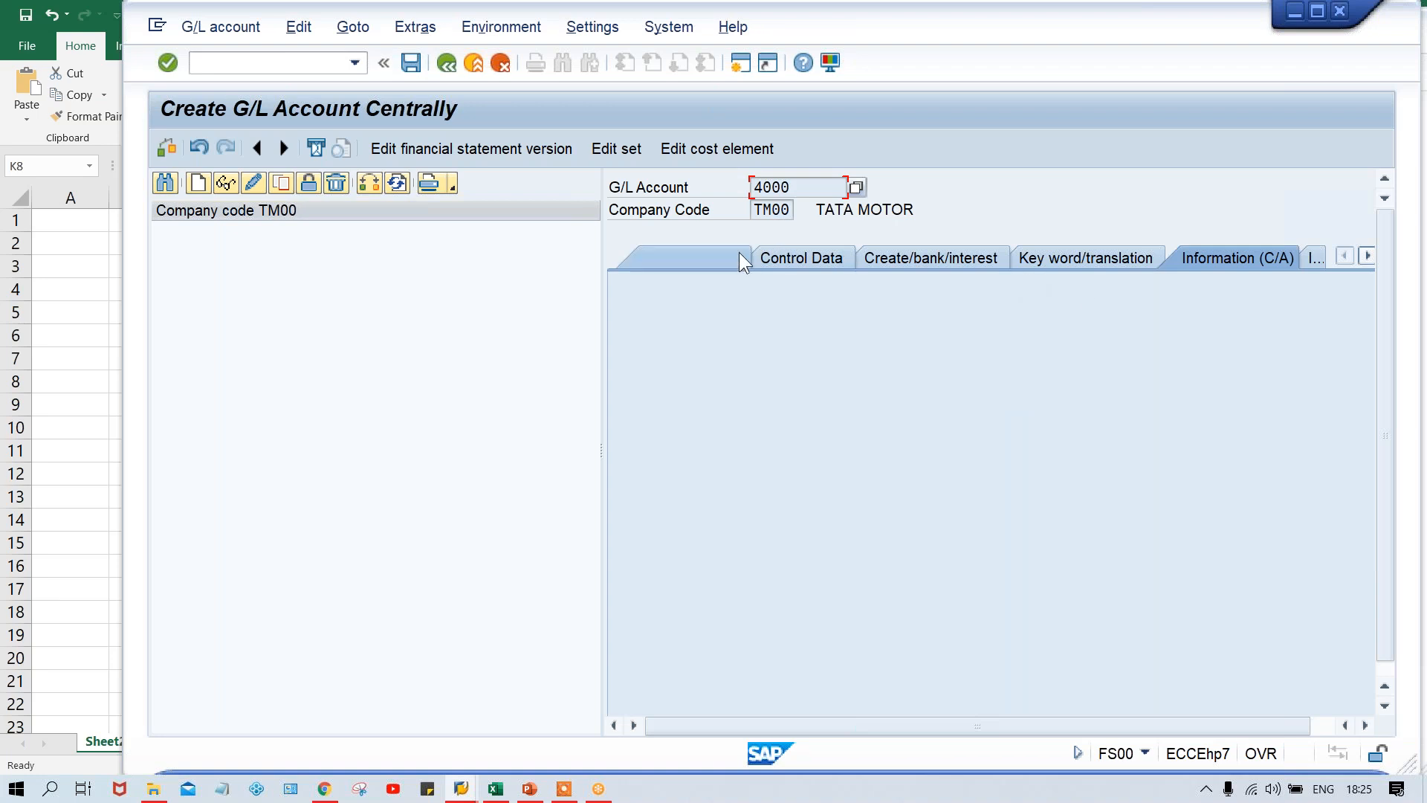
{"action": "left_click", "coordinate": [696, 258]}
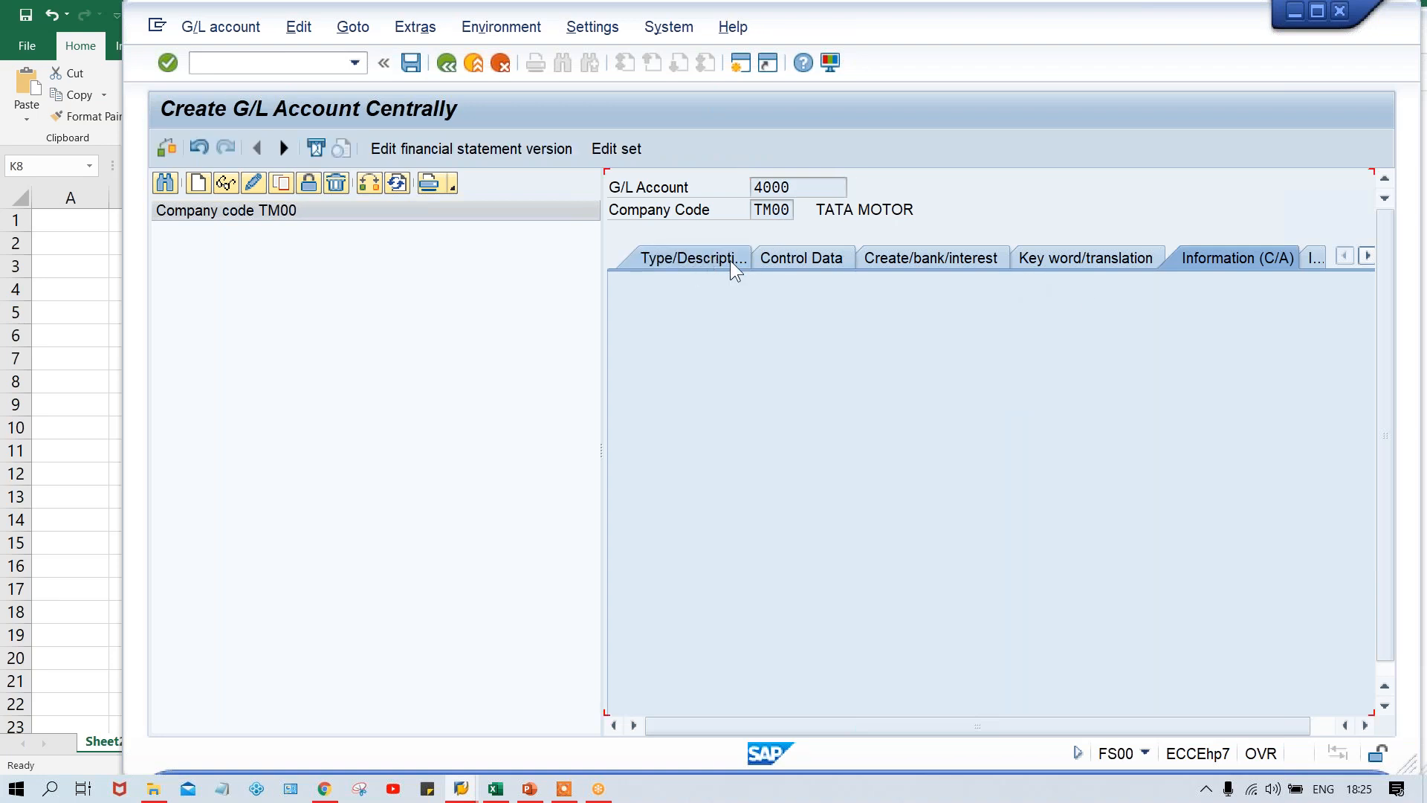
{"action": "left_click", "coordinate": [992, 432]}
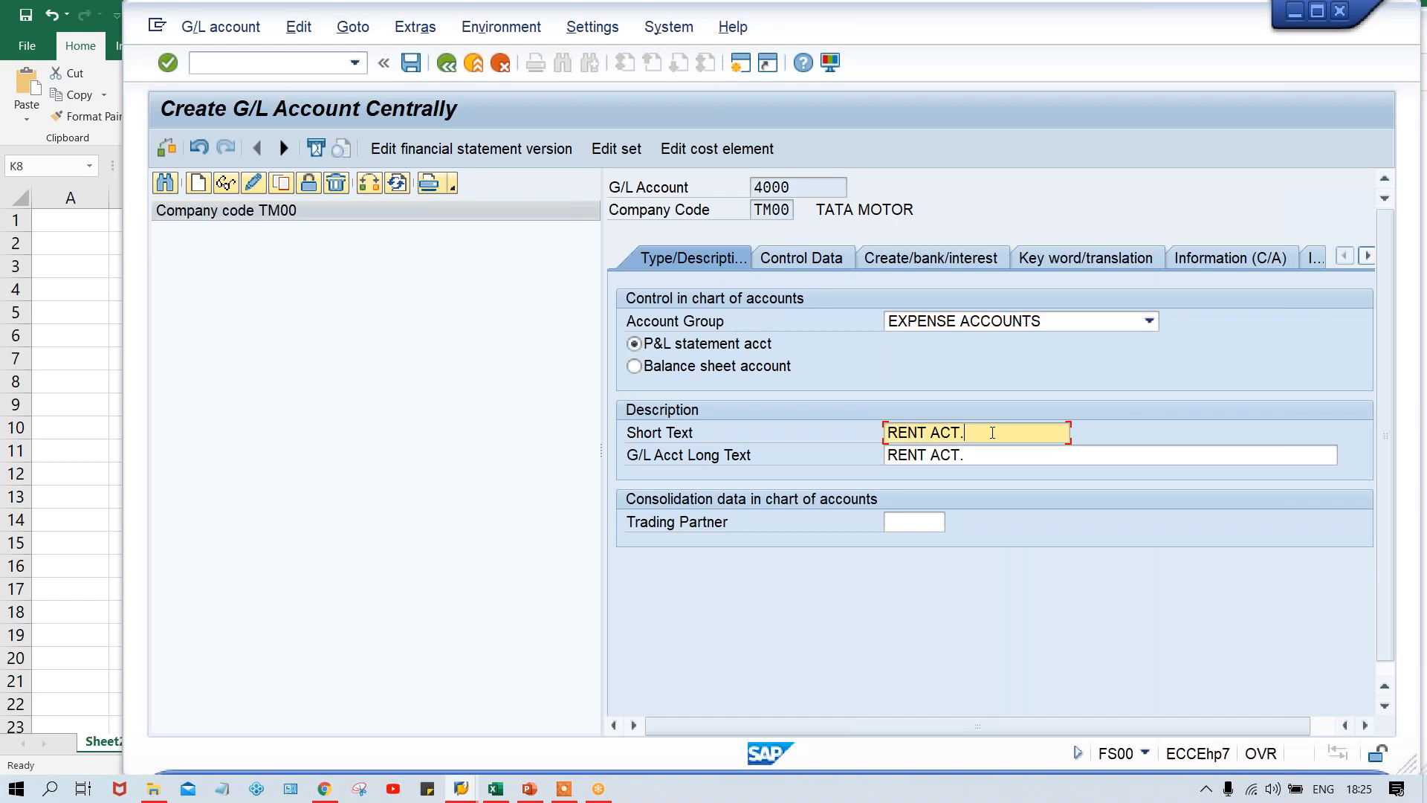
{"action": "left_click", "coordinate": [994, 456]}
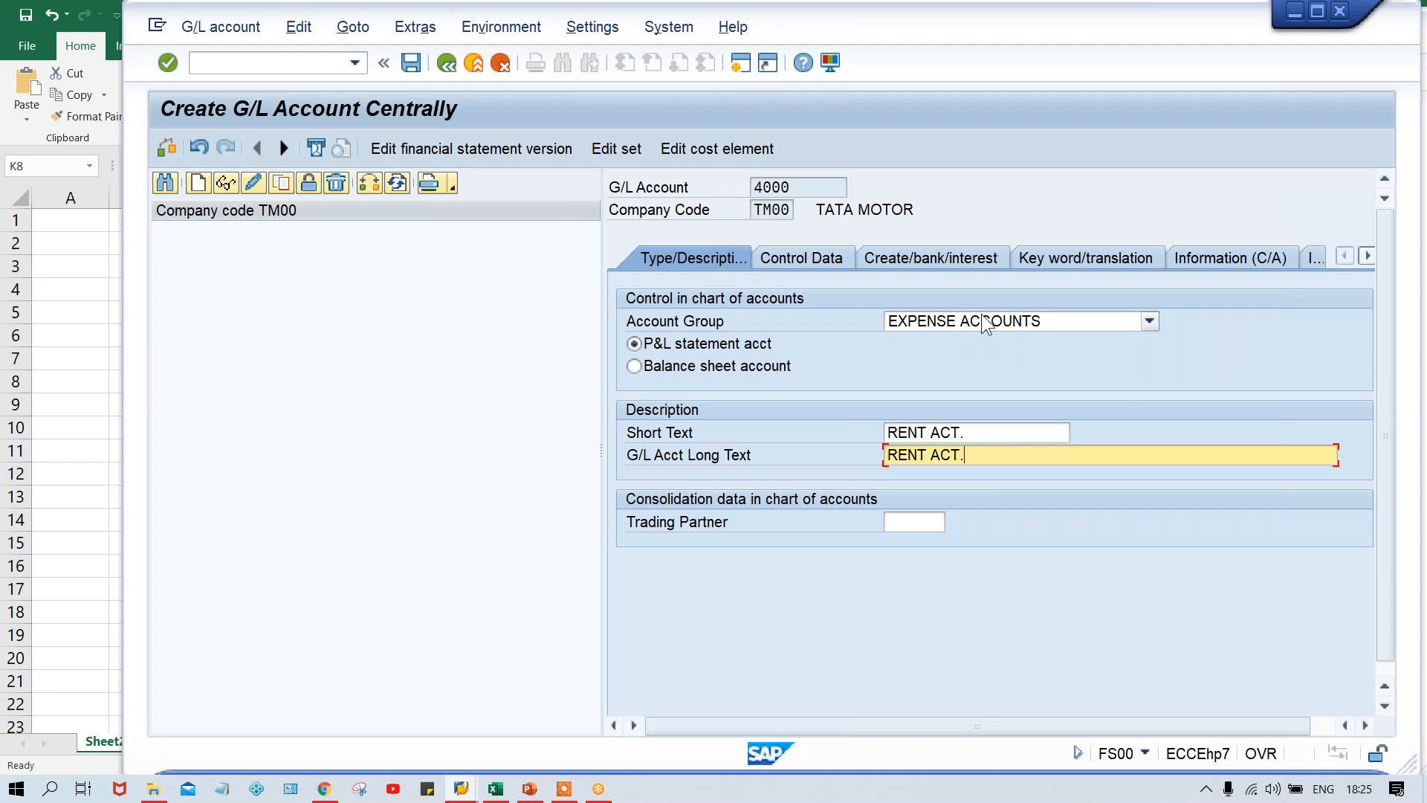
Open the control data of account 4000 and check the company code and account currency
{"action": "left_click", "coordinate": [790, 260]}
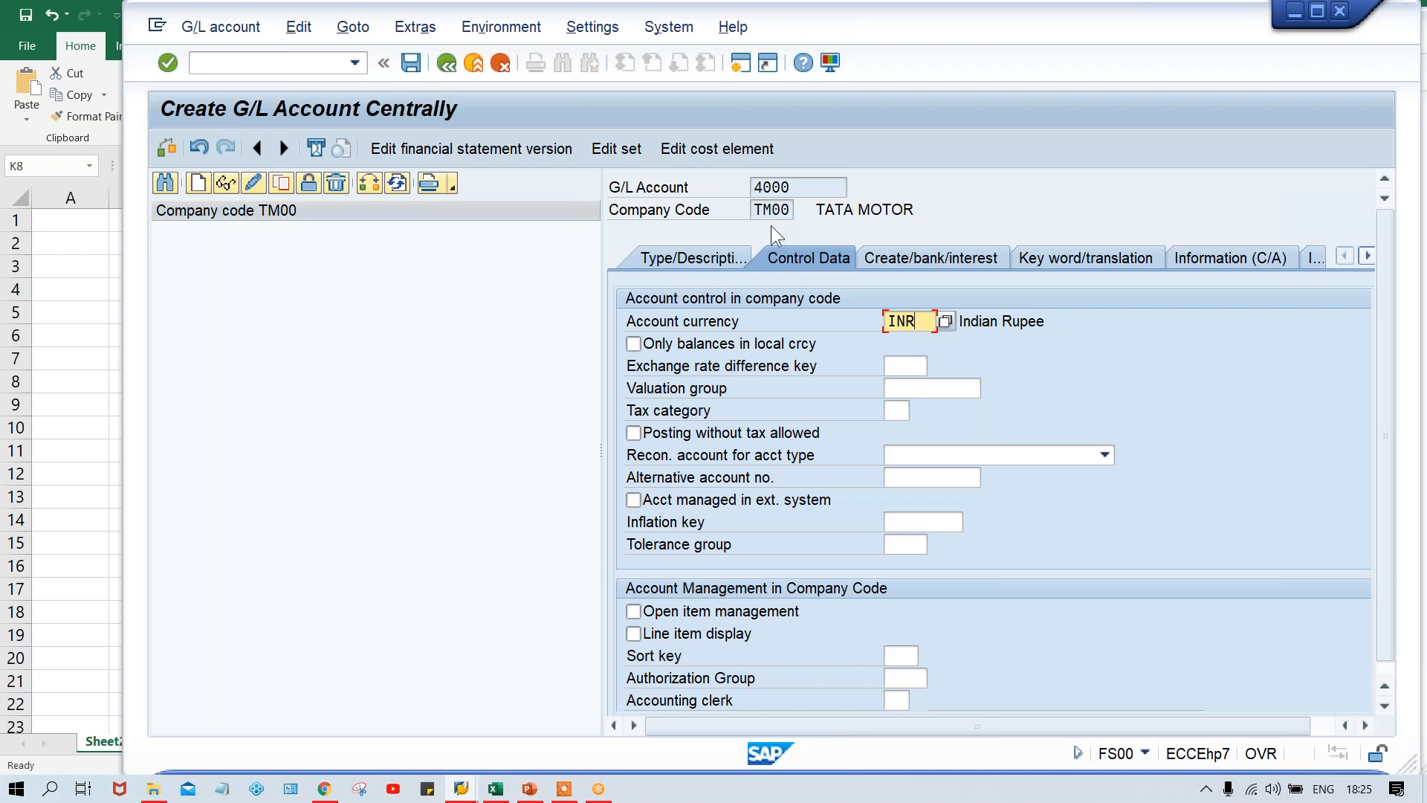
{"action": "left_click", "coordinate": [757, 209]}
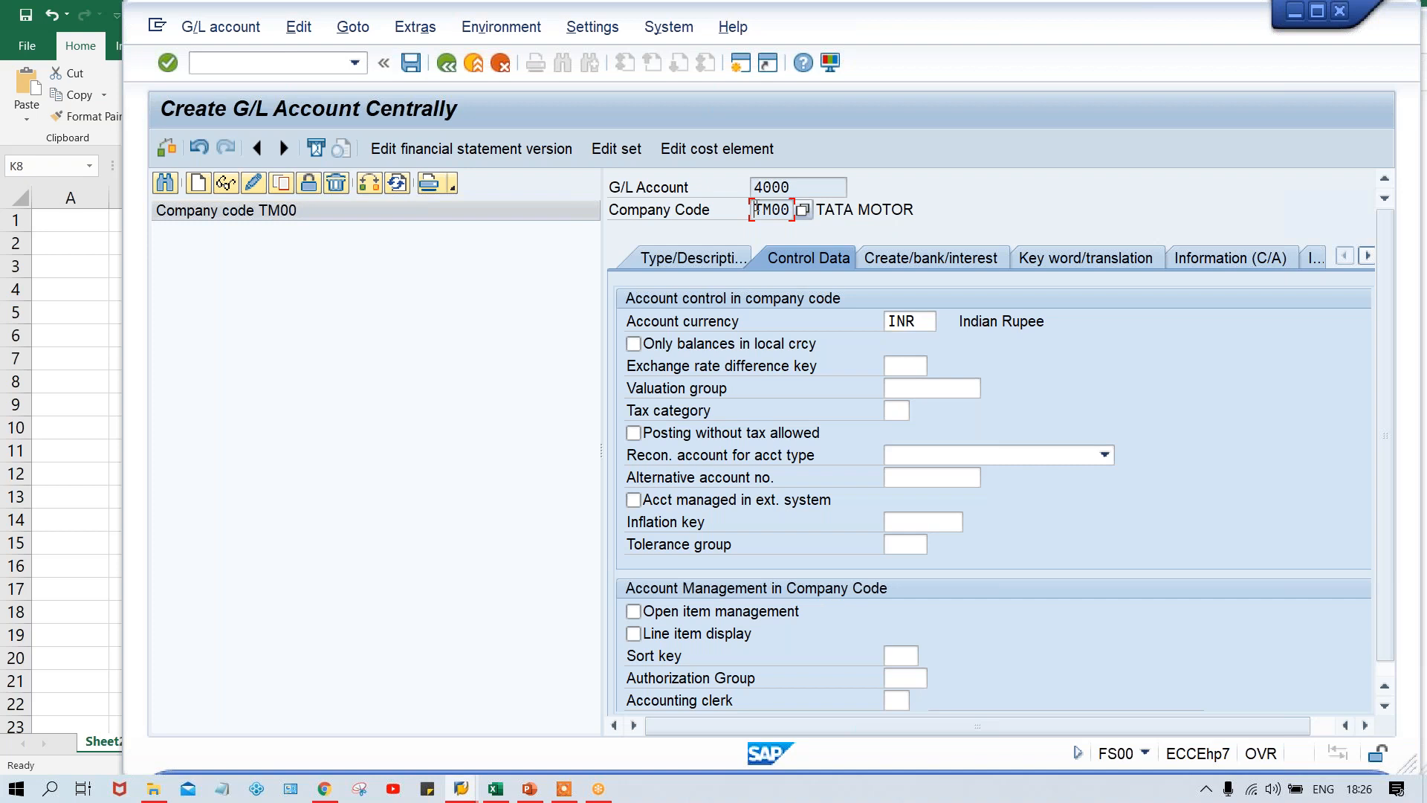
{"action": "left_click", "coordinate": [926, 321]}
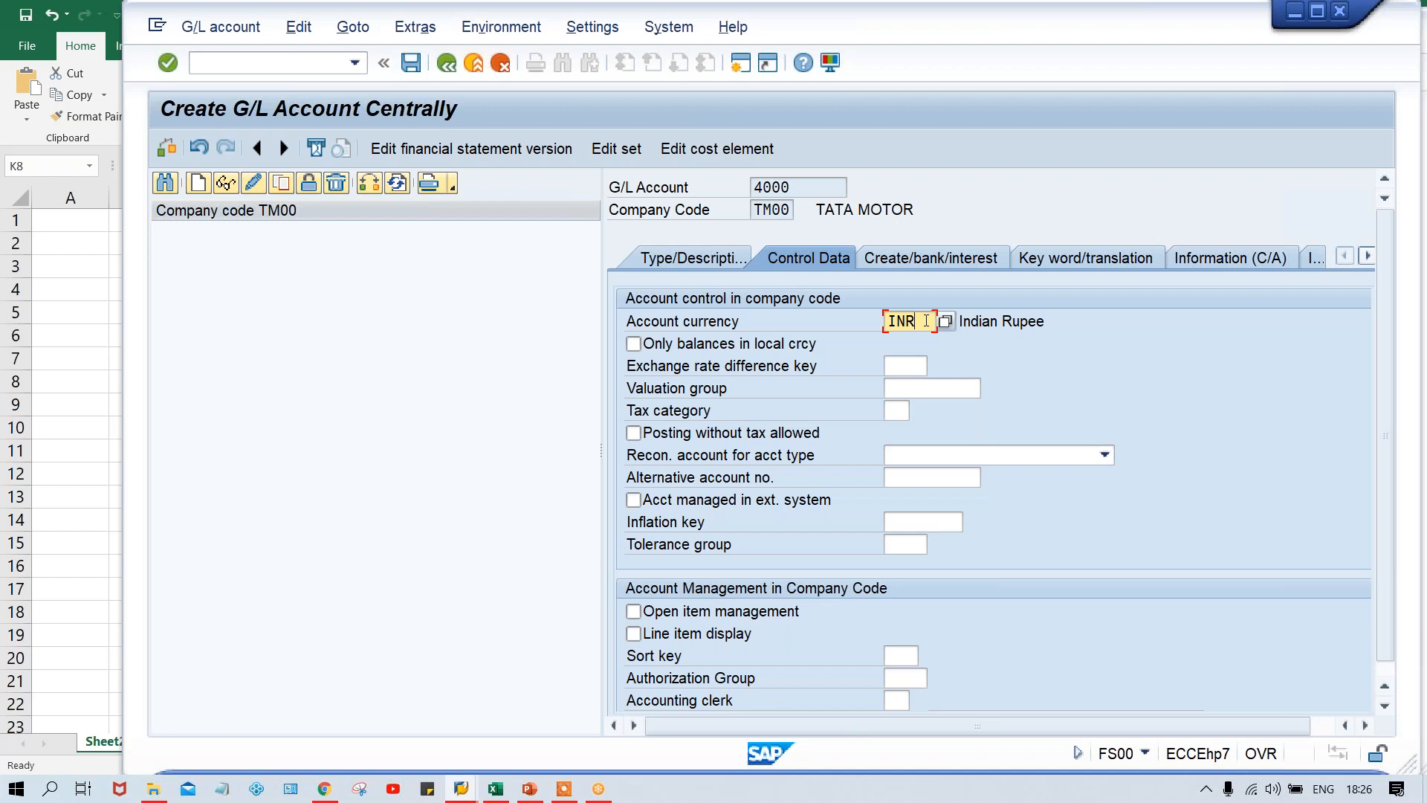
Switch to the Excel workbook and enter the currency INR in cells D9 and D10 of Sheet2
{"action": "left_click", "coordinate": [497, 789]}
{"action": "left_click", "coordinate": [266, 400]}
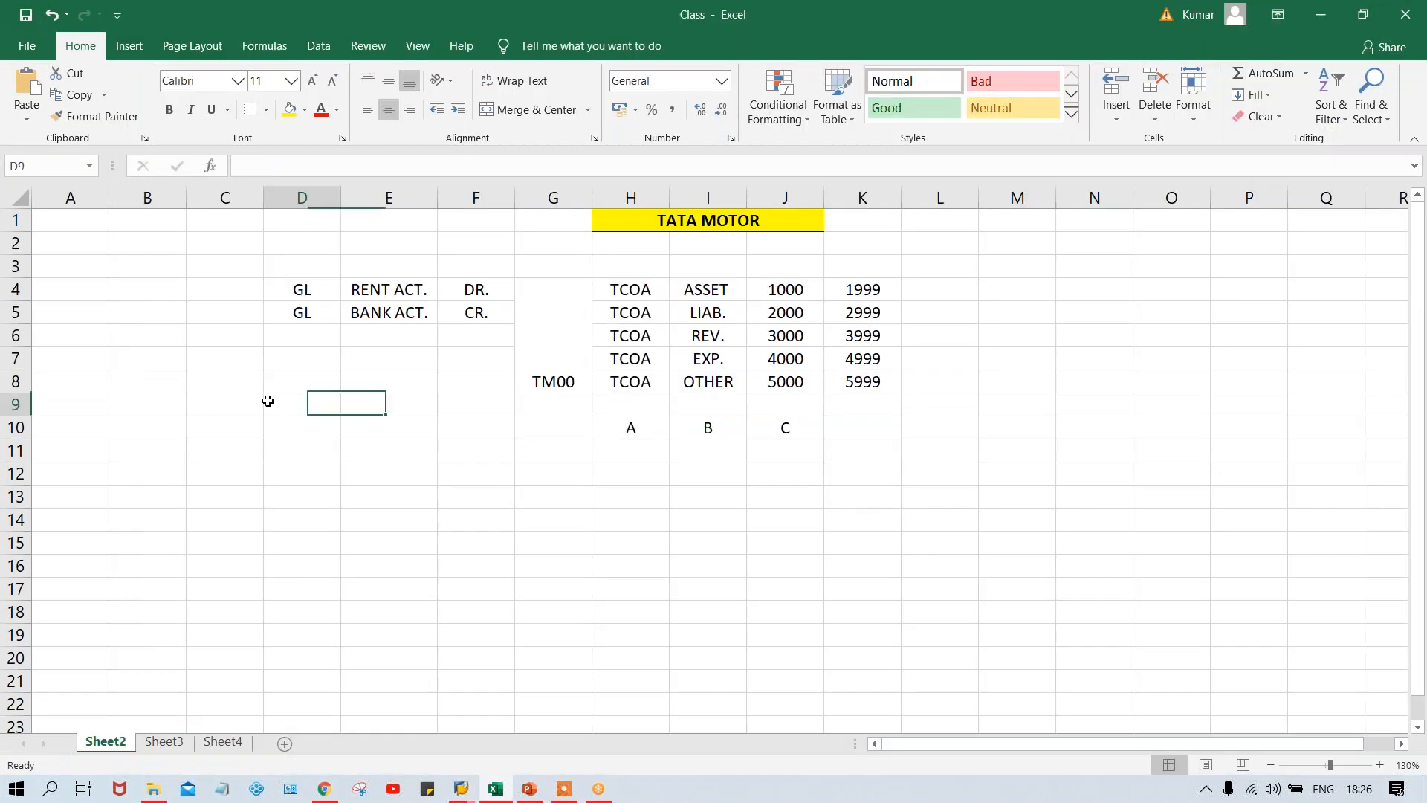
{"action": "left_click", "coordinate": [367, 391]}
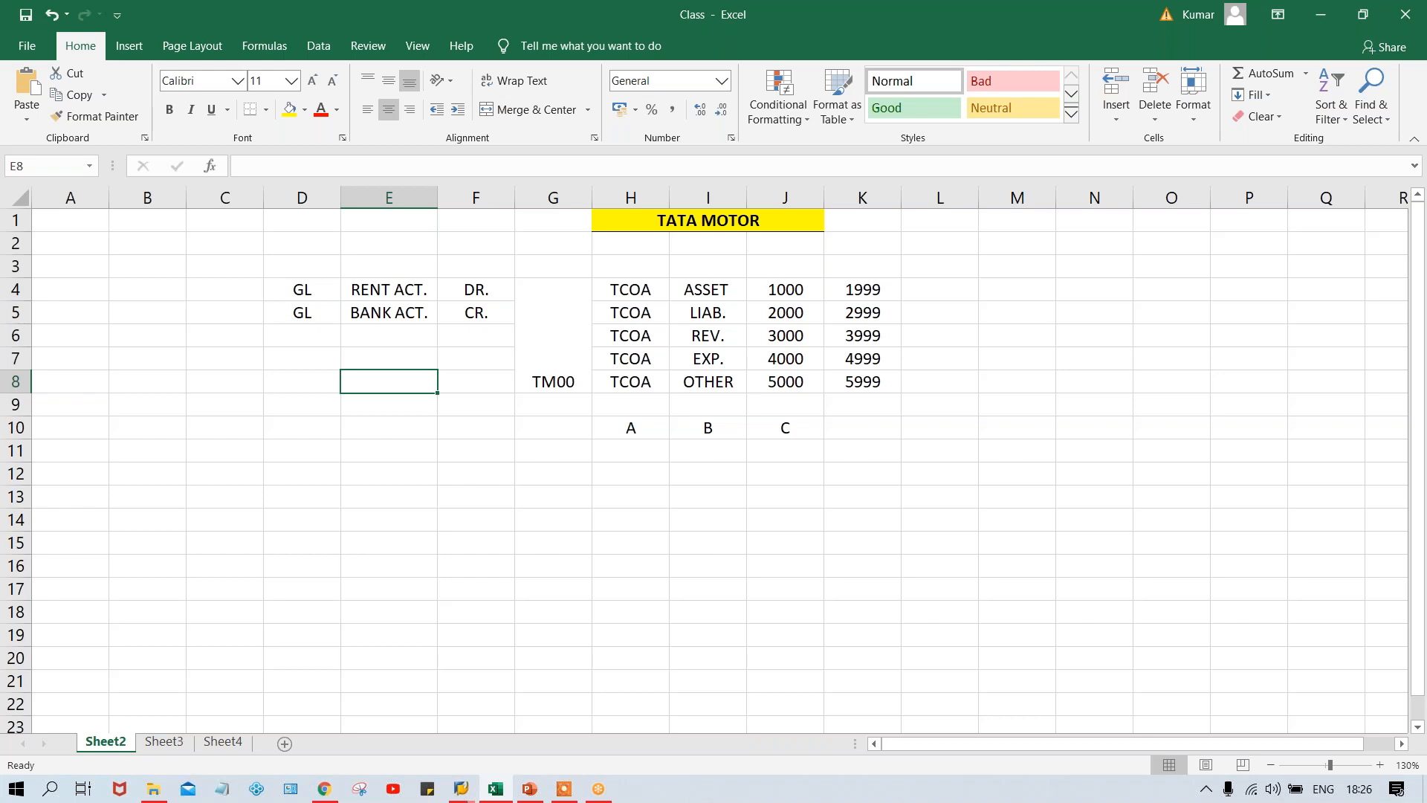
{"action": "left_click", "coordinate": [309, 408]}
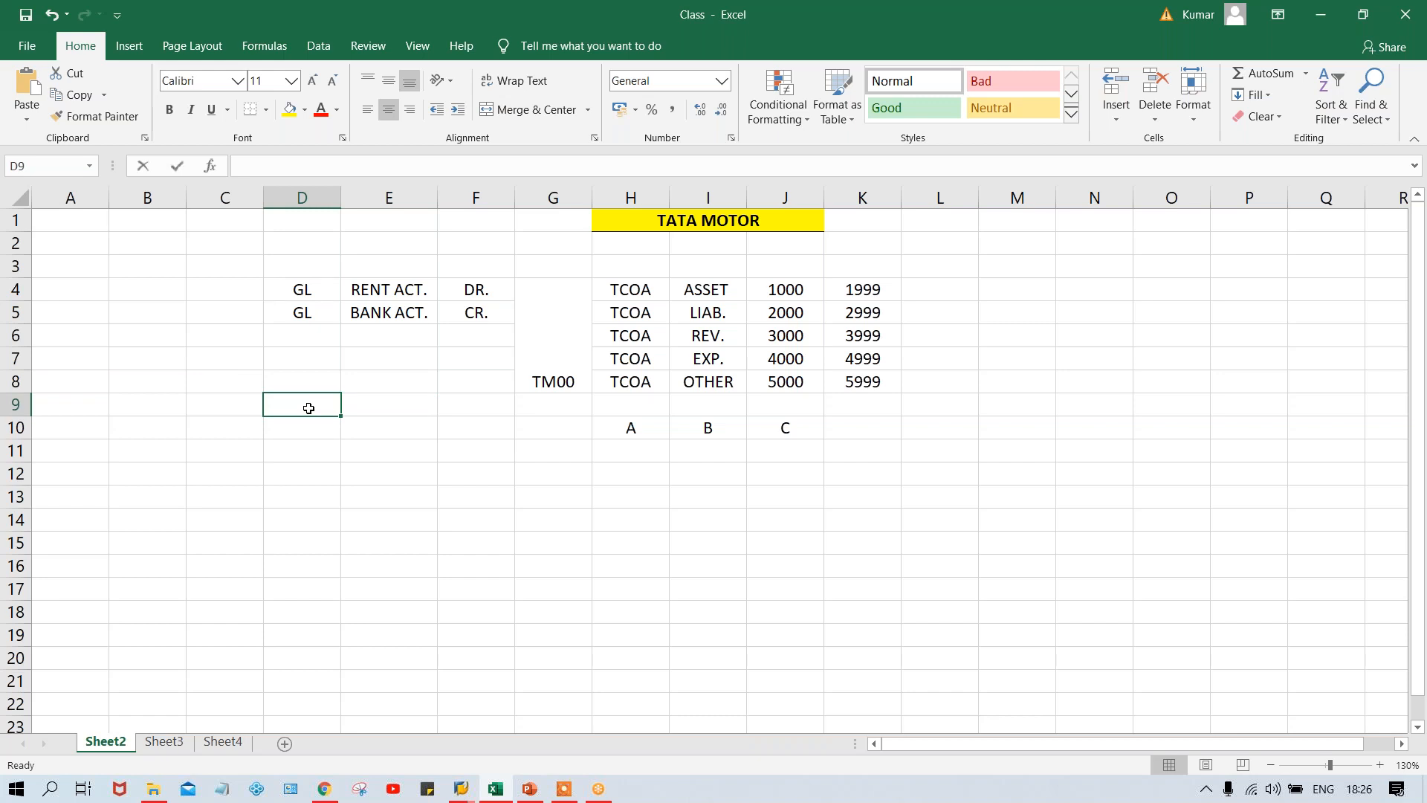
{"action": "type", "text": "INR"}
{"action": "key", "text": "Return"}
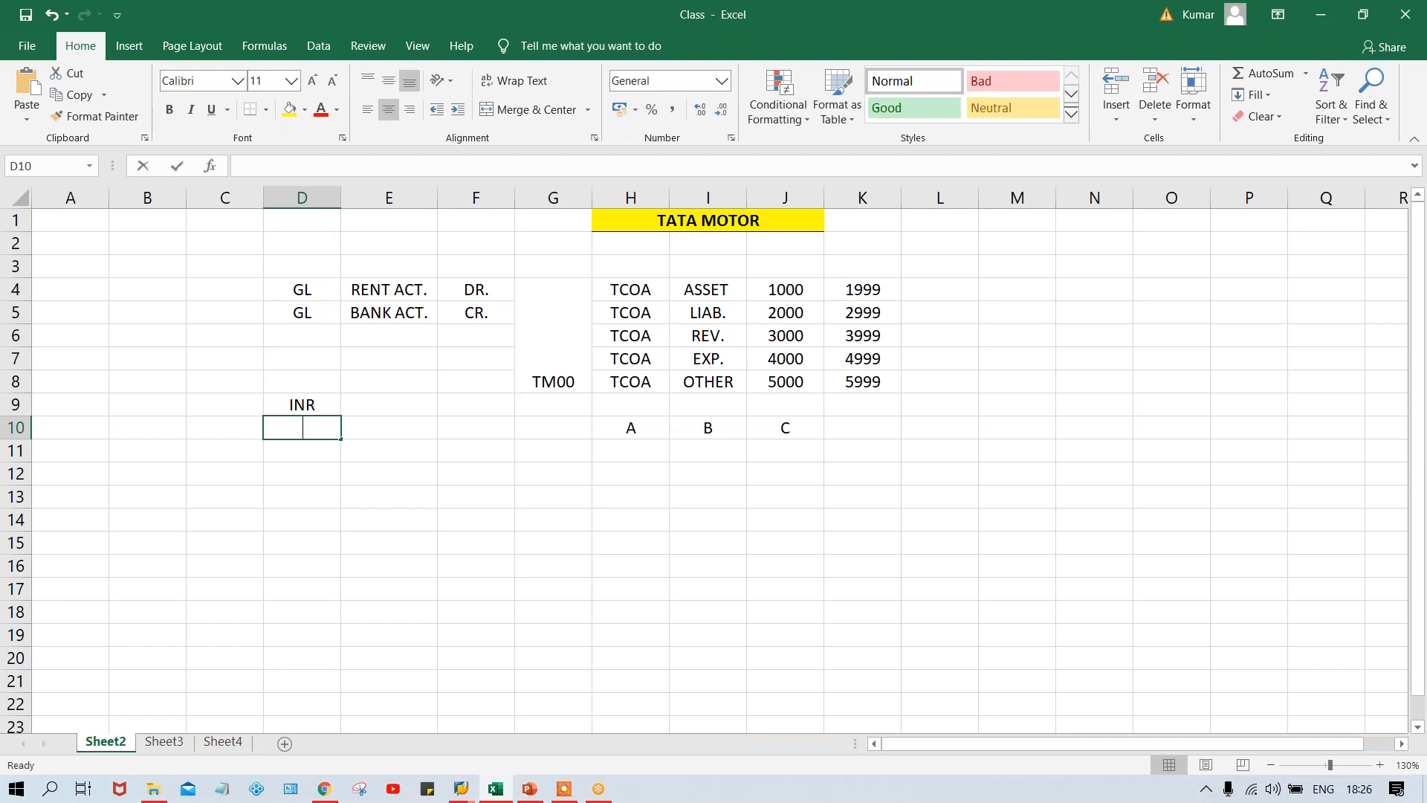
{"action": "type", "text": "INR"}
{"action": "key", "text": "Return"}
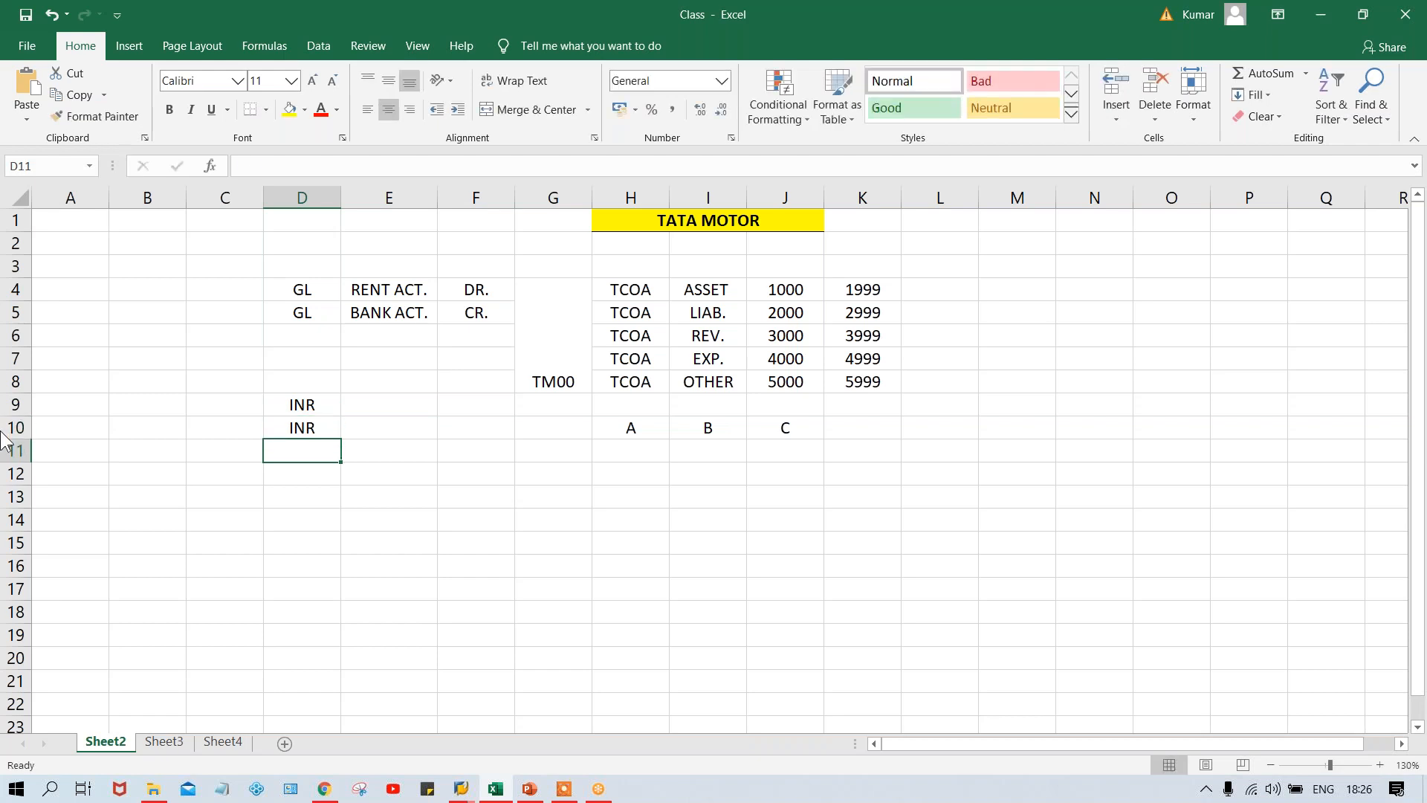
Enter the amounts 1000 and 2000 in C9 and C10, beside the INR entries
{"action": "left_click", "coordinate": [234, 400]}
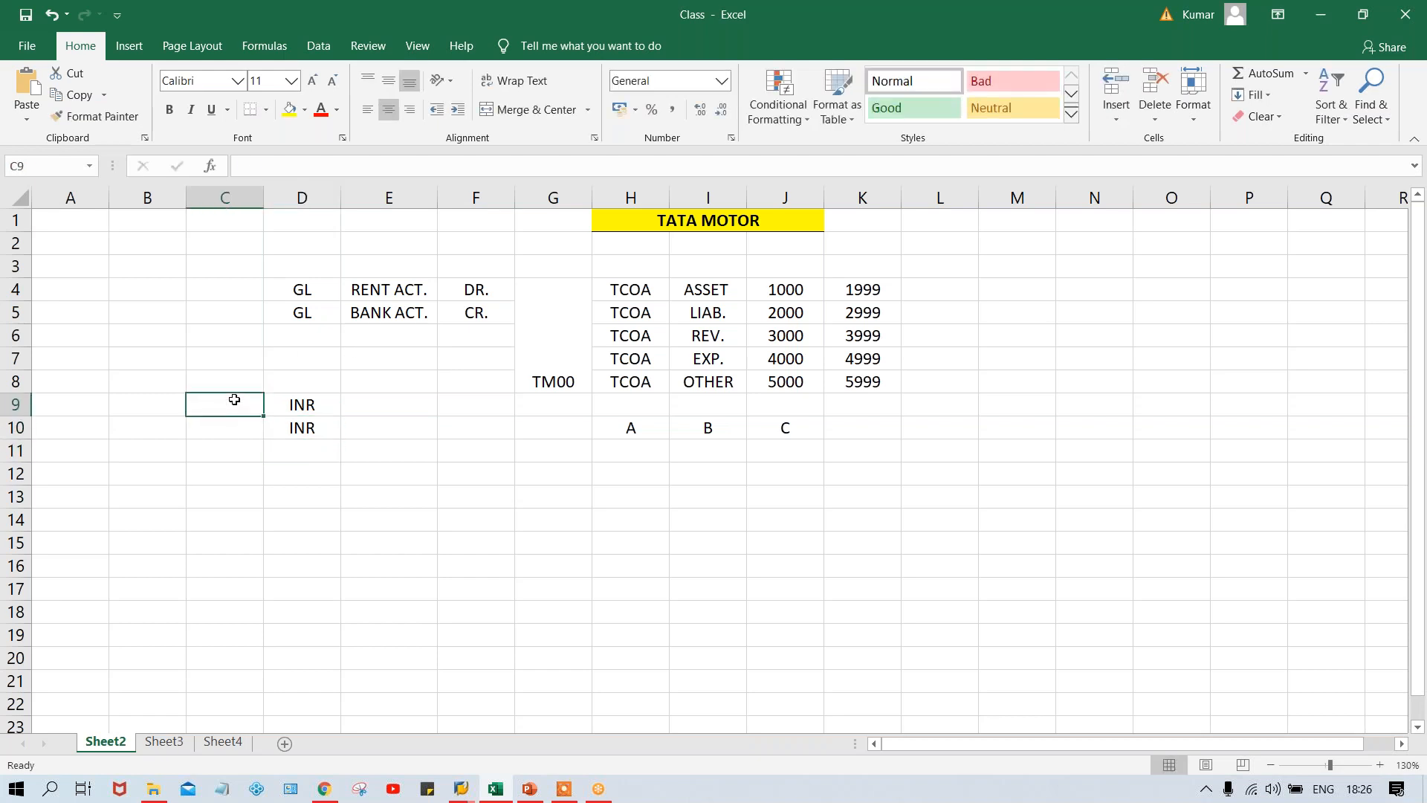
{"action": "type", "text": "1000"}
{"action": "key", "text": "Return"}
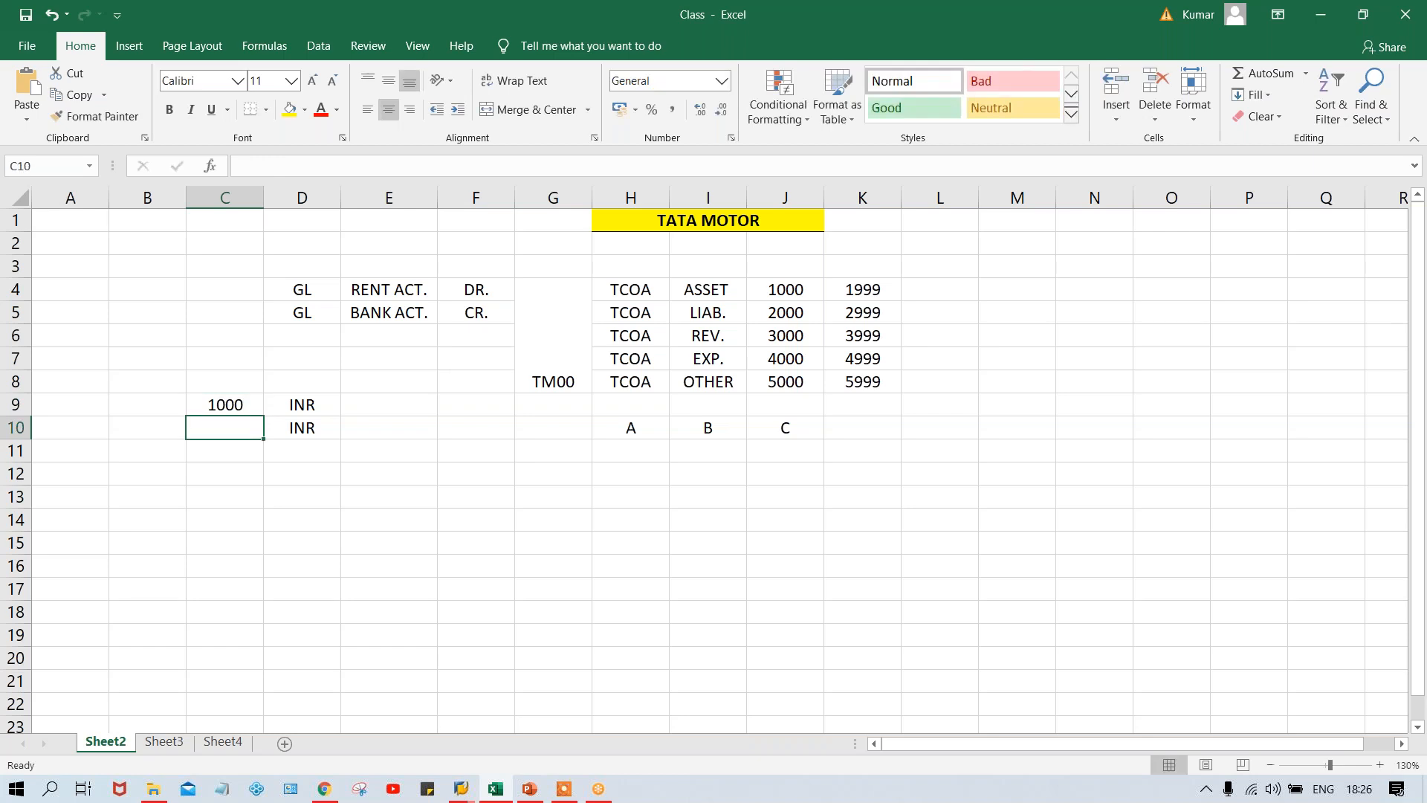
{"action": "type", "text": "2000"}
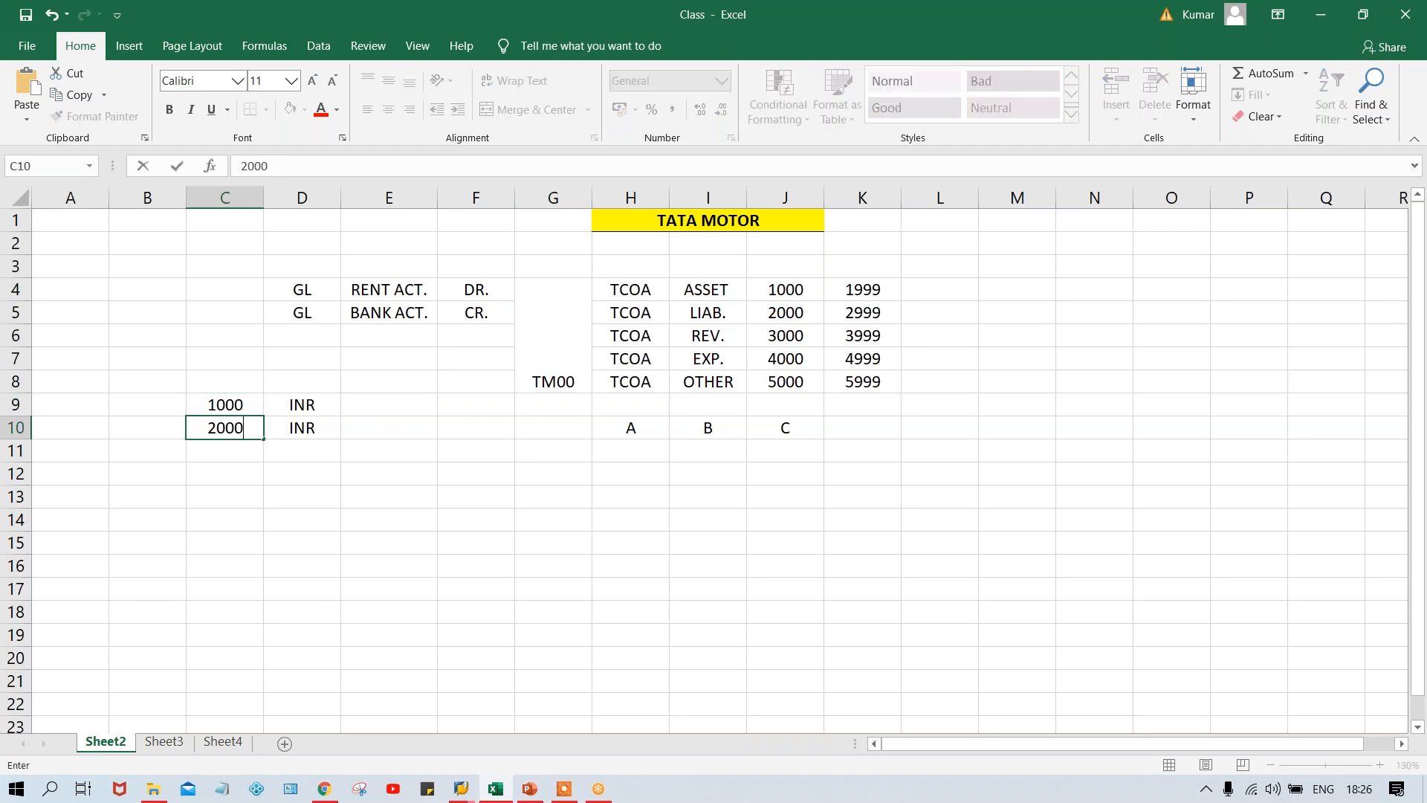
{"action": "key", "text": "Return"}
Add a third example line in row 11 with the amount 500 and the currency USD
{"action": "type", "text": "500"}
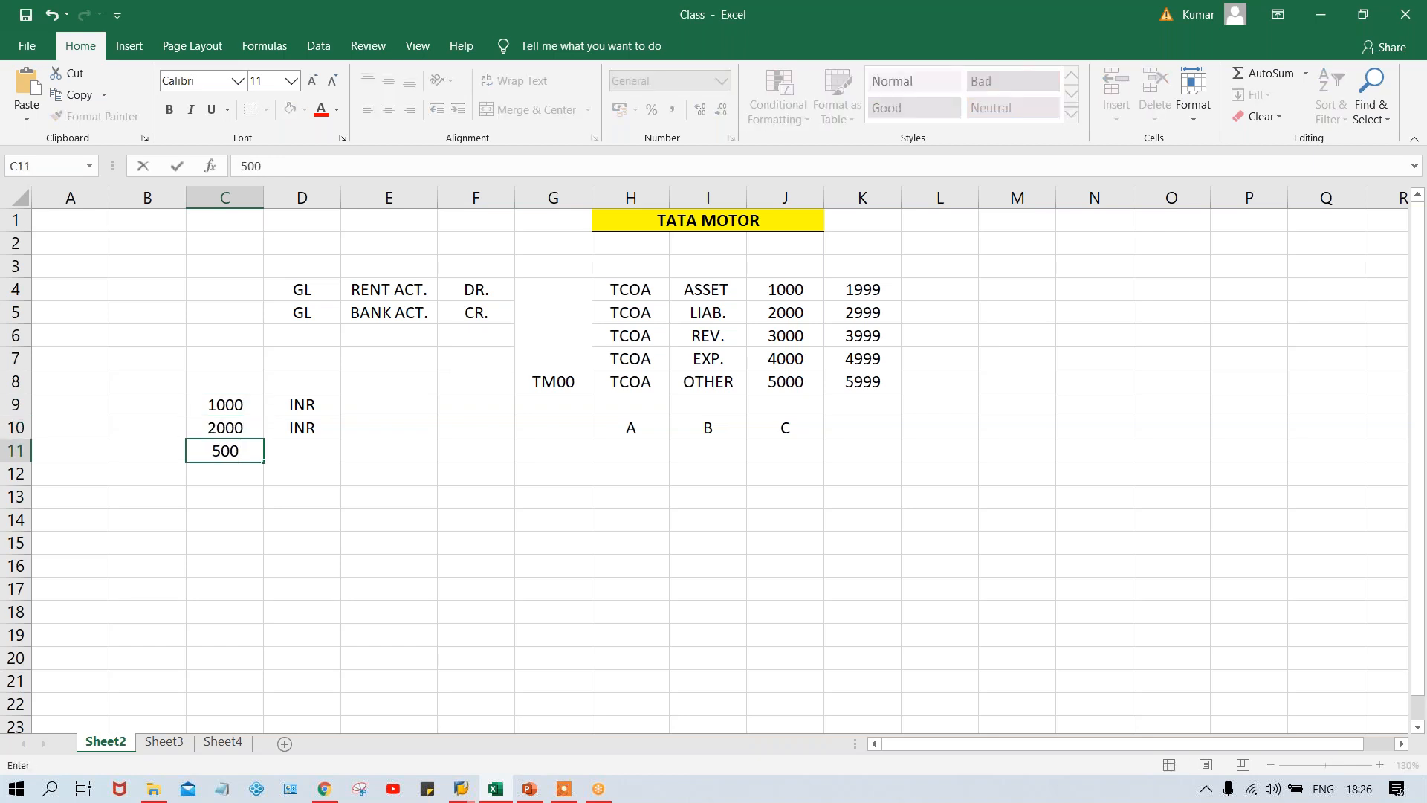
{"action": "key", "text": "Right"}
{"action": "type", "text": "U"}
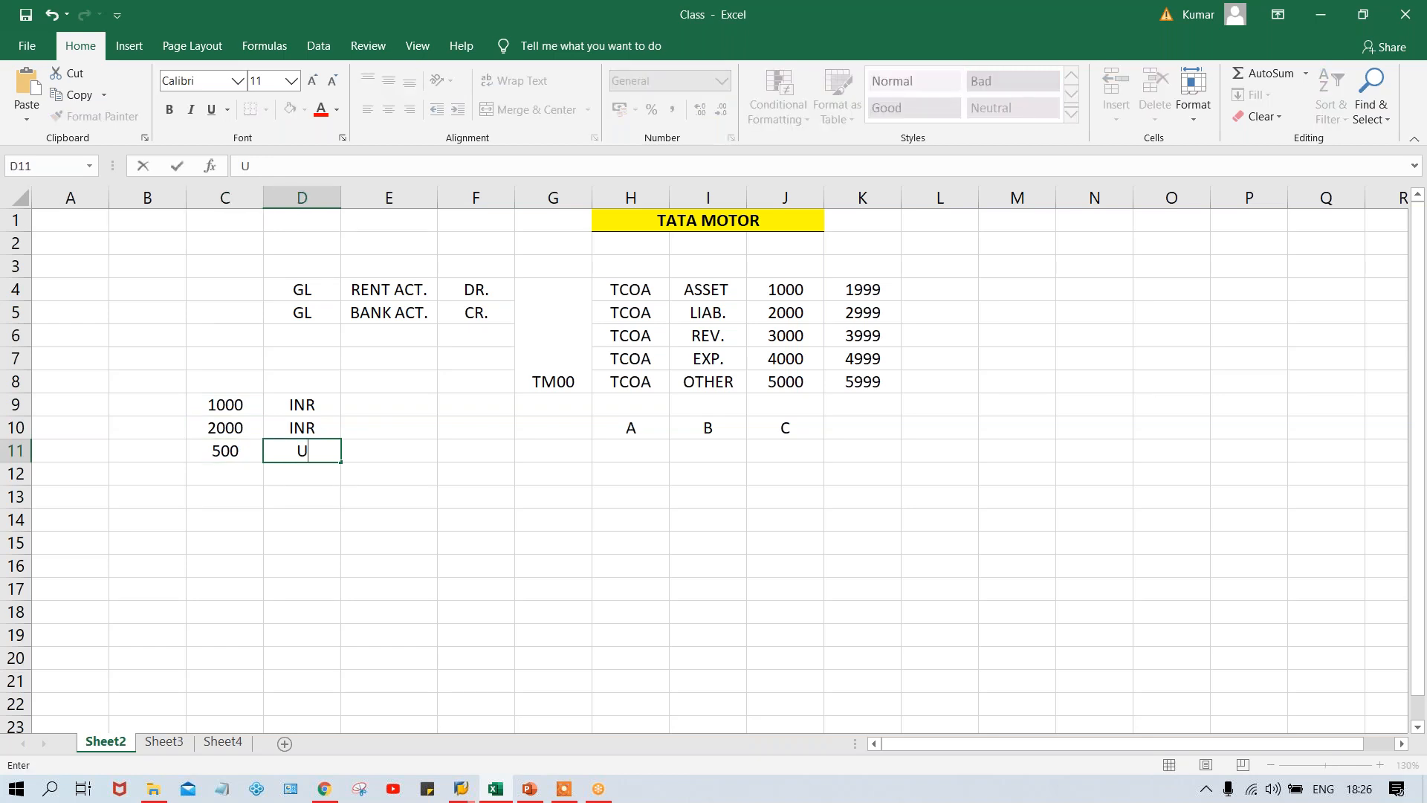
{"action": "type", "text": "SD"}
{"action": "key", "text": "Return"}
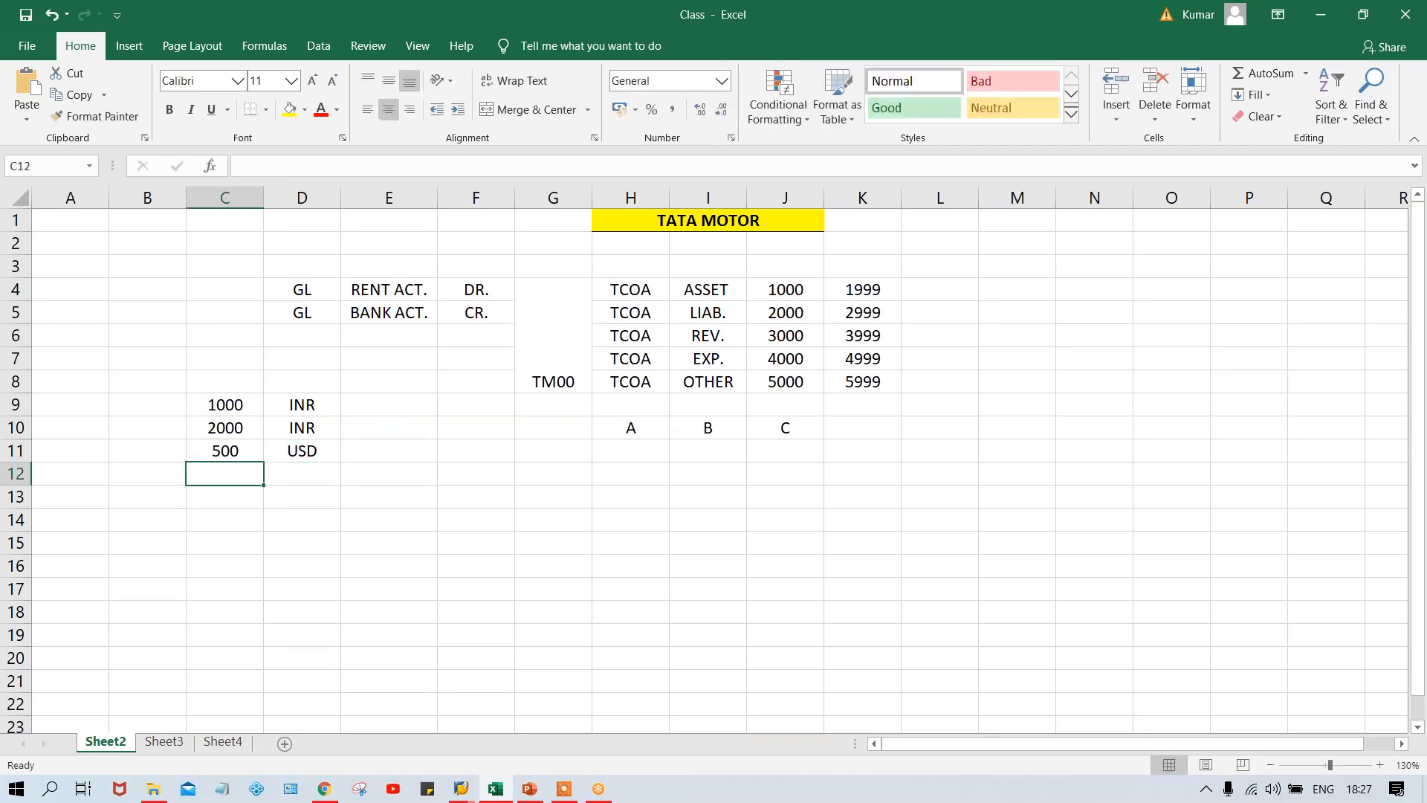
Compare the currency codes in D9 and D11 and review the amounts in C9 and C10
{"action": "left_click", "coordinate": [328, 449]}
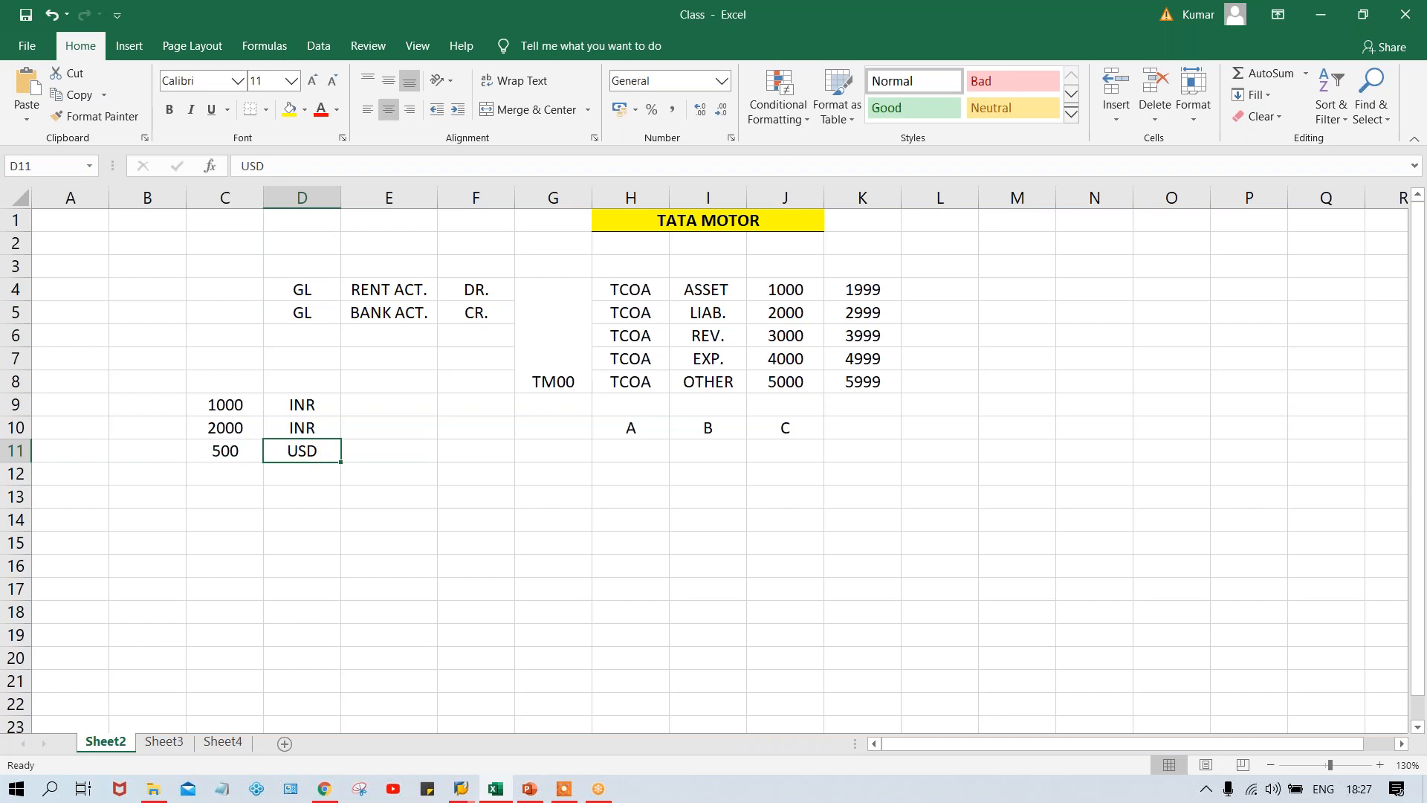
{"action": "left_click", "coordinate": [296, 400]}
{"action": "left_click", "coordinate": [296, 451]}
{"action": "left_click", "coordinate": [284, 404]}
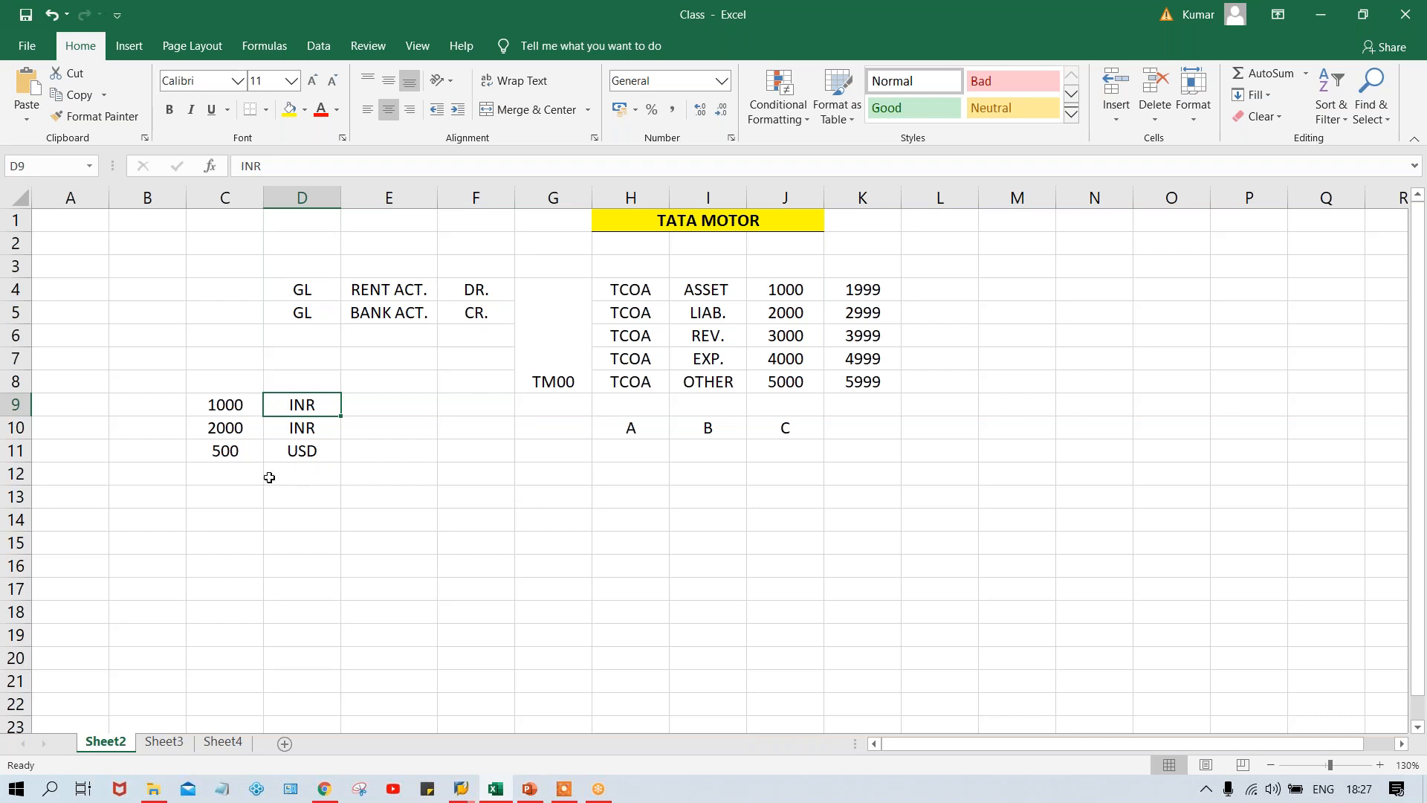
{"action": "left_click", "coordinate": [217, 407]}
{"action": "left_click", "coordinate": [223, 431]}
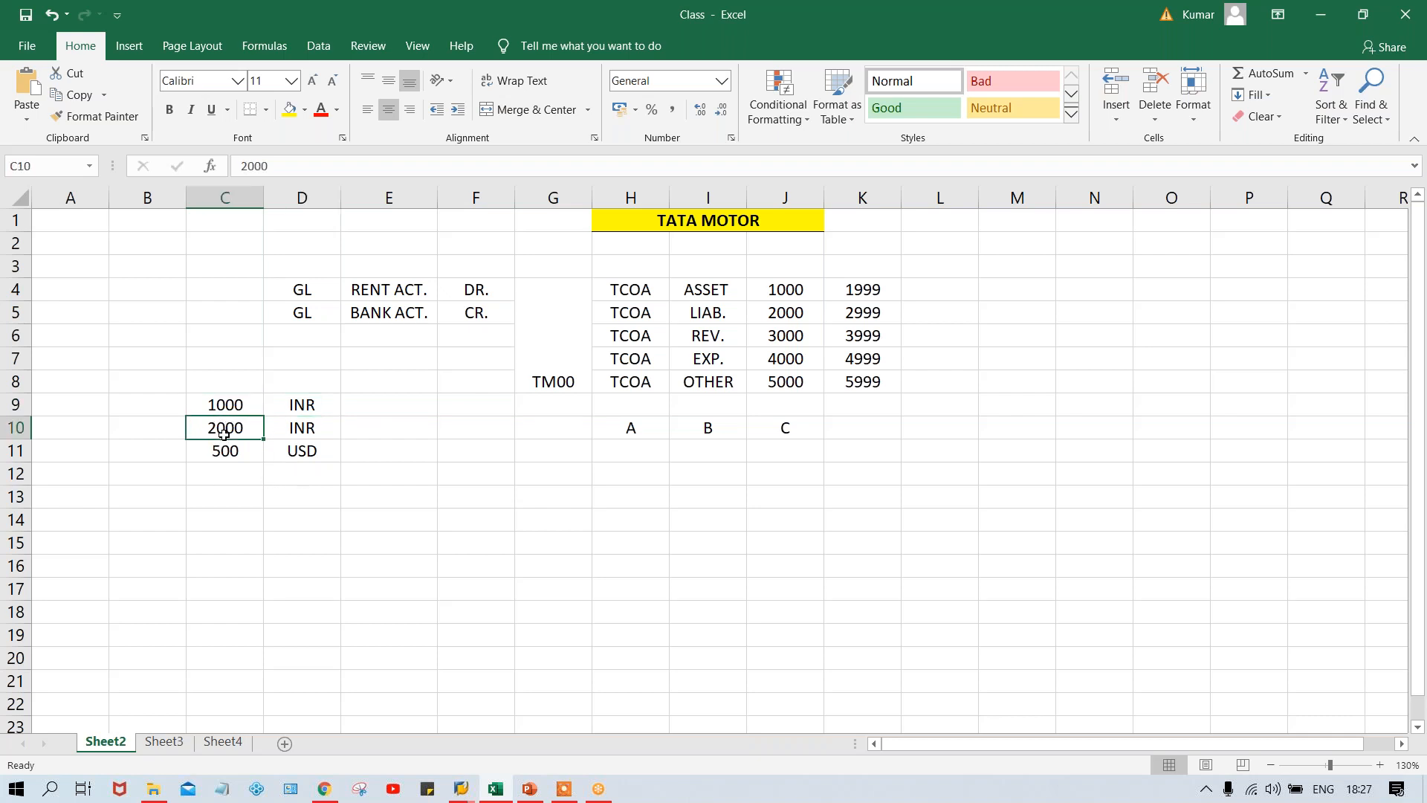
Select the amounts from C9 downward to check their sum and enter 3500 as the total in C13
{"action": "left_click", "coordinate": [216, 494]}
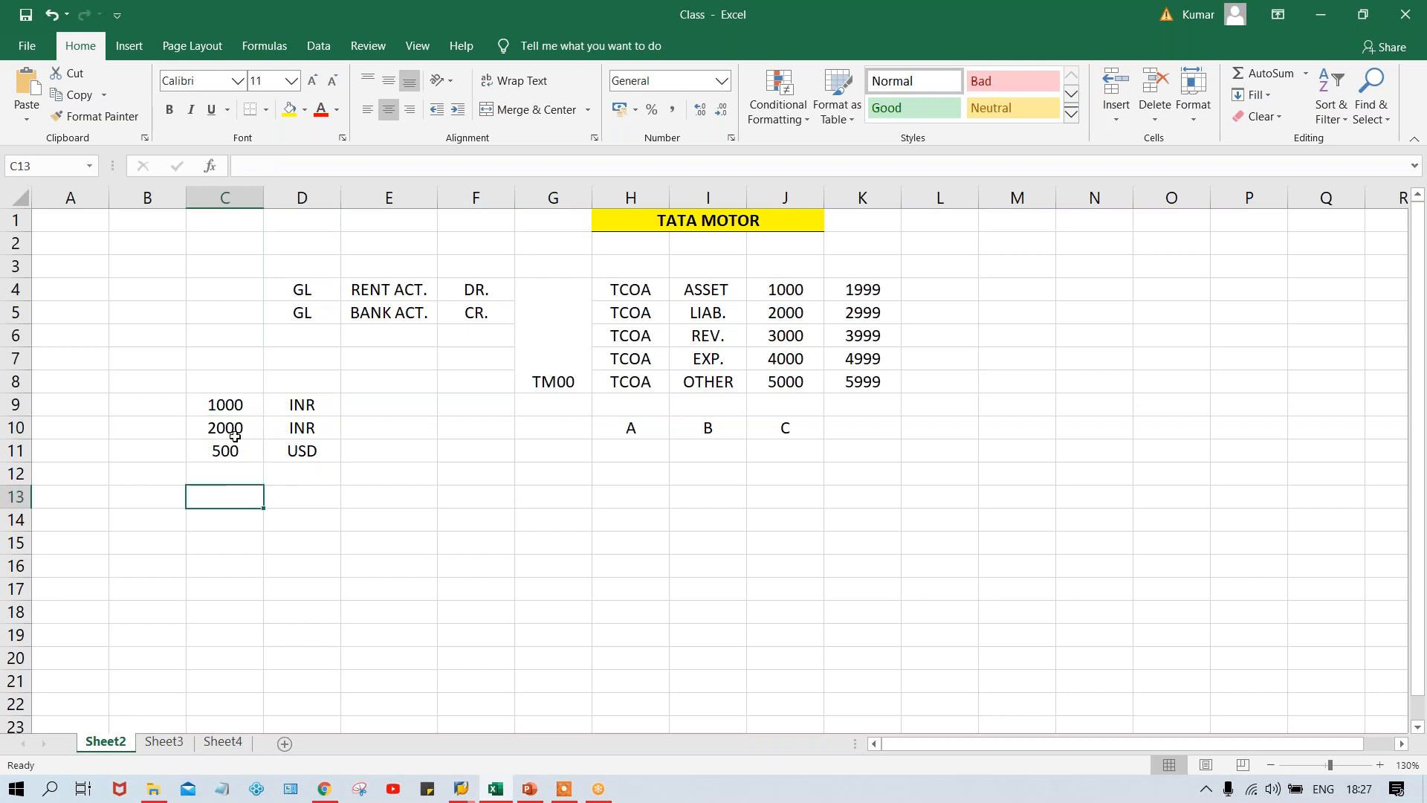
{"action": "left_click_drag", "start_coordinate": [235, 405], "coordinate": [235, 451]}
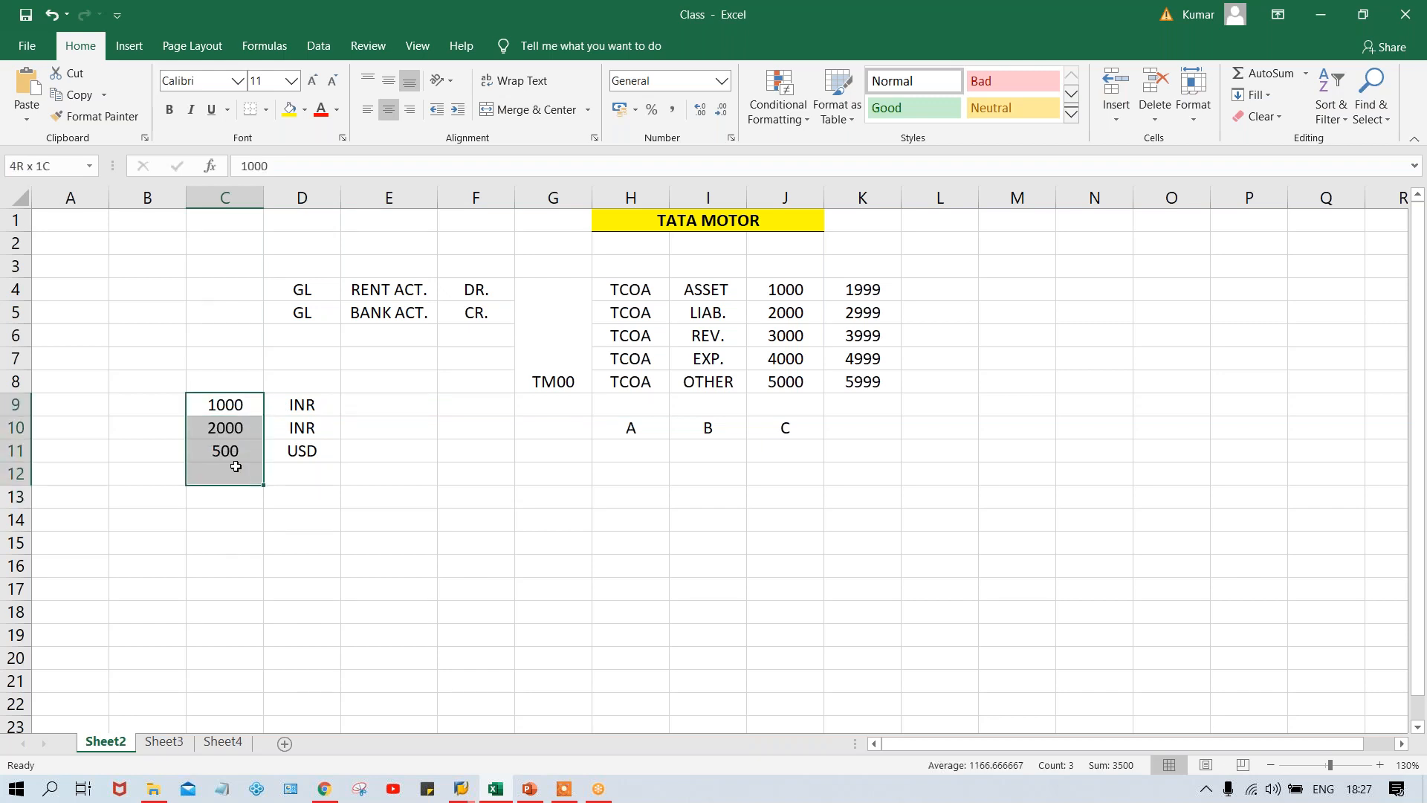
{"action": "left_click", "coordinate": [233, 494]}
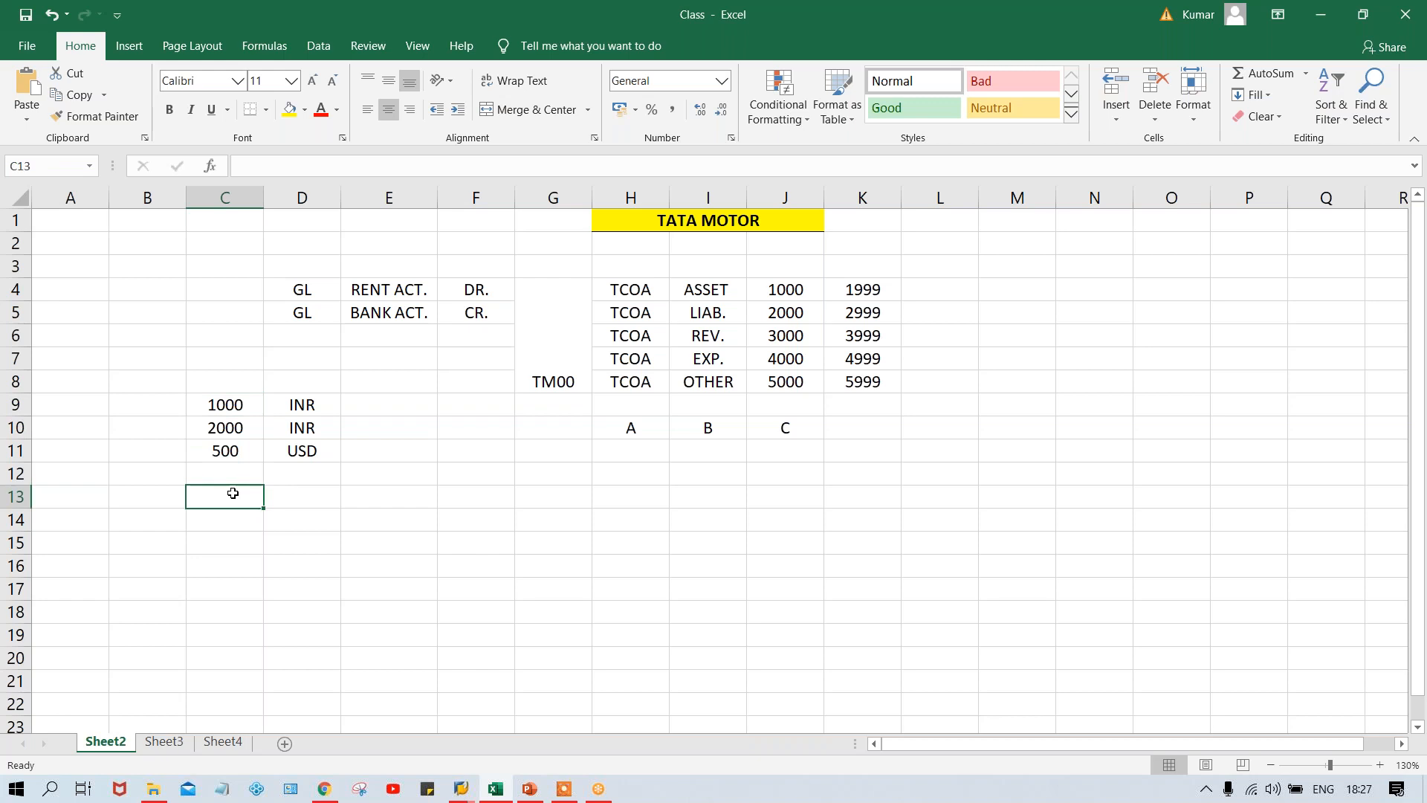
{"action": "type", "text": "3500"}
{"action": "key", "text": "Return"}
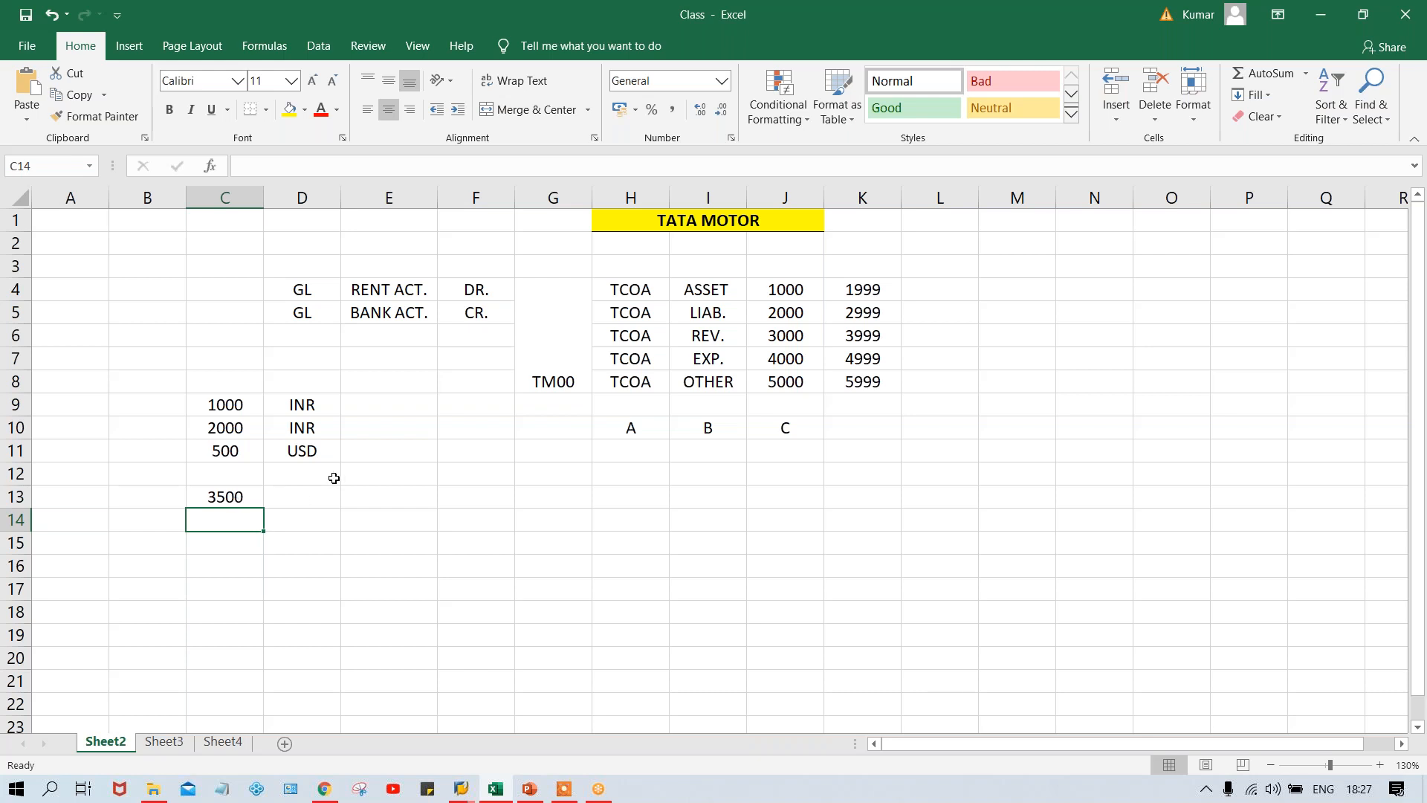
Compare the total in C13 with the USD amount in C11 of the currency example
{"action": "left_click", "coordinate": [308, 382]}
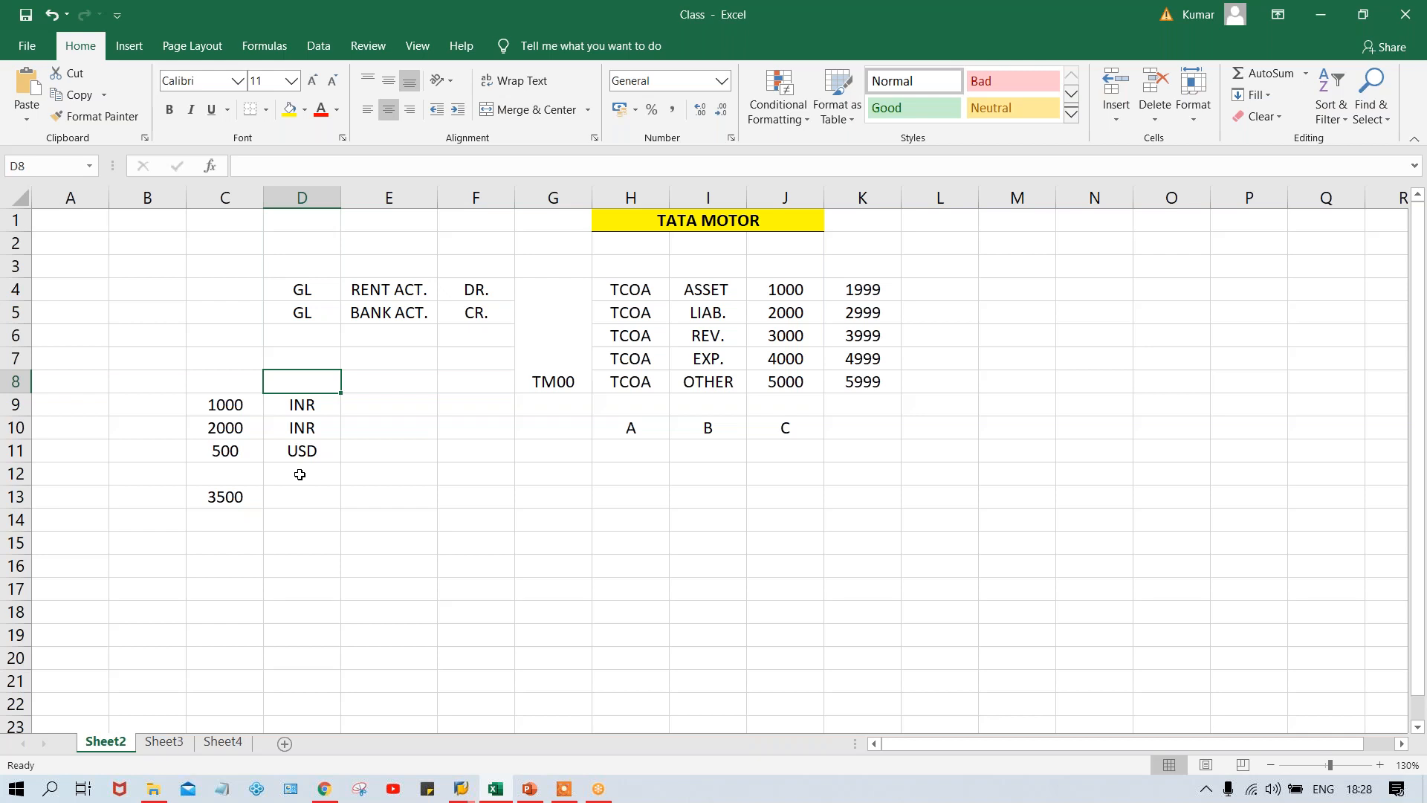
{"action": "left_click", "coordinate": [214, 498]}
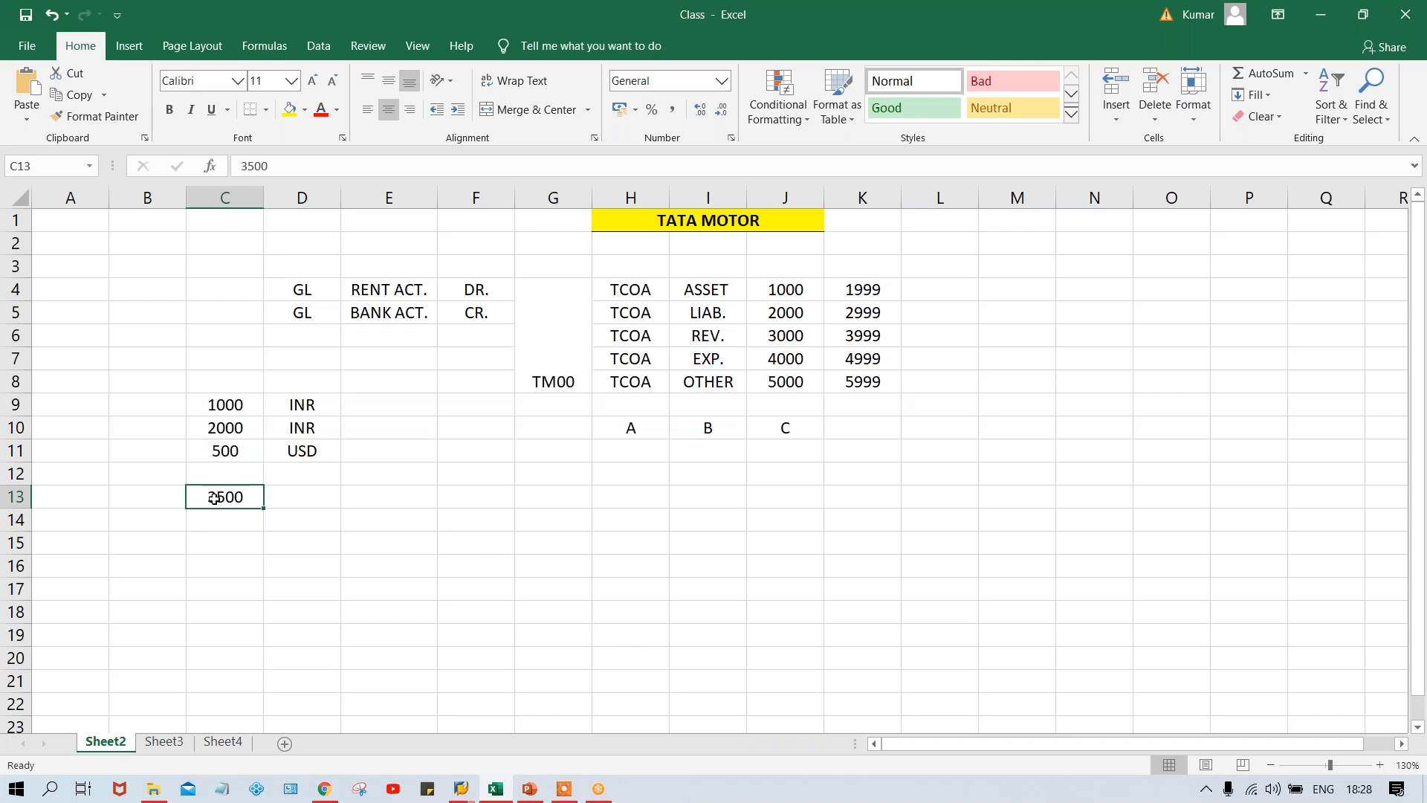
{"action": "left_click", "coordinate": [211, 450]}
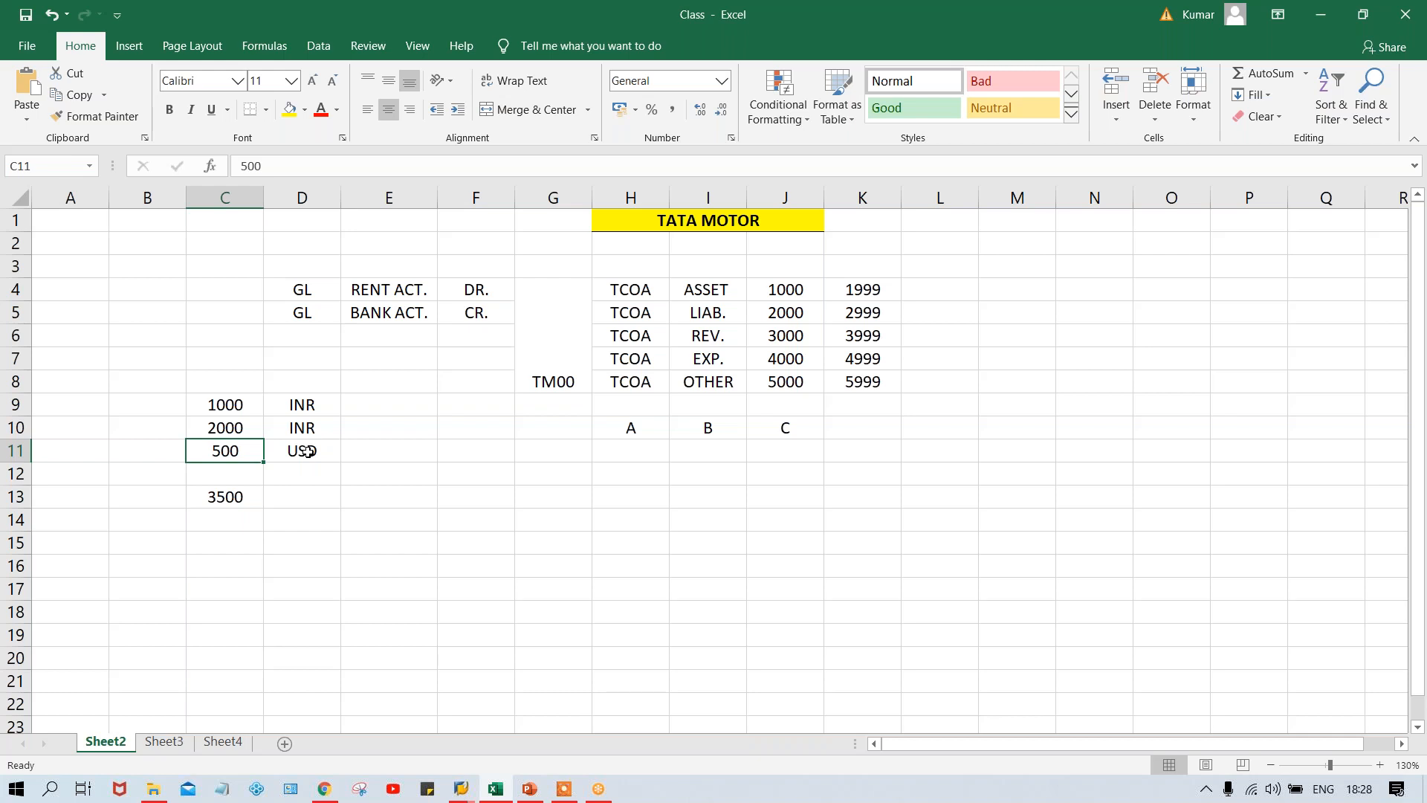
Switch to SAP and enable Only balances in local crcy and Line item display for G/L account 4000, leaving the reconciliation account type blank
{"action": "key", "text": "alt+Tab"}
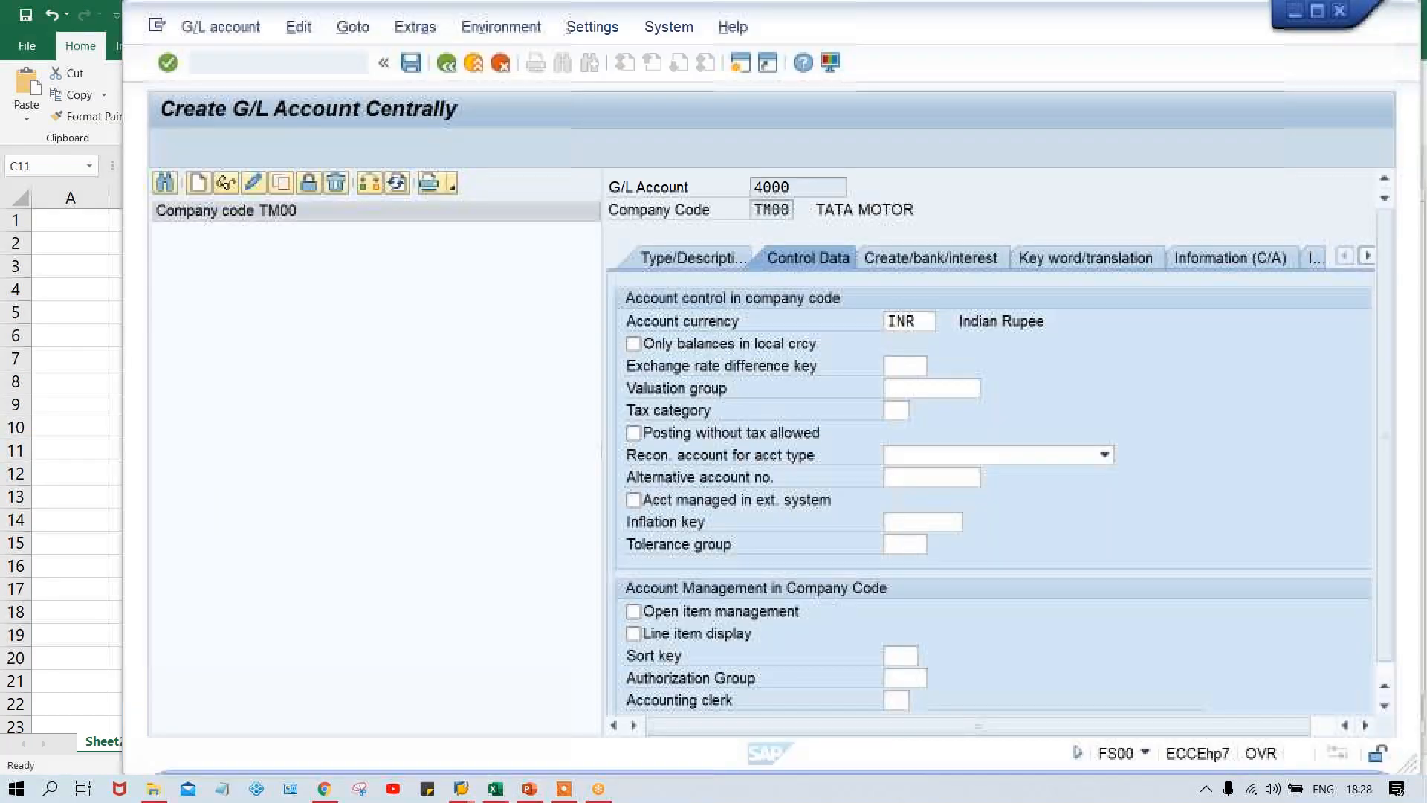
{"action": "left_click", "coordinate": [663, 342]}
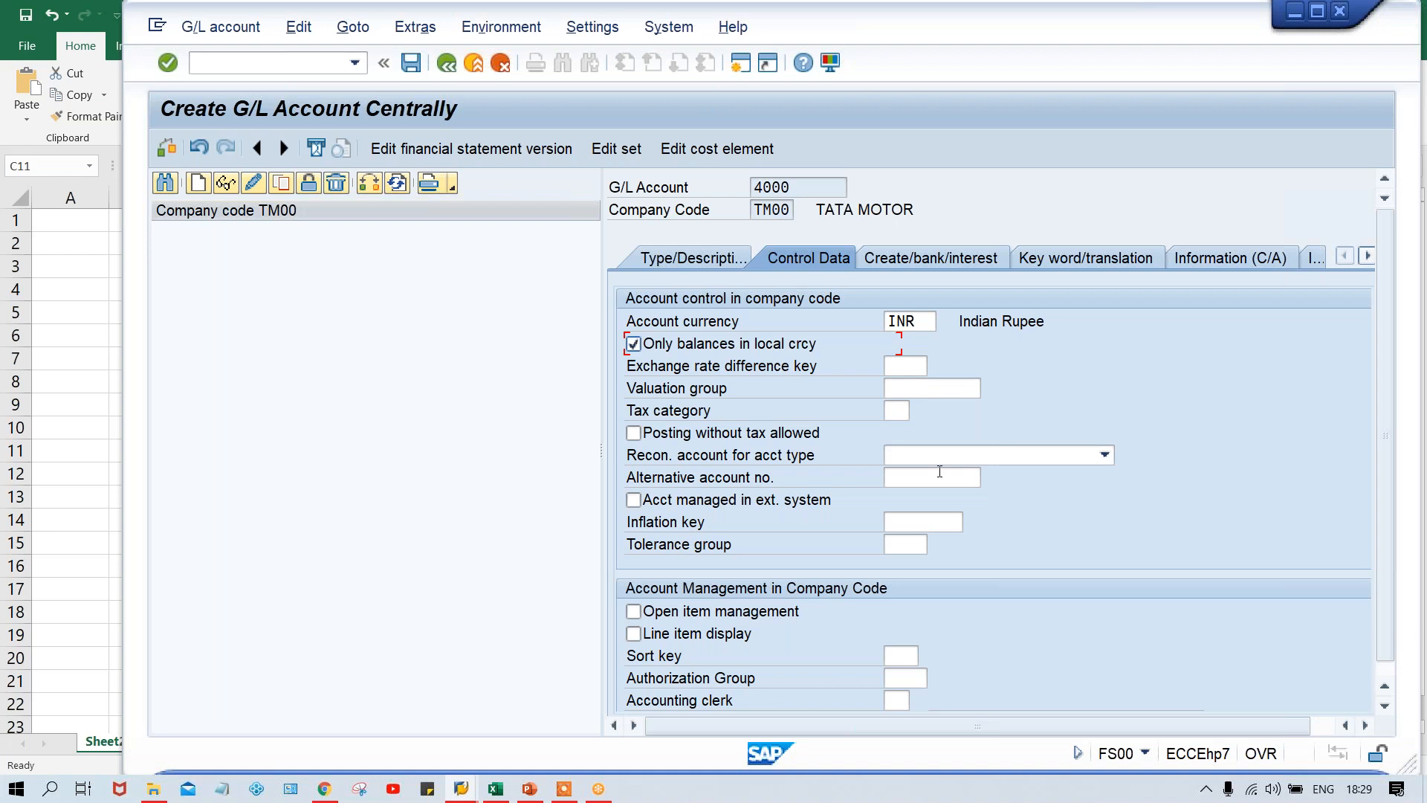
{"action": "left_click", "coordinate": [905, 455]}
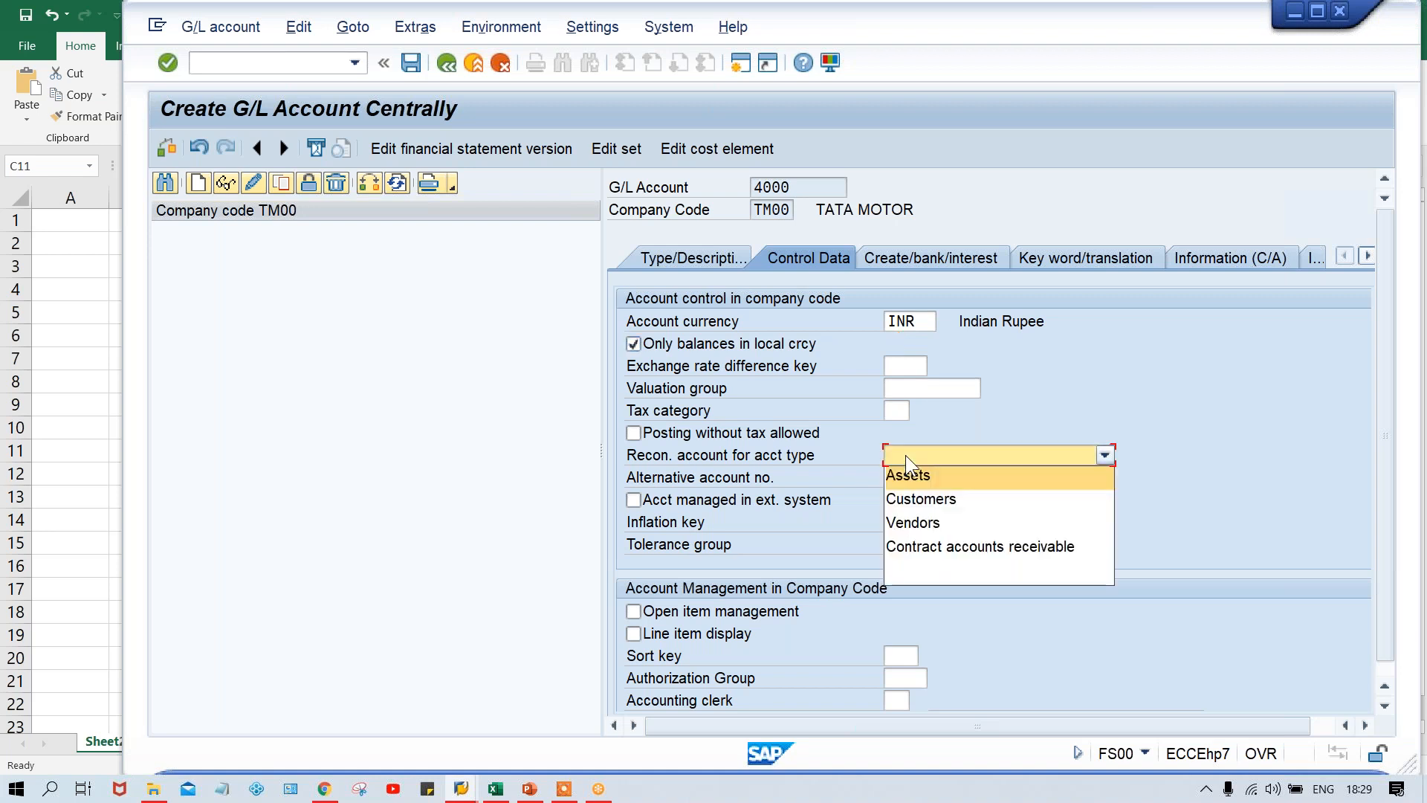
{"action": "left_click", "coordinate": [1202, 437]}
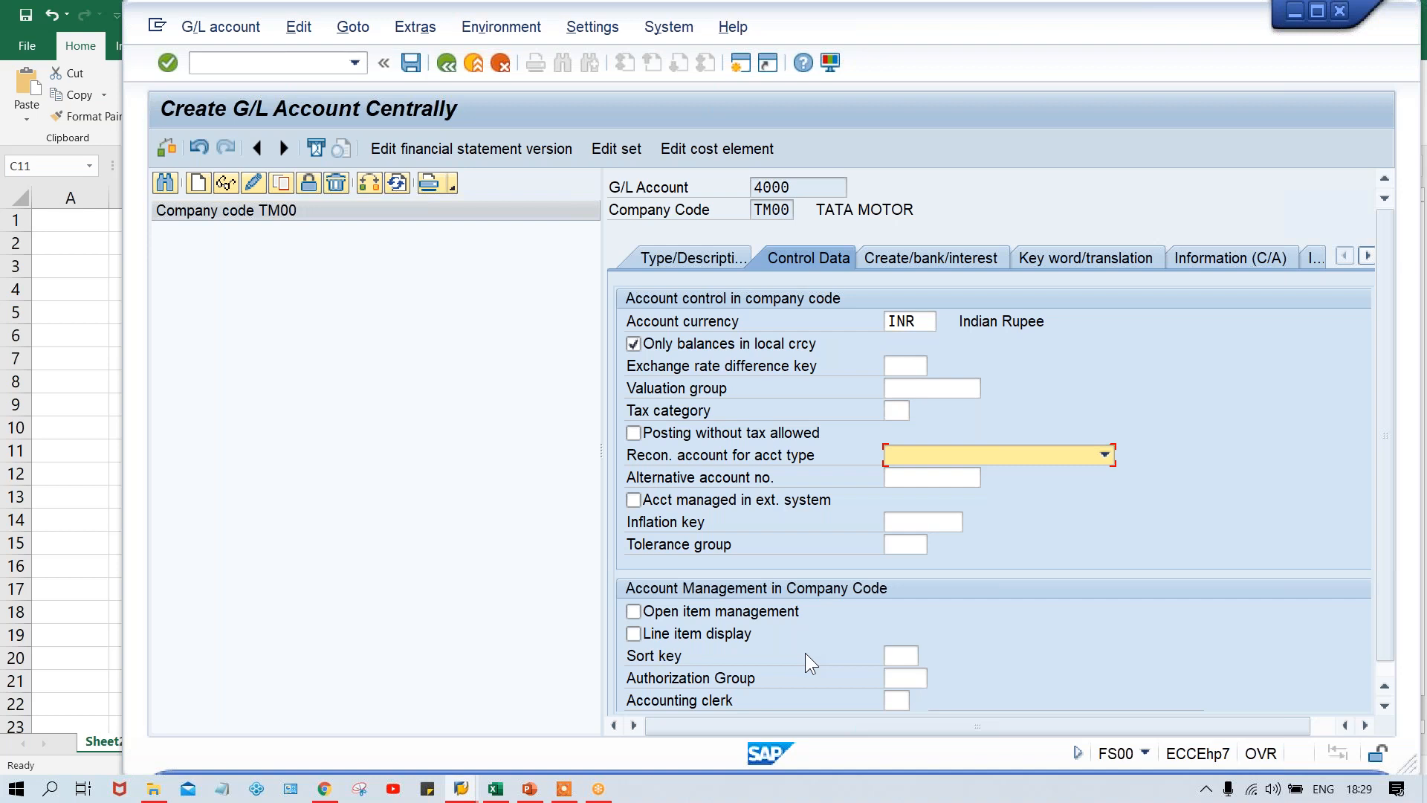
{"action": "left_click", "coordinate": [729, 640]}
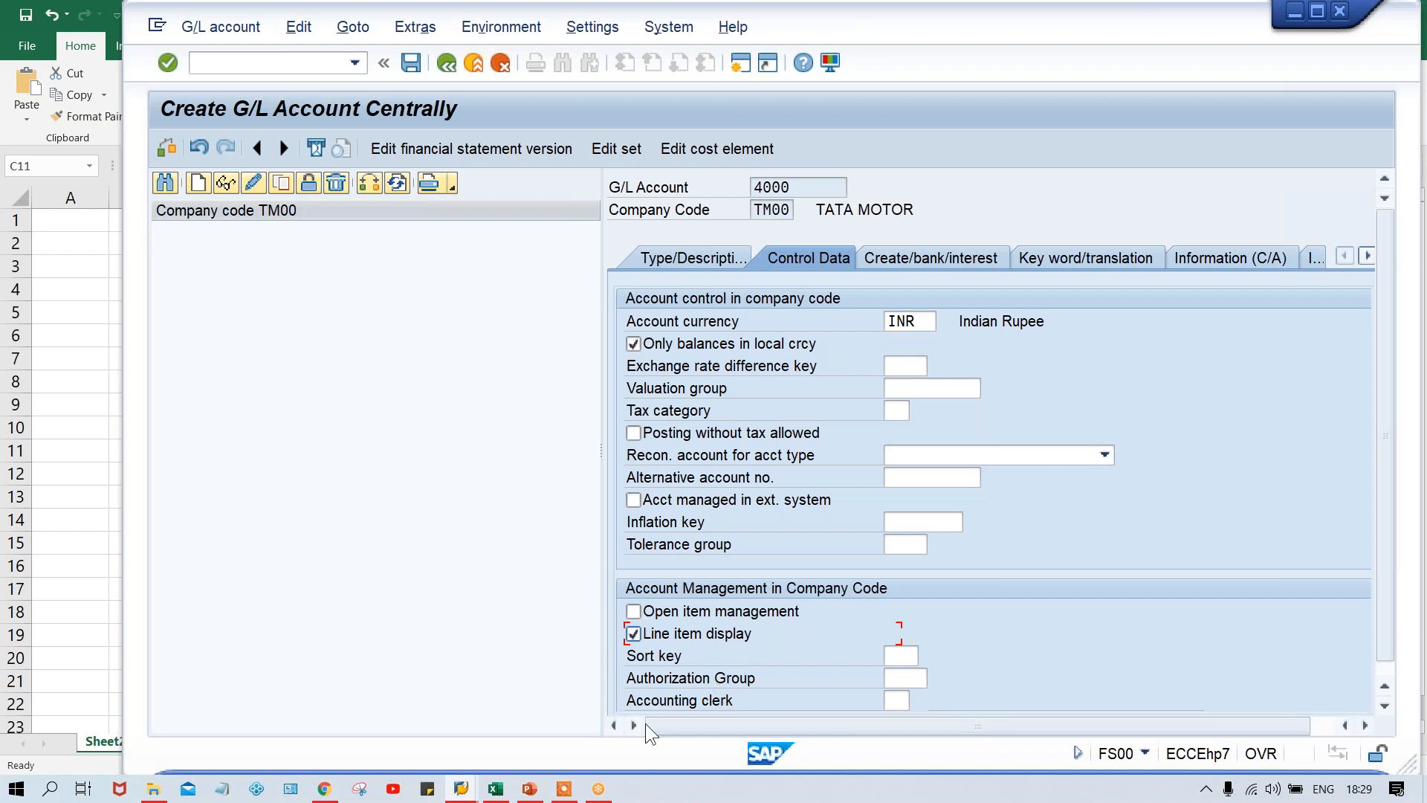
Switch to the Excel sheet and enter the heading RENT ACT in cell G12
{"action": "left_click", "coordinate": [496, 790]}
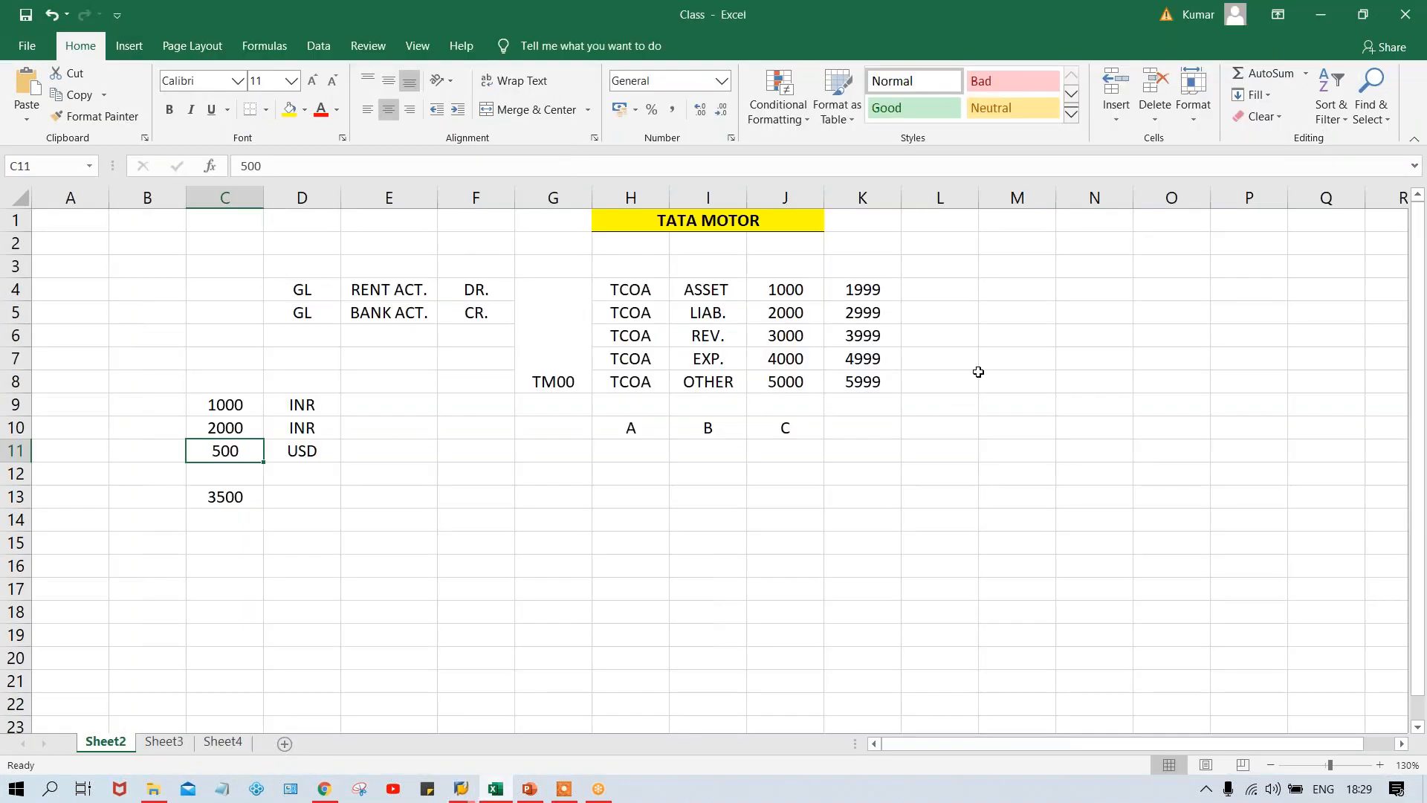
{"action": "left_click", "coordinate": [543, 437]}
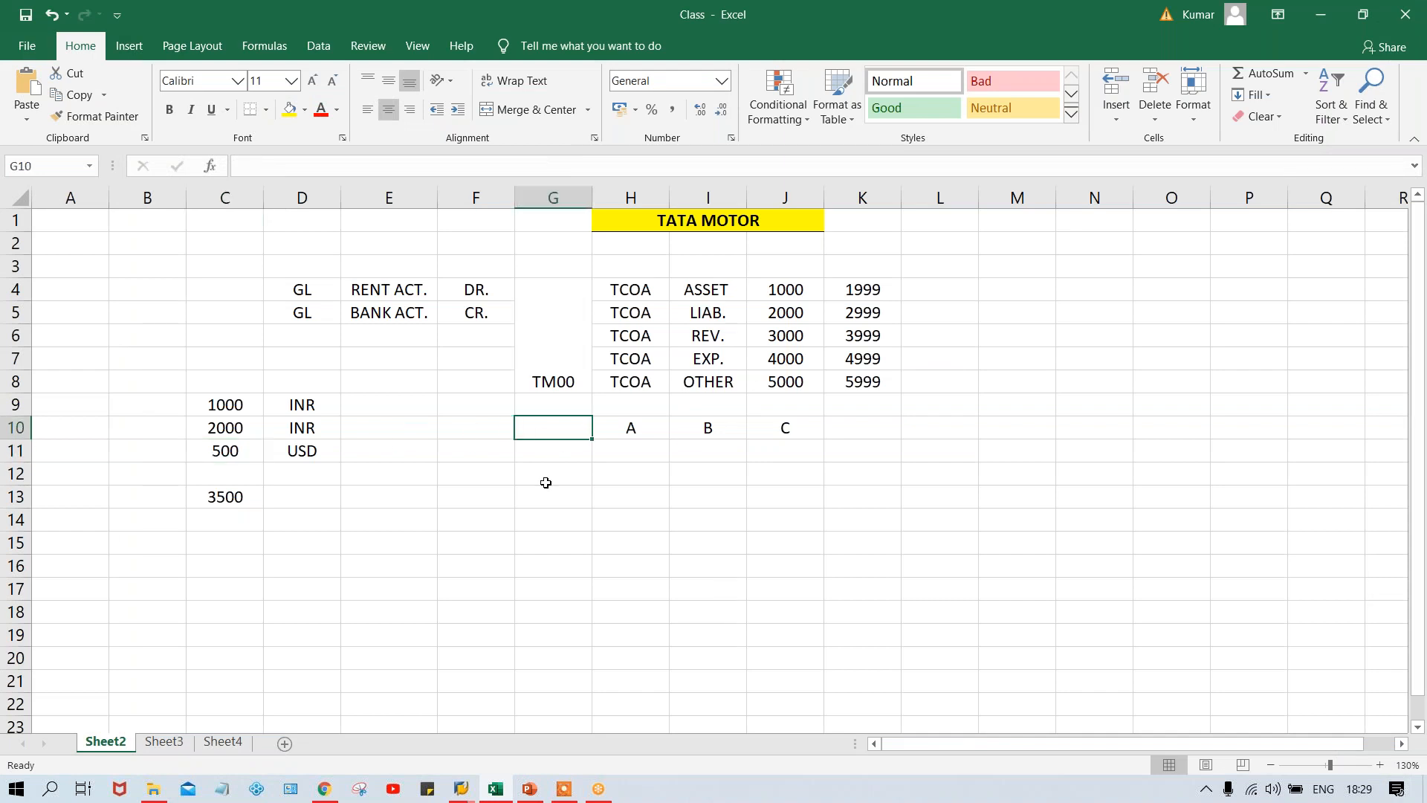
{"action": "left_click", "coordinate": [545, 482]}
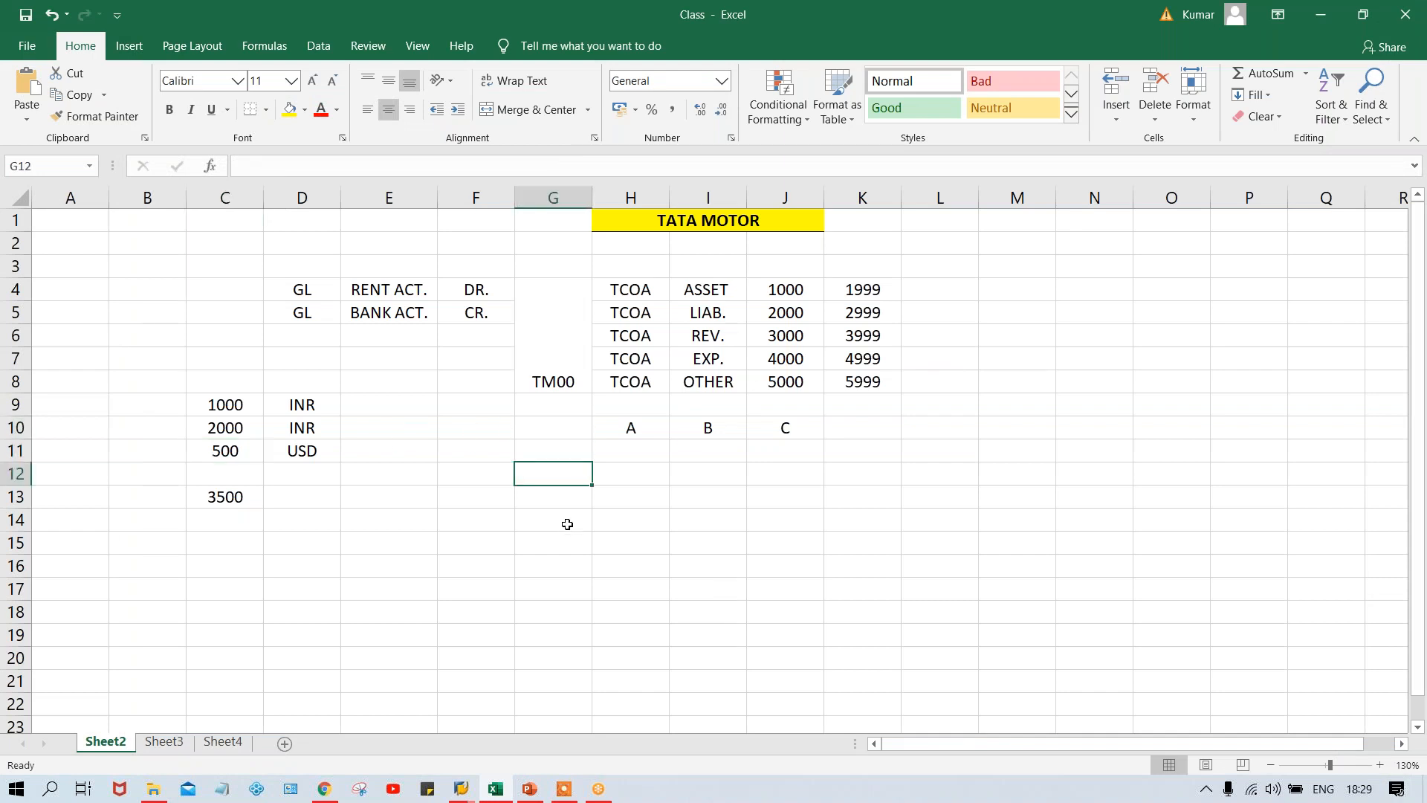
{"action": "type", "text": "RENT "}
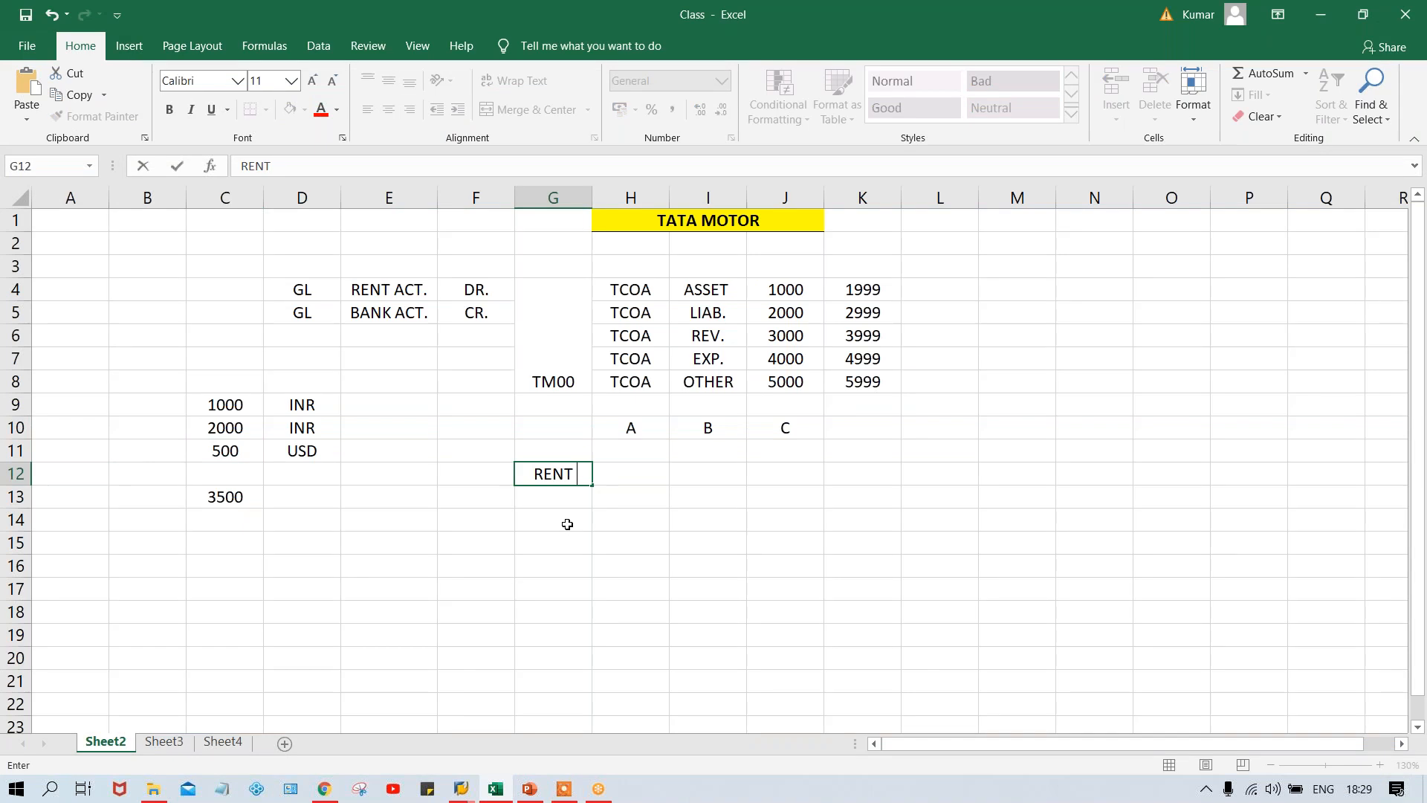
{"action": "type", "text": "ACT"}
{"action": "key", "text": "Return"}
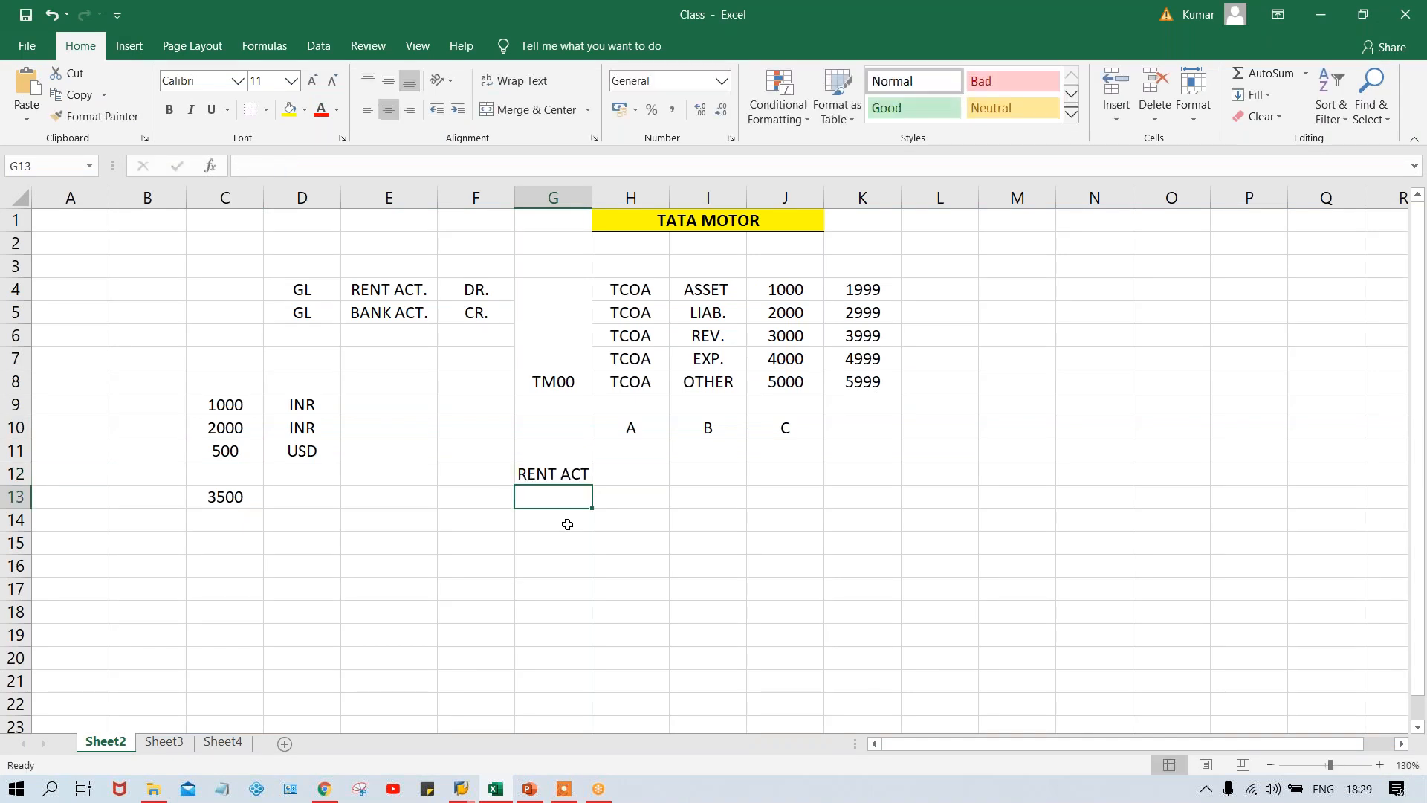
List the amounts 1000, 4000, 5000, 3000, 2000, 1500 and 6000 under the RENT ACT heading in G13 to G19
{"action": "type", "text": "1000"}
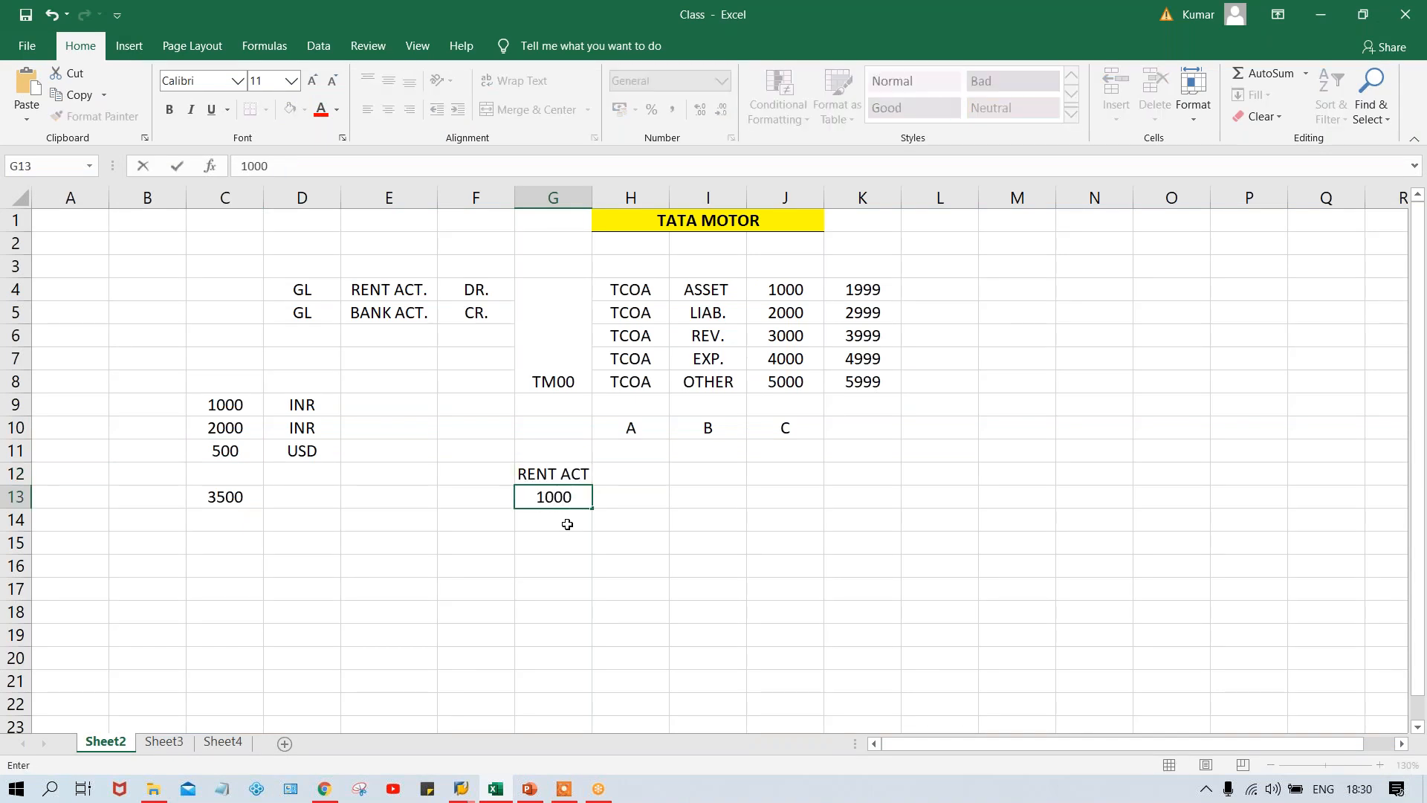
{"action": "key", "text": "Return"}
{"action": "type", "text": "4000"}
{"action": "key", "text": "Return"}
{"action": "type", "text": "5000"}
{"action": "key", "text": "Return"}
{"action": "type", "text": "3000"}
{"action": "key", "text": "Return"}
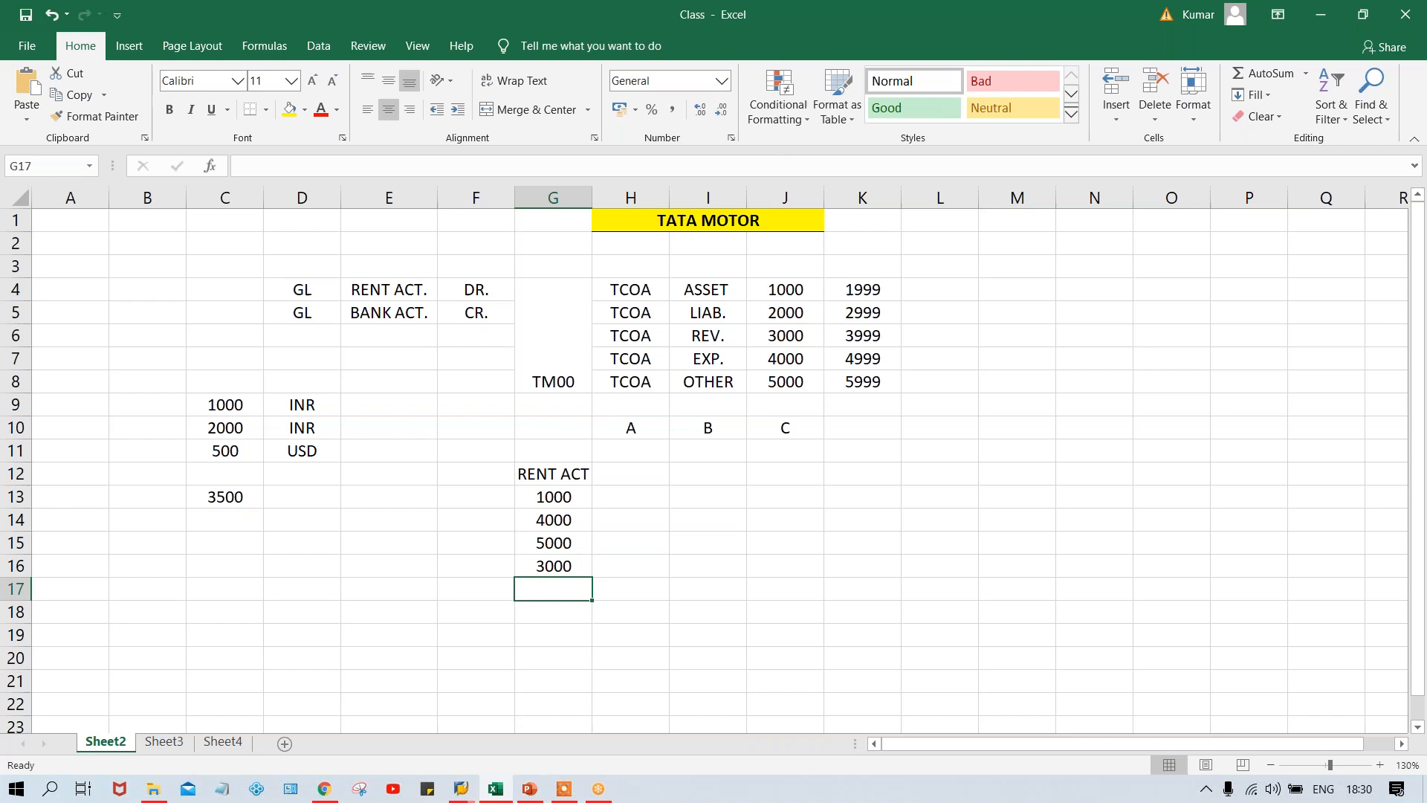
{"action": "type", "text": "2000"}
{"action": "key", "text": "Return"}
{"action": "type", "text": "1500"}
{"action": "key", "text": "Return"}
{"action": "type", "text": "6000"}
{"action": "key", "text": "Return"}
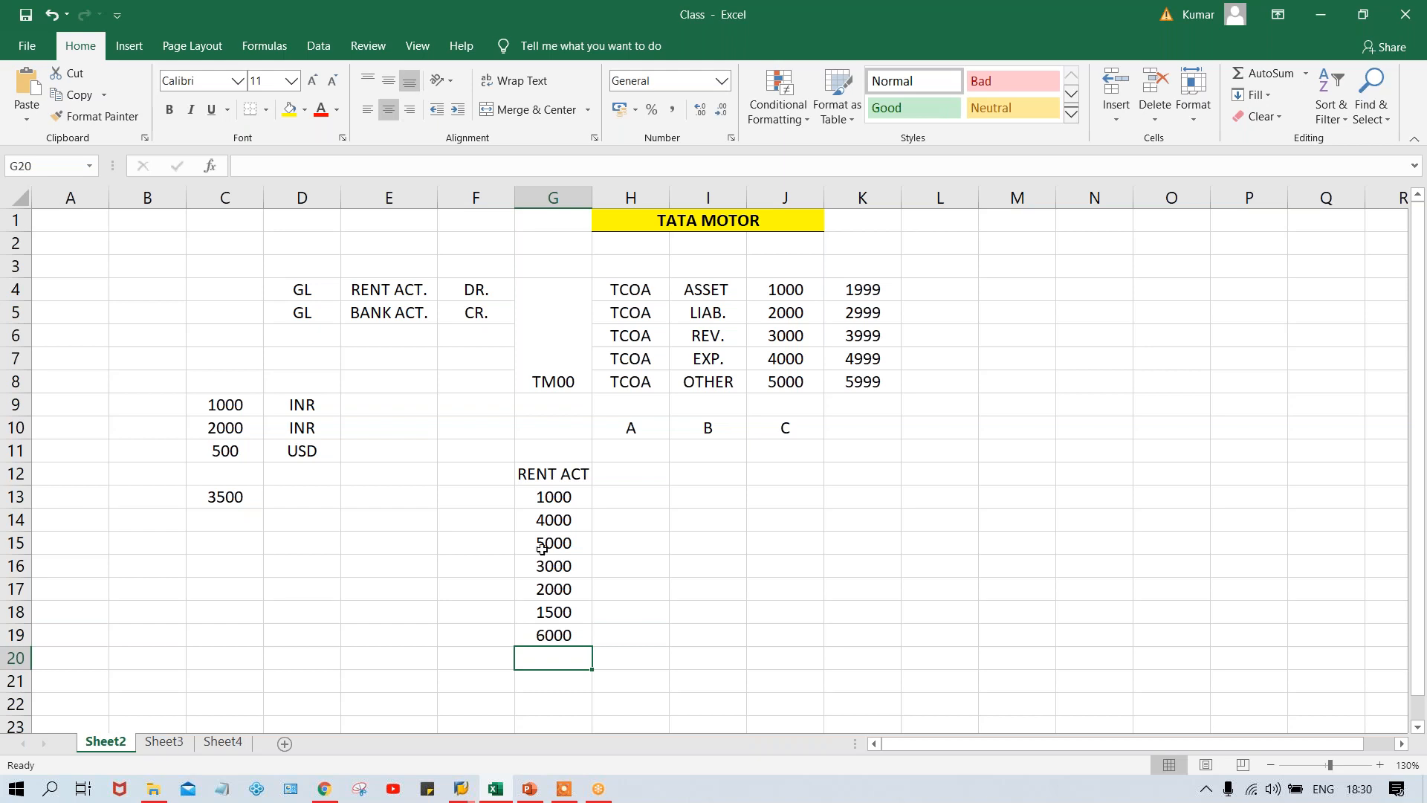
Select the rent amounts in G13 to G19 to check their sum and enter 22500 as the total in G20
{"action": "left_click", "coordinate": [541, 500]}
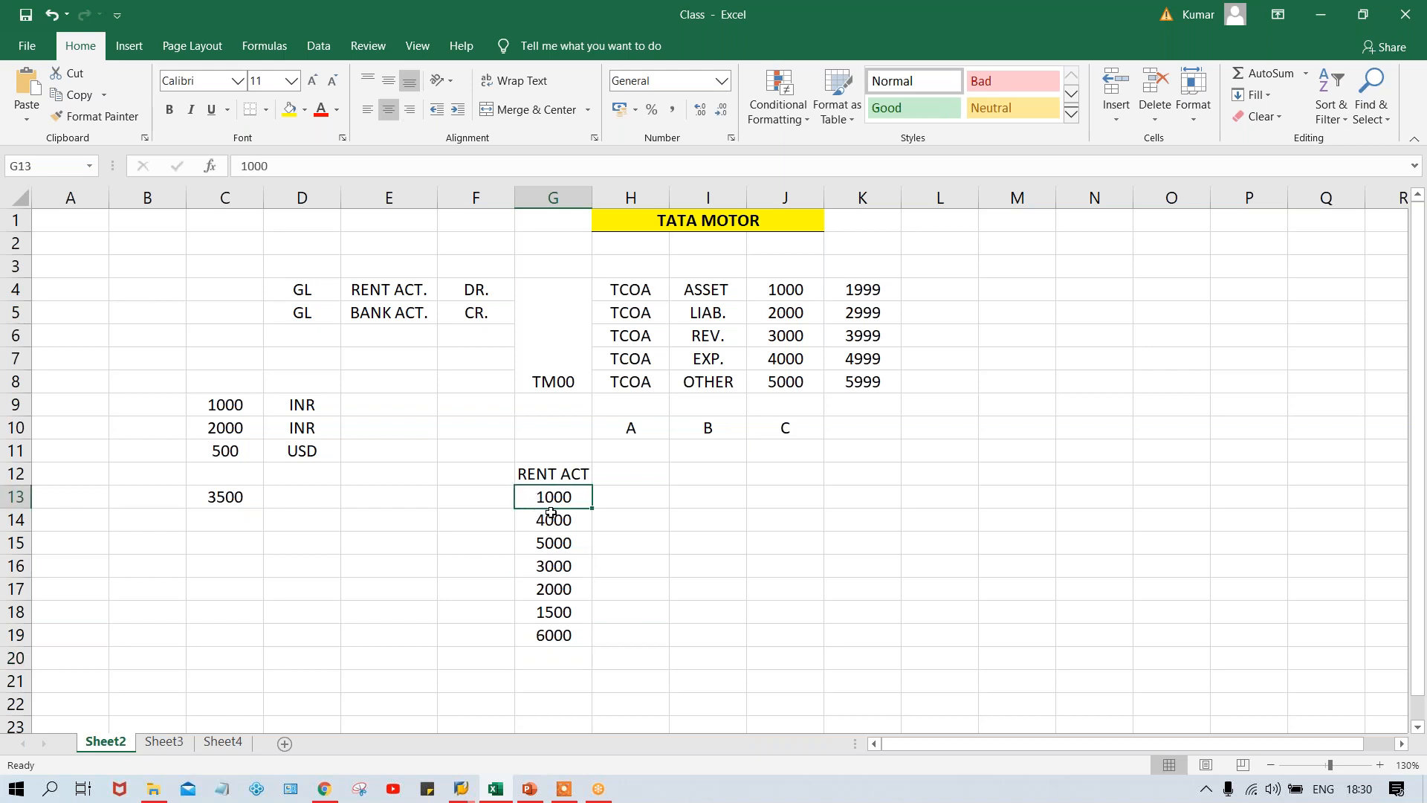
{"action": "left_click", "coordinate": [551, 514]}
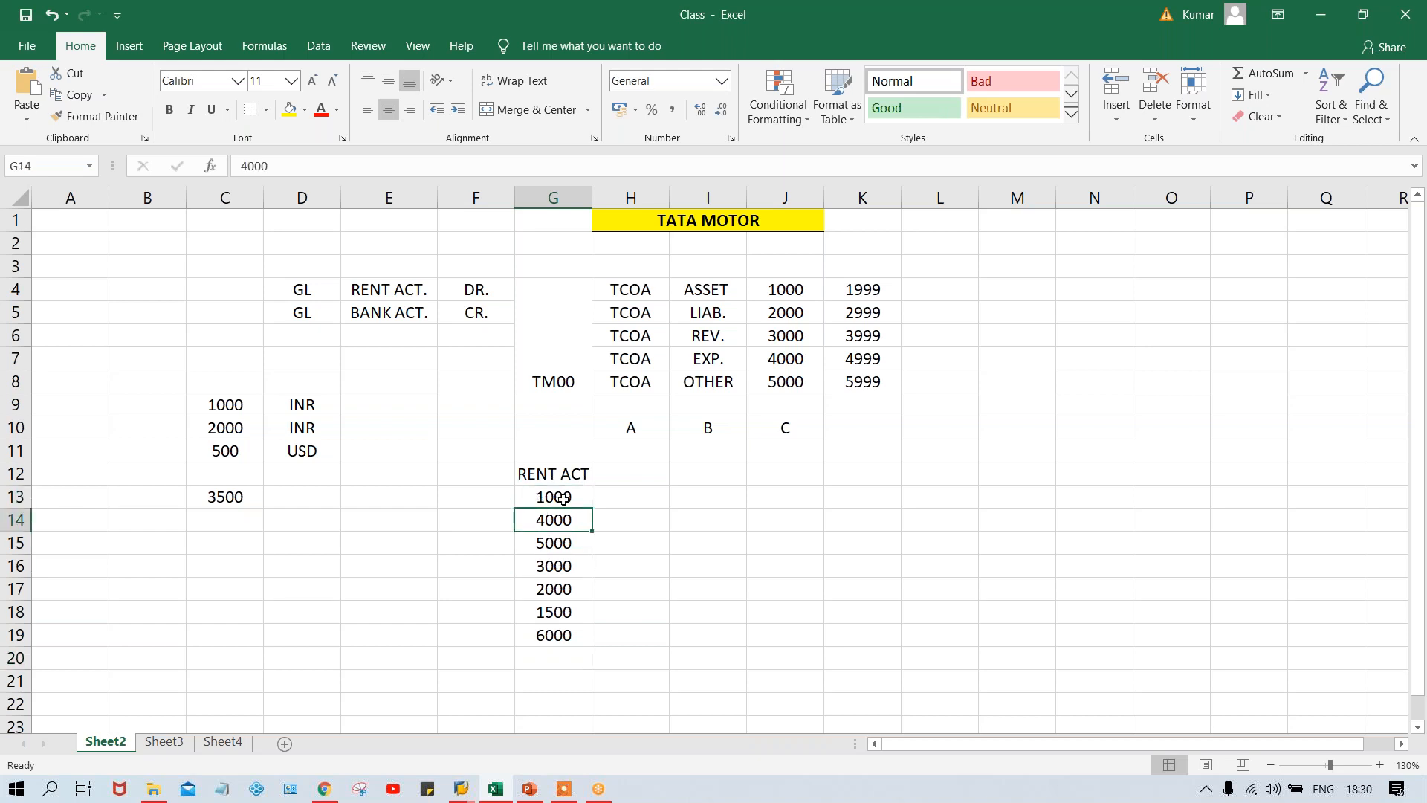
{"action": "left_click_drag", "start_coordinate": [556, 490], "coordinate": [565, 634]}
{"action": "left_click", "coordinate": [550, 677]}
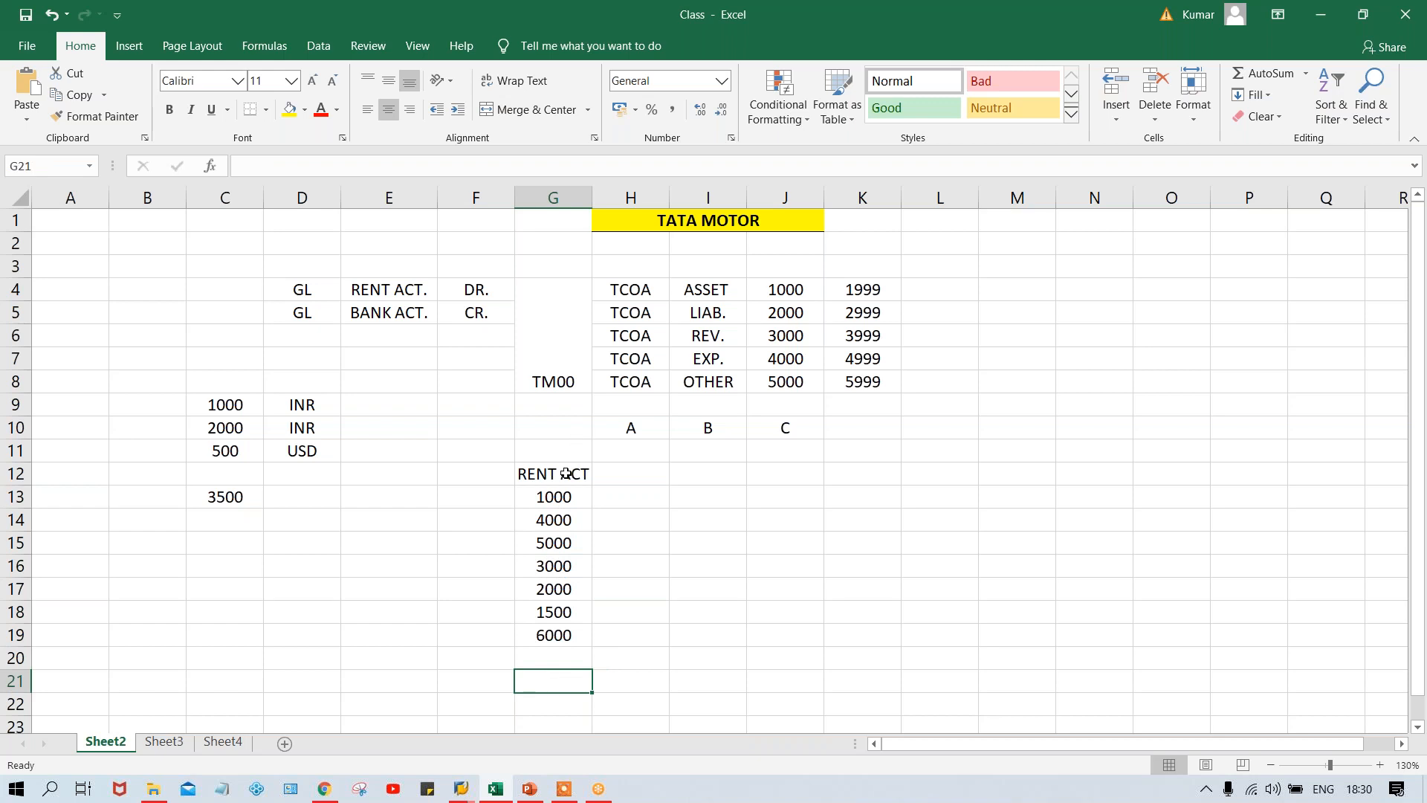
{"action": "left_click_drag", "start_coordinate": [556, 496], "coordinate": [556, 644]}
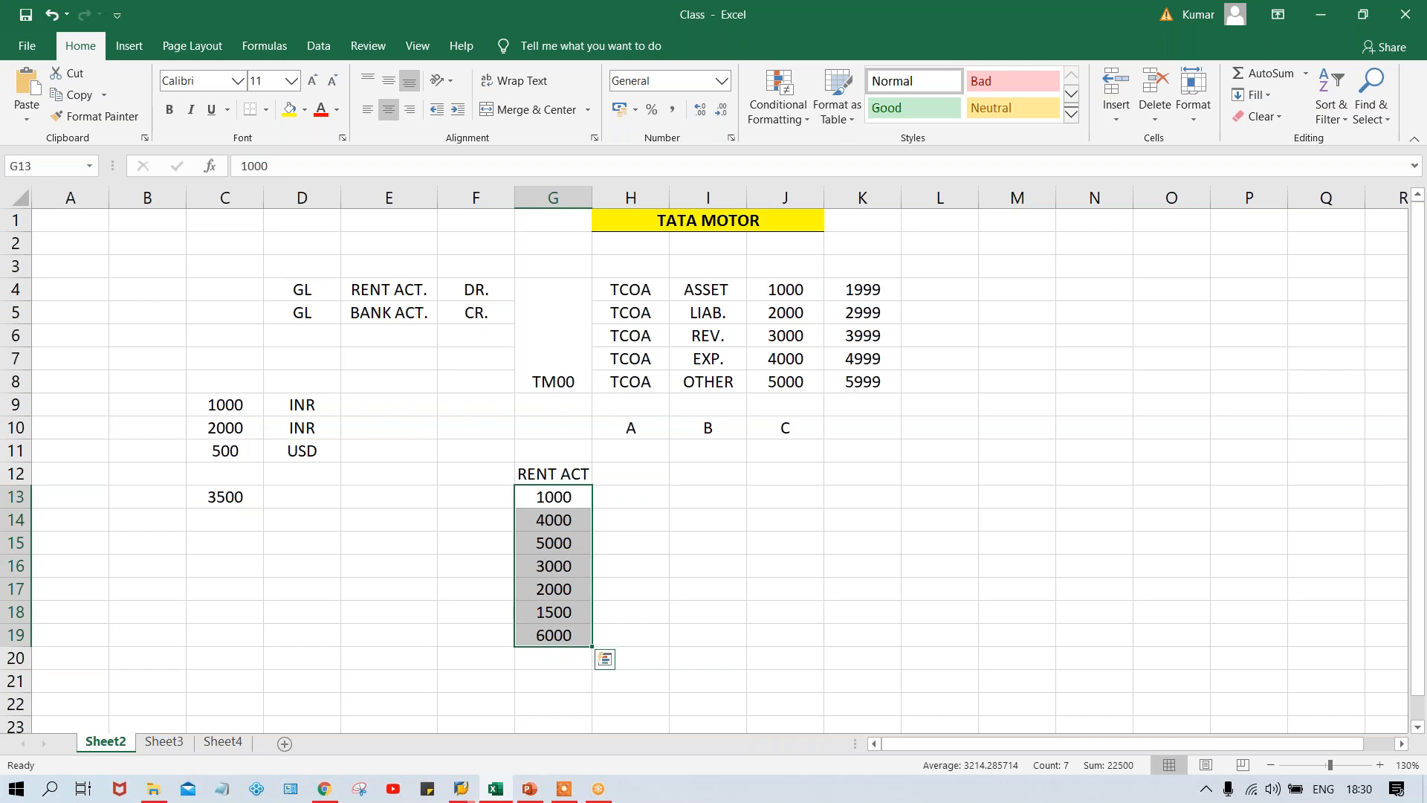
{"action": "left_click", "coordinate": [552, 665]}
{"action": "type", "text": "22500"}
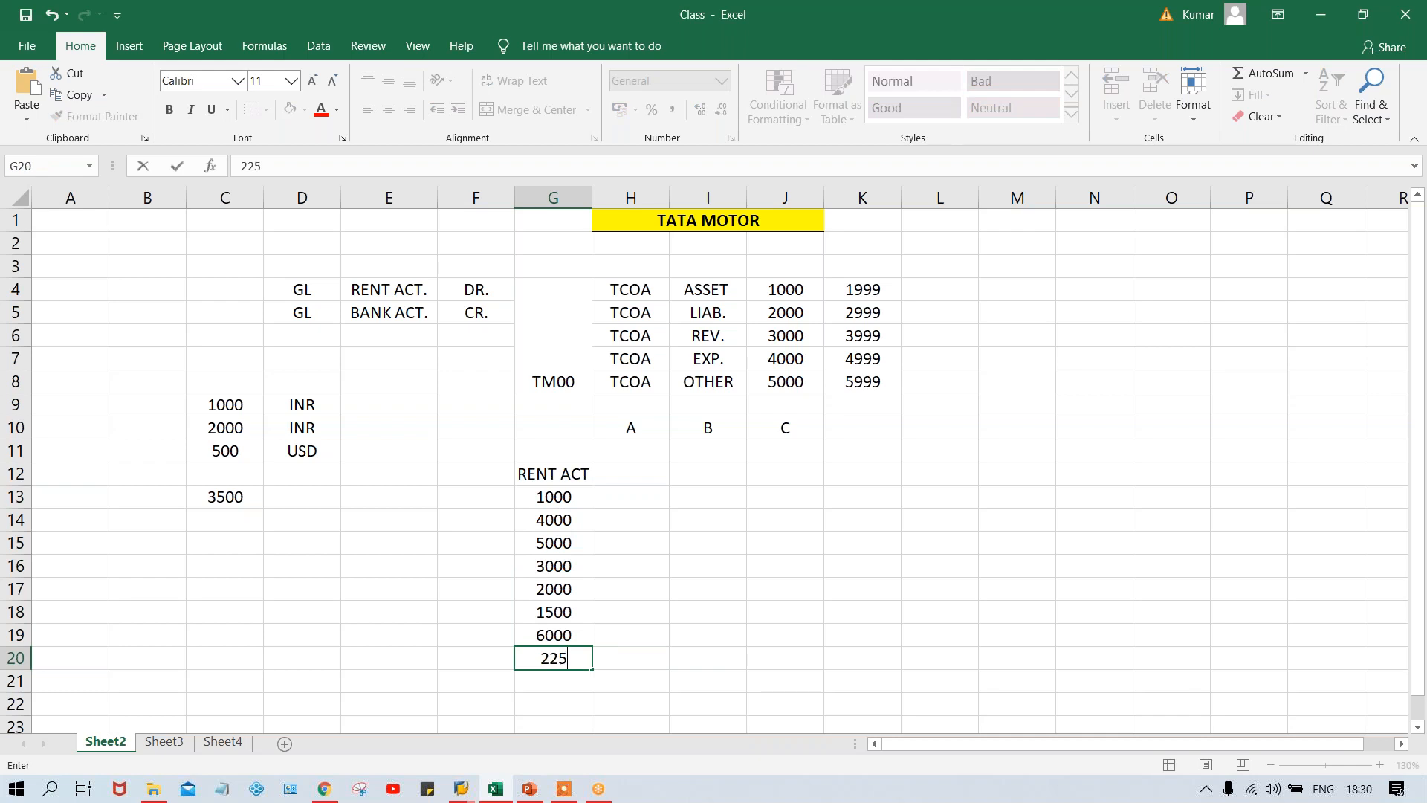
{"action": "key", "text": "Return"}
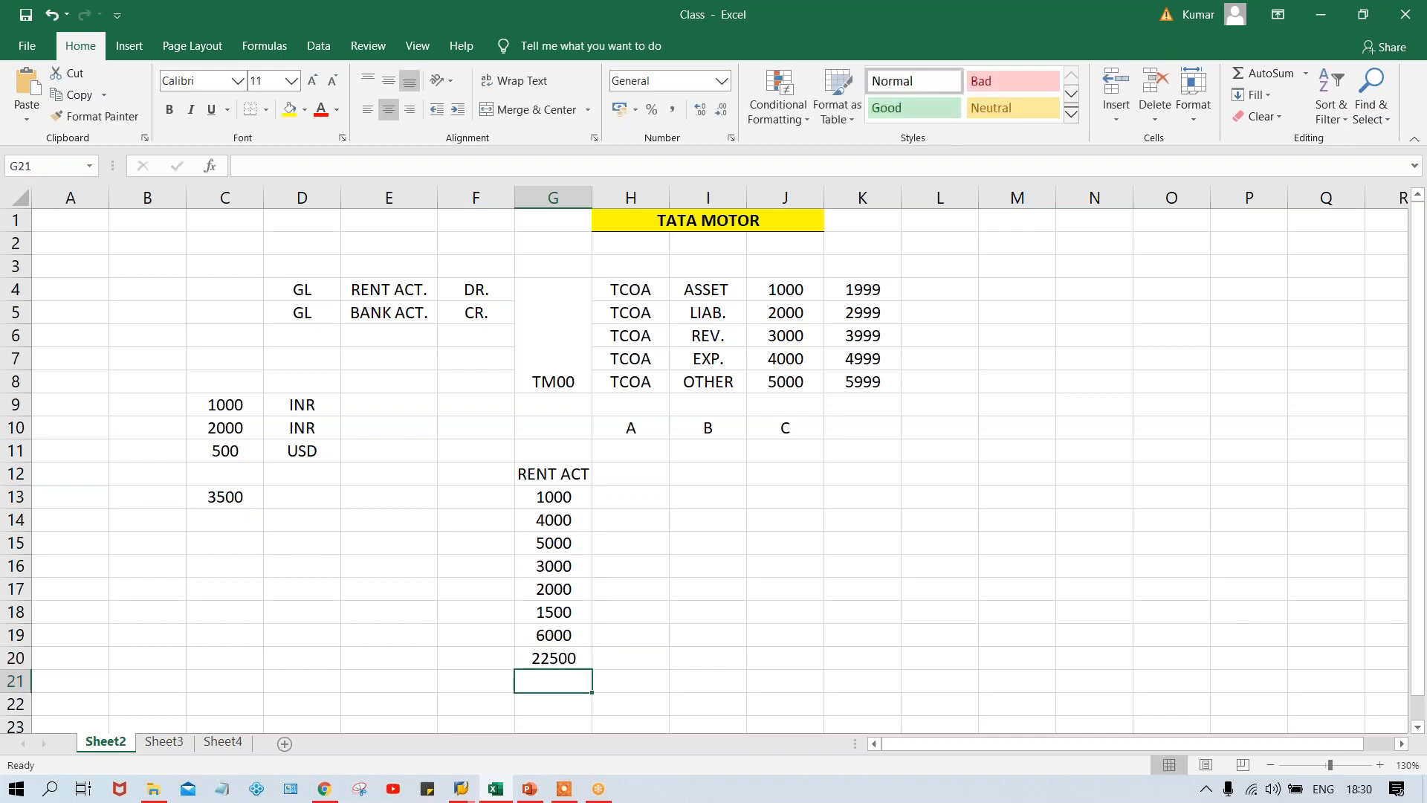
Compare the total in G20 with the individual rent amounts in G13 to G19, and review the Line item display setting in SAP
{"action": "left_click", "coordinate": [566, 662]}
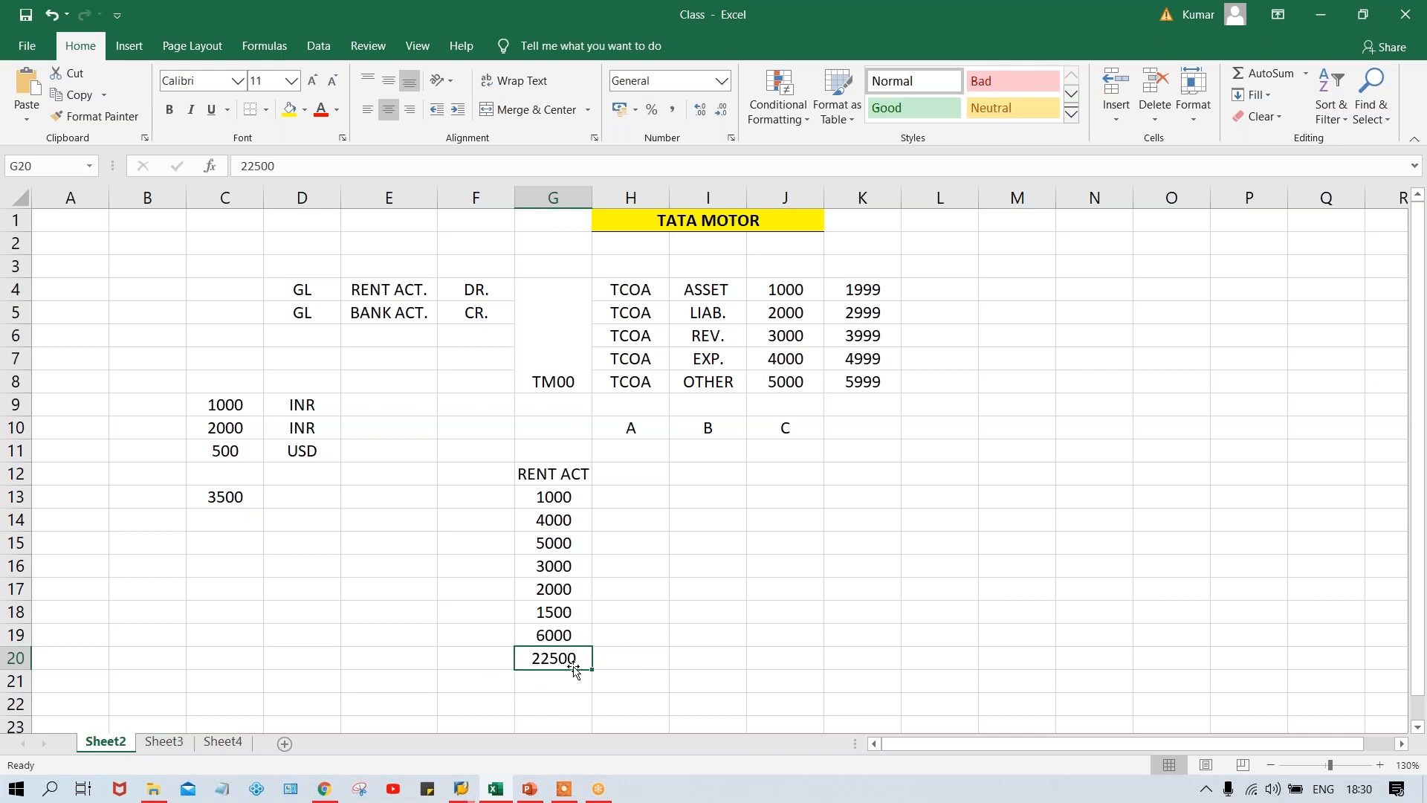
{"action": "left_click_drag", "start_coordinate": [538, 497], "coordinate": [556, 633]}
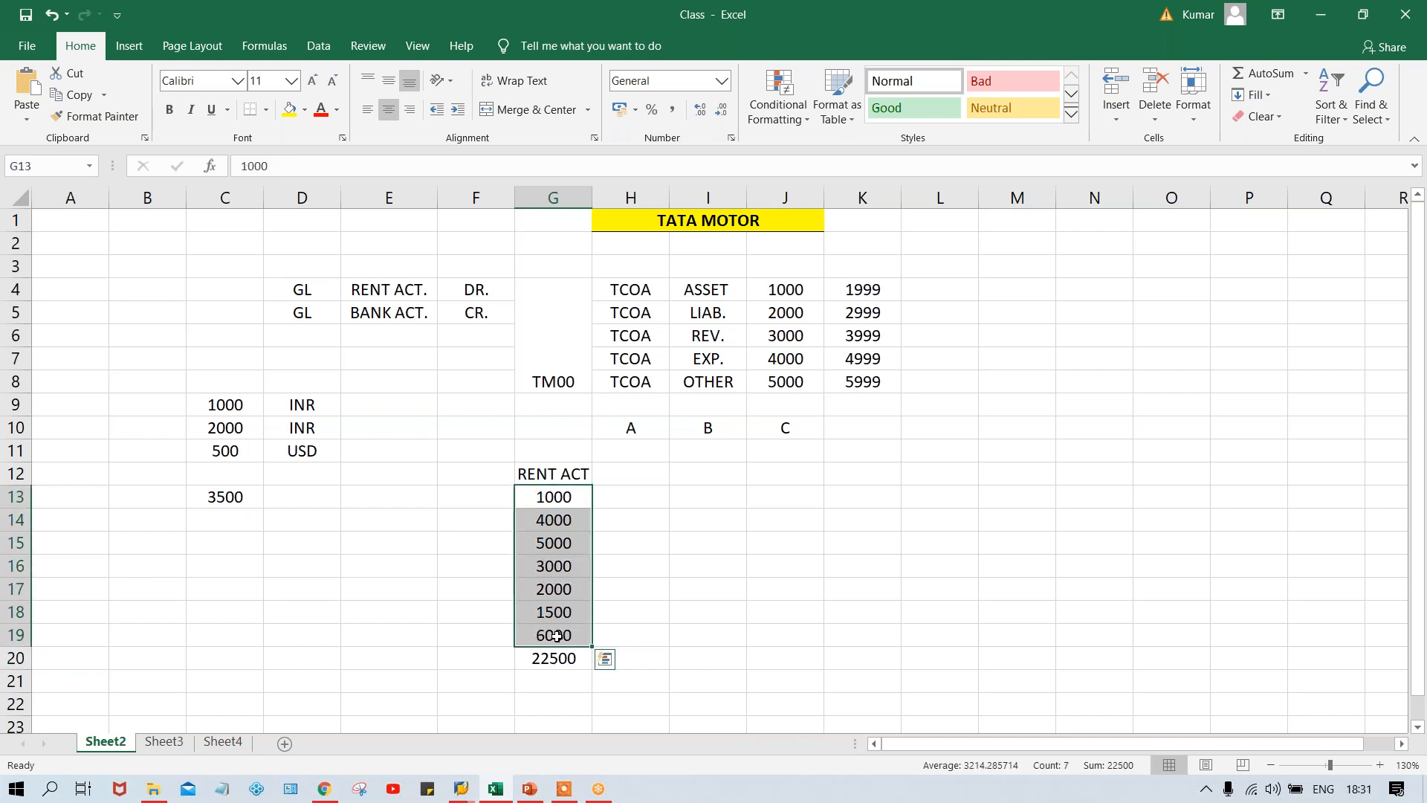
{"action": "left_click", "coordinate": [536, 659]}
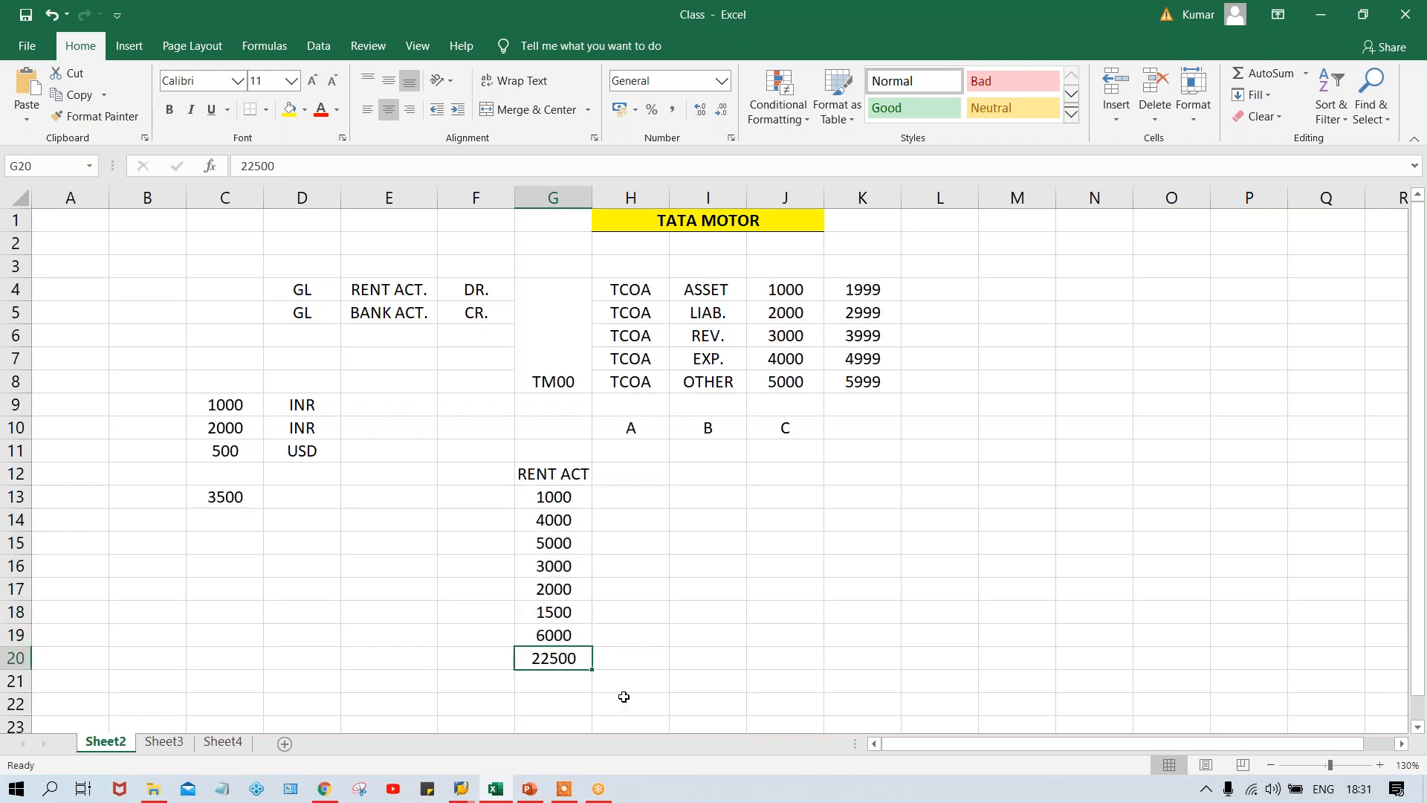
{"action": "left_click", "coordinate": [565, 512]}
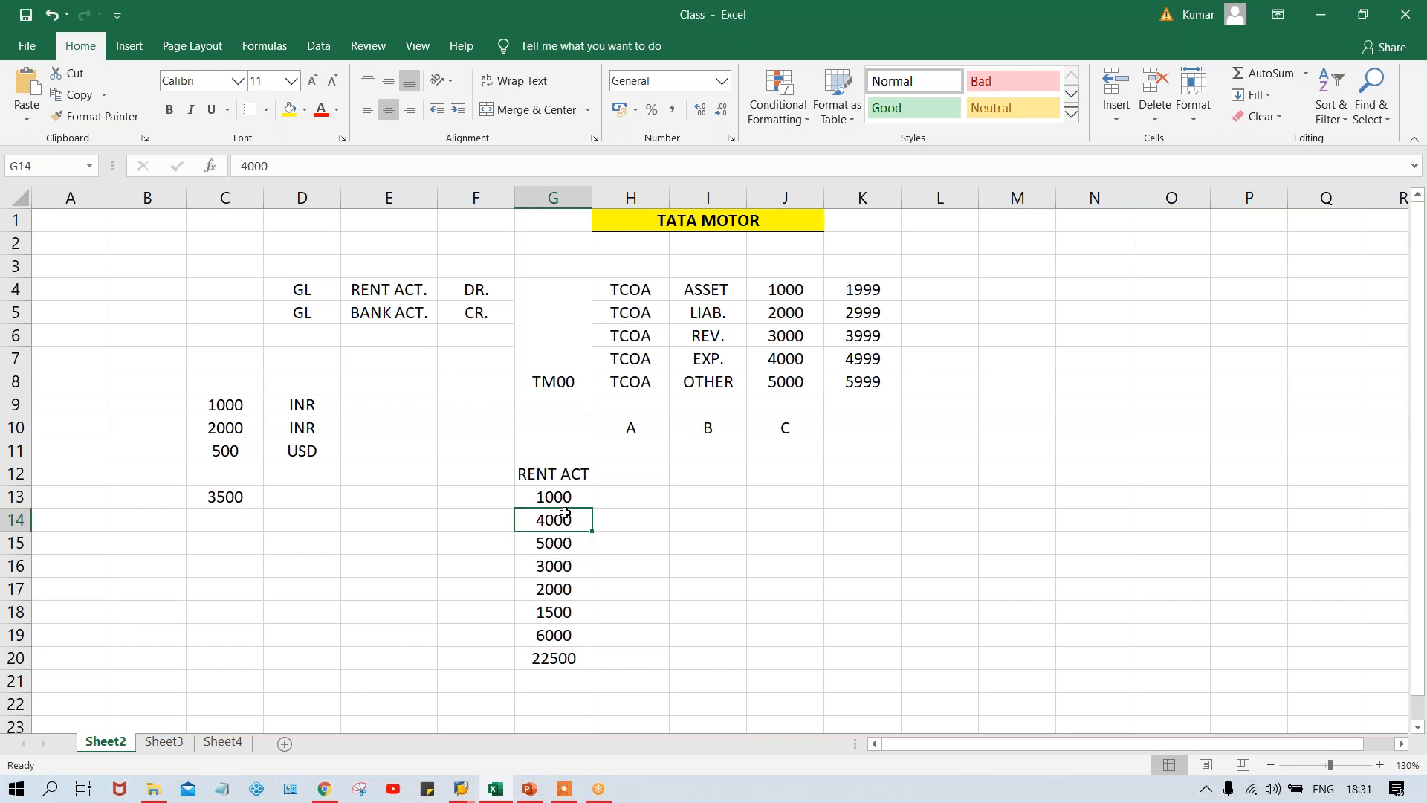
{"action": "key", "text": "alt+Tab"}
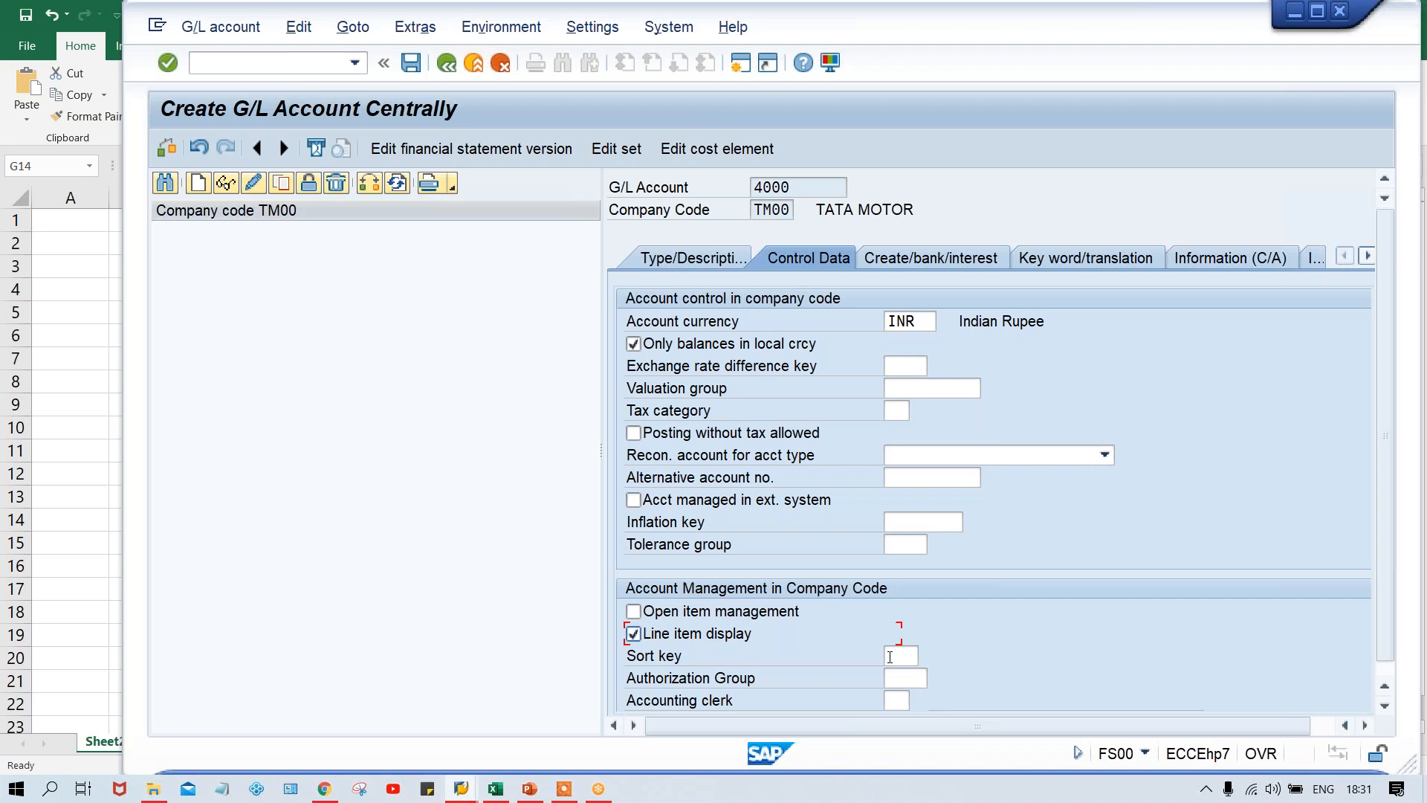
{"action": "left_click", "coordinate": [505, 792]}
{"action": "left_click", "coordinate": [559, 661]}
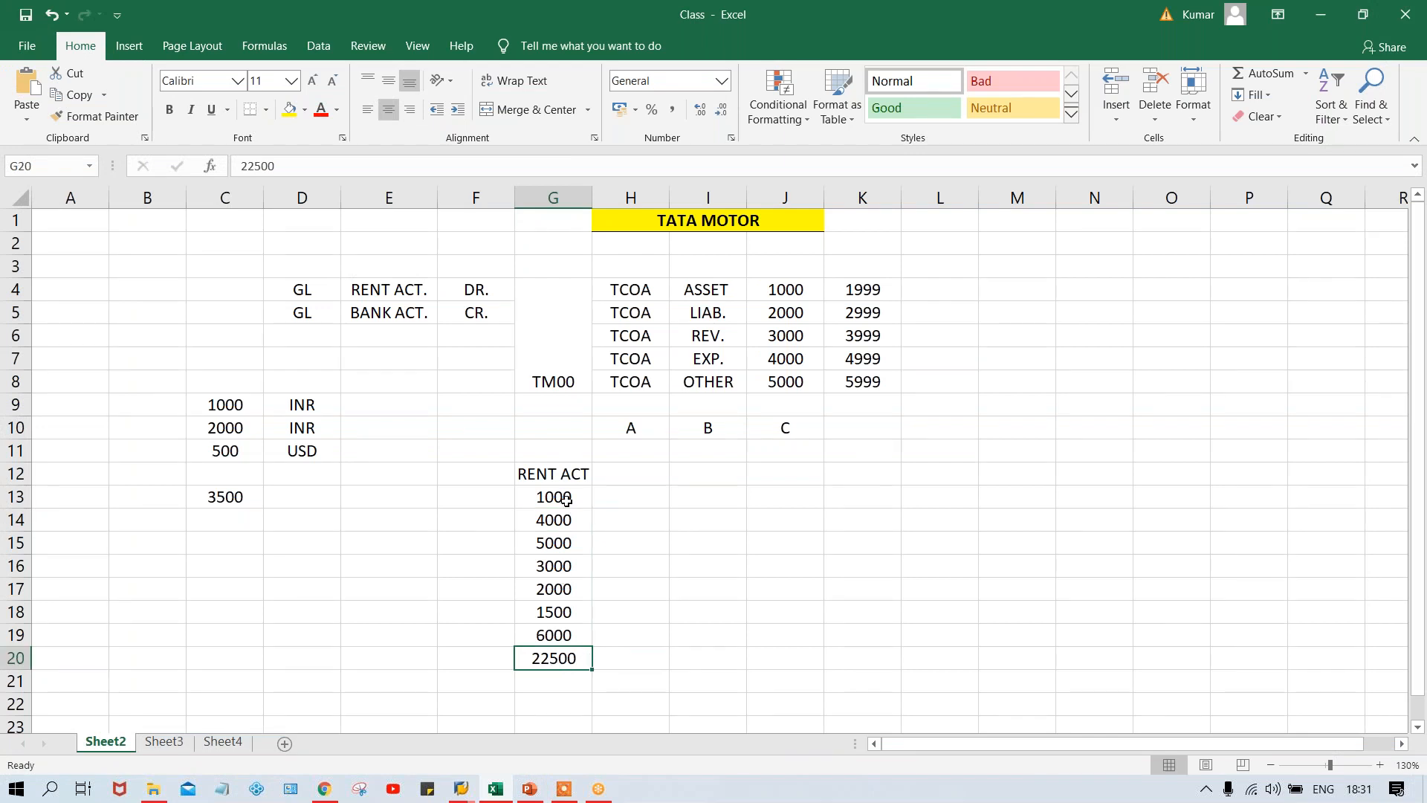
{"action": "left_click_drag", "start_coordinate": [566, 498], "coordinate": [578, 629]}
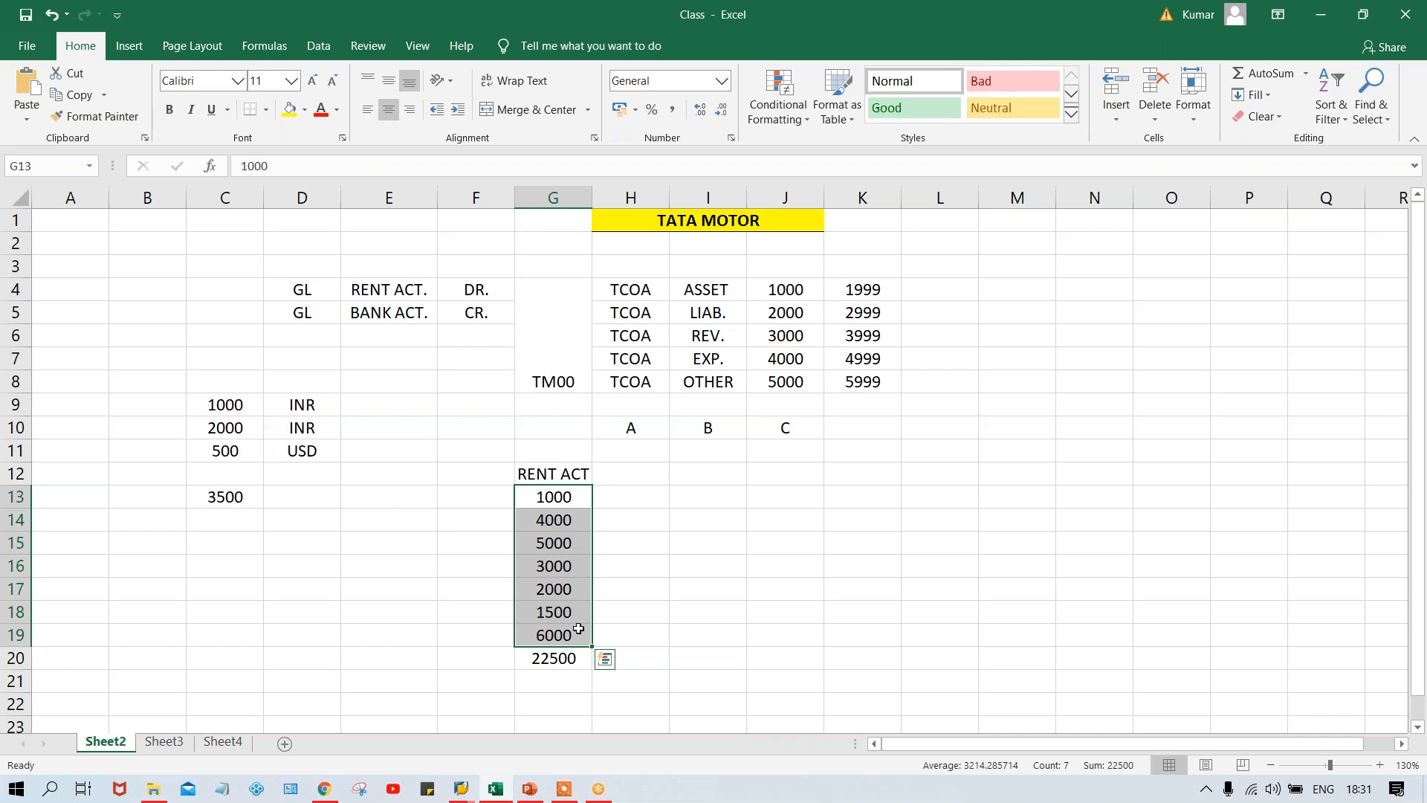
{"action": "left_click", "coordinate": [532, 654]}
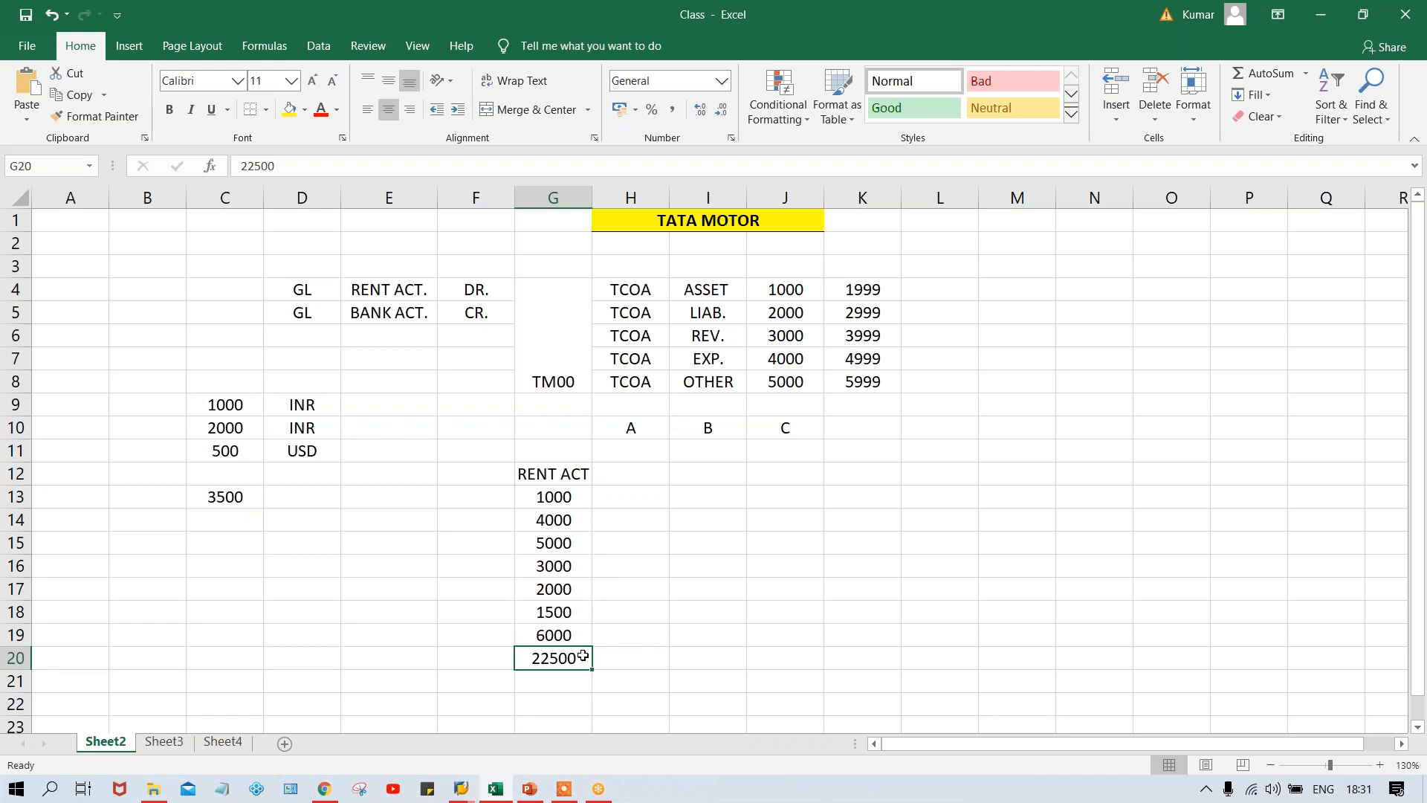
{"action": "left_click_drag", "start_coordinate": [562, 497], "coordinate": [573, 632]}
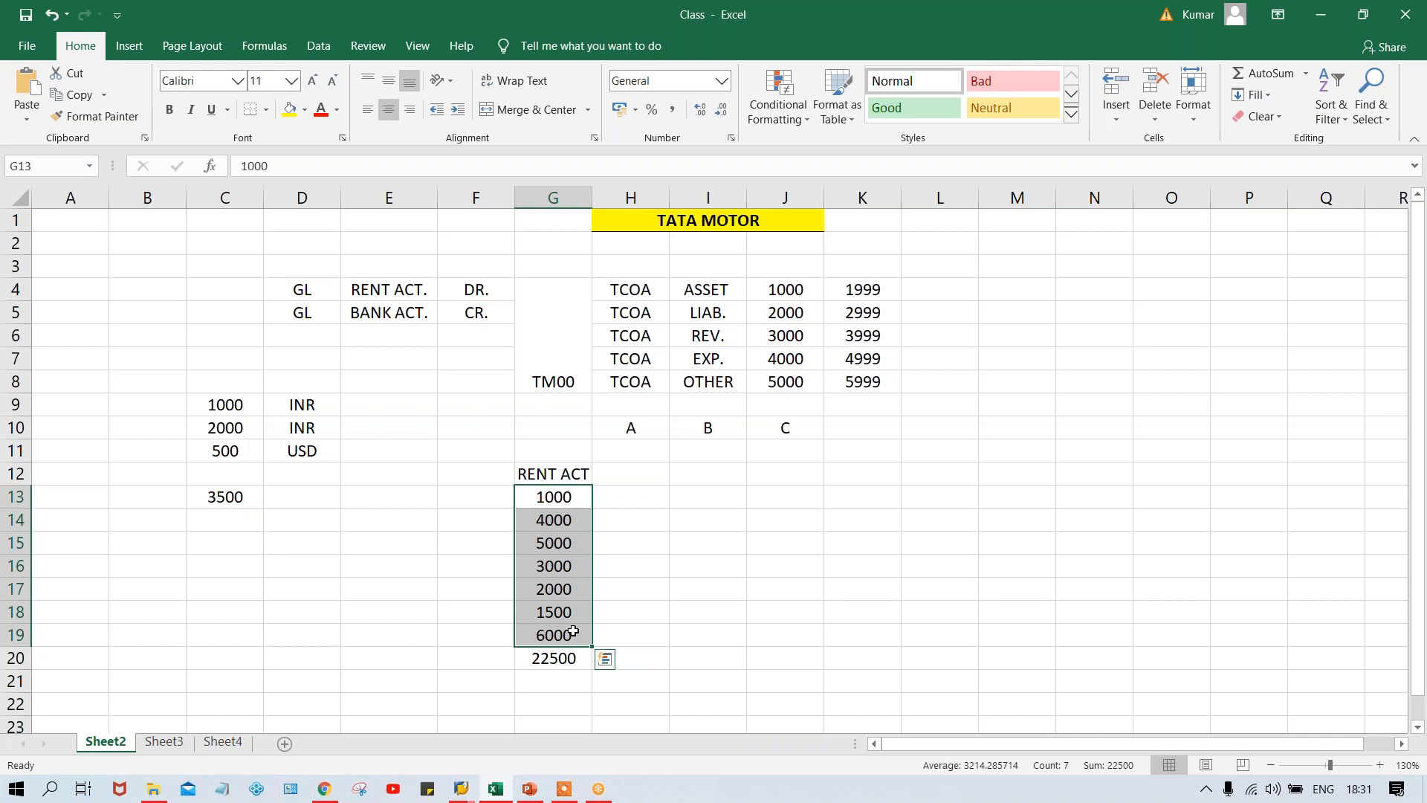
{"action": "left_click", "coordinate": [545, 660]}
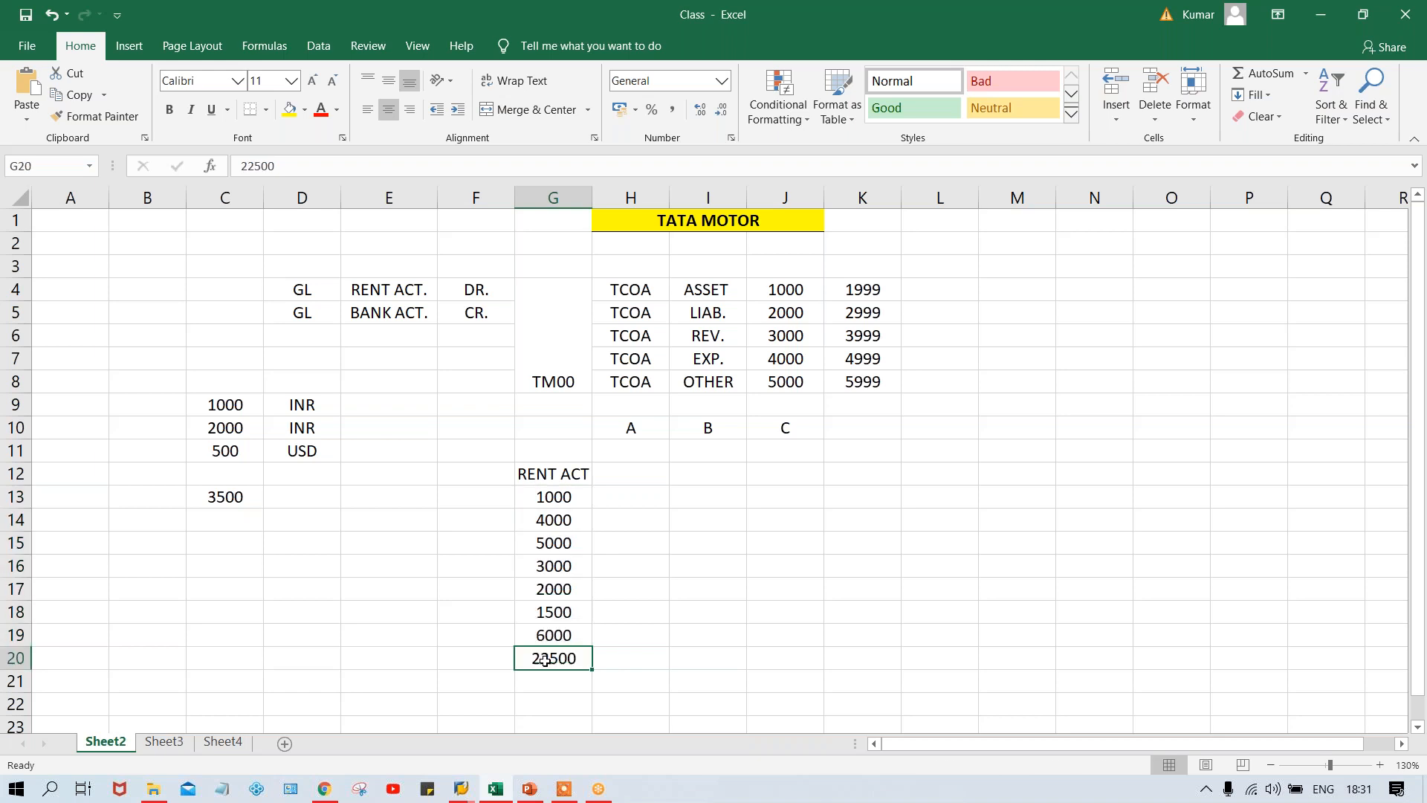
Switch to SAP and set the sort key of G/L account 4000 to 001
{"action": "key", "text": "alt+Tab"}
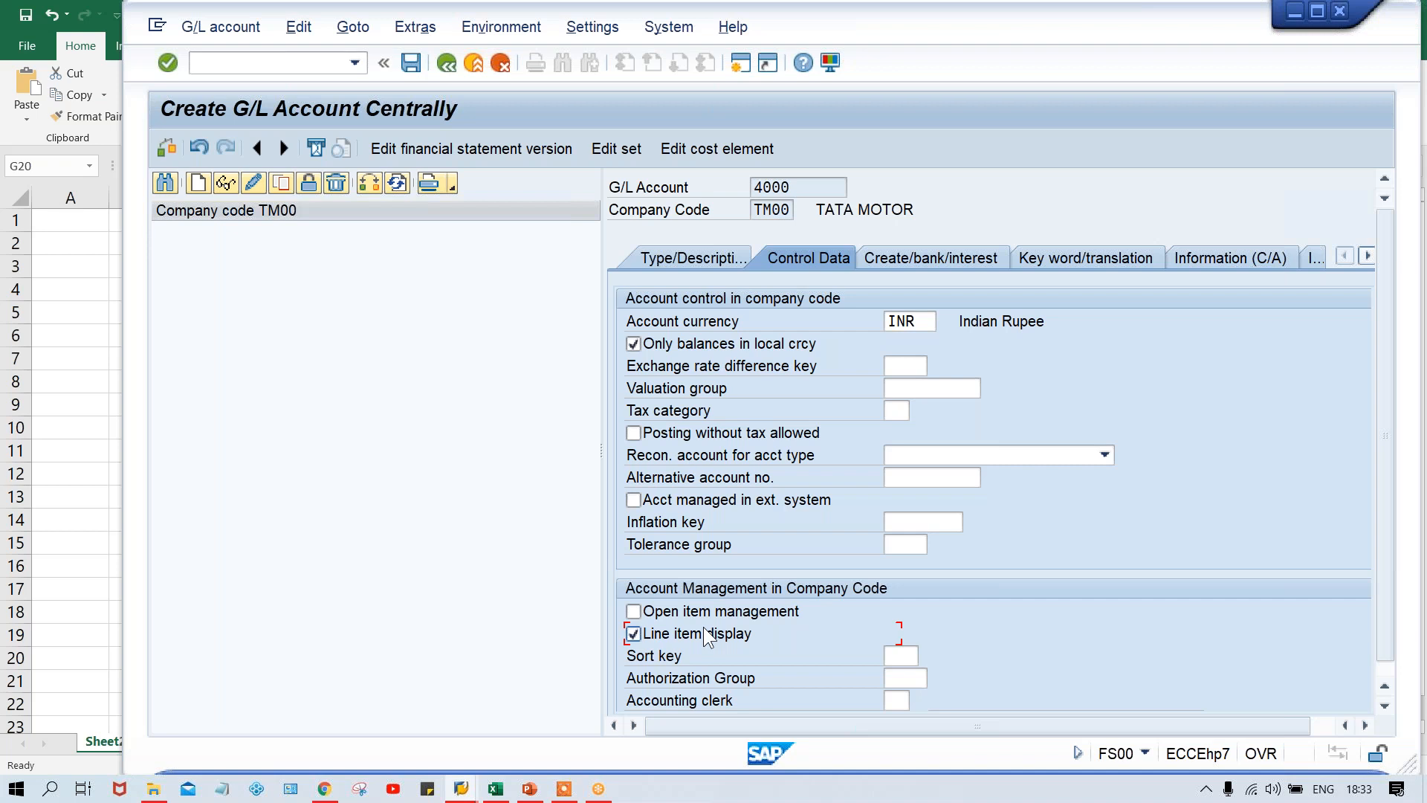
{"action": "left_click", "coordinate": [915, 656]}
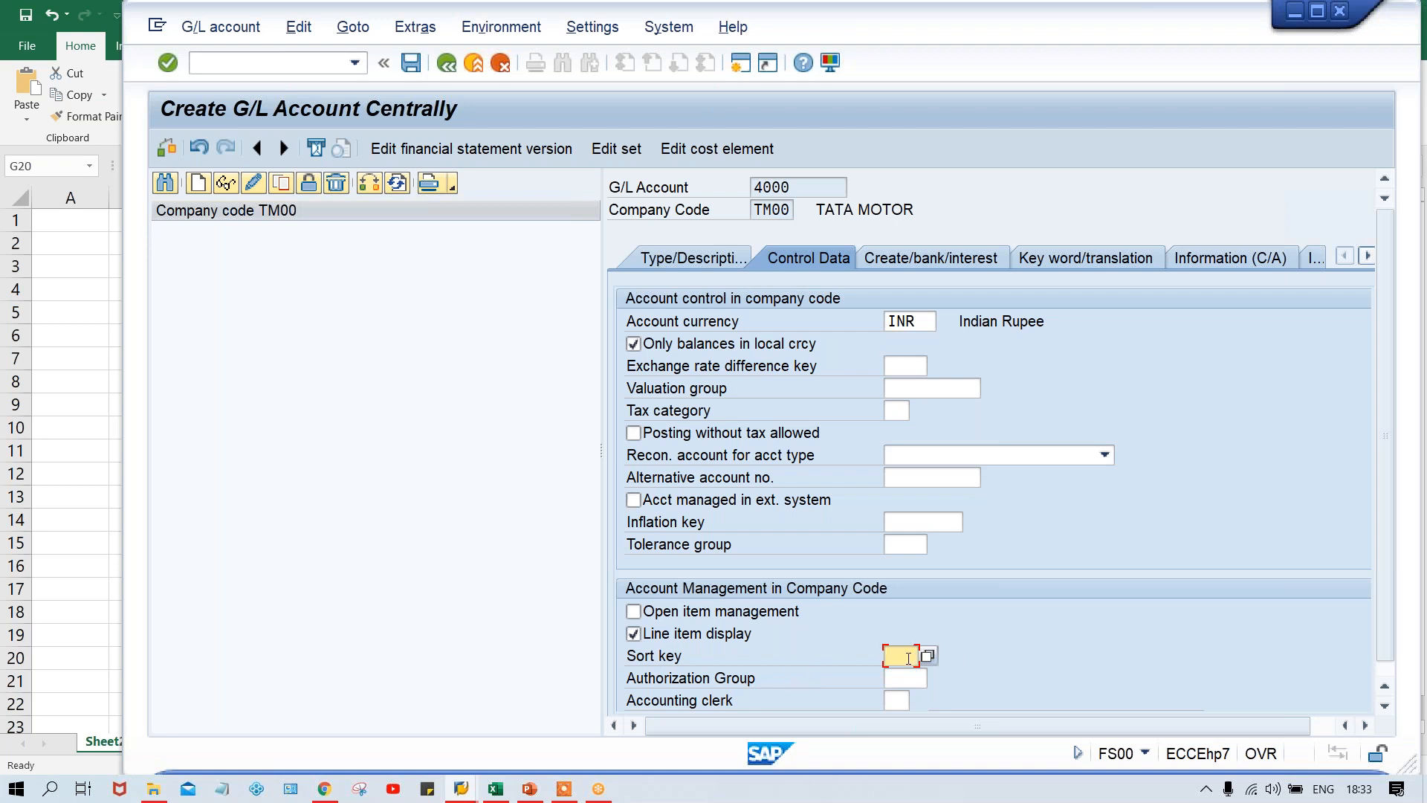
{"action": "type", "text": "00"}
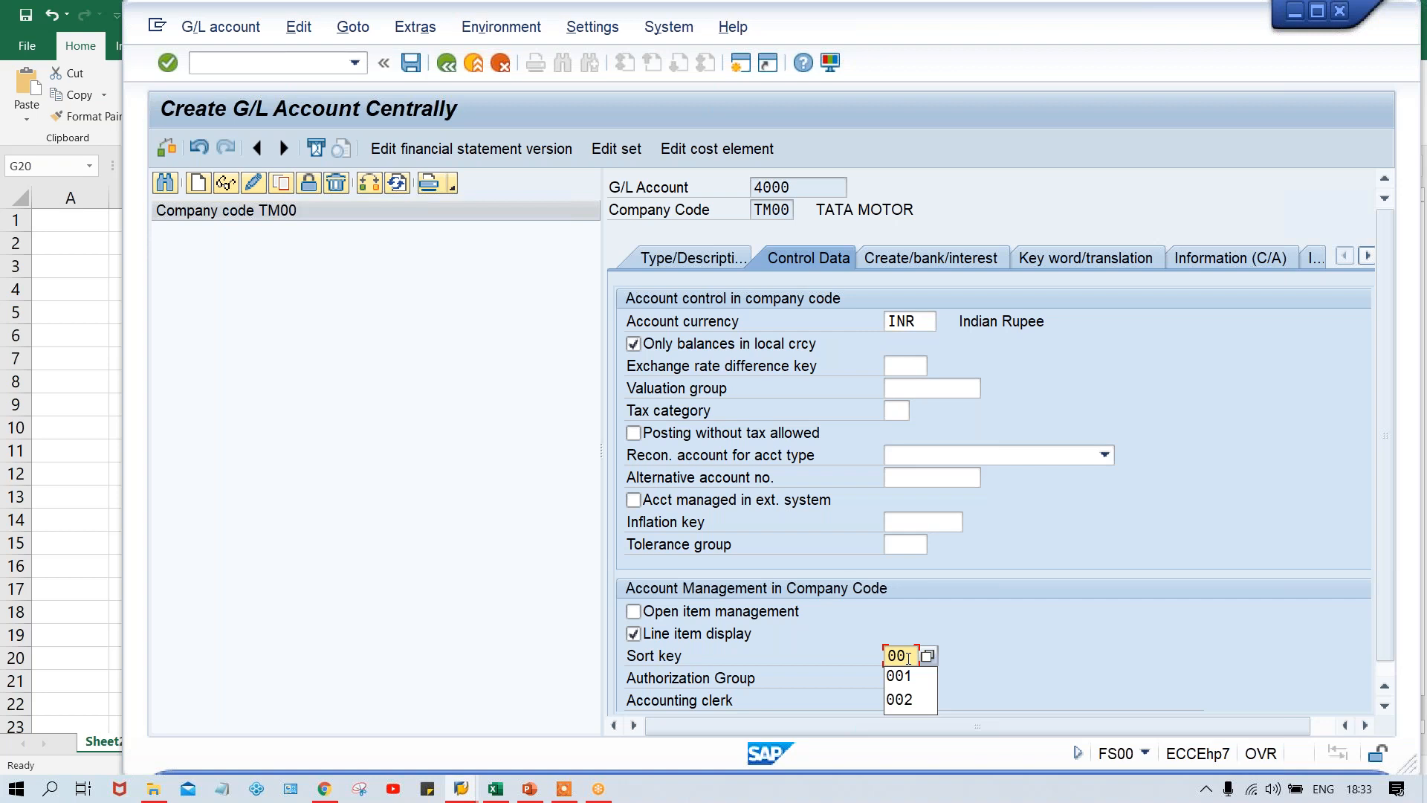
{"action": "key", "text": "Down"}
{"action": "key", "text": "Return"}
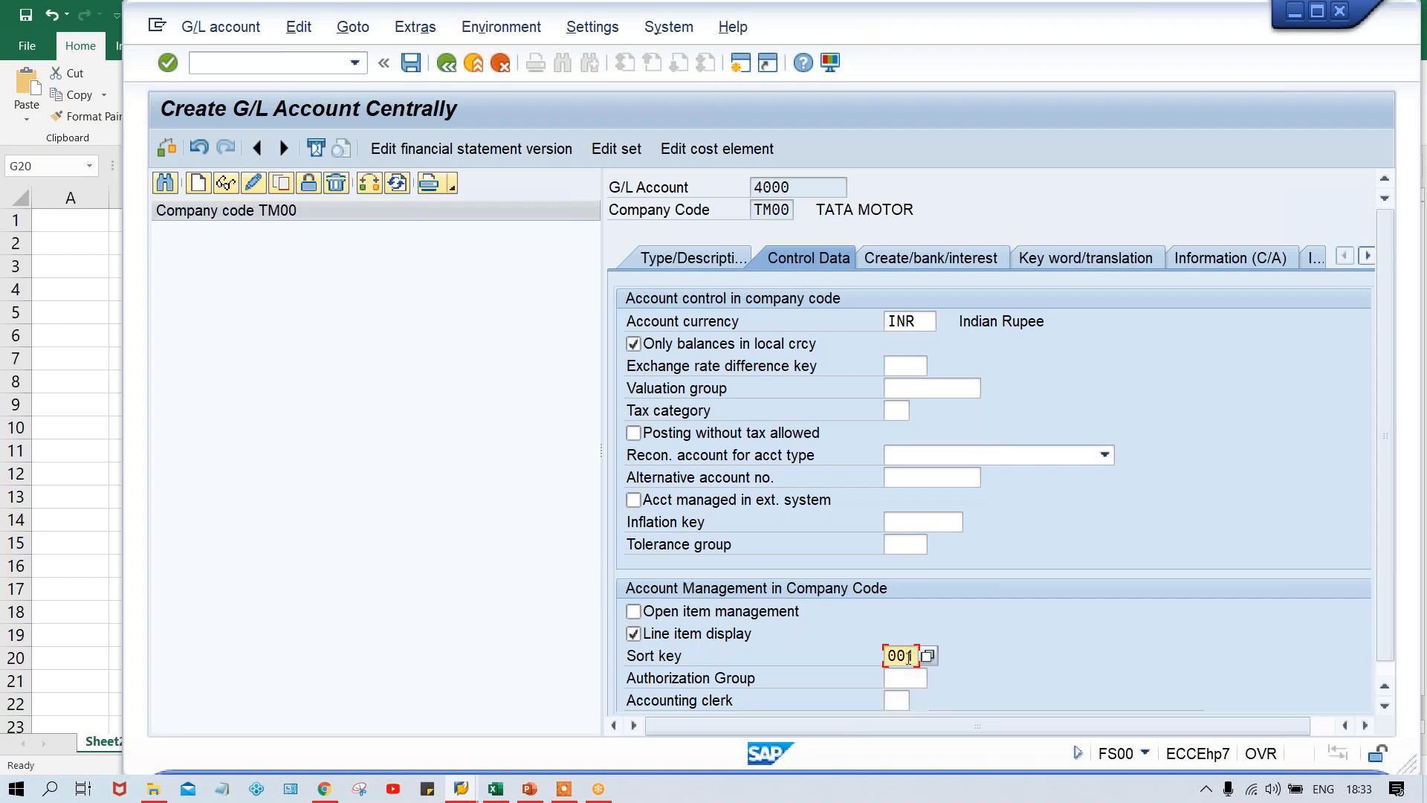
{"action": "key", "text": "Return"}
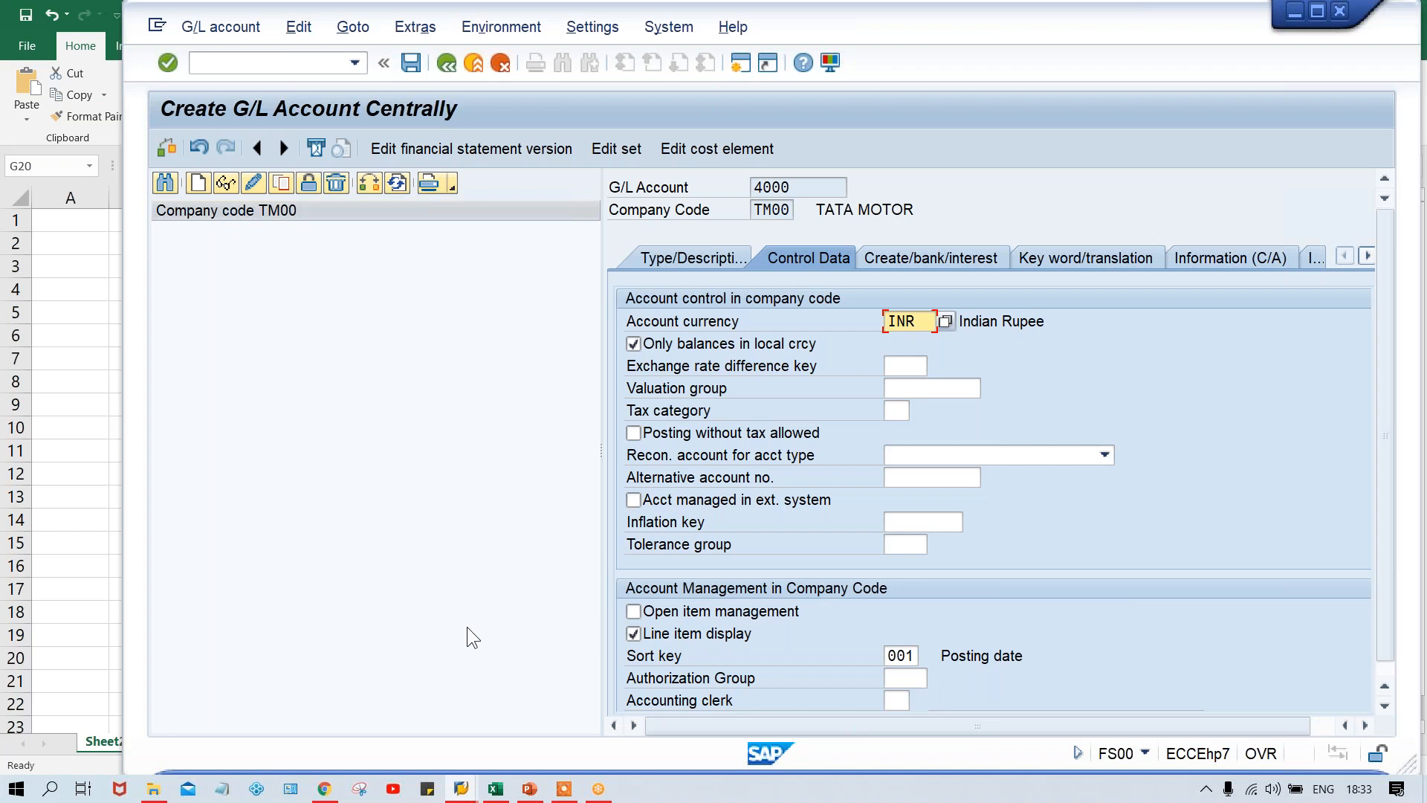
Switch to Excel and replace the RENT ACT heading in G12 with AMT
{"action": "left_click", "coordinate": [496, 789]}
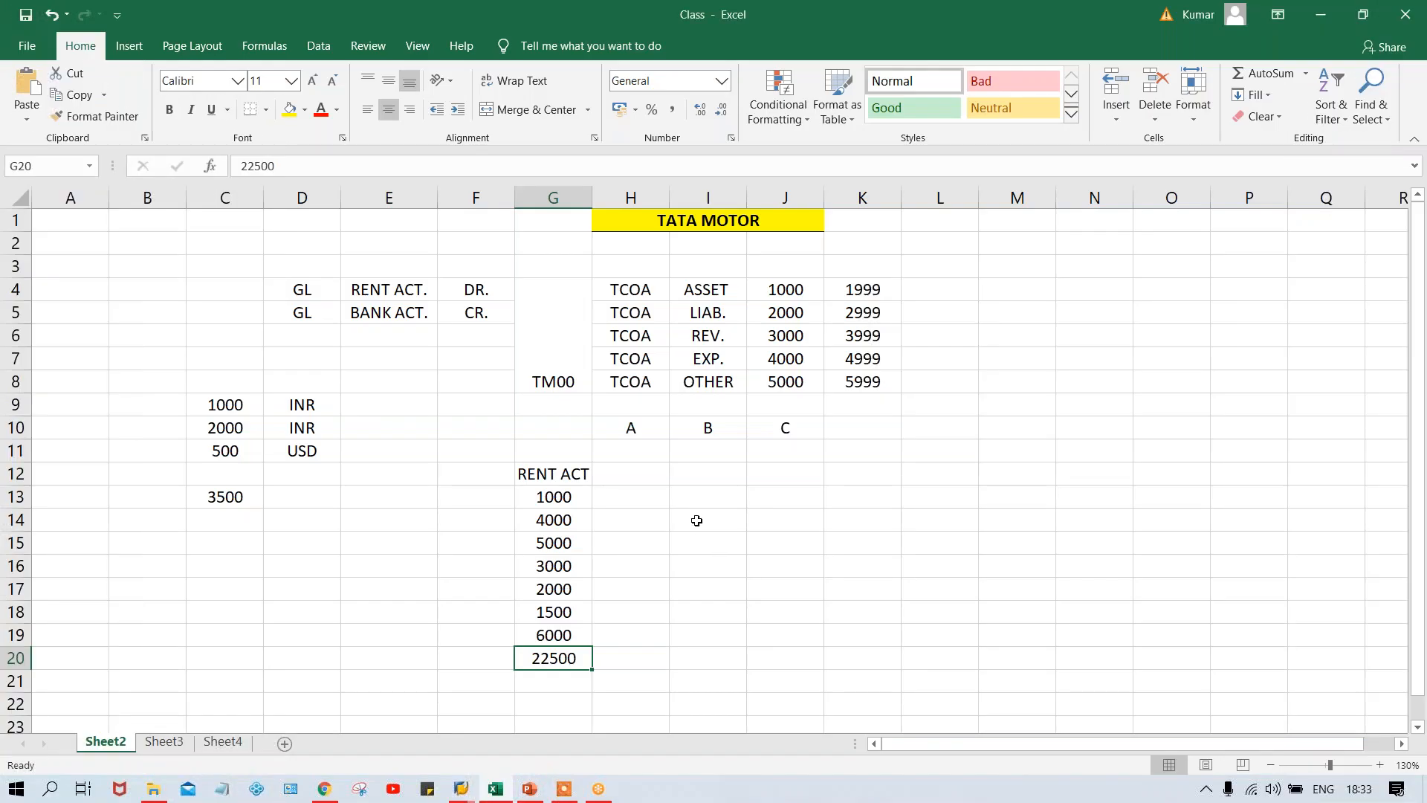
{"action": "left_click", "coordinate": [469, 497]}
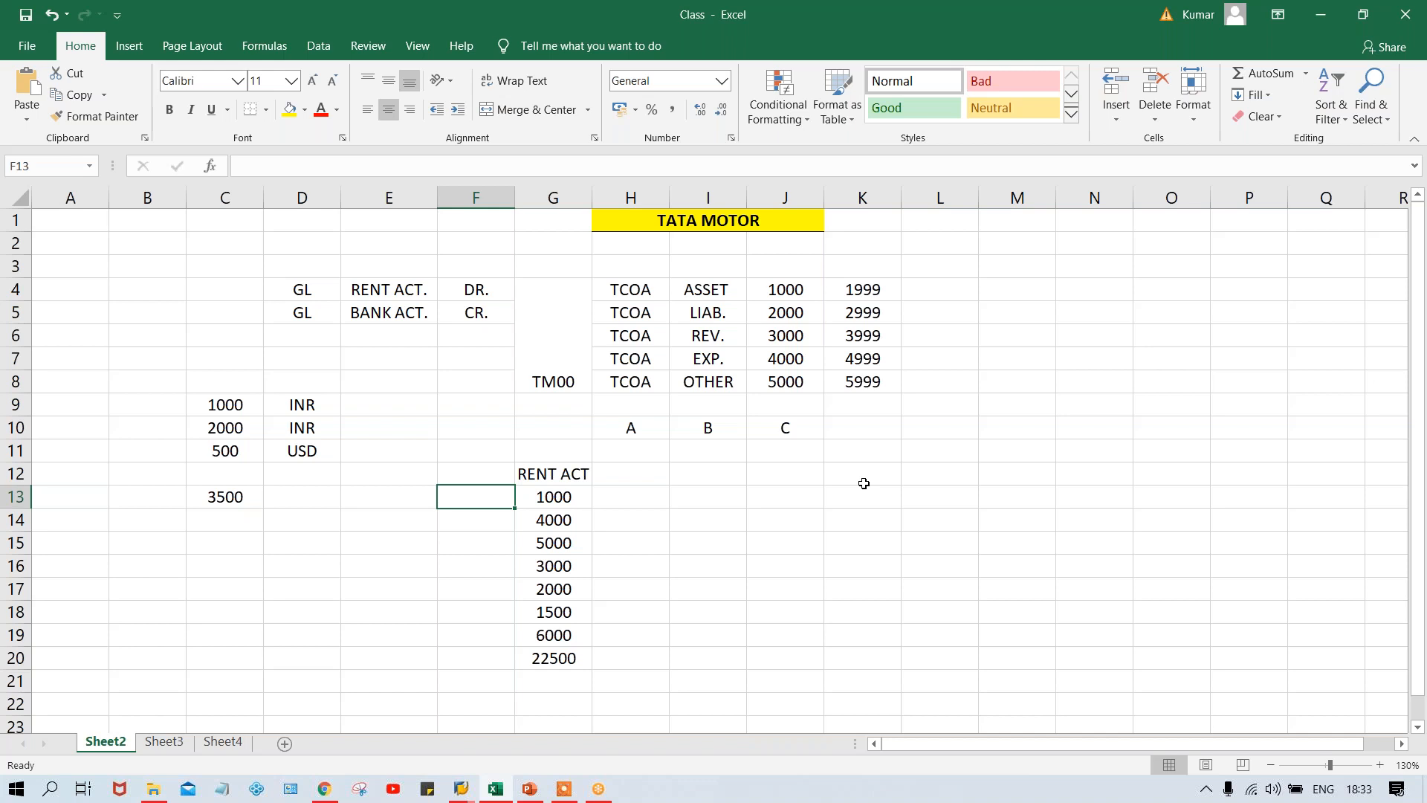
{"action": "left_click", "coordinate": [552, 473]}
{"action": "key", "text": "Delete"}
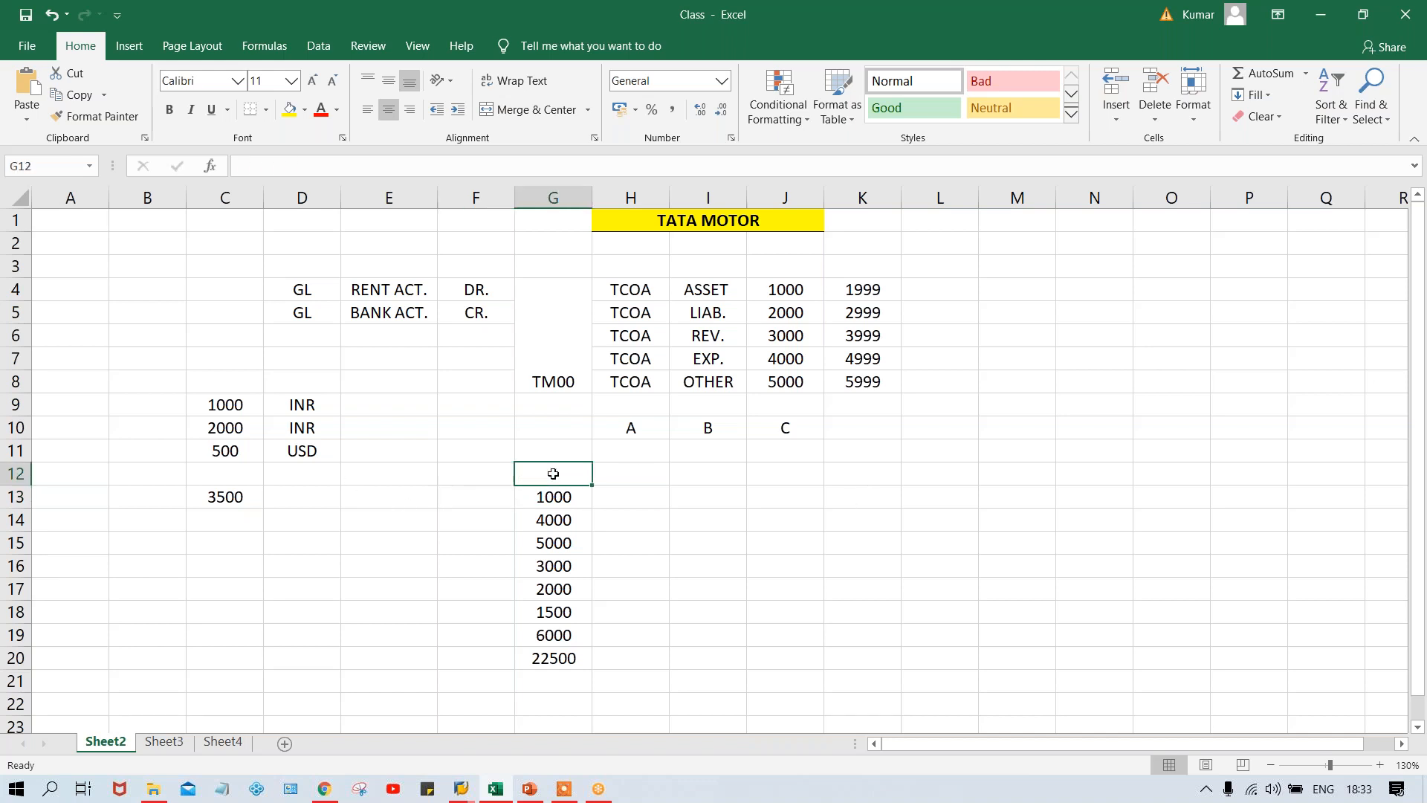
{"action": "type", "text": "AMT."}
{"action": "key", "text": "Return"}
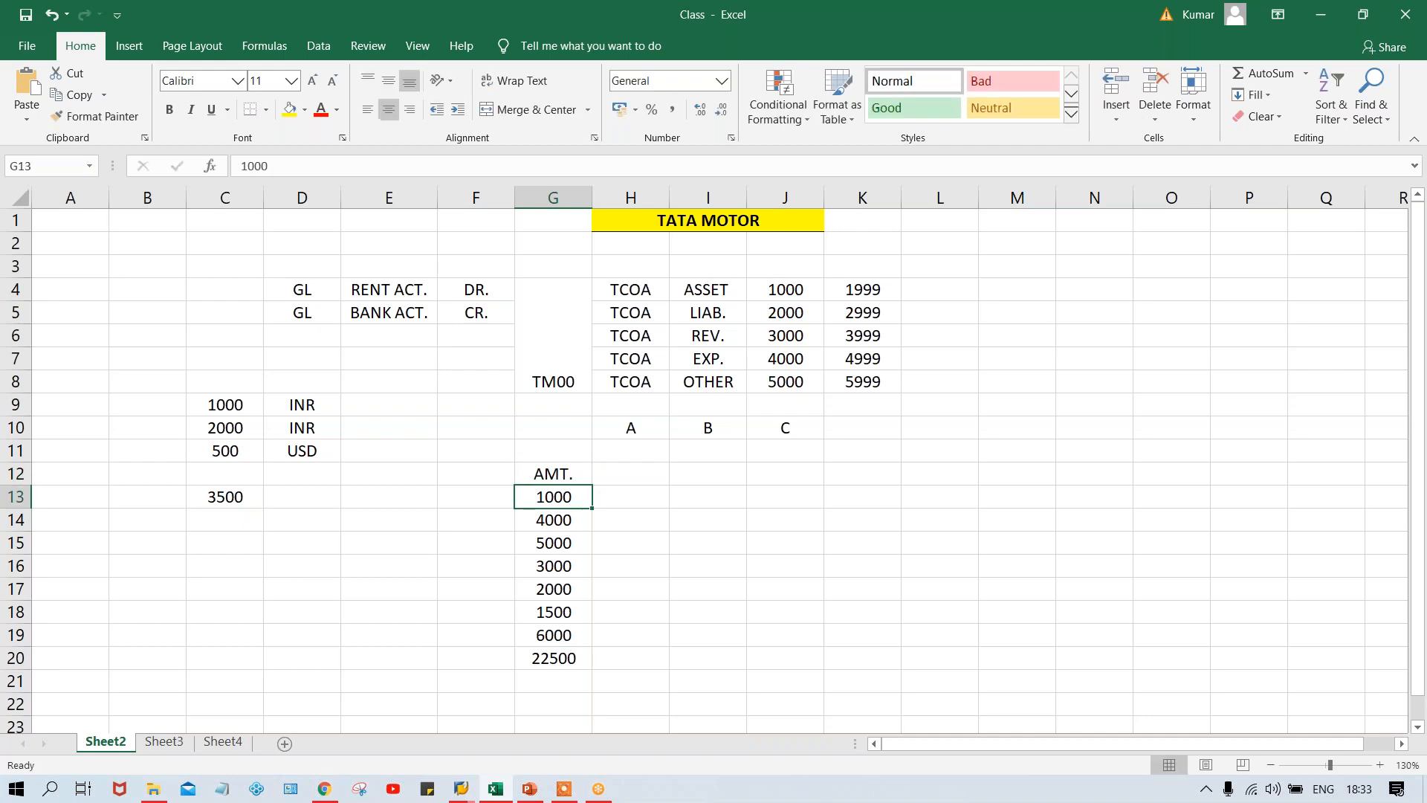
Add the headings CURR., REF. and TEXT in H12 to J12, beside the AMT. heading
{"action": "left_click", "coordinate": [625, 475]}
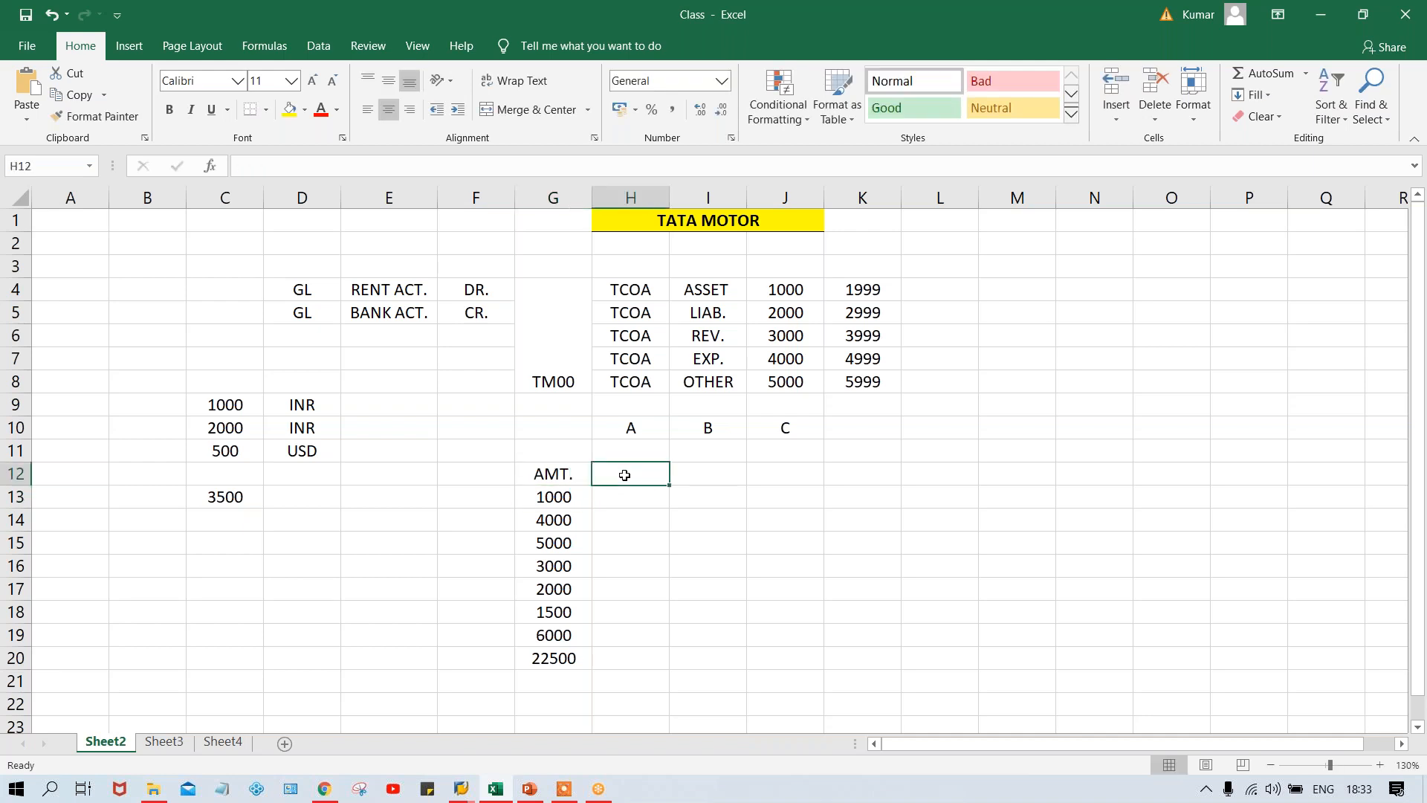
{"action": "type", "text": "CURR."}
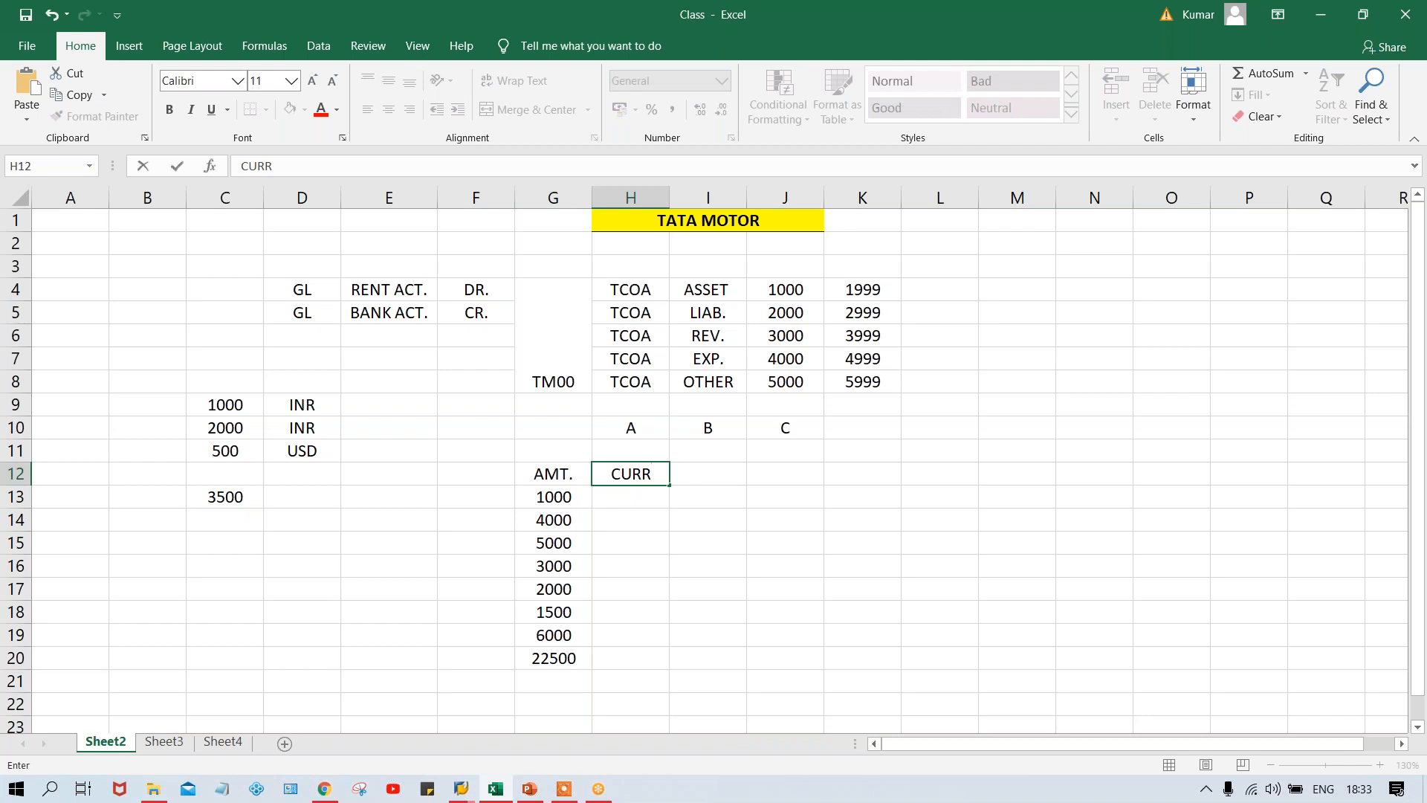
{"action": "key", "text": "Return"}
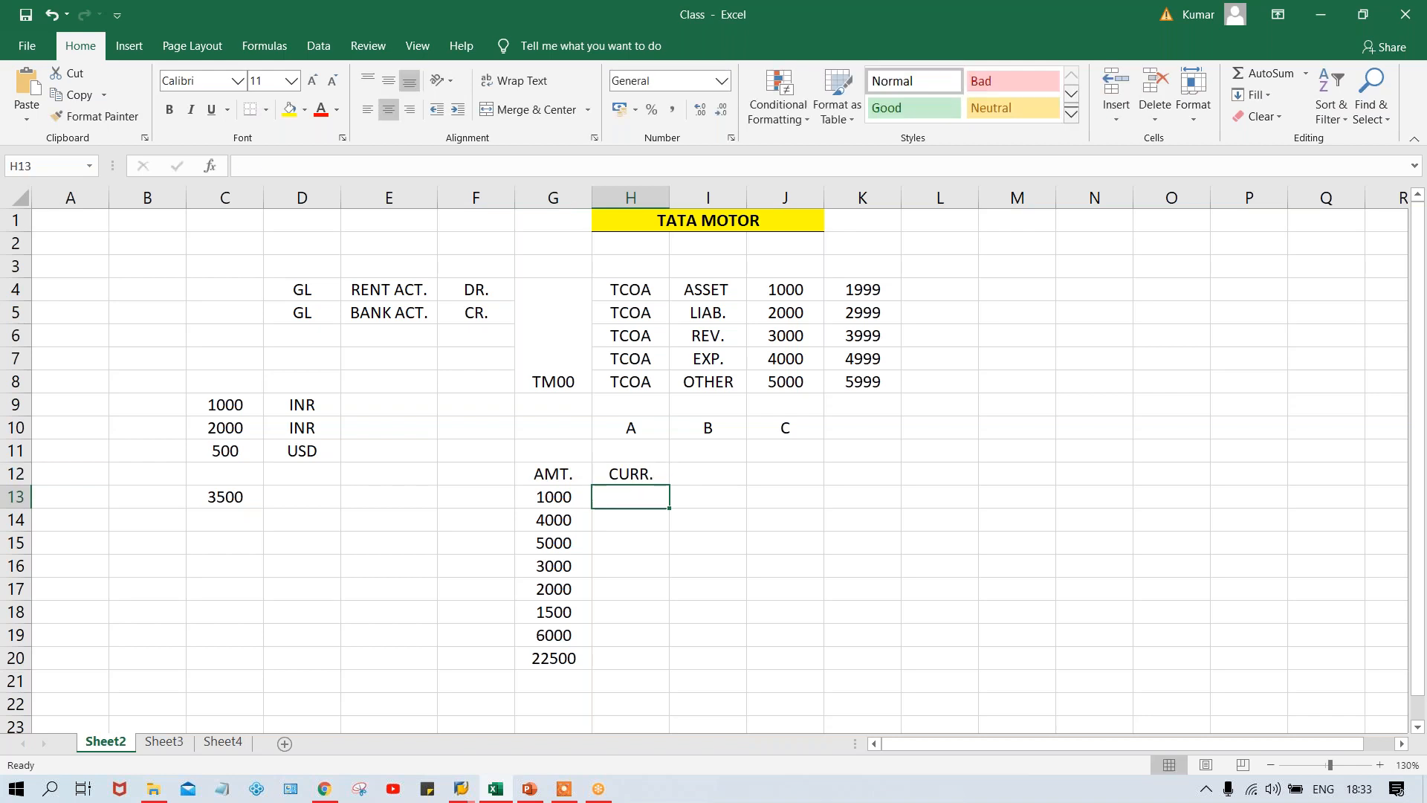
{"action": "left_click", "coordinate": [727, 470]}
{"action": "type", "text": "REF."}
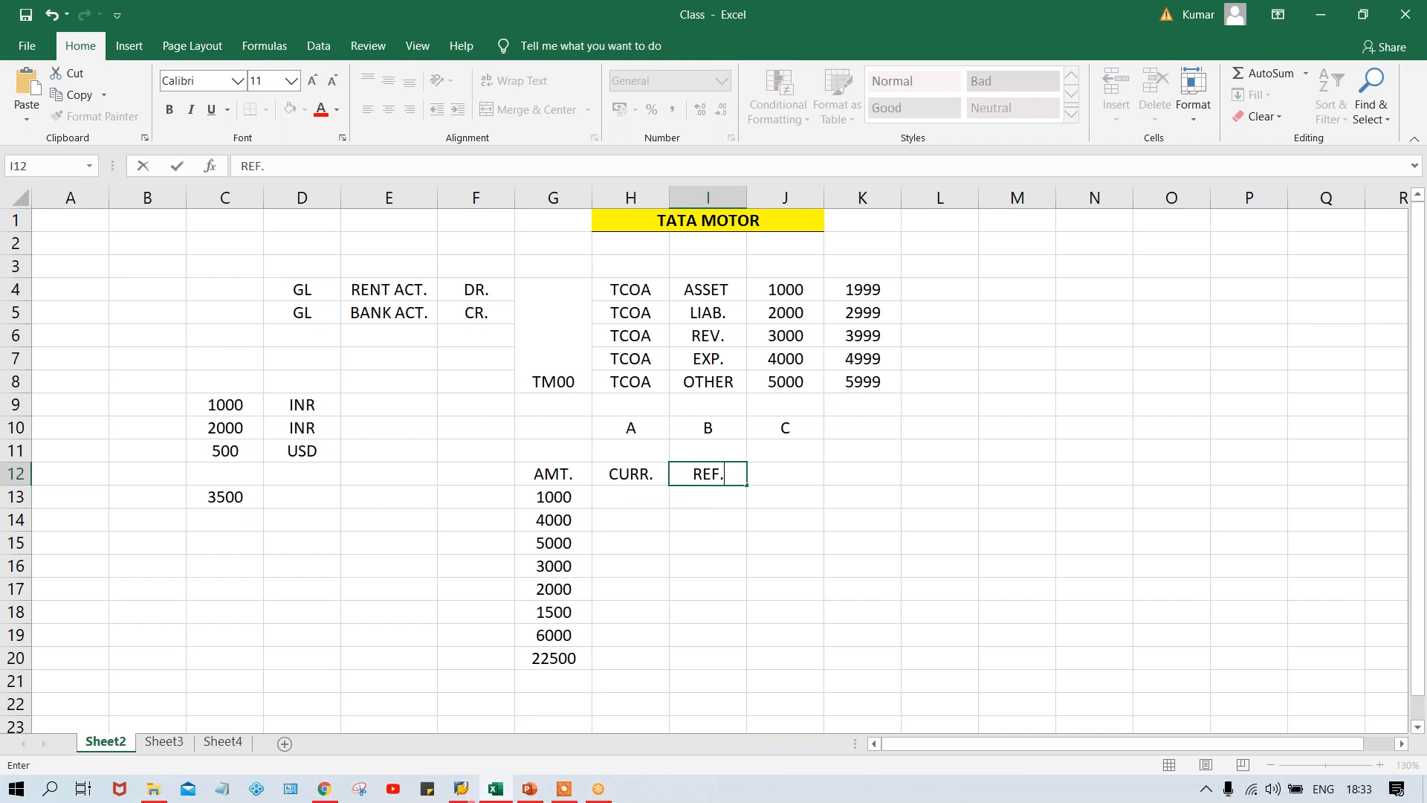
{"action": "key", "text": "Tab"}
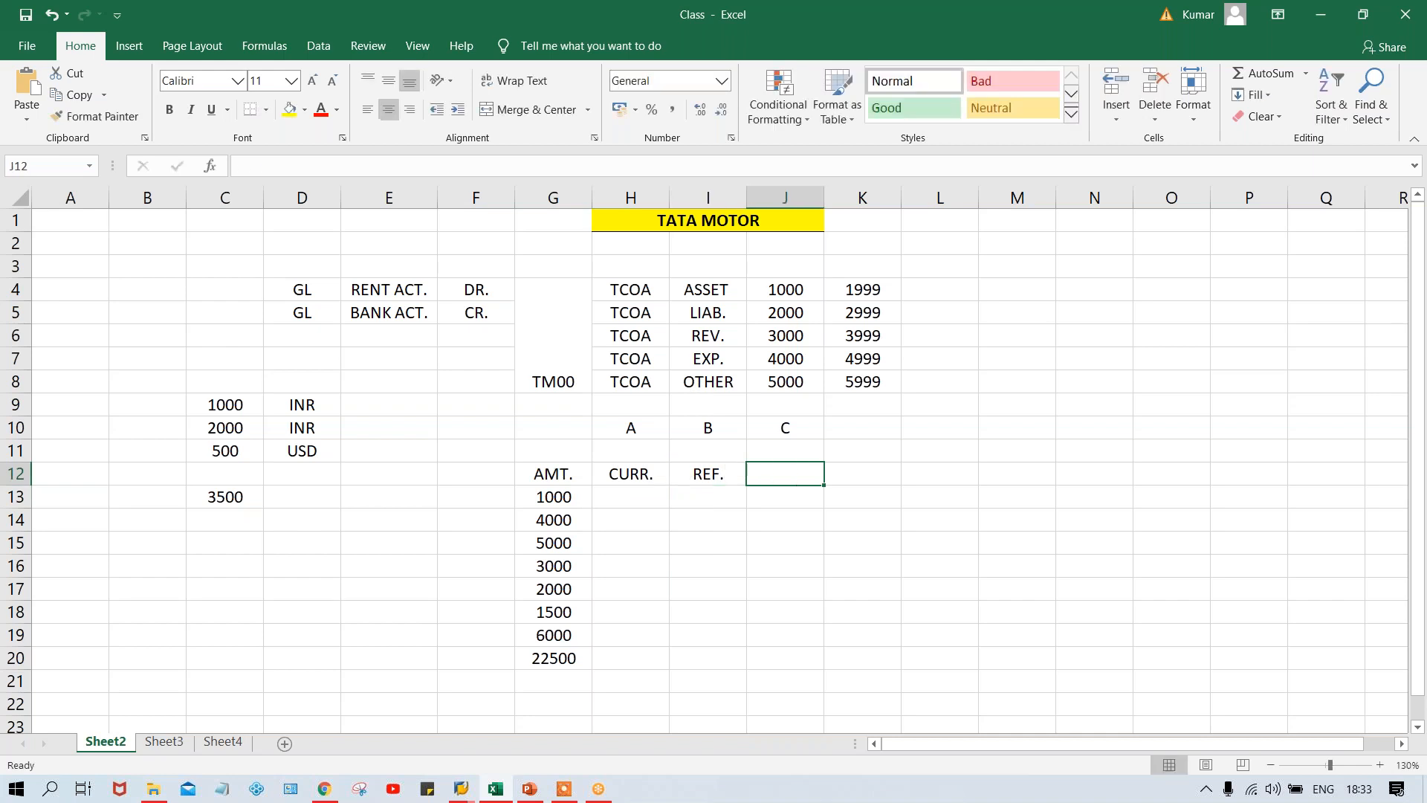
{"action": "type", "text": "TEST"}
{"action": "key", "text": "BackSpace"}
{"action": "key", "text": "BackSpace"}
{"action": "type", "text": "XT"}
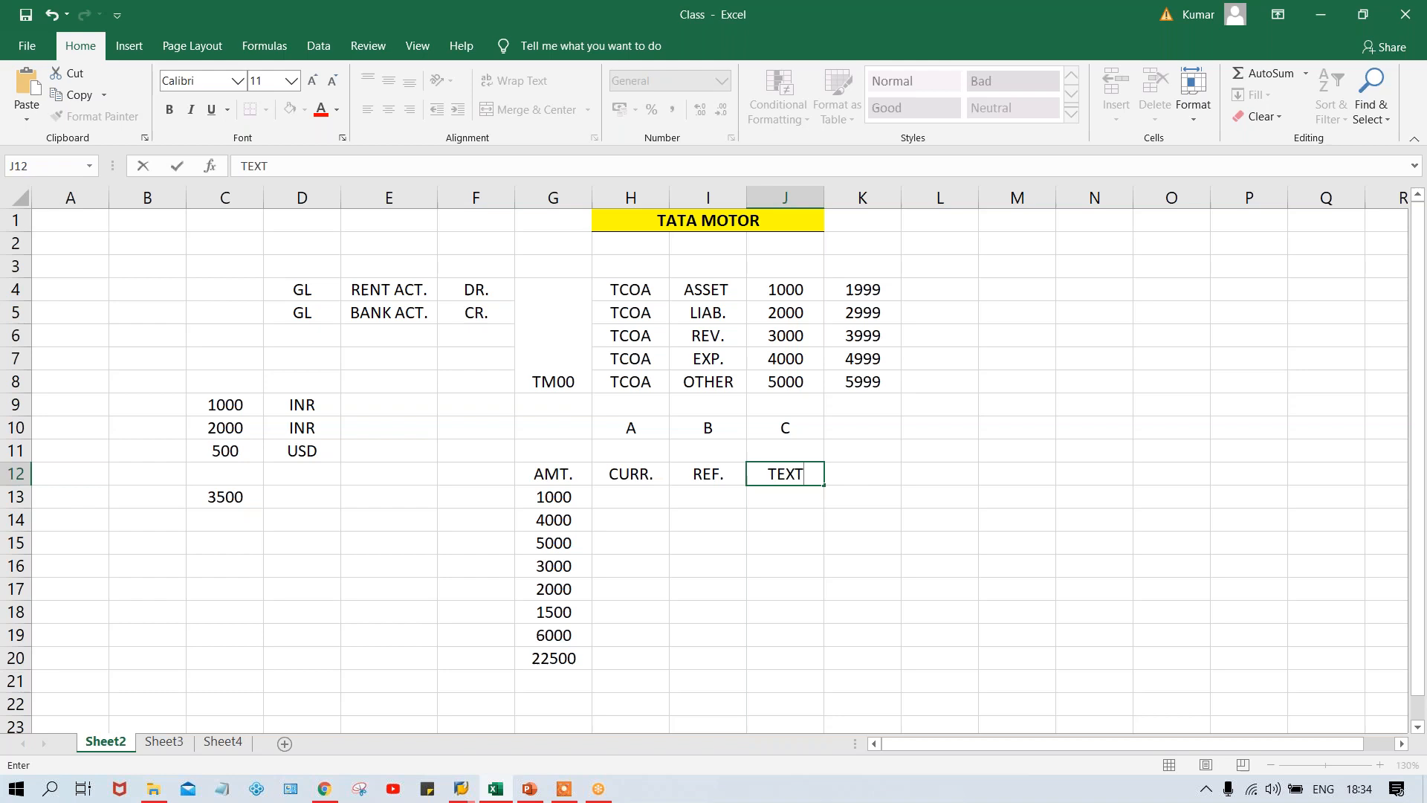
{"action": "key", "text": "Return"}
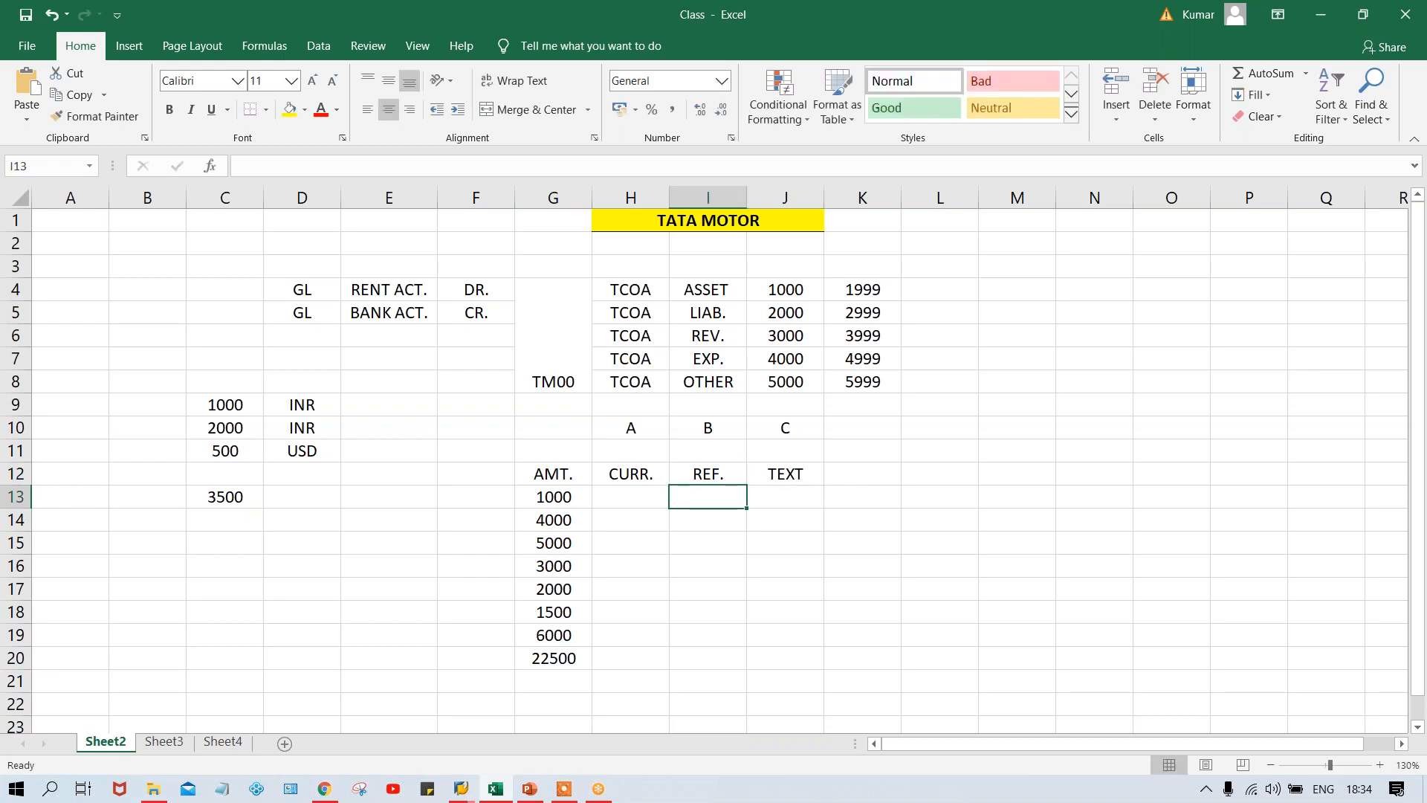
Add the headings PD in F12 and DD in E12, ahead of the AMT. column
{"action": "left_click", "coordinate": [495, 477]}
{"action": "type", "text": "PD"}
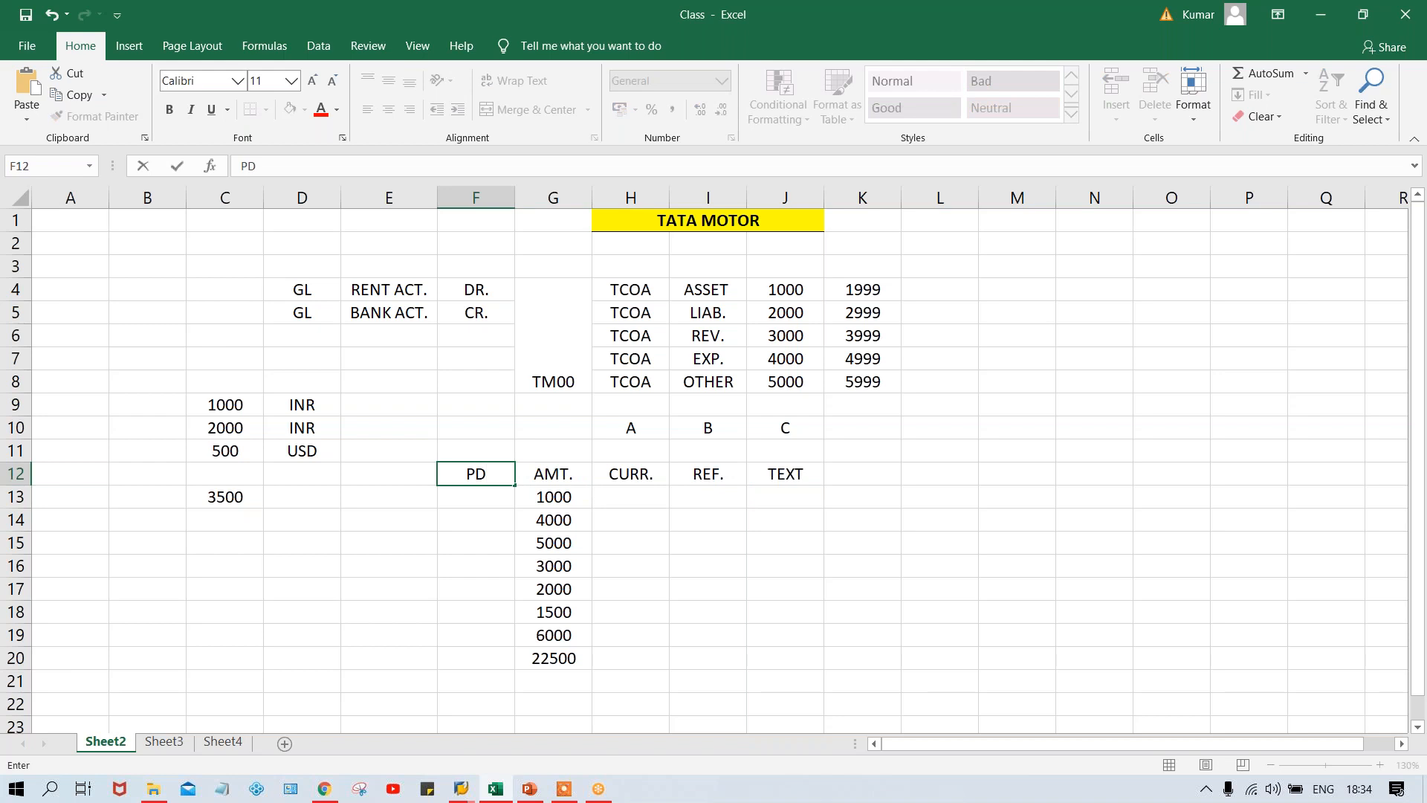
{"action": "key", "text": "Left"}
{"action": "type", "text": "DD"}
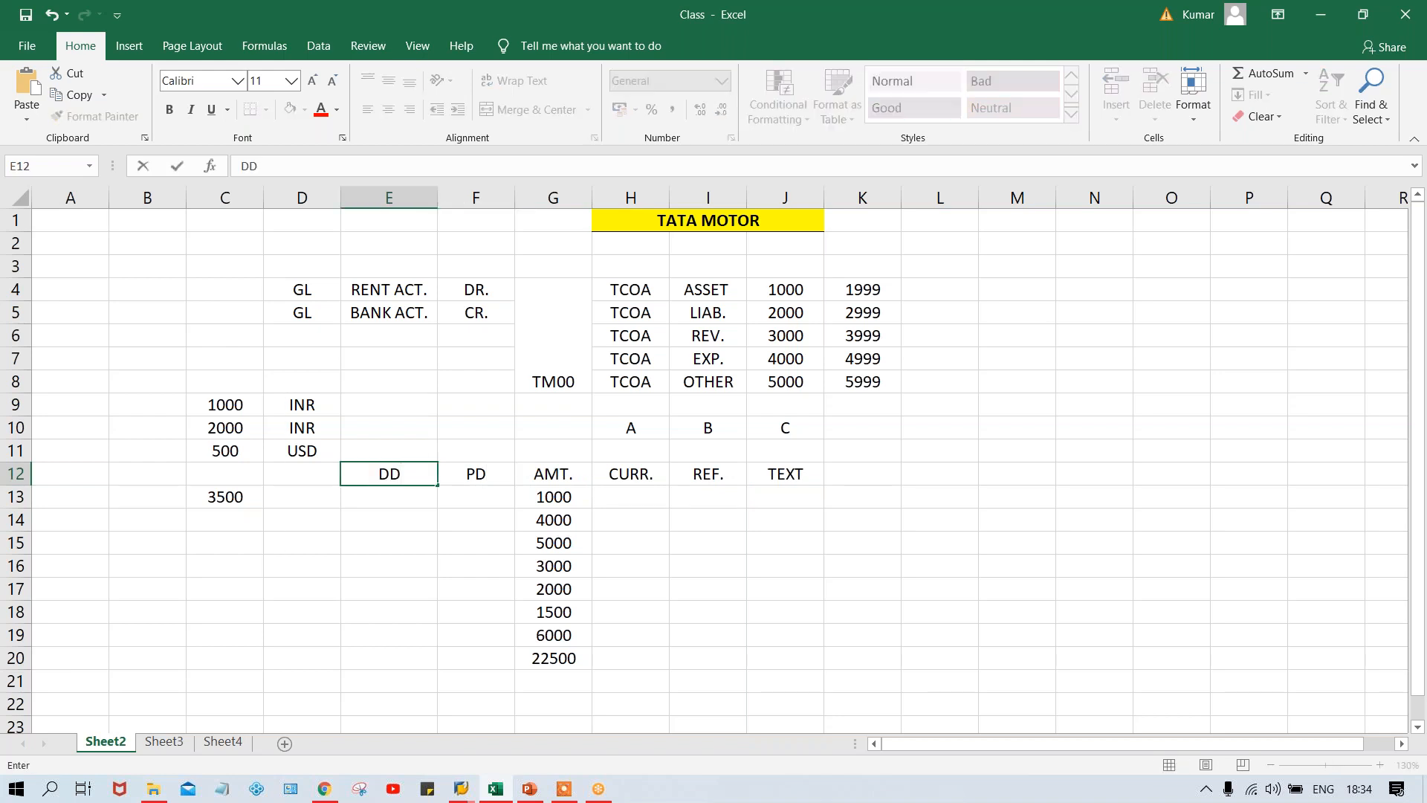
{"action": "key", "text": "Left"}
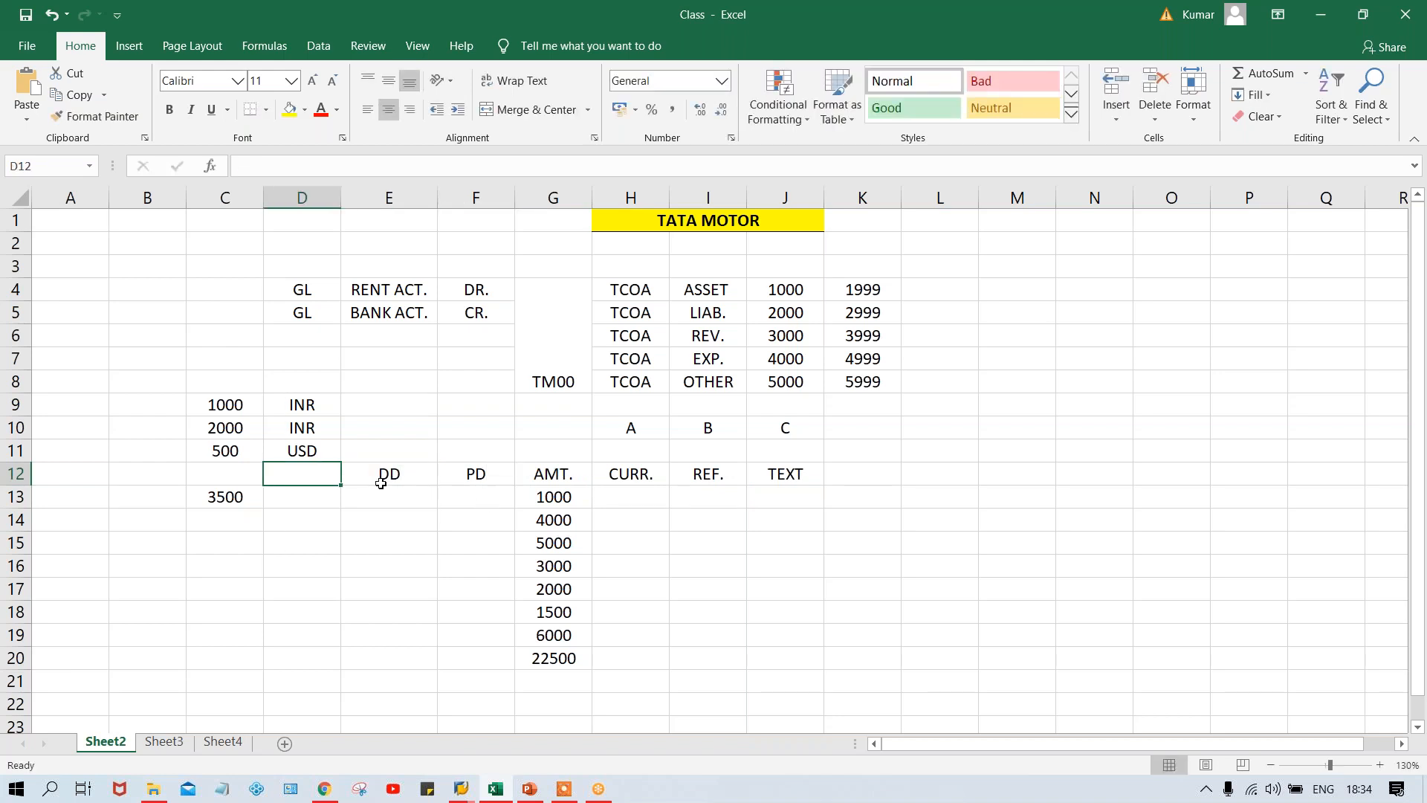
Clear the earlier currency example with its amounts and total from C9 to D14
{"action": "left_click_drag", "start_coordinate": [221, 404], "coordinate": [322, 519]}
{"action": "key", "text": "BackSpace"}
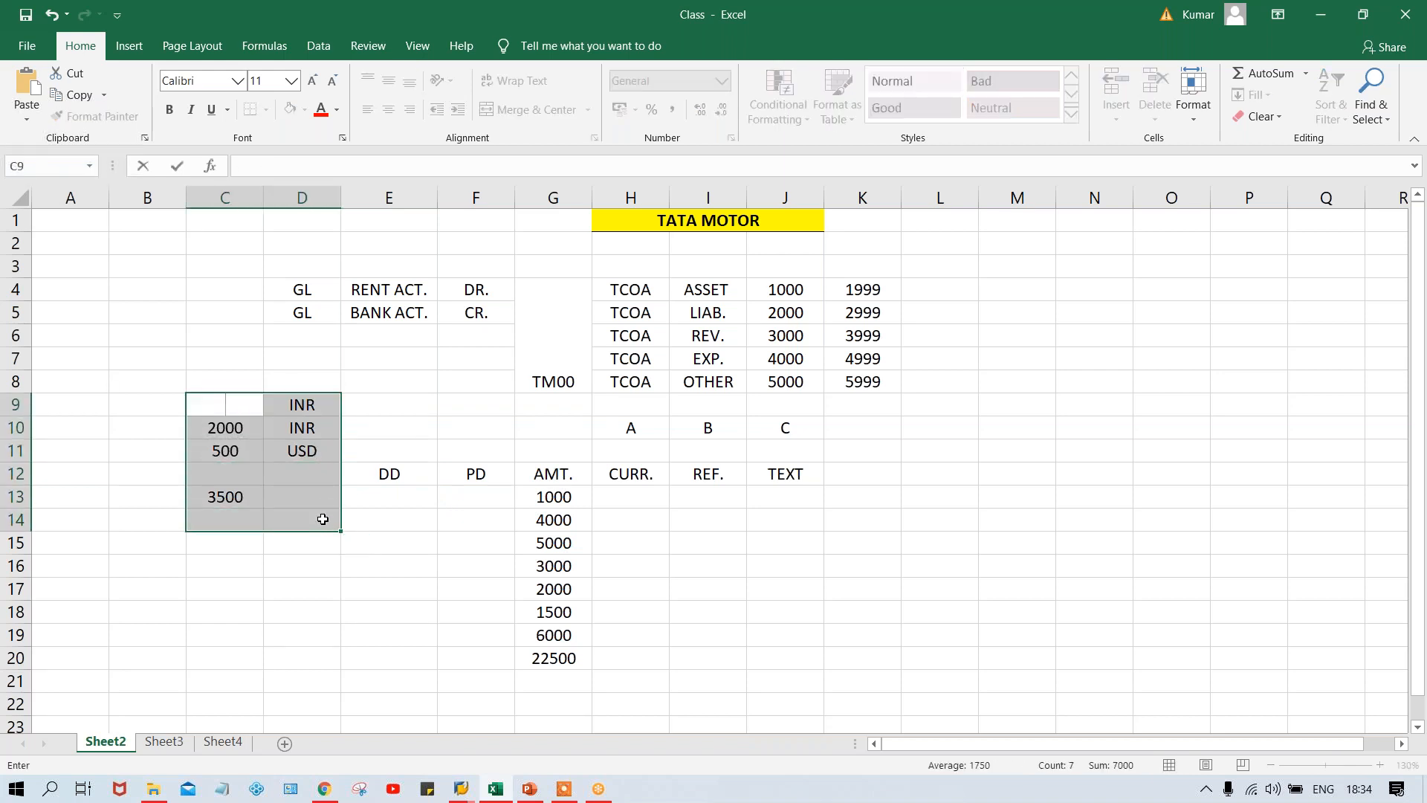
{"action": "key", "text": "Escape"}
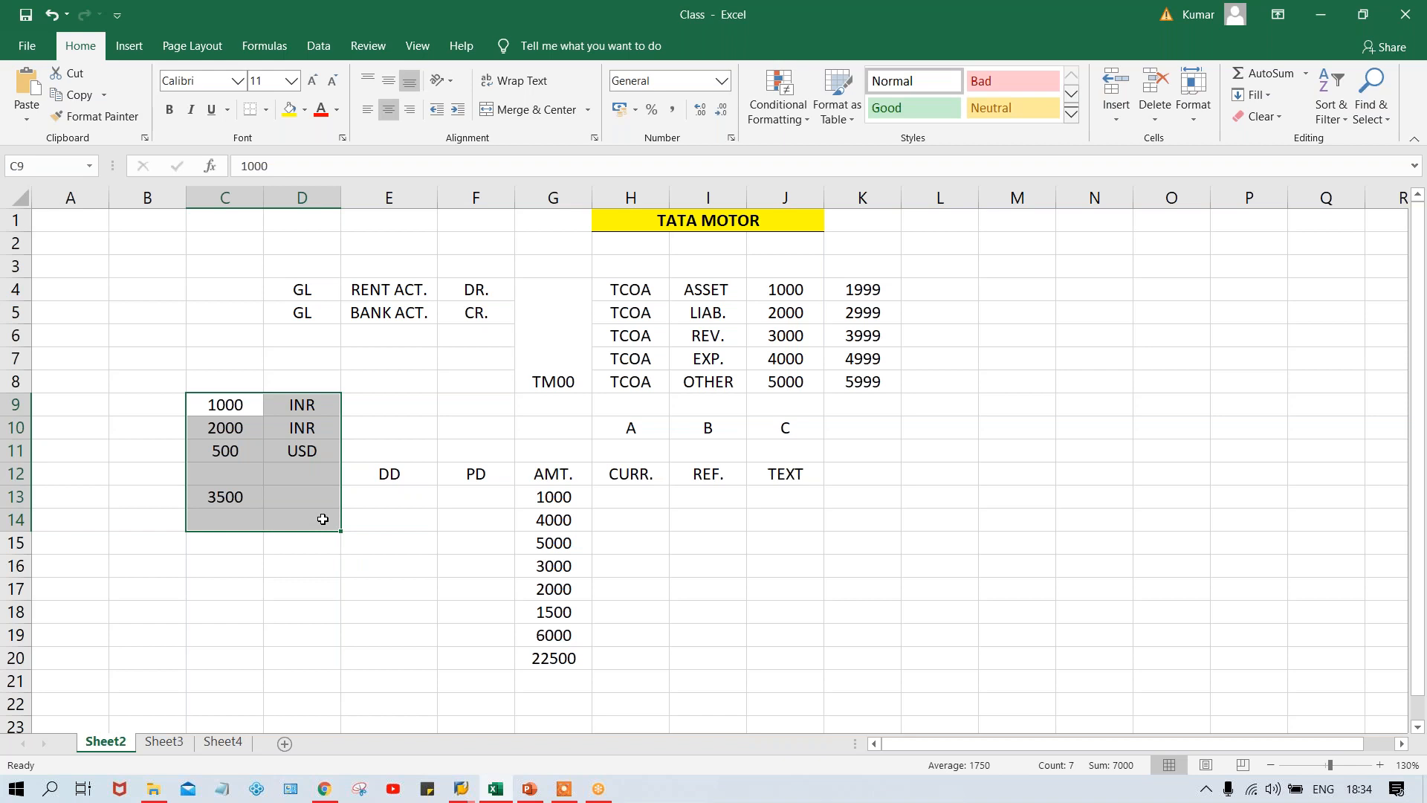
{"action": "key", "text": "Delete"}
Enter the heading ASSIG. in D12, ahead of the DD column
{"action": "left_click", "coordinate": [287, 470]}
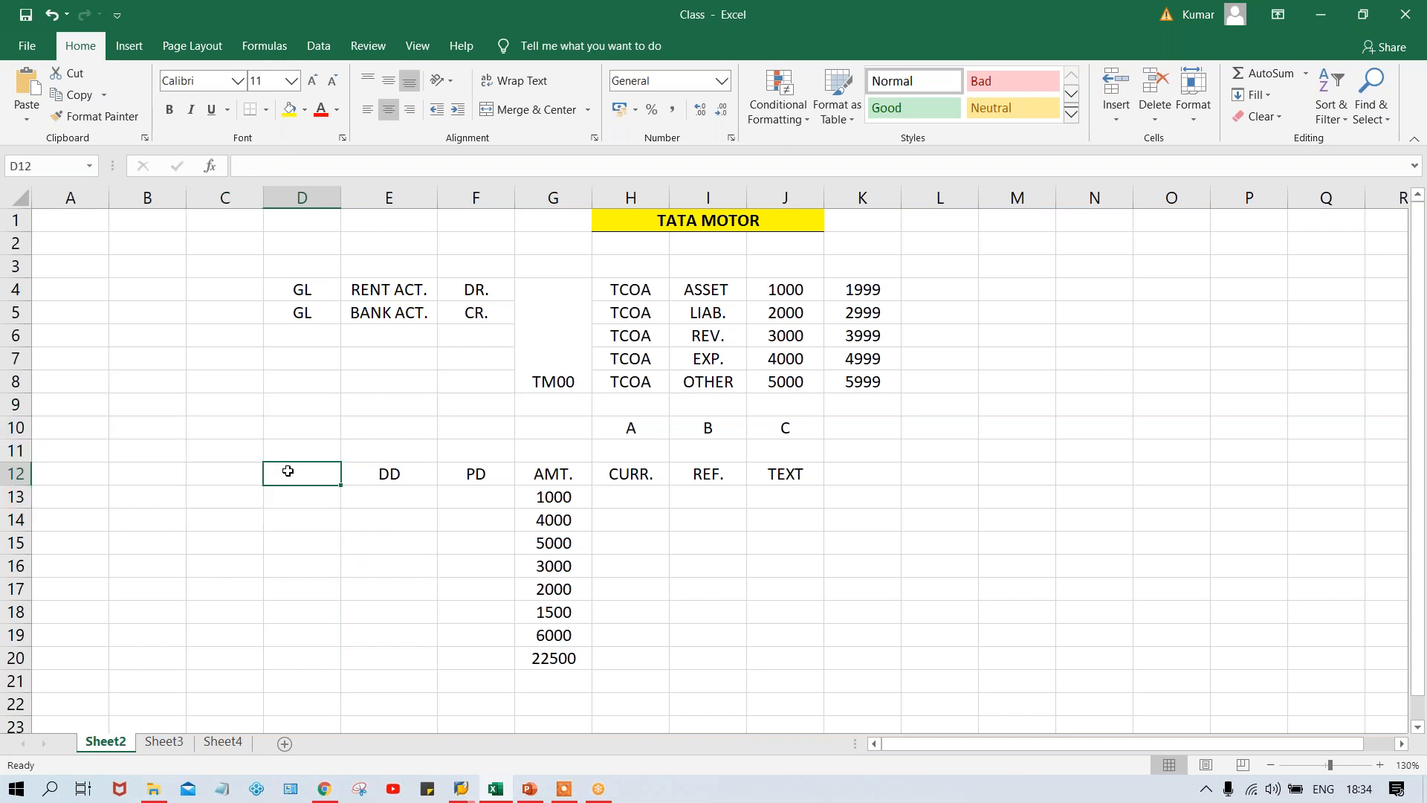
{"action": "type", "text": "A"}
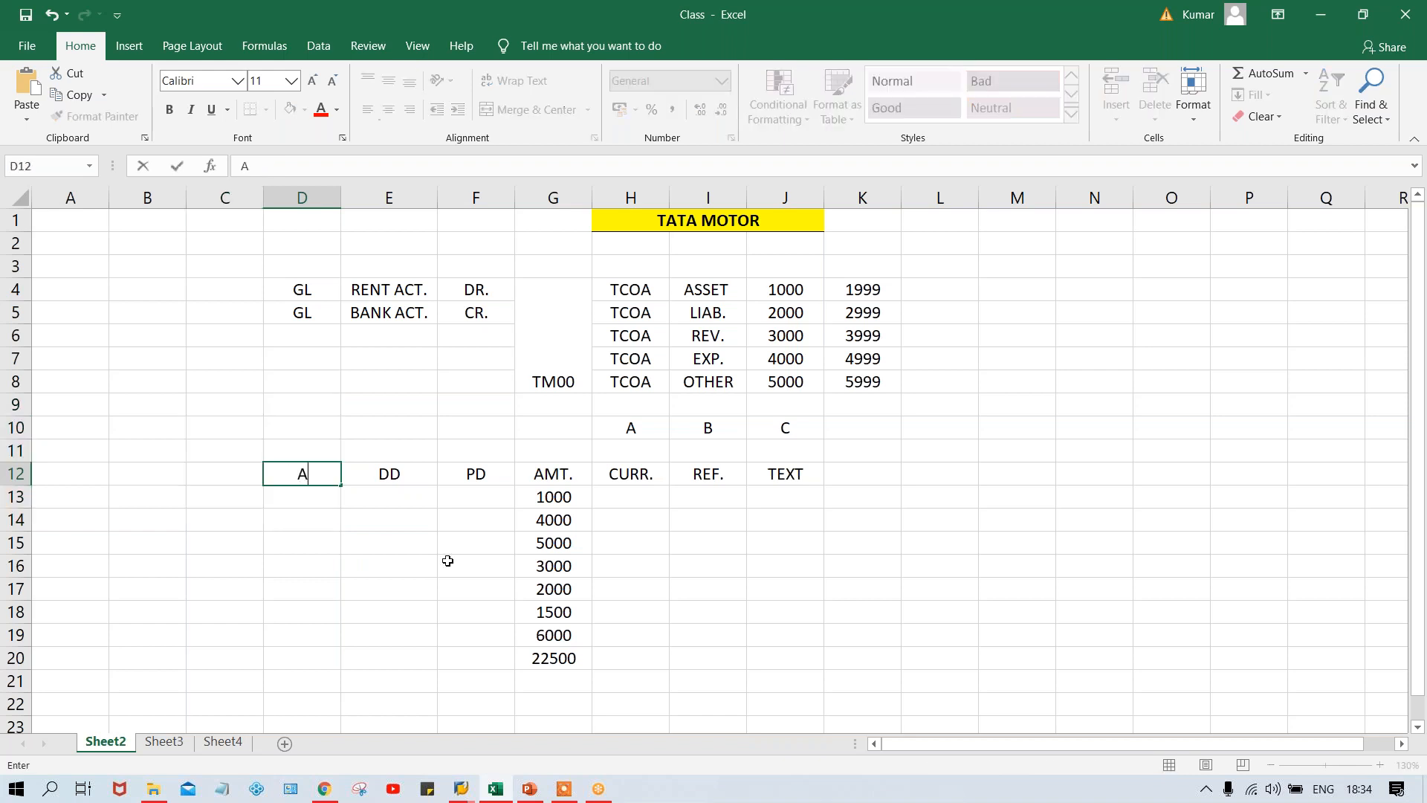
{"action": "type", "text": "SSIG."}
{"action": "key", "text": "Return"}
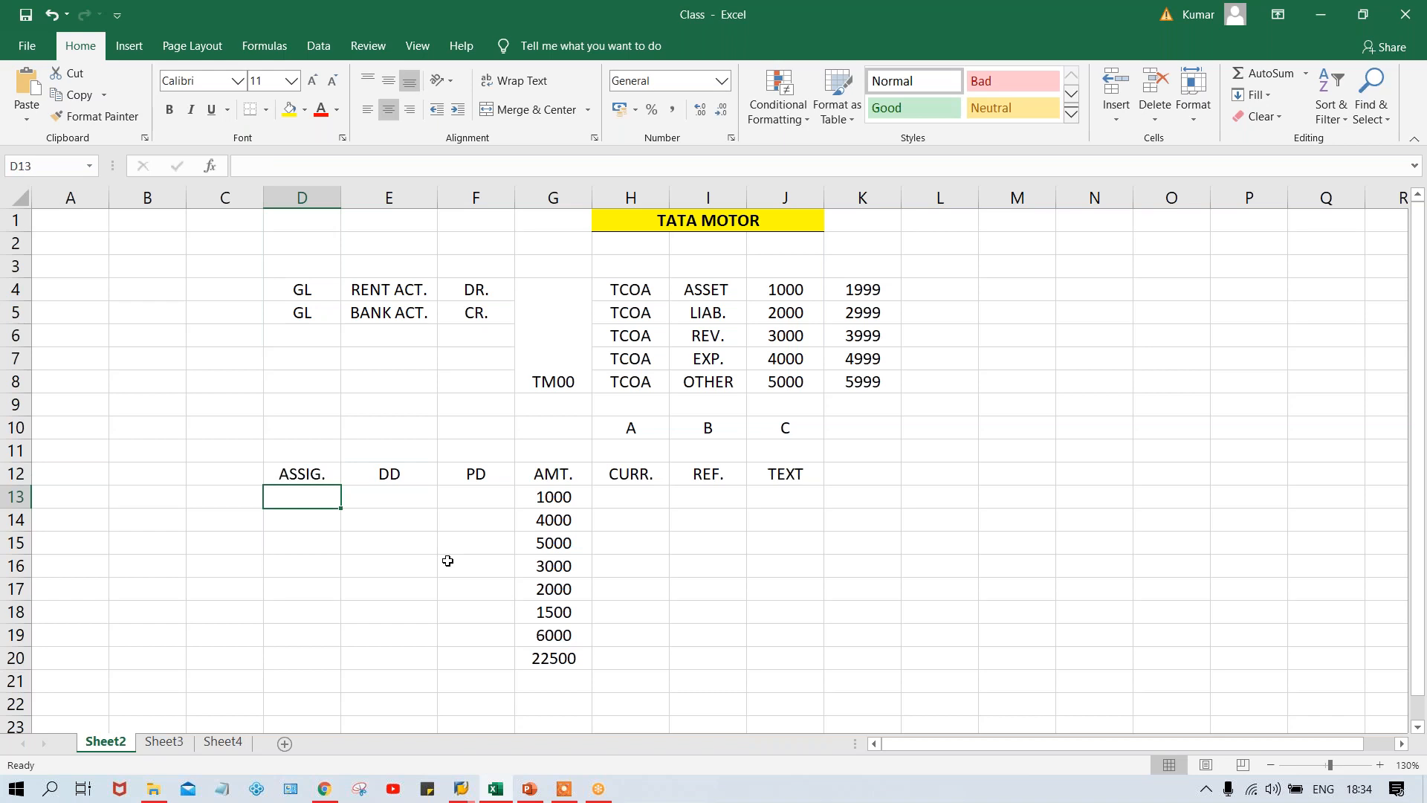
Compare the ASSIG., DD and PD columns in Excel with the sort key of account 4000 in SAP
{"action": "left_click", "coordinate": [390, 482]}
{"action": "left_click", "coordinate": [476, 472]}
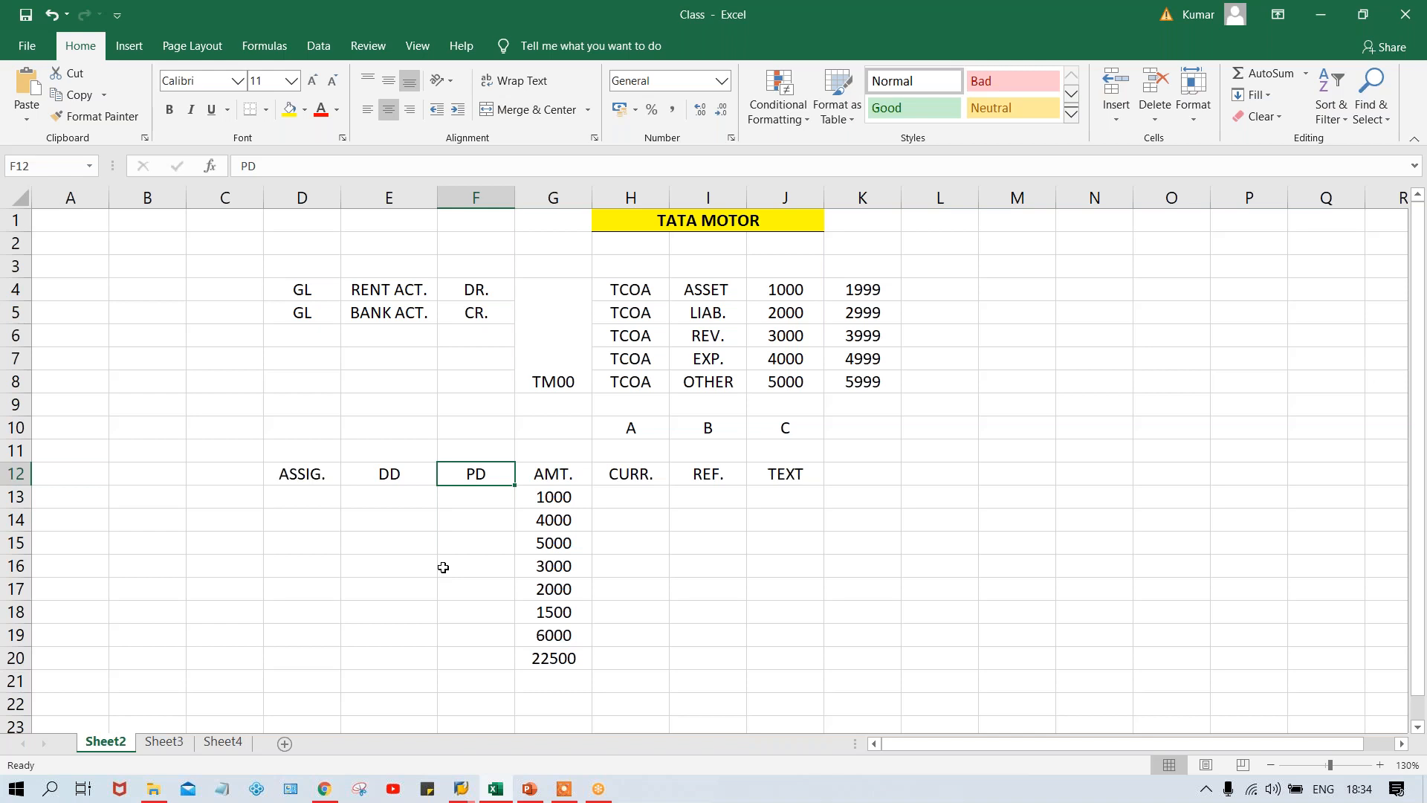
{"action": "key", "text": "Left"}
{"action": "key", "text": "Left"}
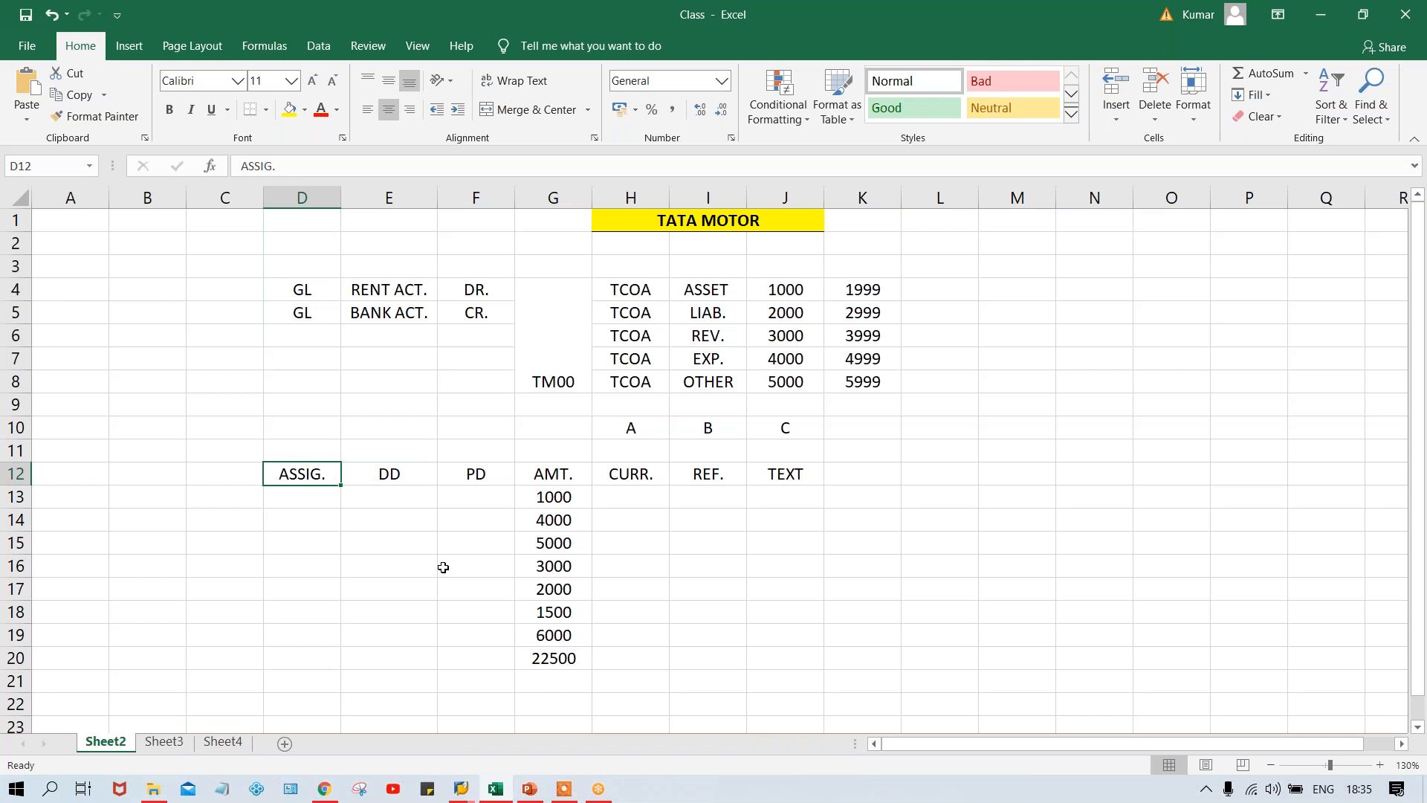
{"action": "key", "text": "alt+Tab"}
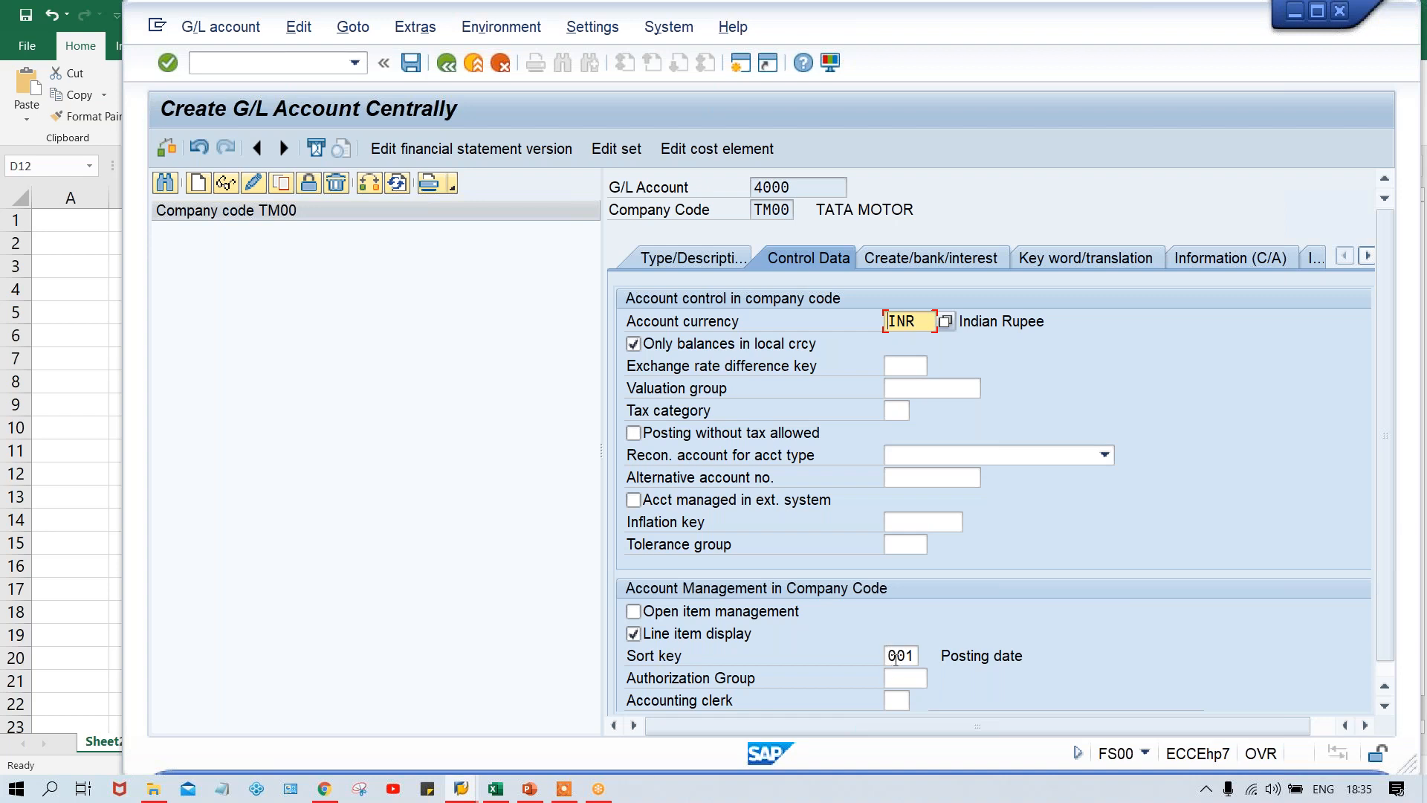
{"action": "left_click", "coordinate": [897, 656]}
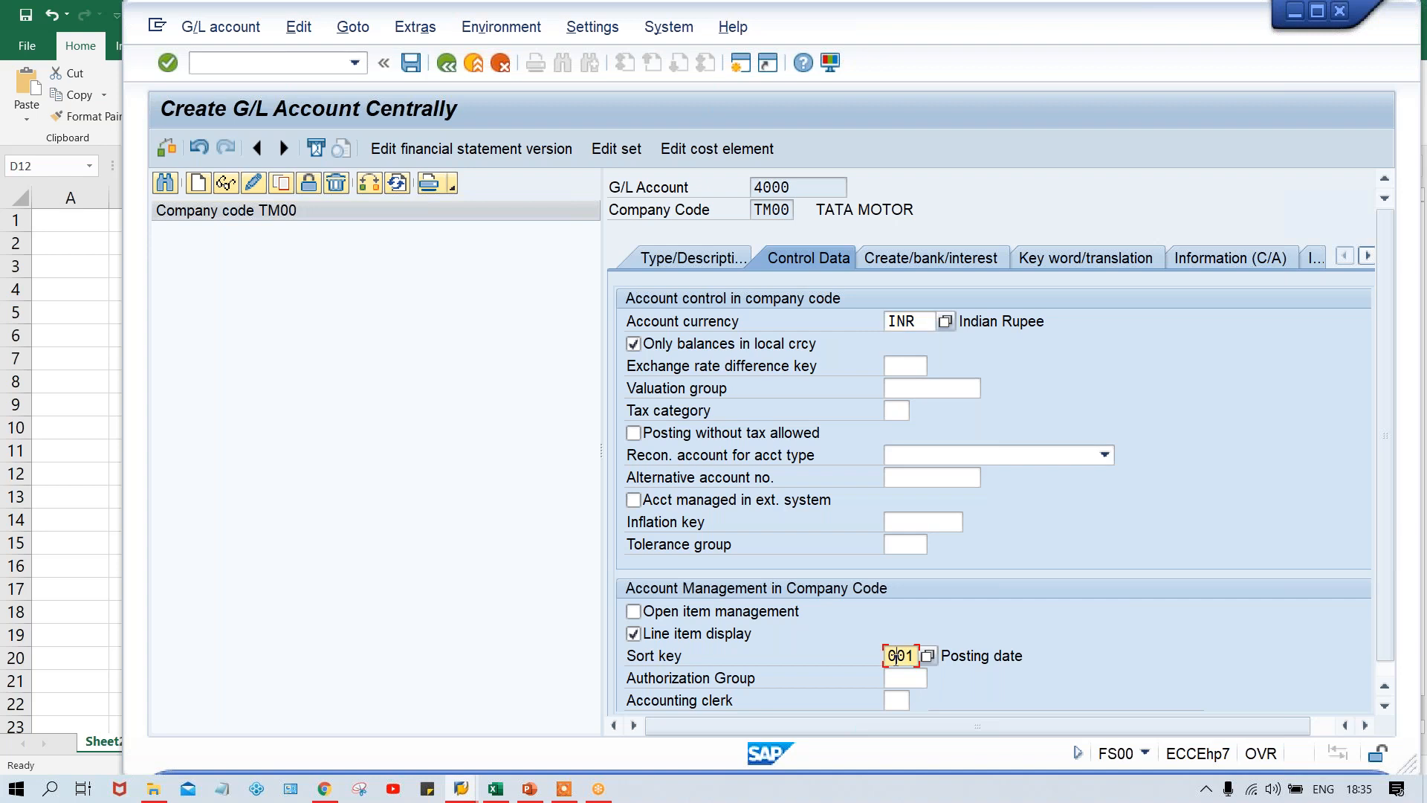
{"action": "left_click", "coordinate": [1032, 659]}
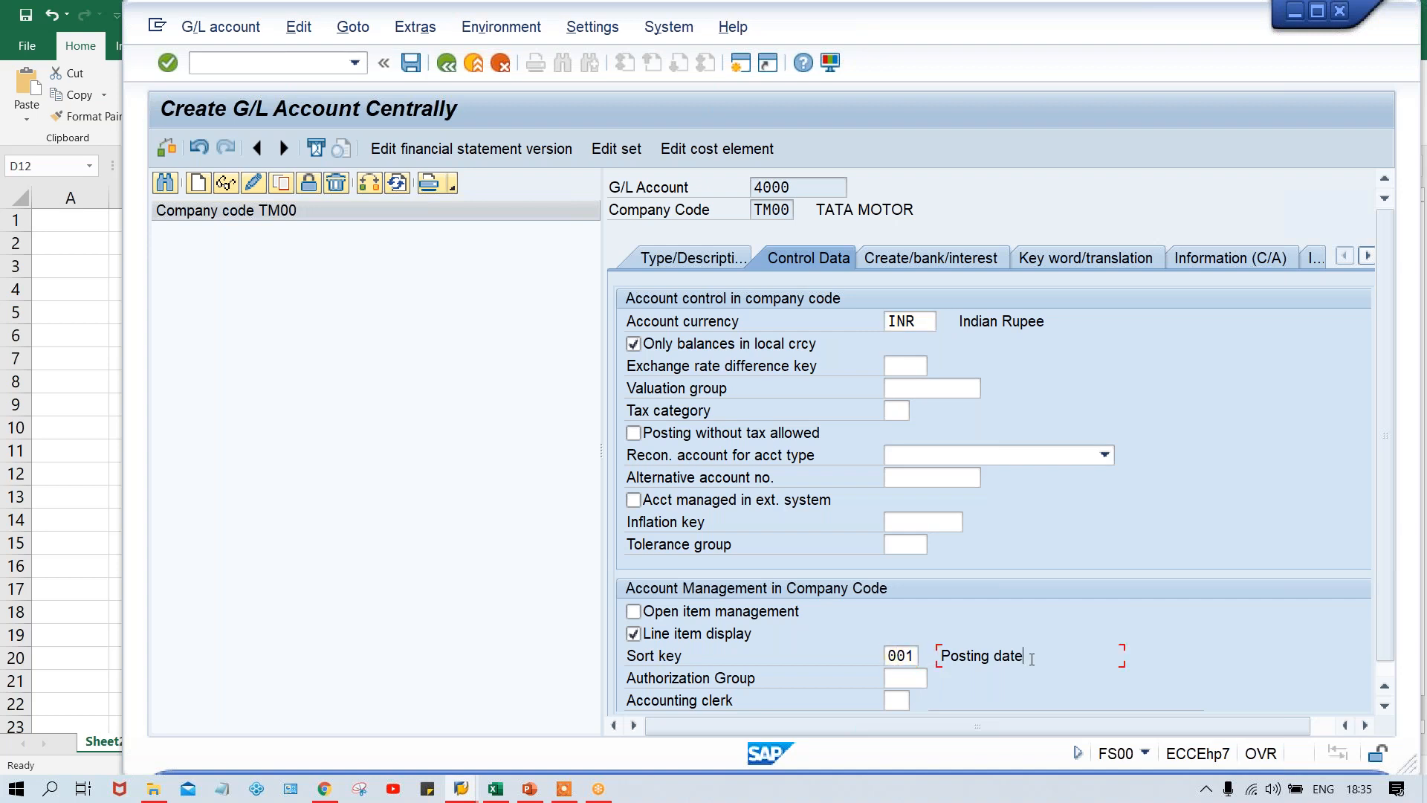
{"action": "double_click", "coordinate": [890, 656]}
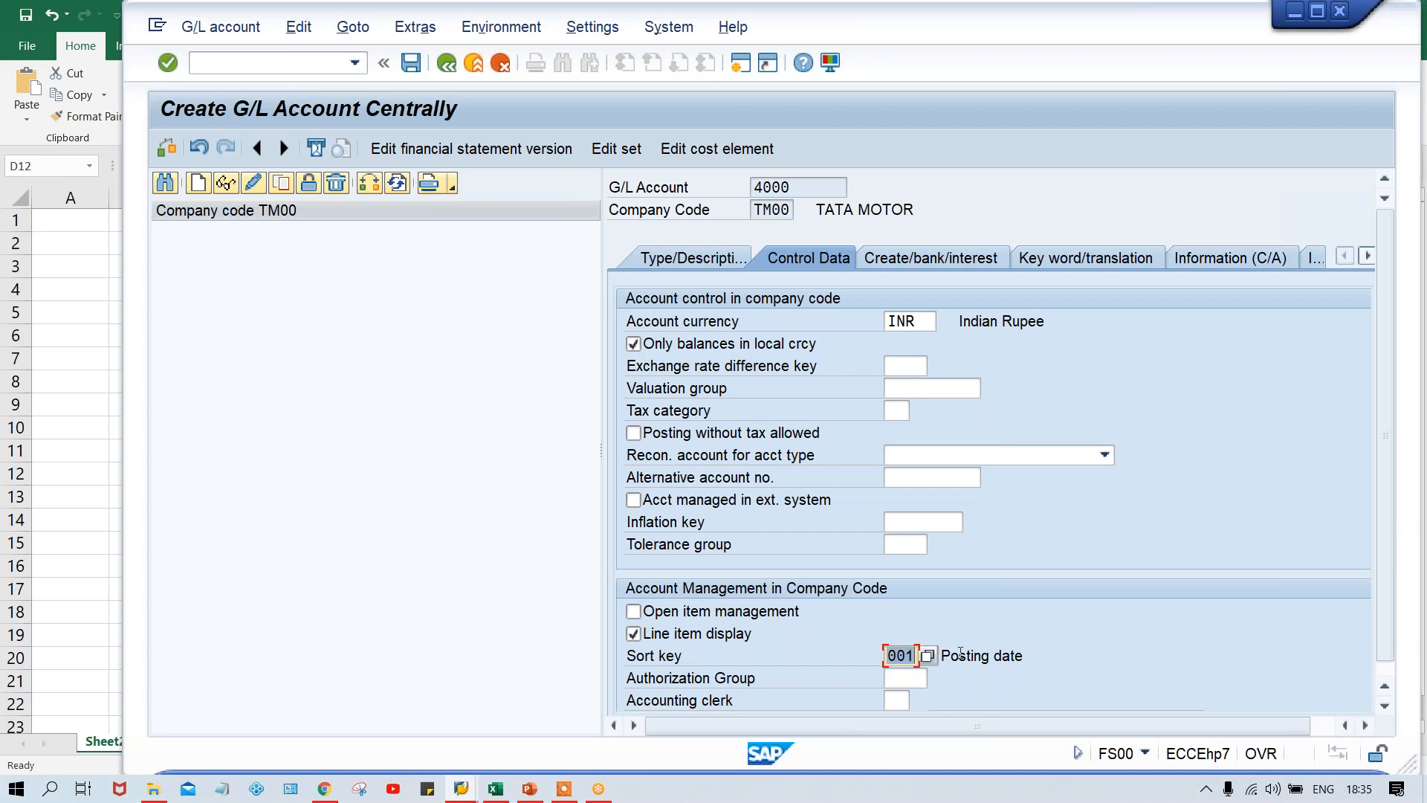
{"action": "key", "text": "alt+Tab"}
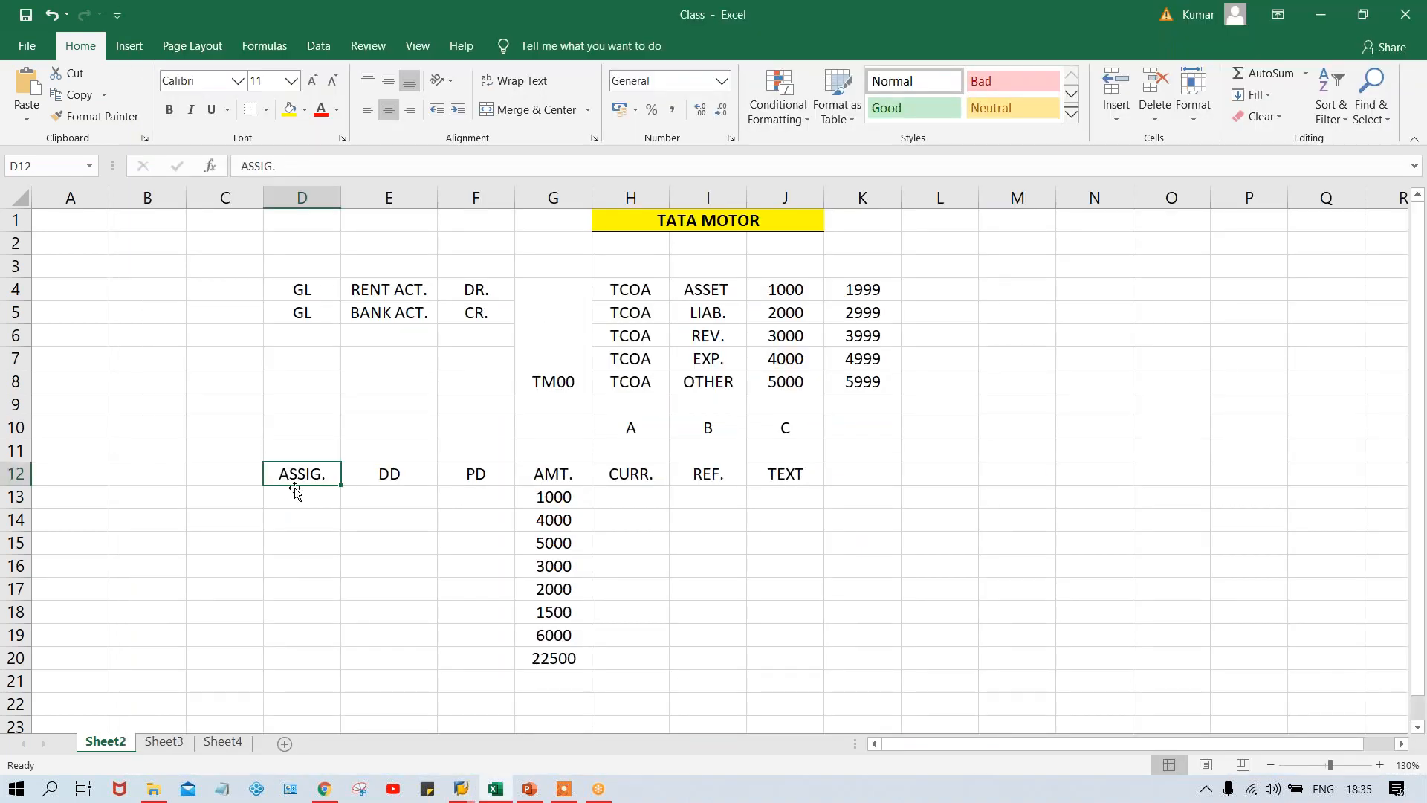
{"action": "left_click", "coordinate": [295, 495]}
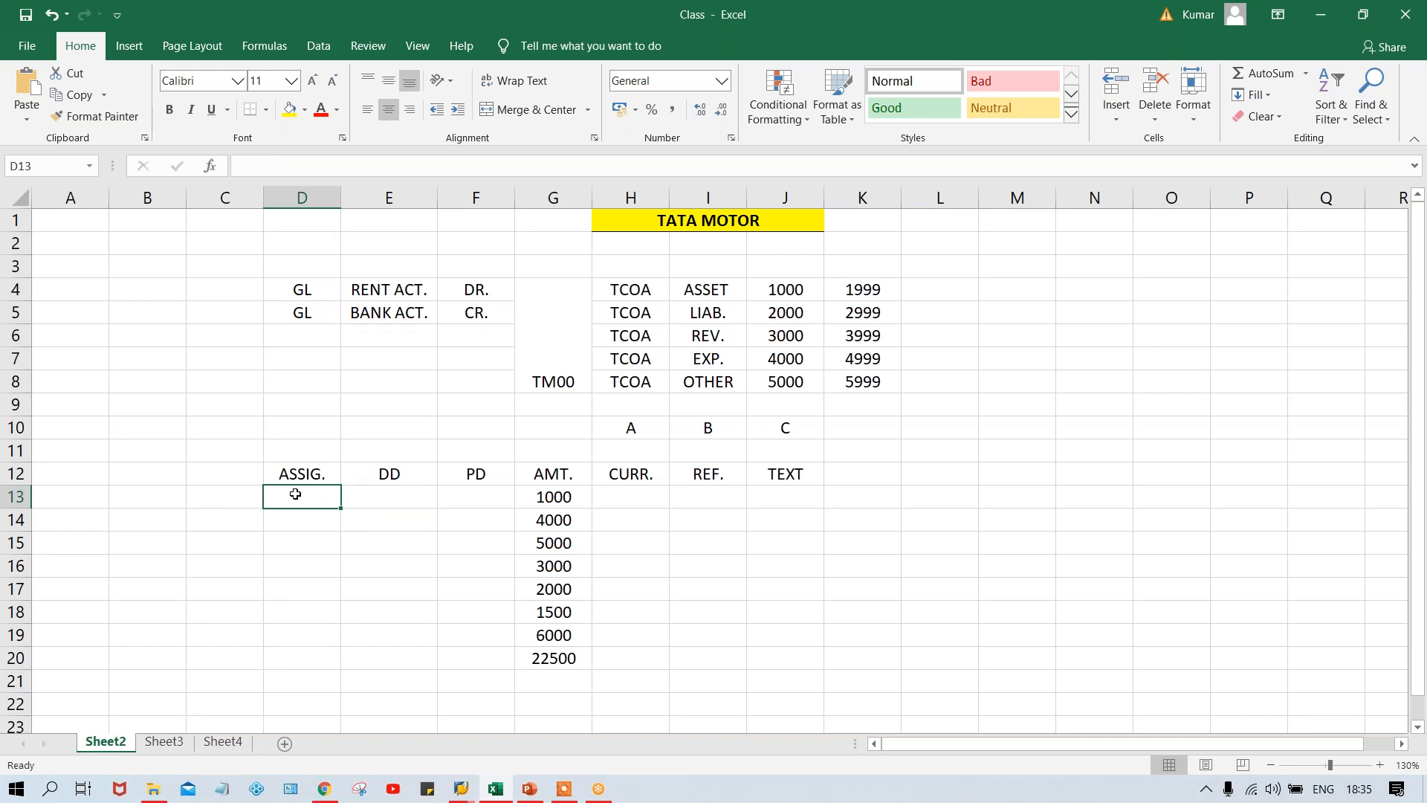
{"action": "key", "text": "alt+Tab"}
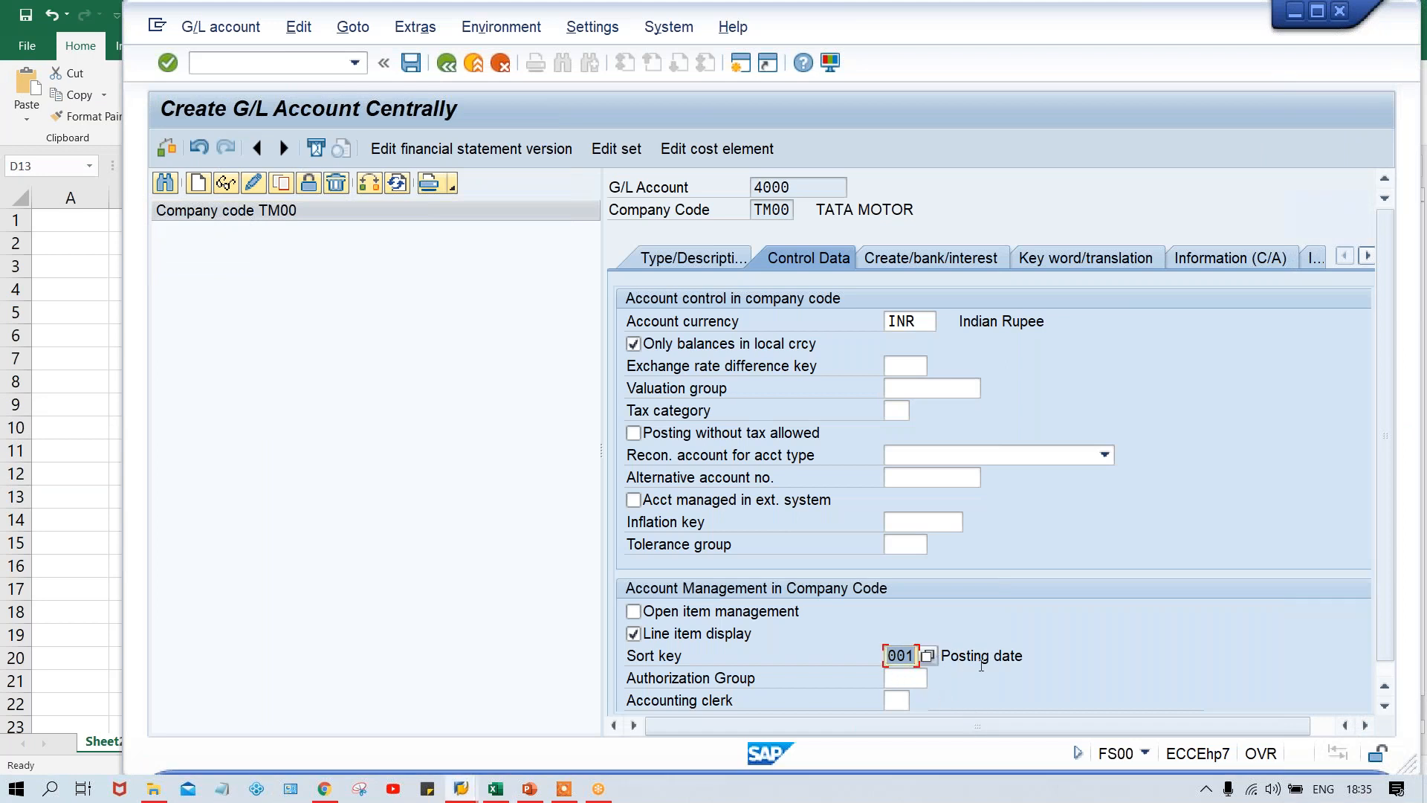
{"action": "key", "text": "alt+Tab"}
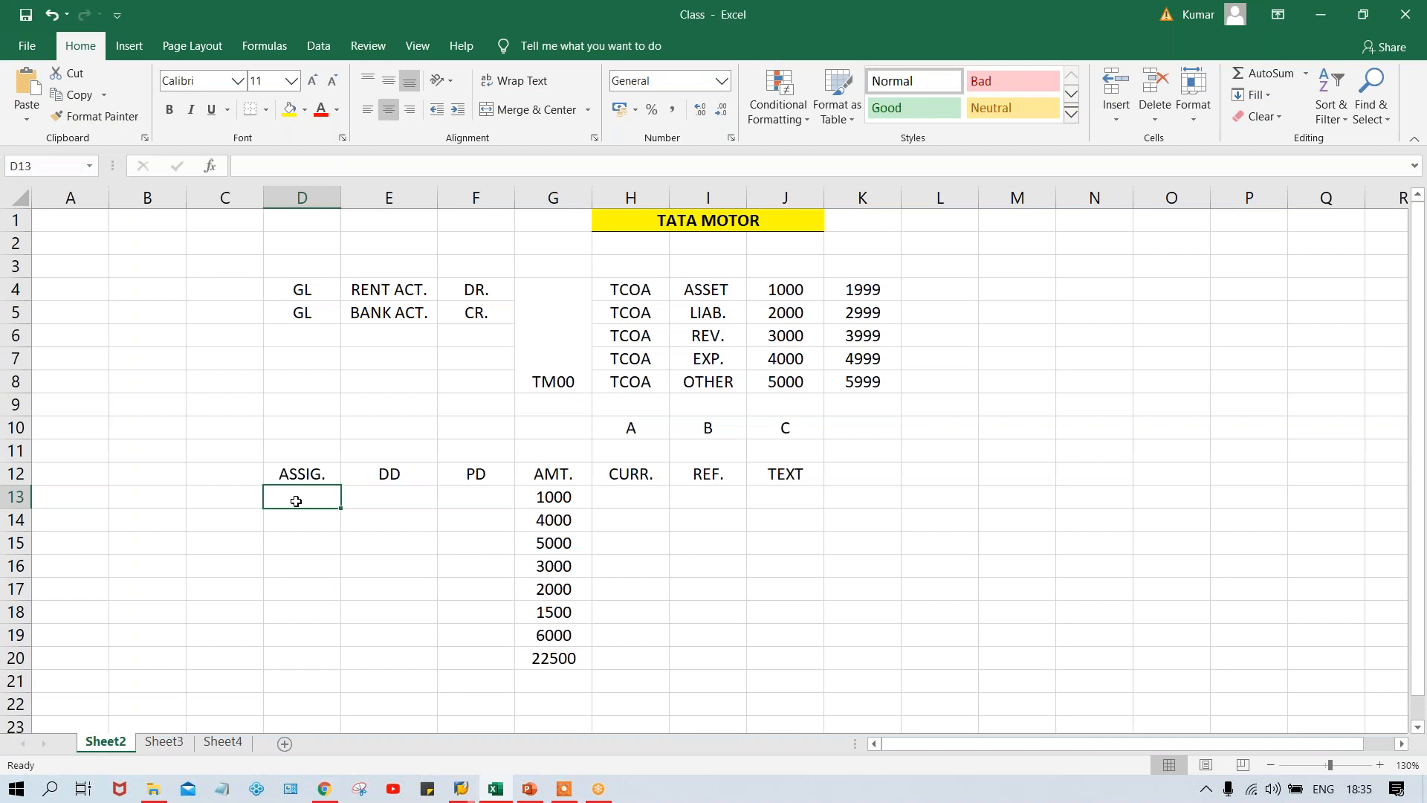
Switch to SAP, set the field status group of G/L account 4000 to G001, and save the account
{"action": "key", "text": "alt+Tab"}
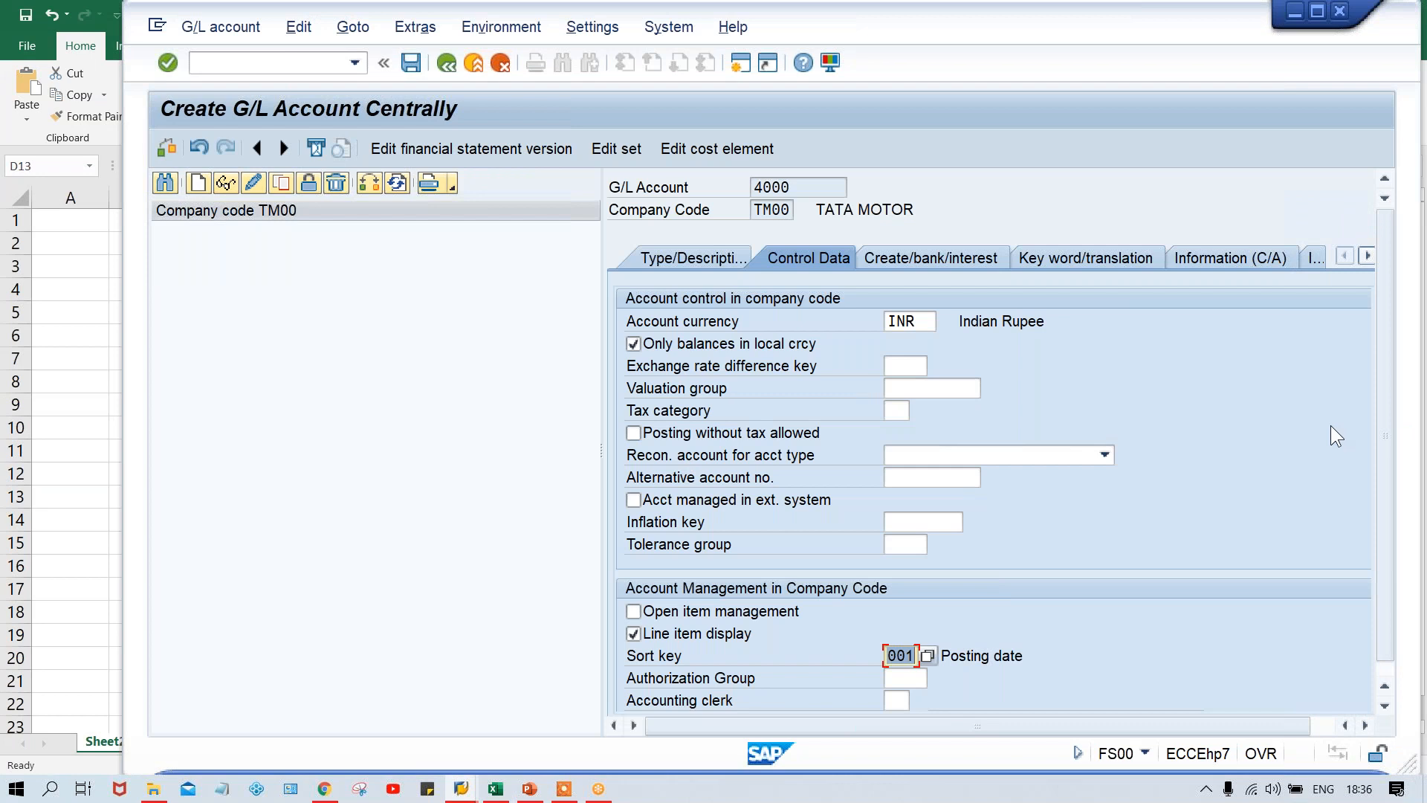
{"action": "left_click", "coordinate": [936, 261]}
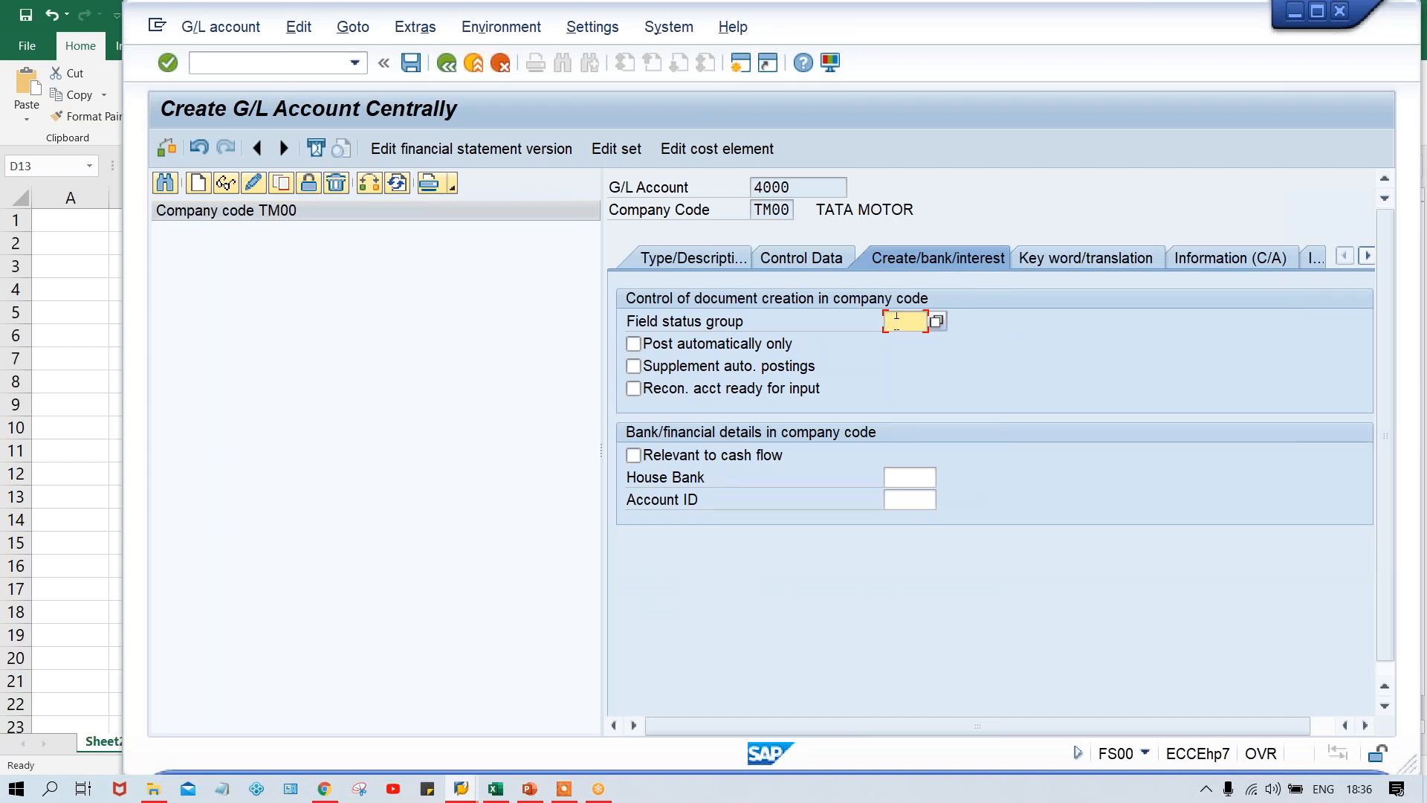
{"action": "type", "text": "G001"}
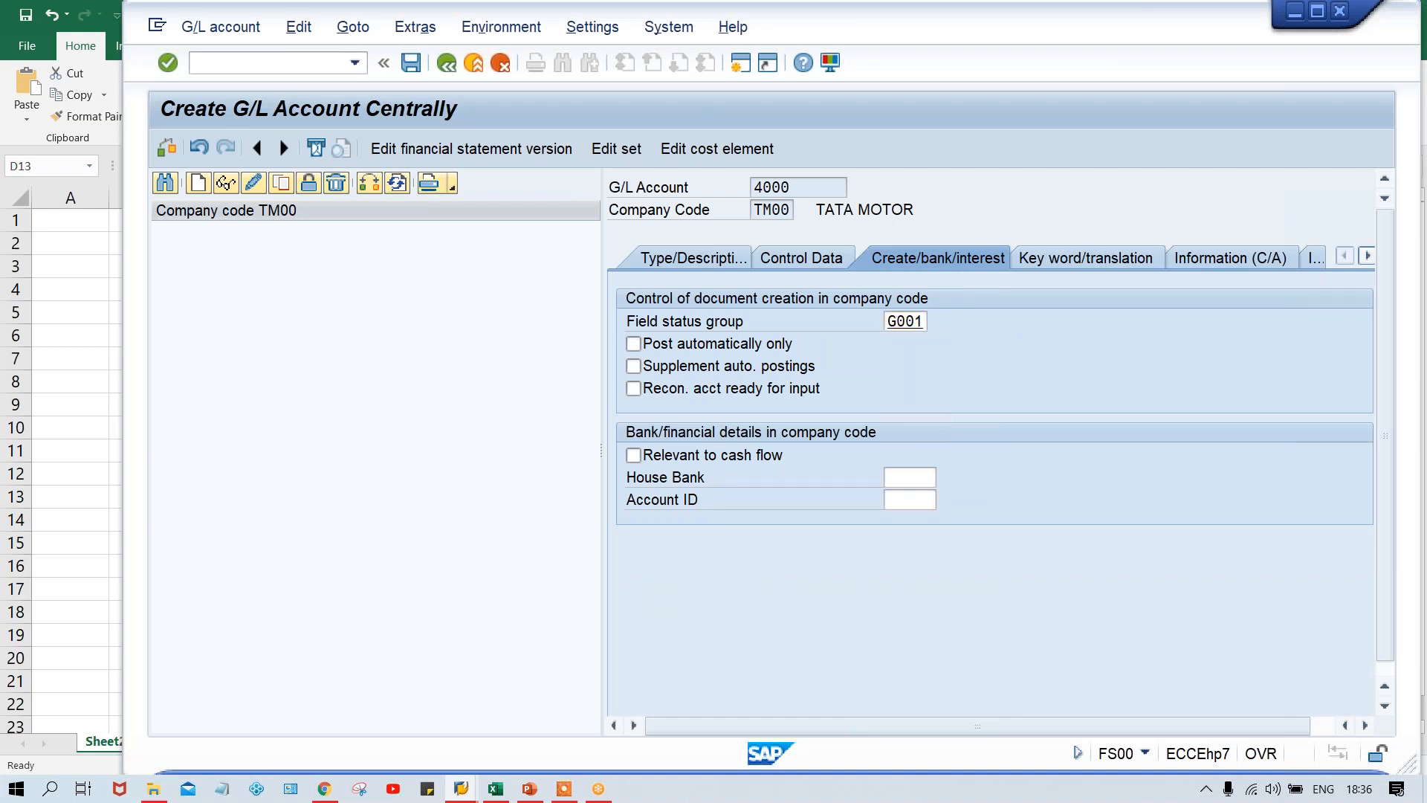
{"action": "key", "text": "Return"}
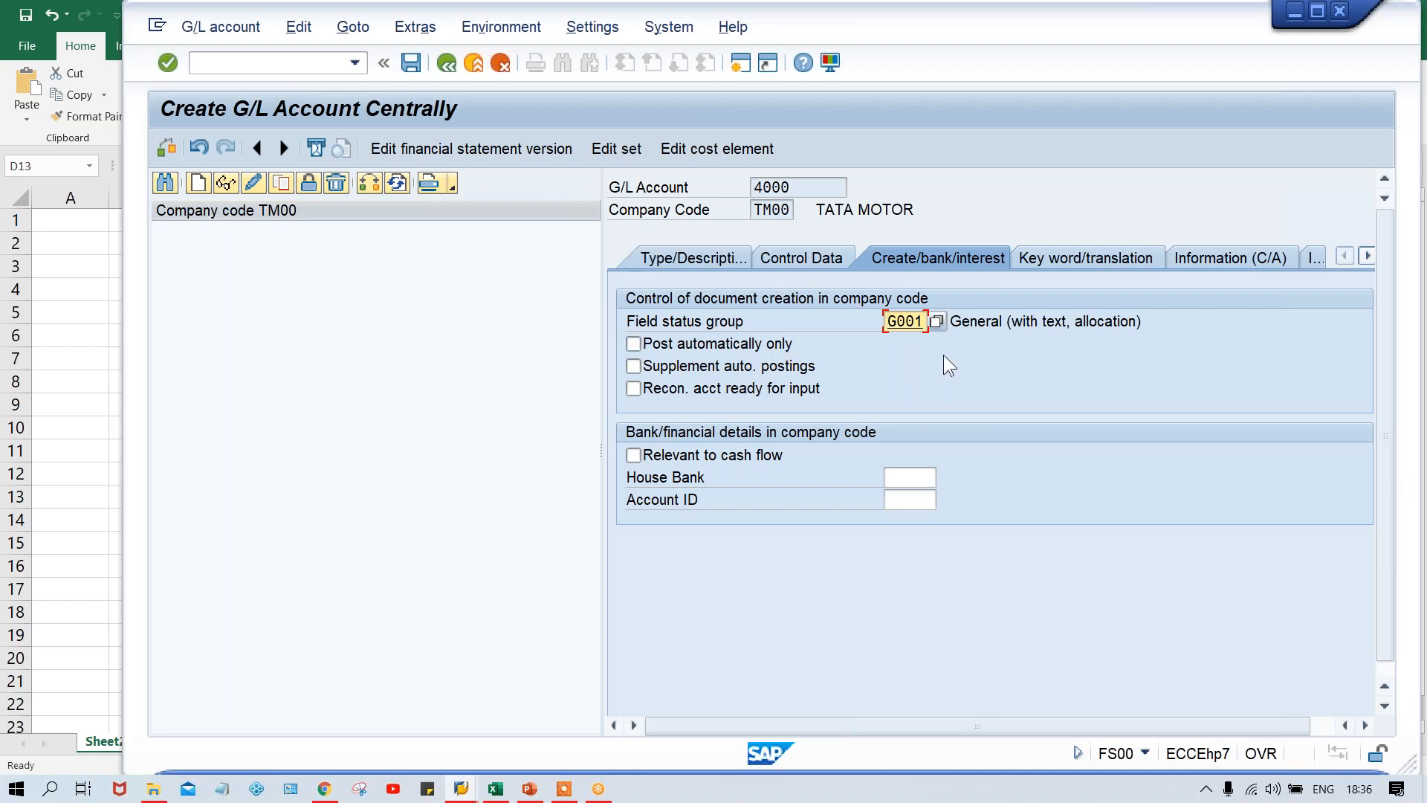
{"action": "key", "text": "ctrl+s"}
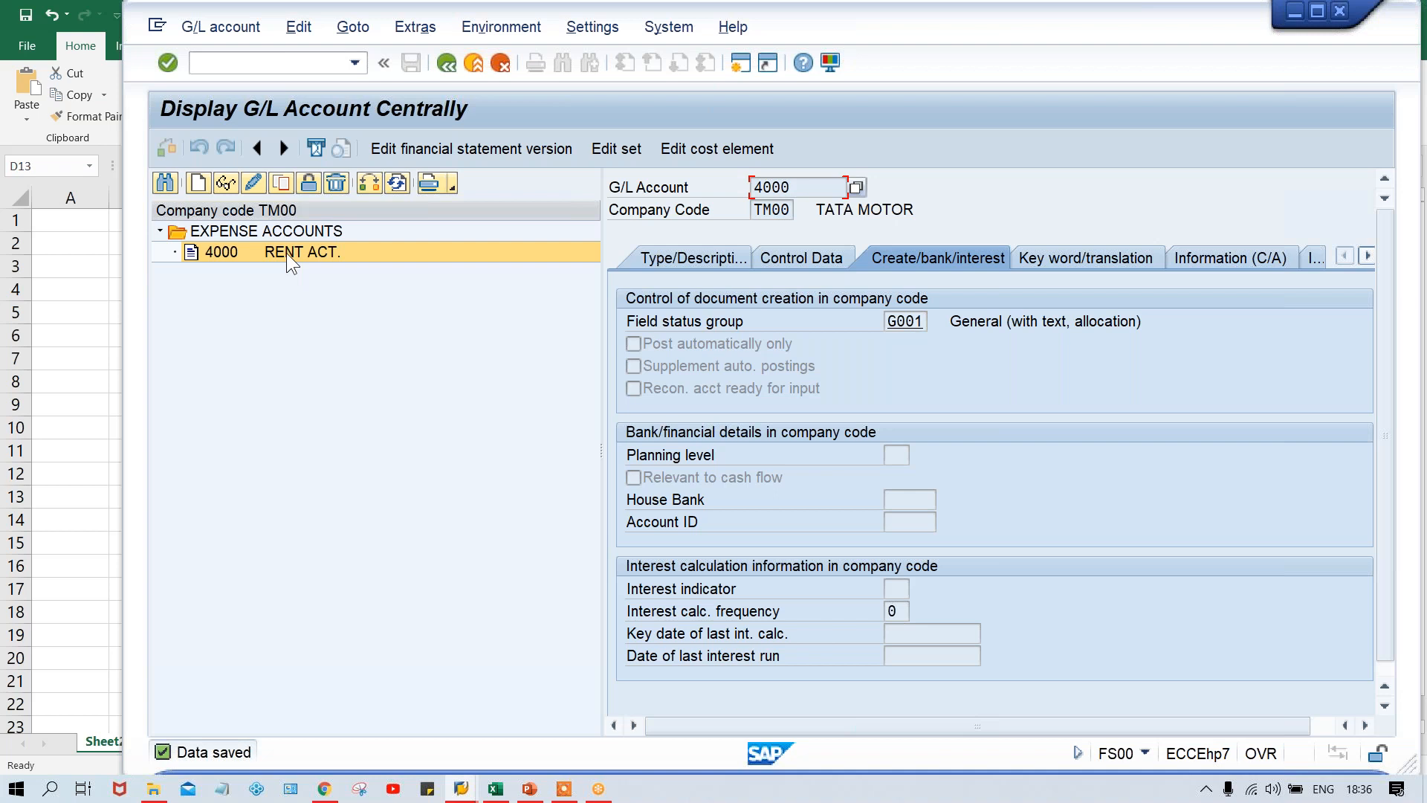
Review the type/description and the document creation and bank settings of G/L account 4000
{"action": "left_click", "coordinate": [666, 252]}
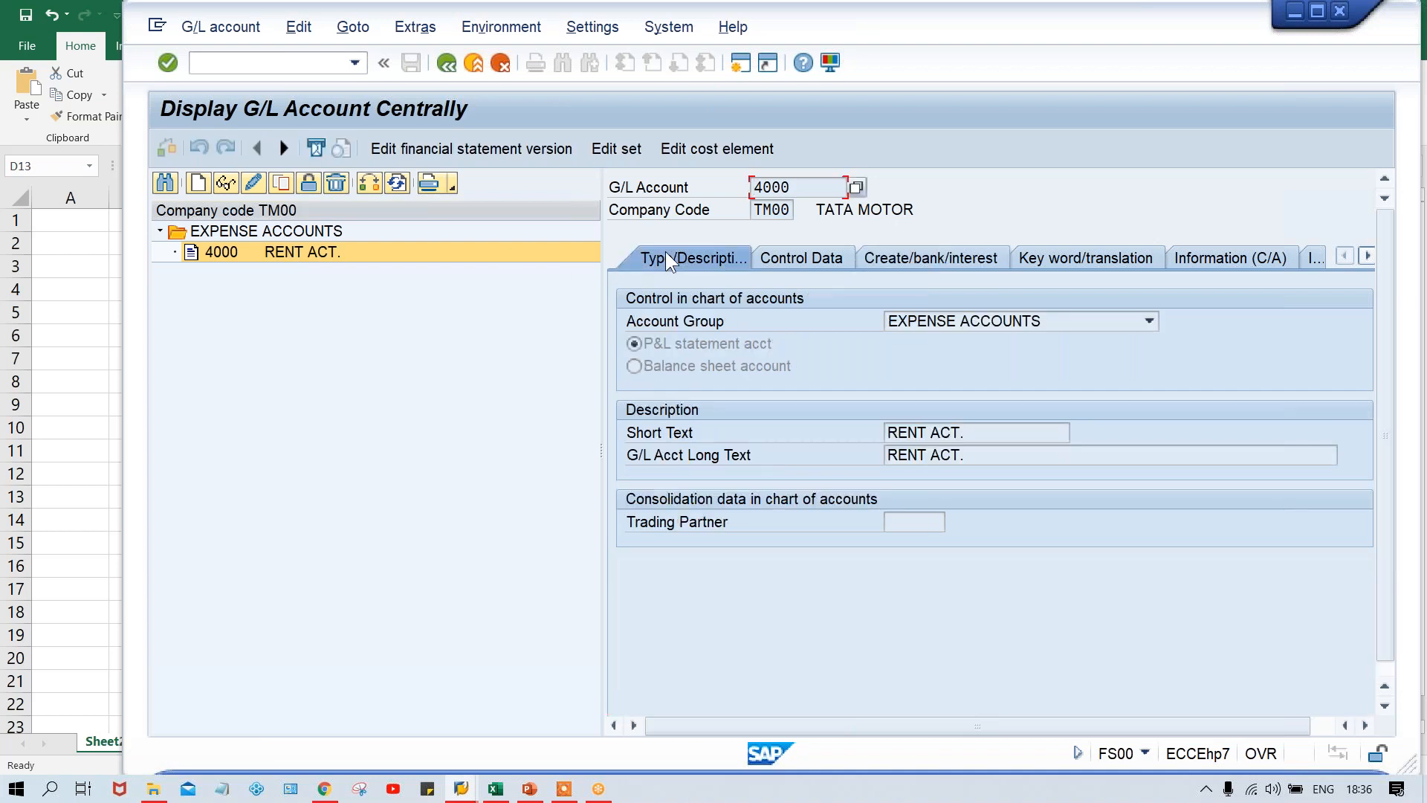
{"action": "left_click", "coordinate": [950, 261]}
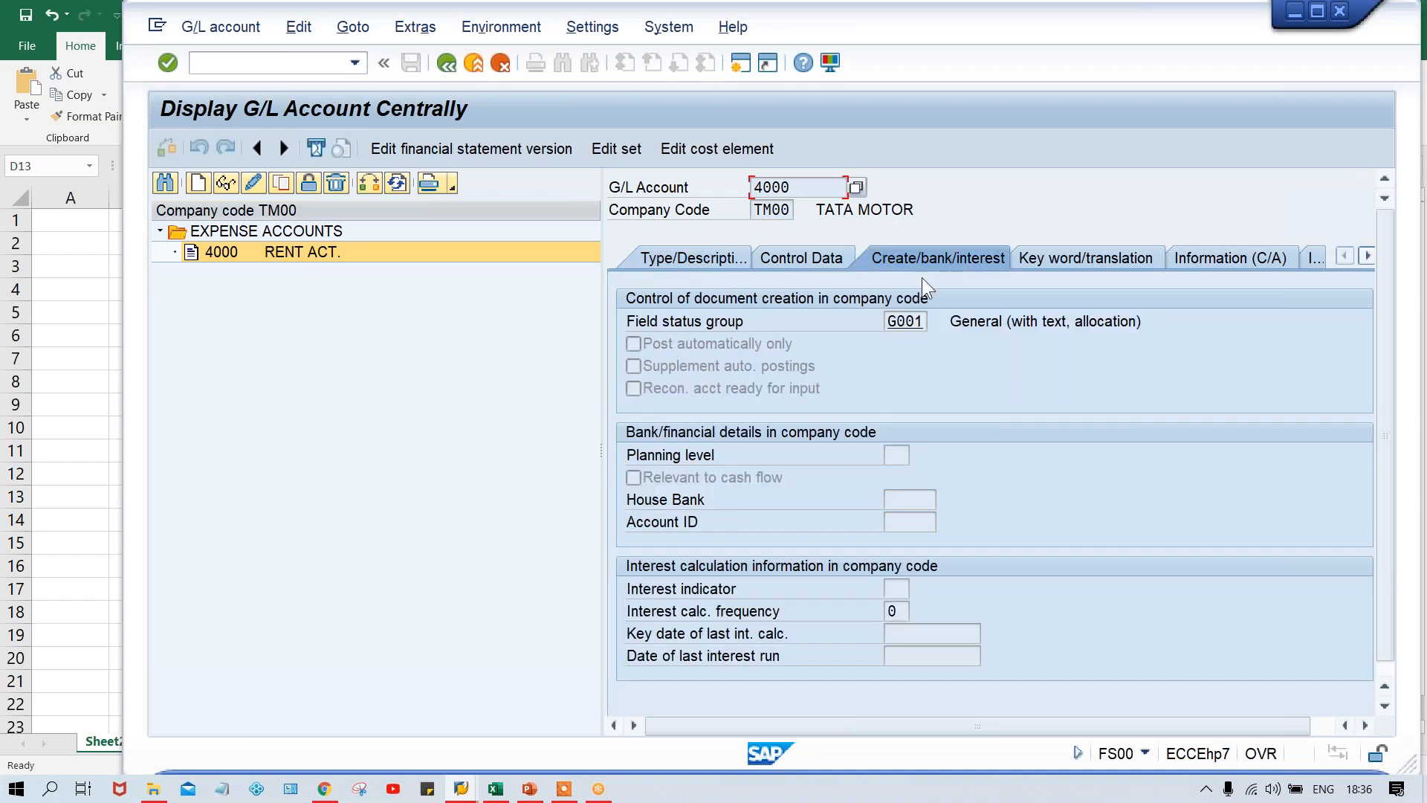
{"action": "left_click", "coordinate": [676, 255]}
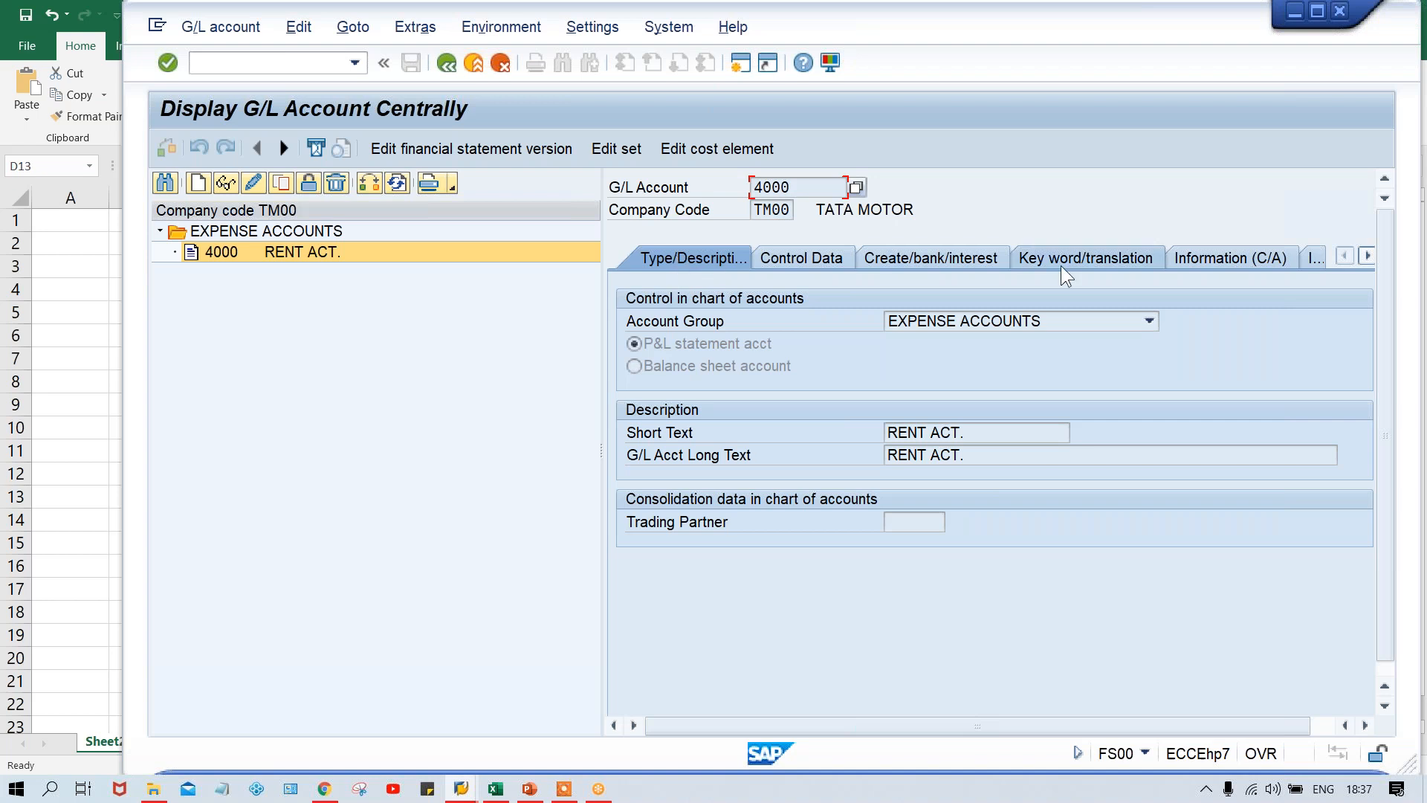
{"action": "left_click", "coordinate": [942, 257]}
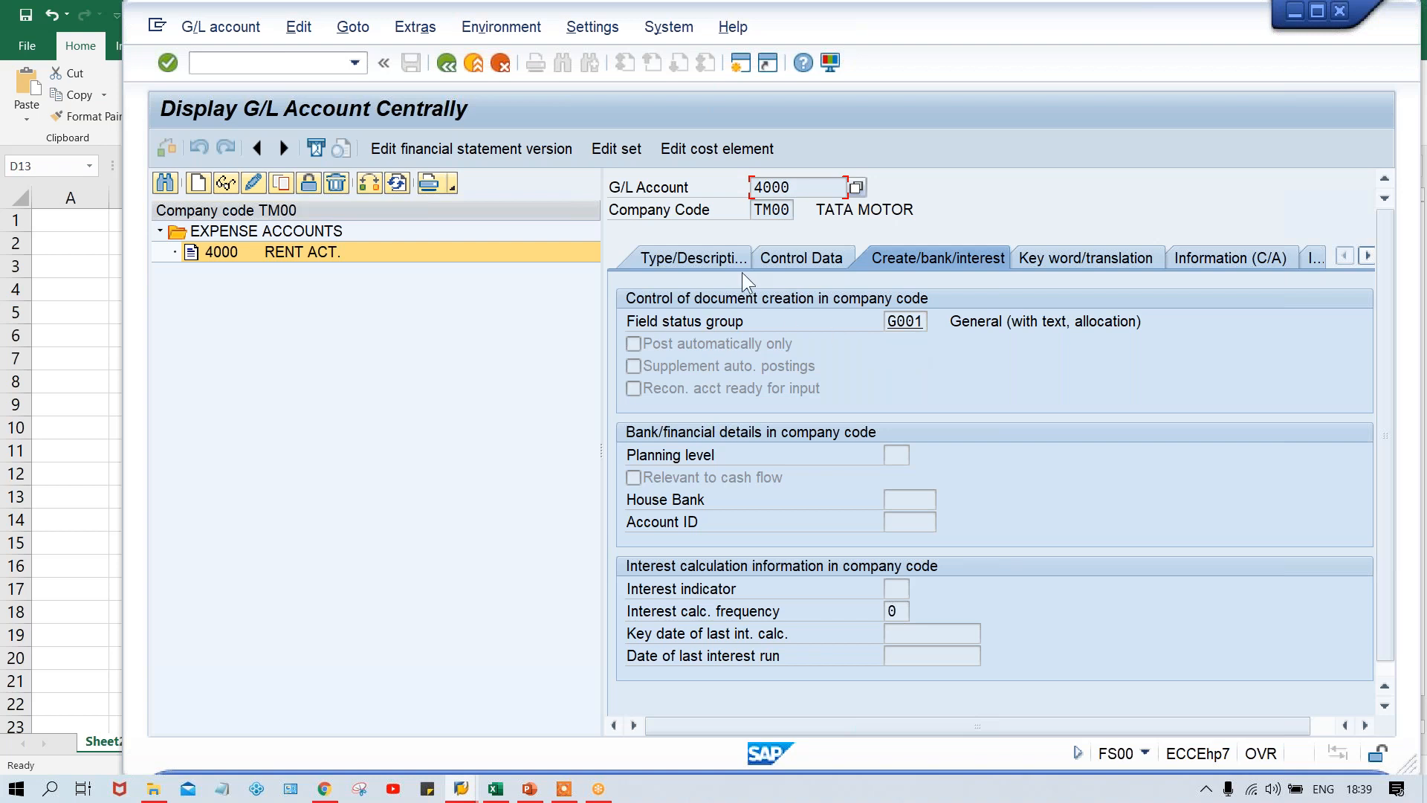
{"action": "left_click", "coordinate": [317, 257]}
{"action": "left_click", "coordinate": [252, 256]}
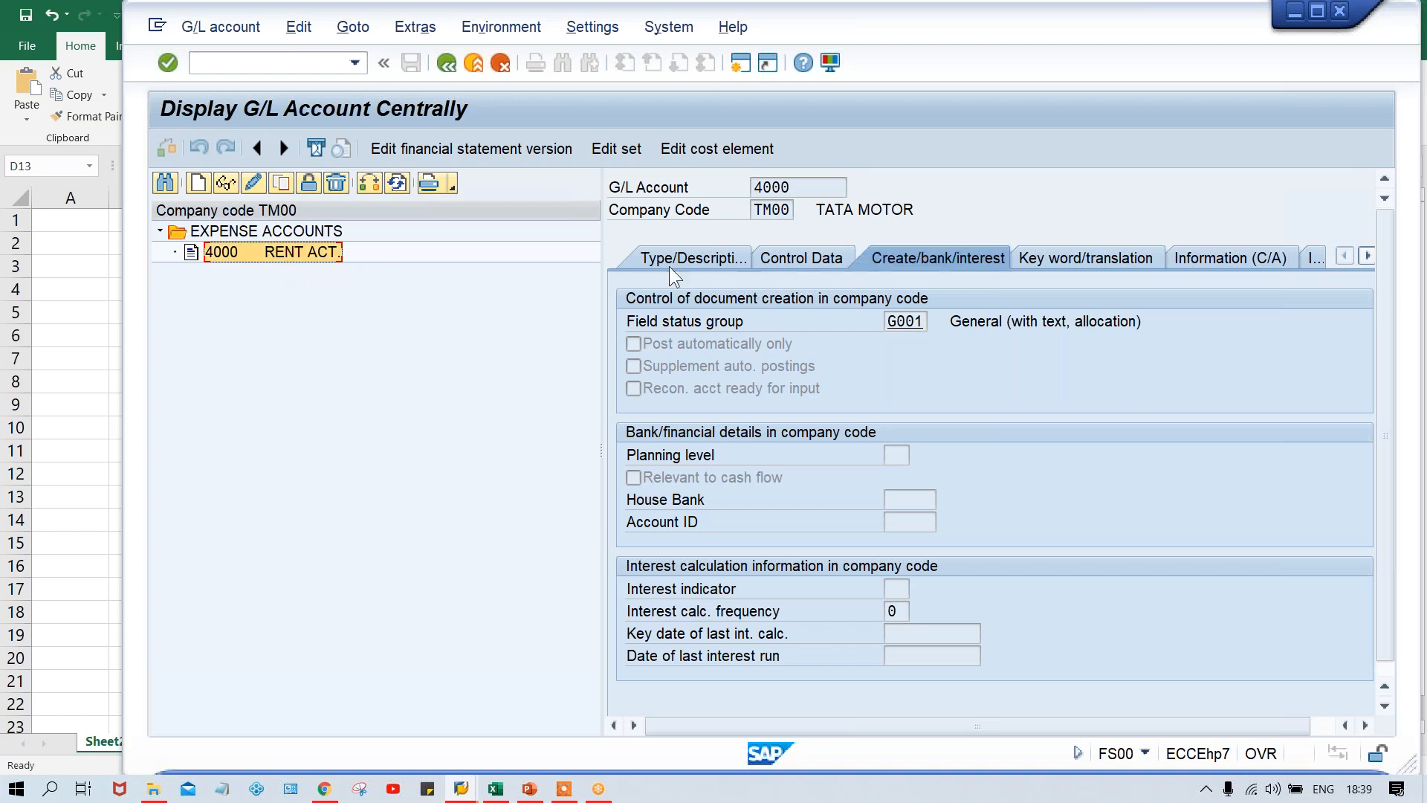
{"action": "left_click", "coordinate": [644, 261]}
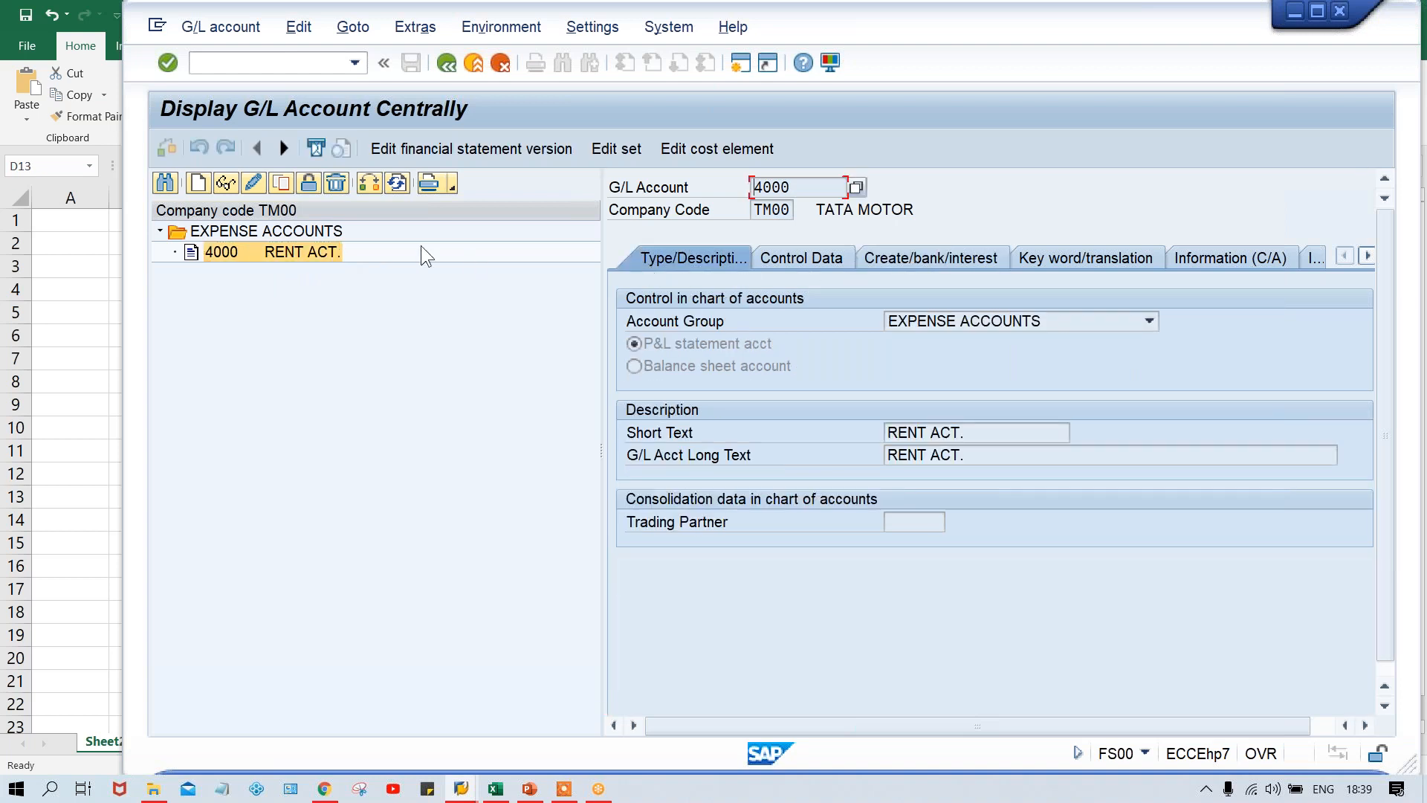
{"action": "left_click", "coordinate": [253, 183]}
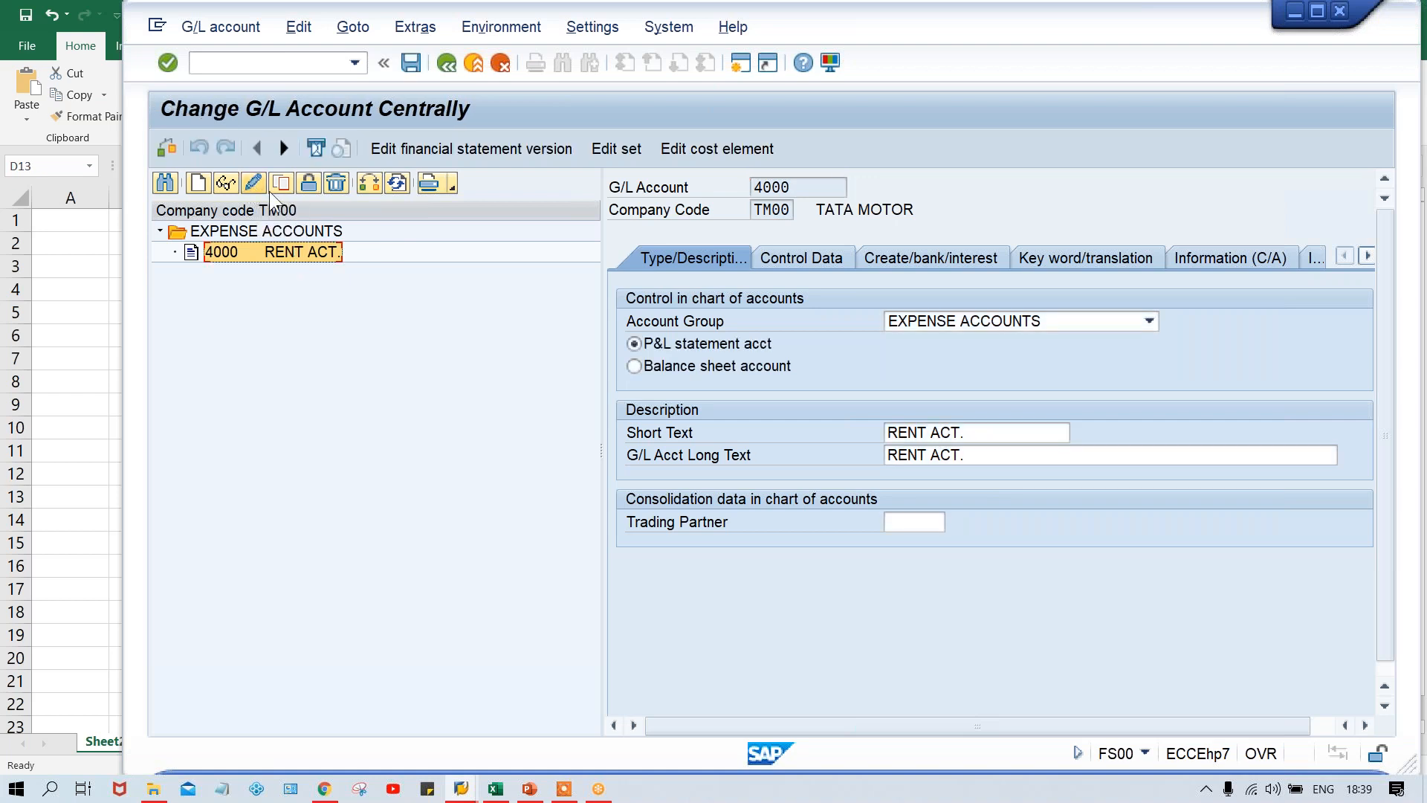
{"action": "left_click", "coordinate": [996, 435]}
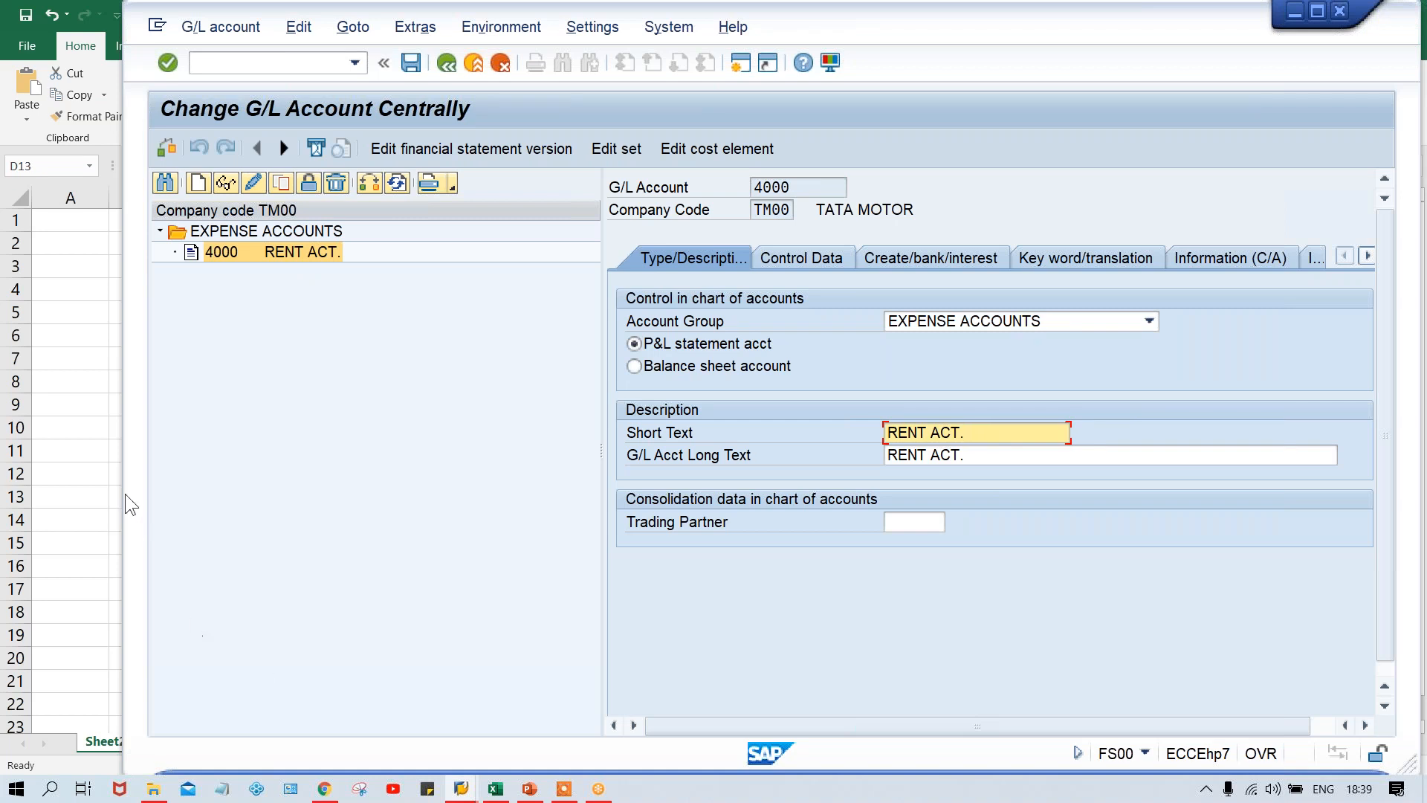
{"action": "key", "text": "F3"}
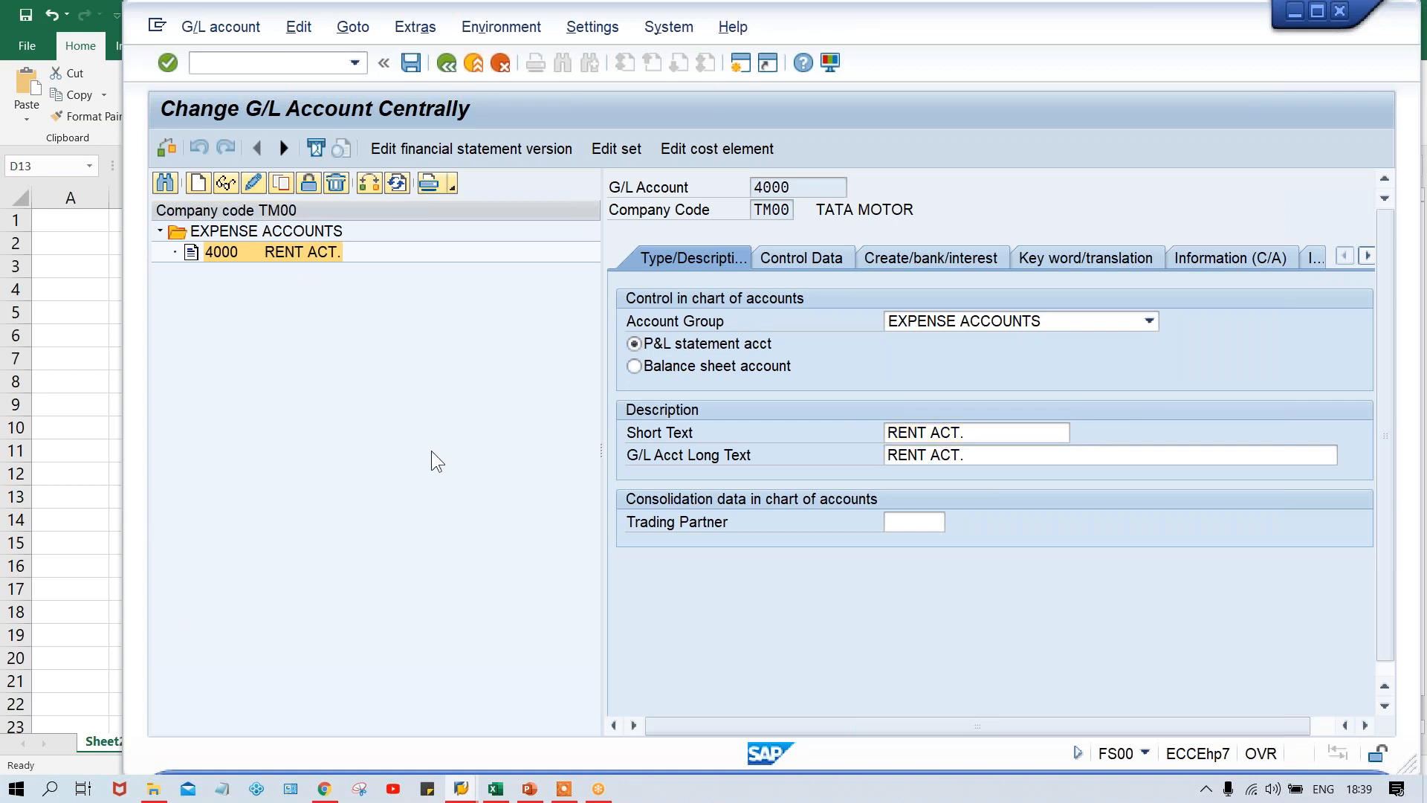
Copy G/L account 4000 to a new account 1000 in company code TM00, checking the asset number range in Excel
{"action": "left_click", "coordinate": [275, 258]}
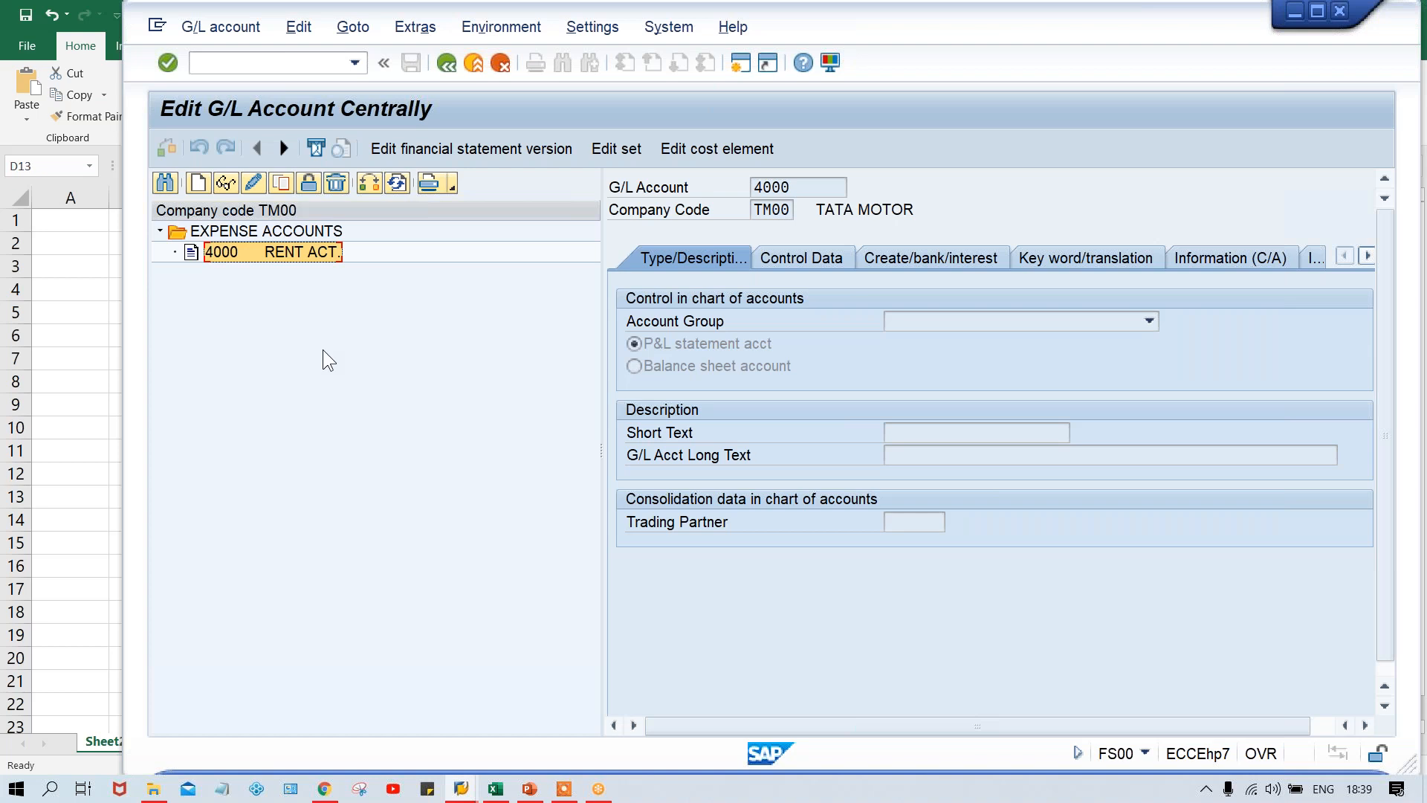
{"action": "left_click", "coordinate": [281, 185]}
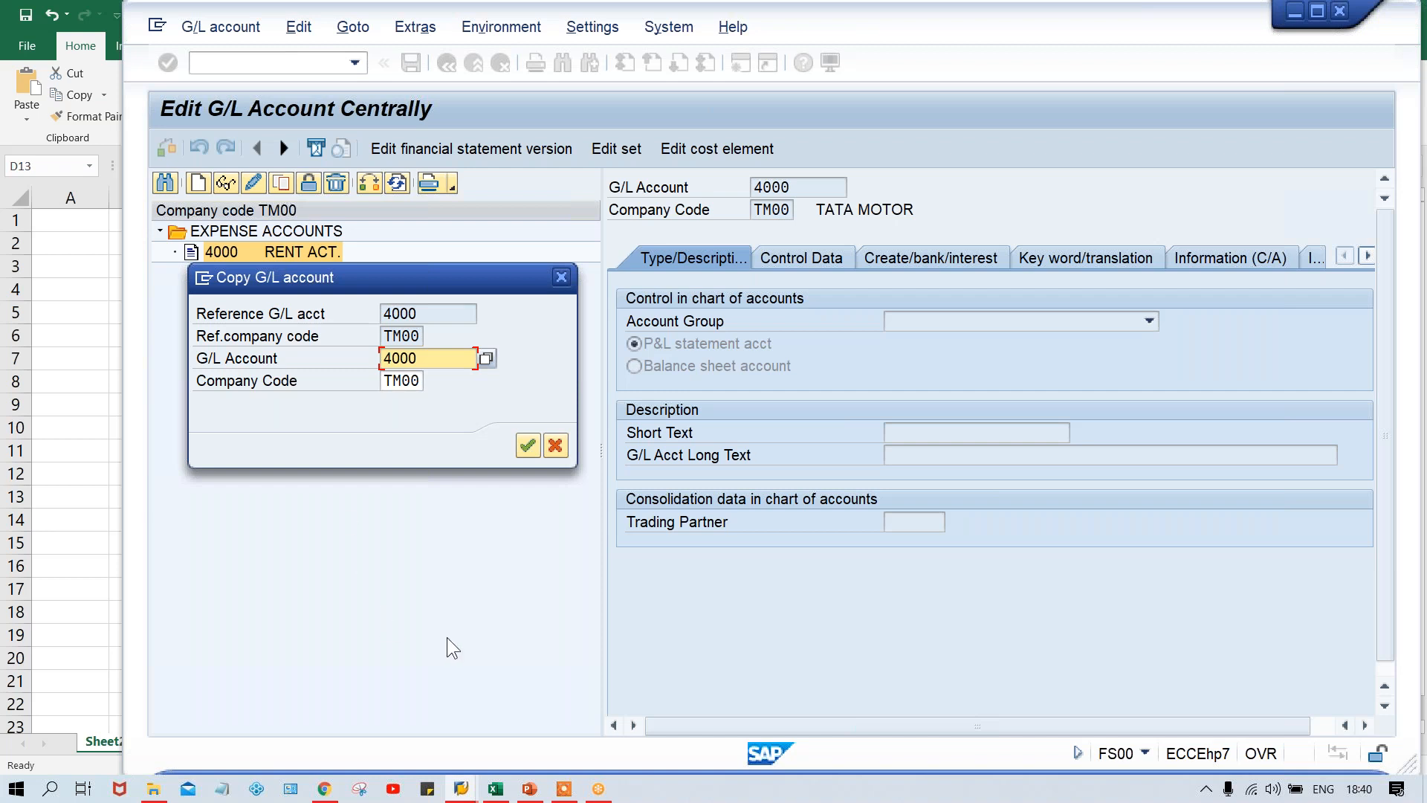
{"action": "left_click", "coordinate": [494, 790]}
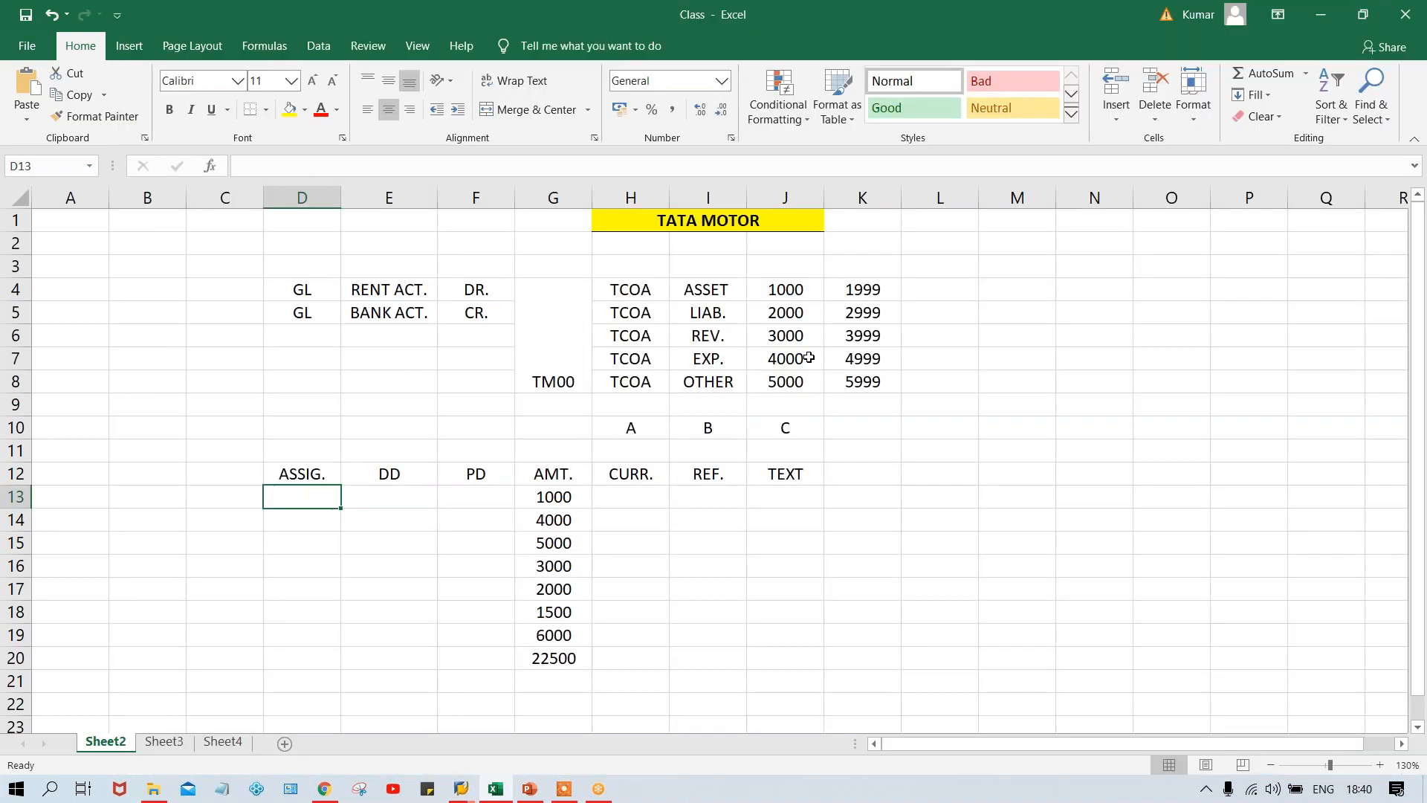
{"action": "left_click", "coordinate": [777, 289]}
{"action": "left_click", "coordinate": [882, 287]}
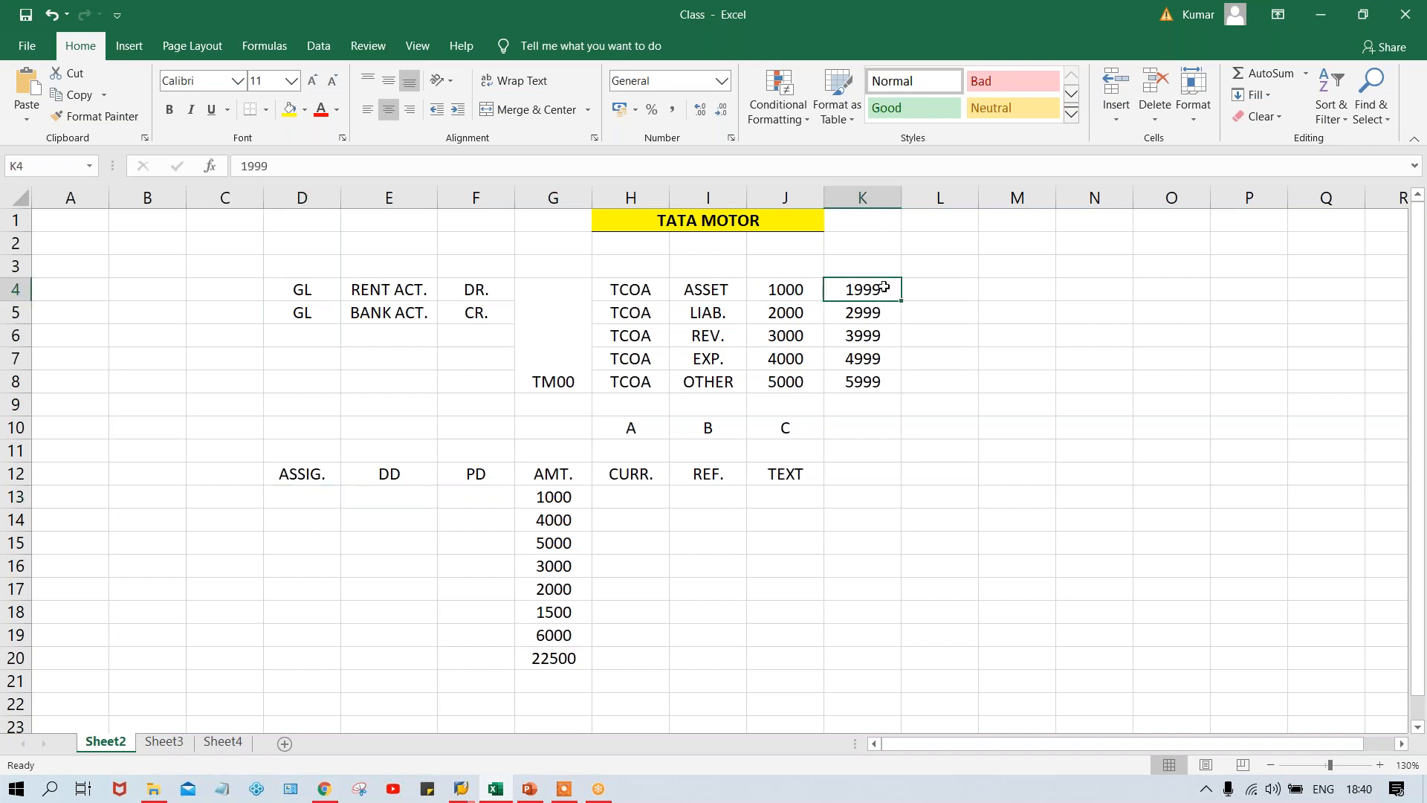
{"action": "left_click", "coordinate": [785, 290]}
{"action": "left_click", "coordinate": [868, 295]}
{"action": "key", "text": "alt+Tab"}
{"action": "type", "text": "1"}
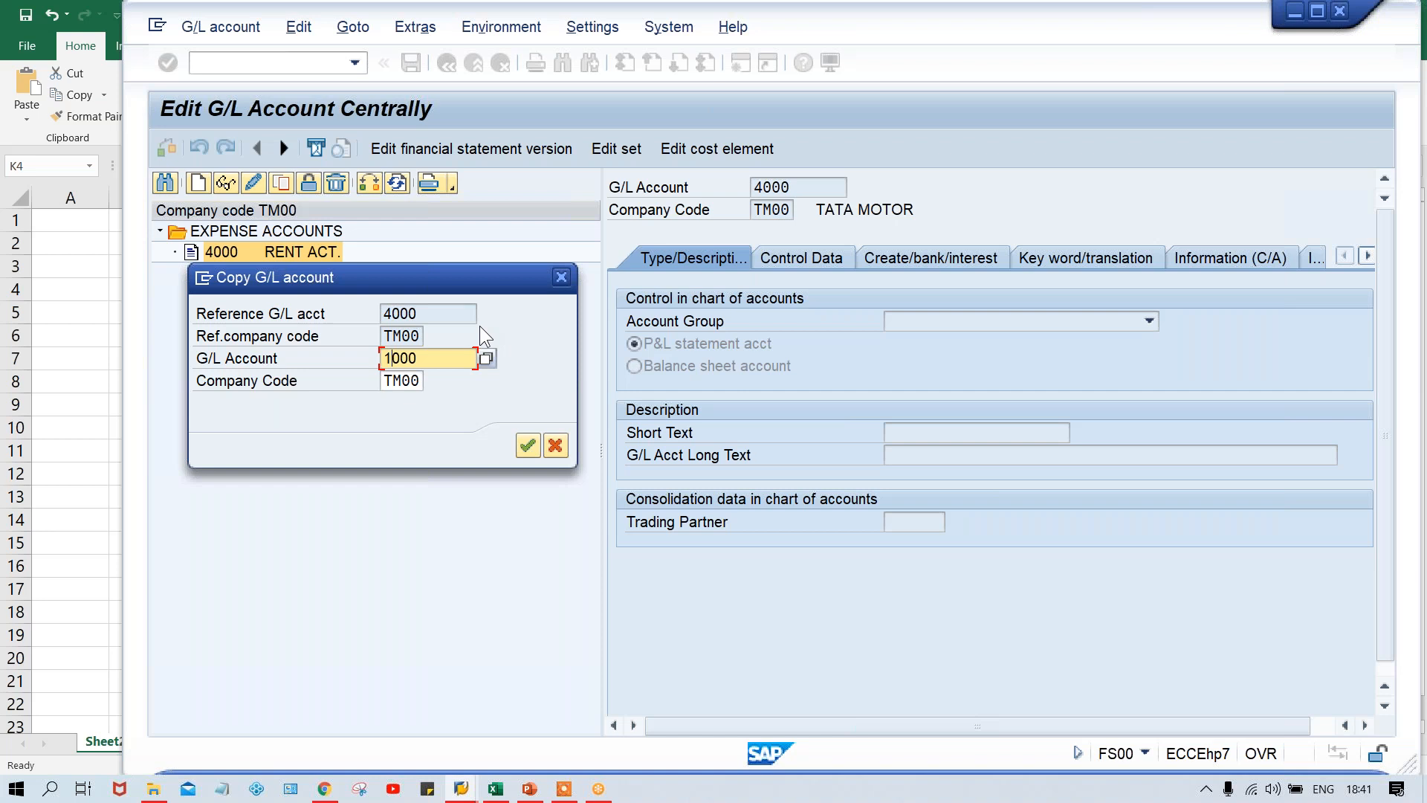
{"action": "key", "text": "Return"}
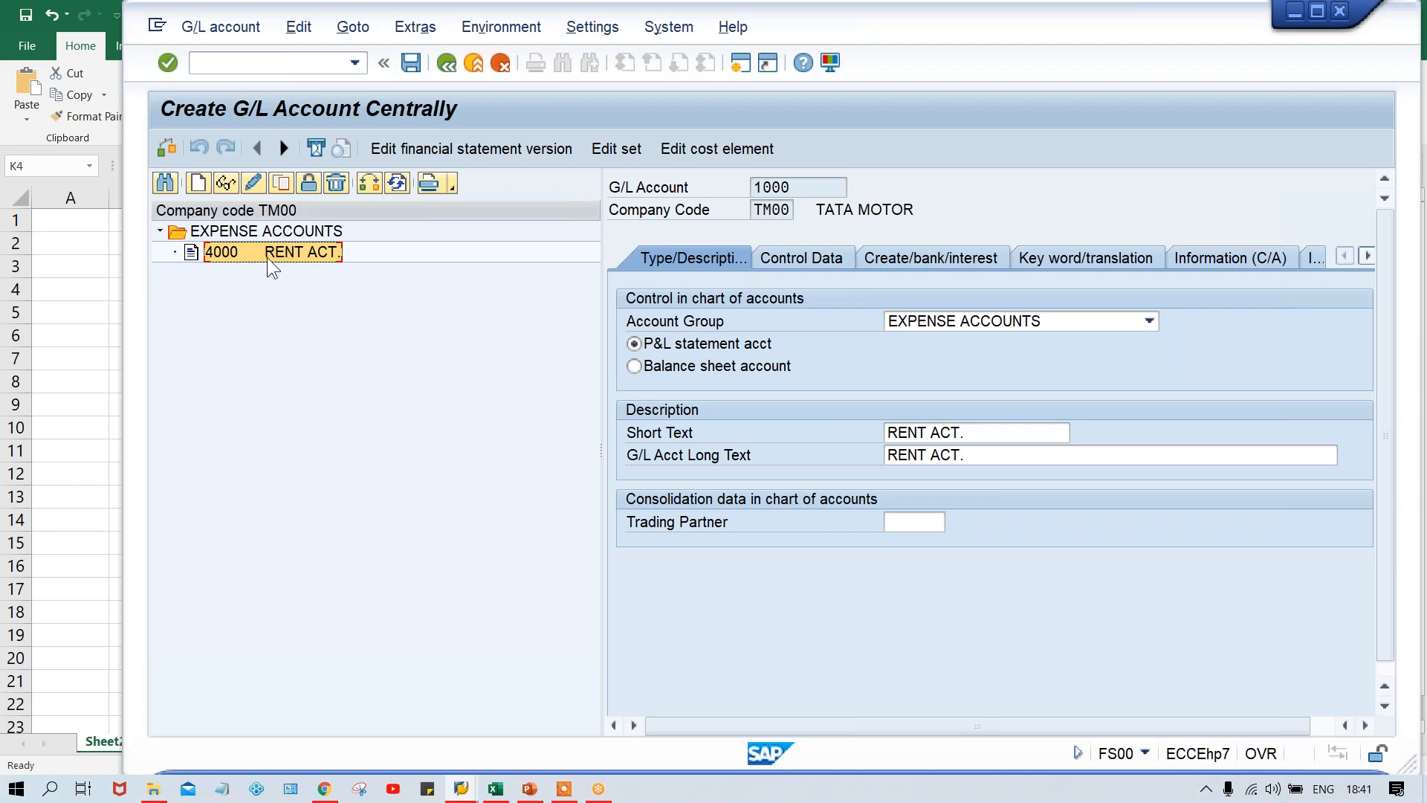
Assign the new account 1000 to the ASSET ACCOUNTS group and make it a balance sheet account
{"action": "left_click", "coordinate": [998, 321]}
{"action": "left_click", "coordinate": [980, 343]}
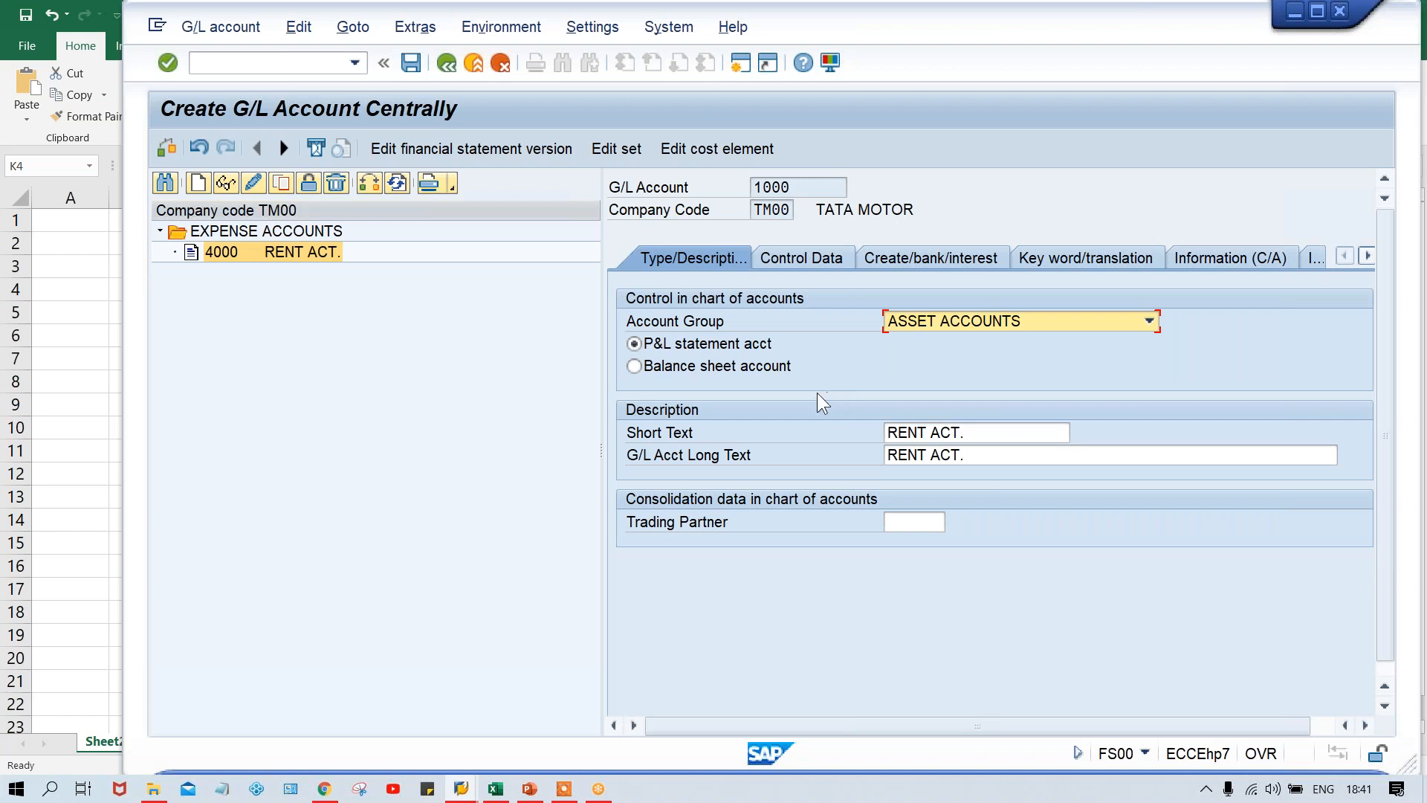
{"action": "left_click", "coordinate": [731, 365]}
Replace both the short text and the long text of account 1000 with HDFC BANK ACT
{"action": "left_click", "coordinate": [1006, 431]}
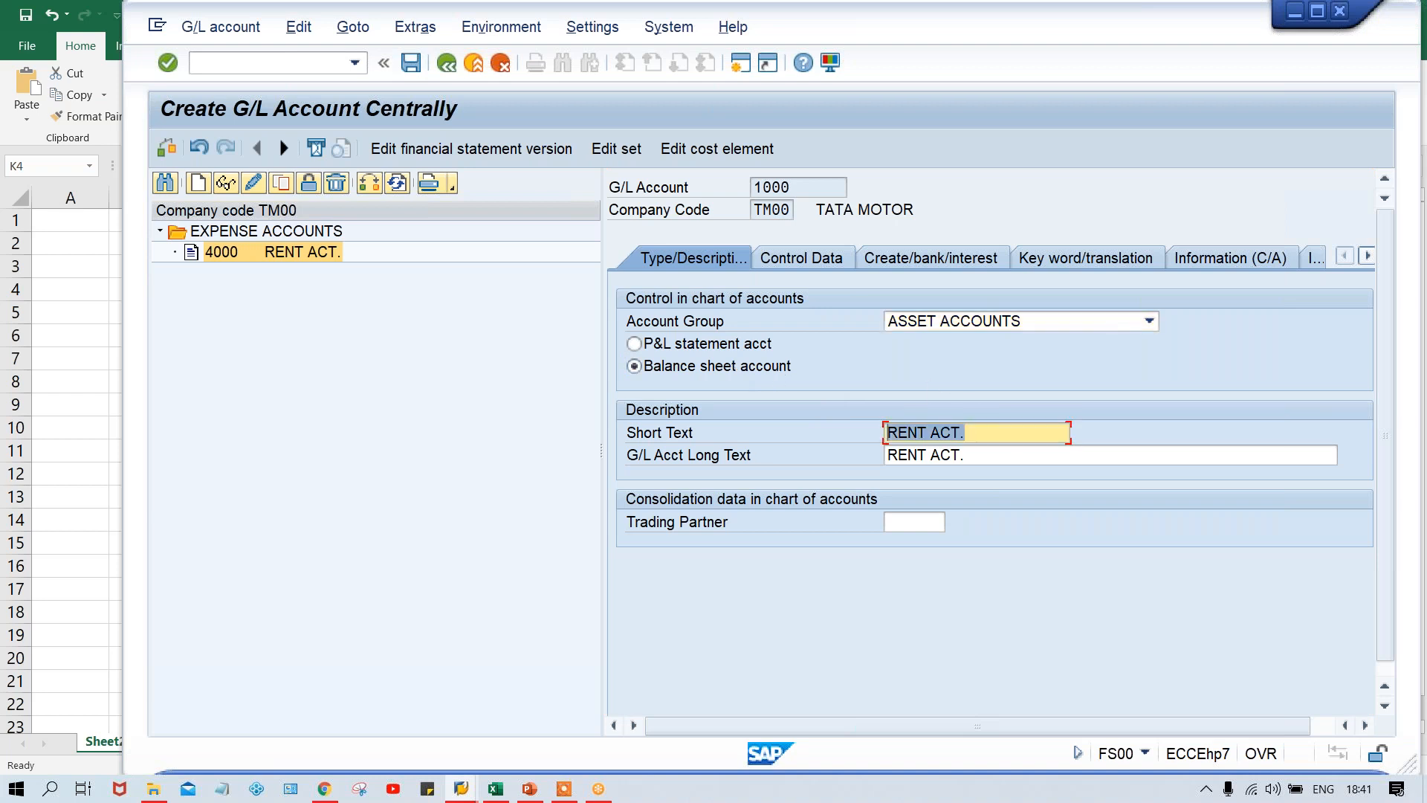
{"action": "type", "text": "H"}
{"action": "key", "text": "Down"}
{"action": "key", "text": "Return"}
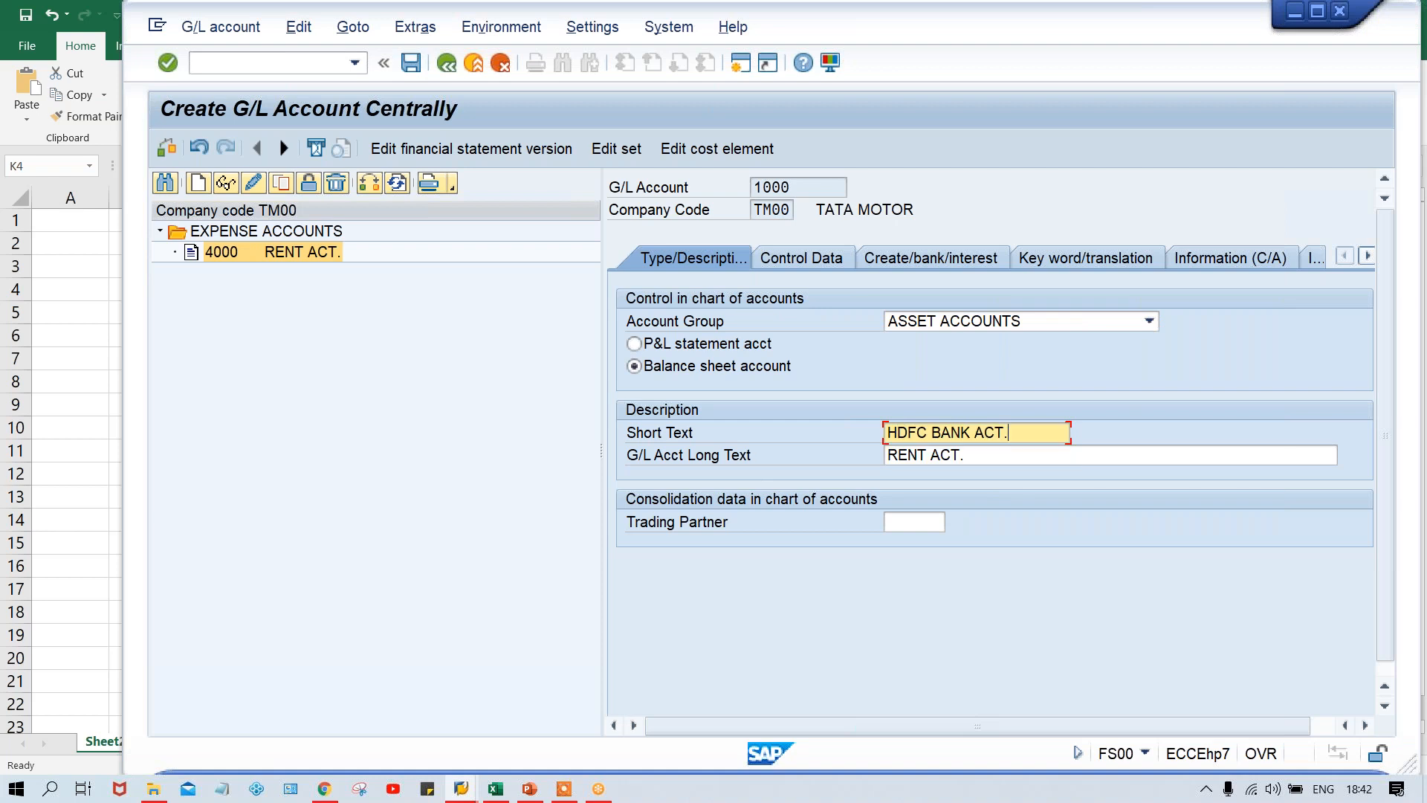
{"action": "key", "text": "ctrl+a"}
{"action": "key", "text": "ctrl+c"}
{"action": "key", "text": "Tab"}
{"action": "key", "text": "ctrl+v"}
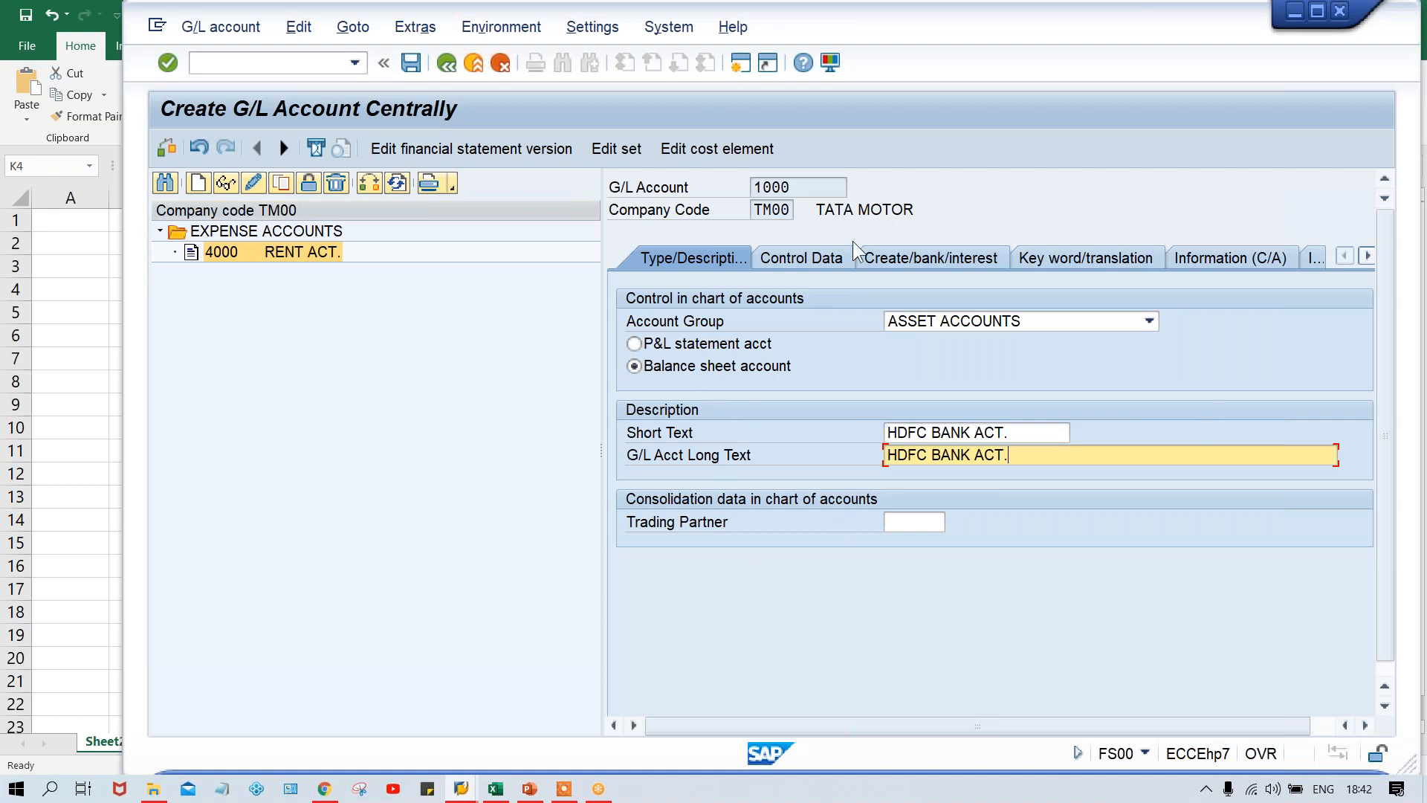
Check the control data and field status group copied into account 1000, and save the account
{"action": "left_click", "coordinate": [801, 261]}
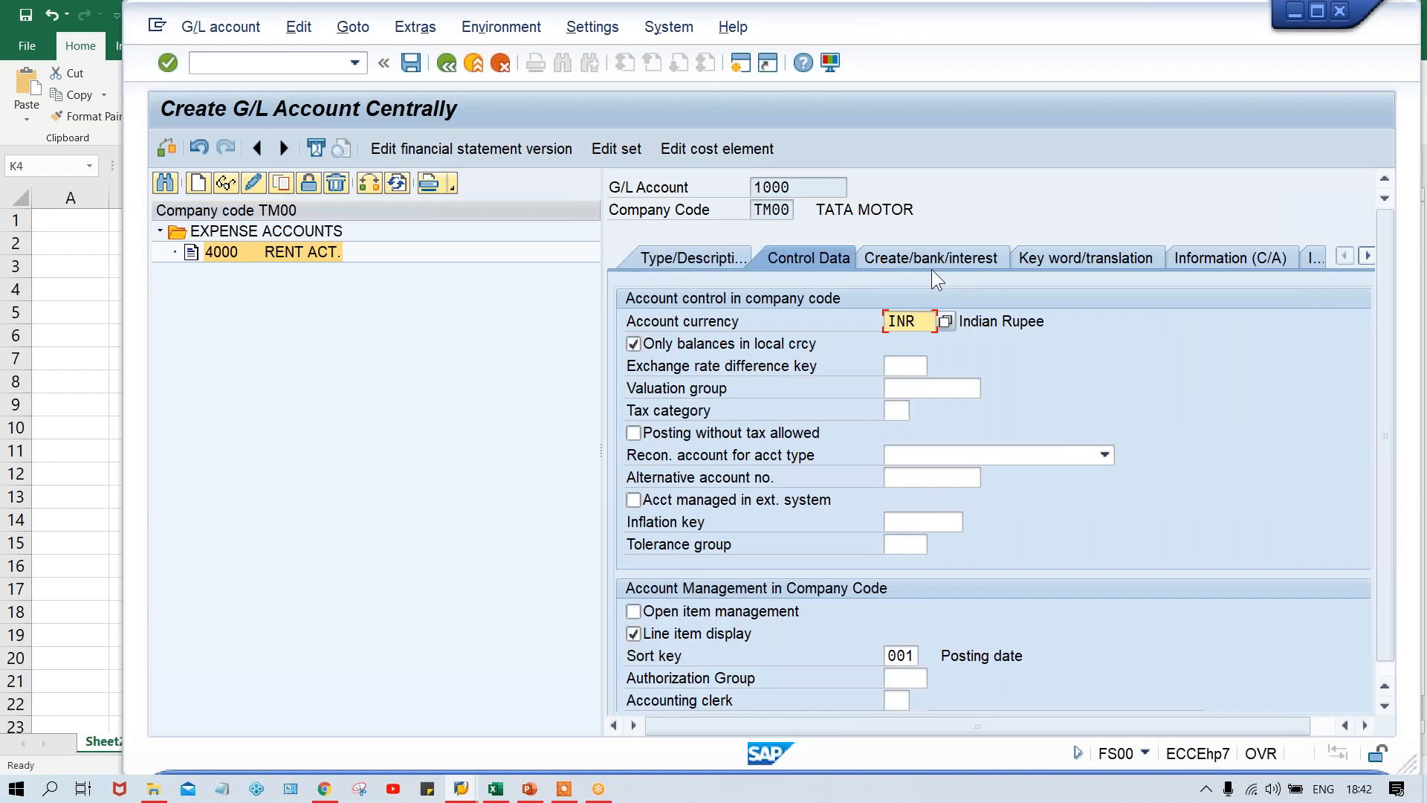
{"action": "left_click", "coordinate": [933, 261]}
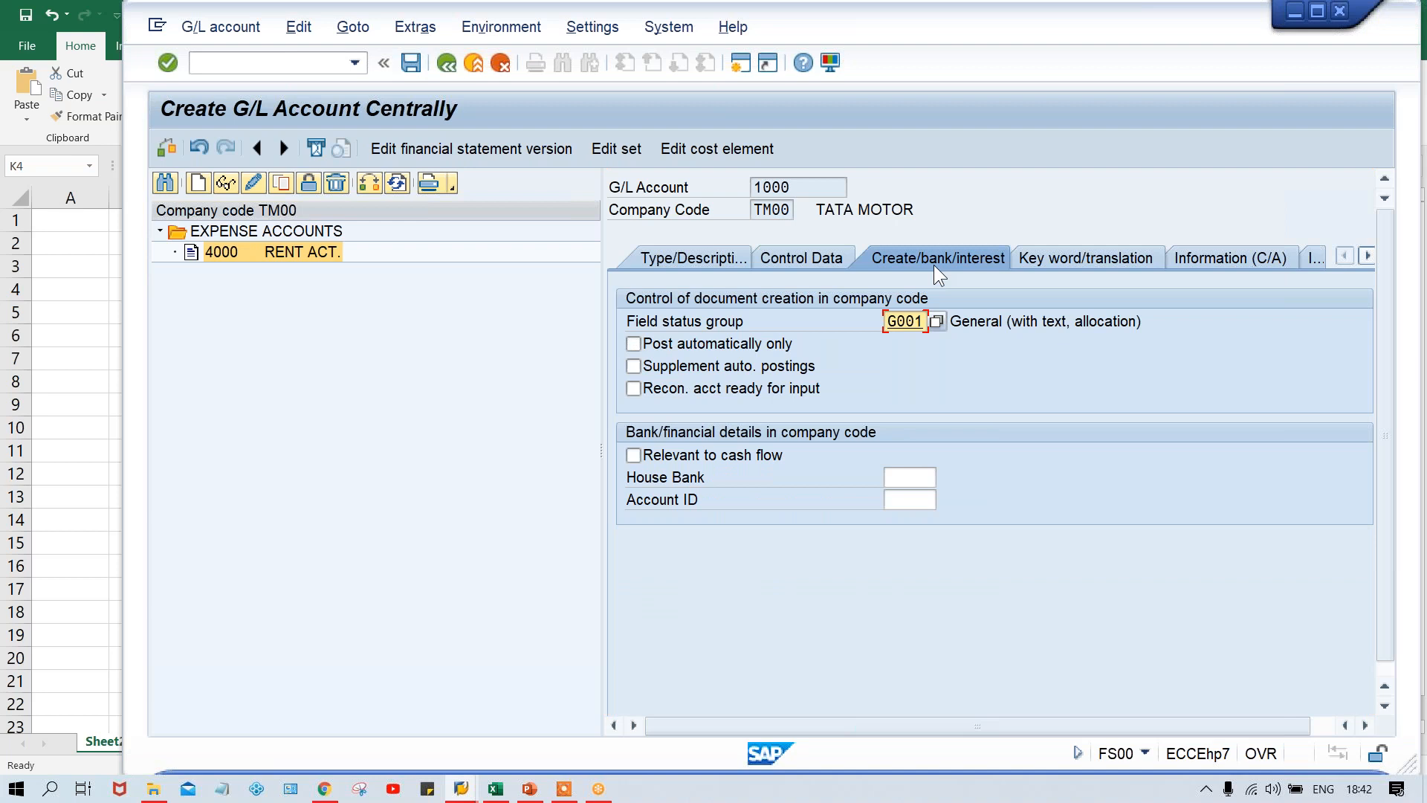
{"action": "key", "text": "ctrl+s"}
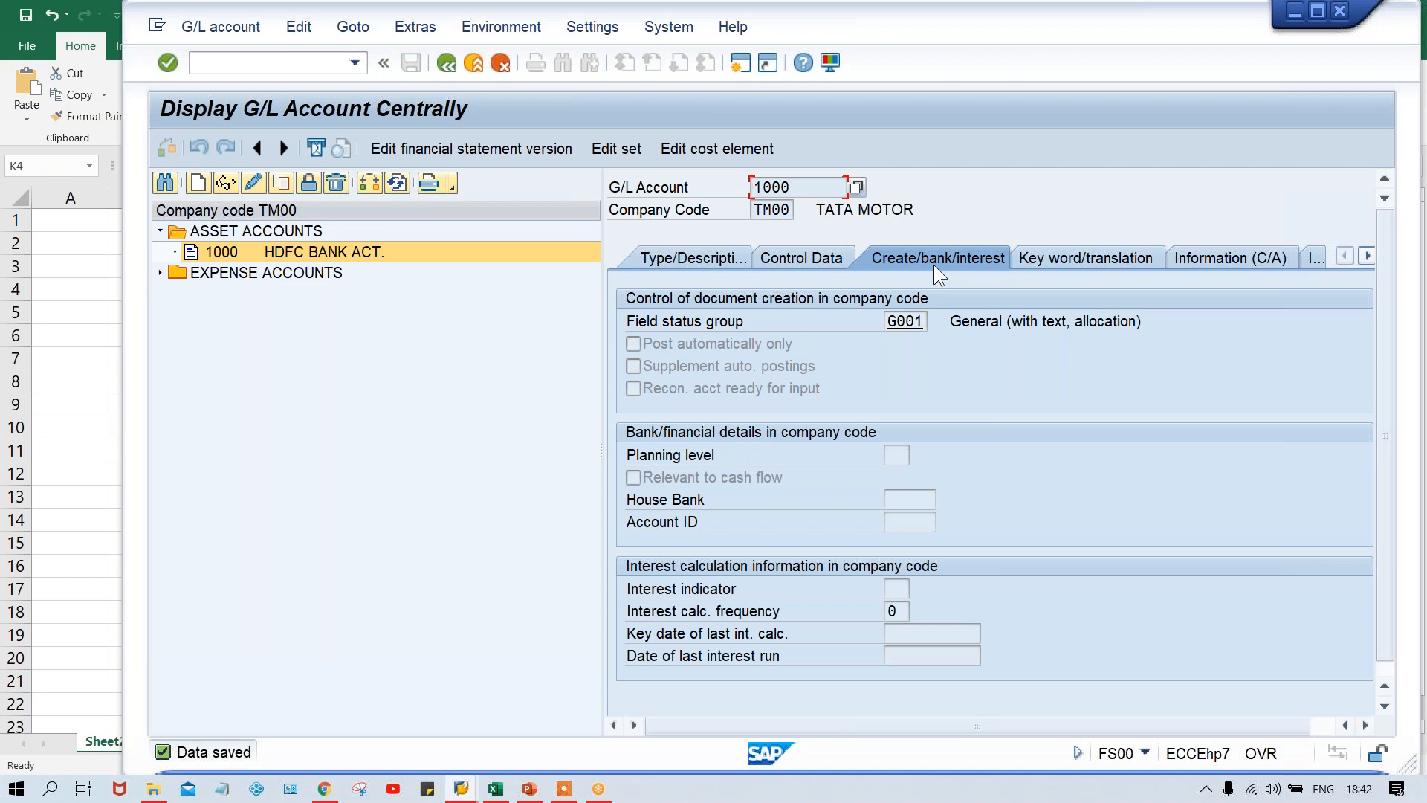
Review the saved account 1000's creation information, type and description, control data, and document creation settings
{"action": "left_click", "coordinate": [1210, 259]}
{"action": "left_click", "coordinate": [953, 345]}
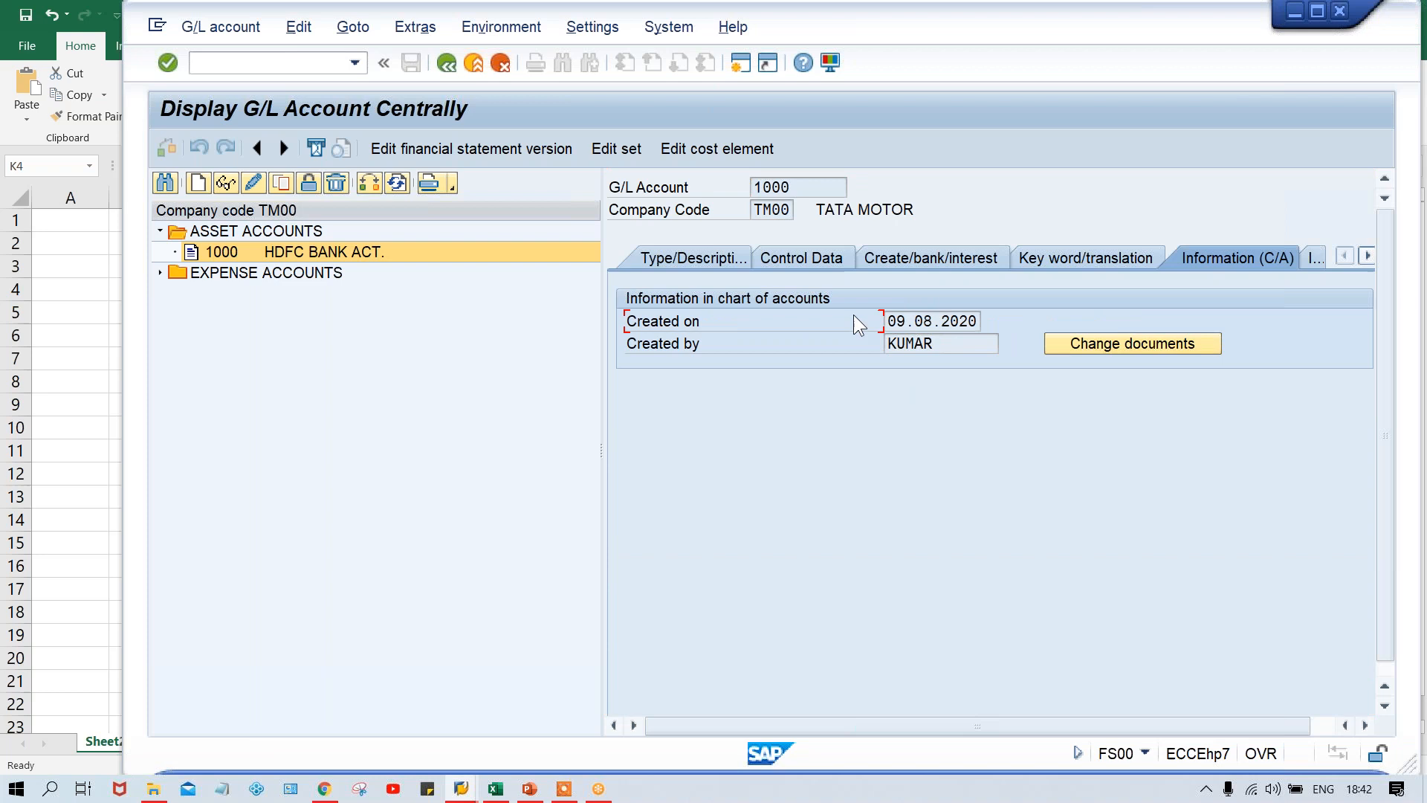
{"action": "left_click", "coordinate": [894, 321]}
{"action": "left_click", "coordinate": [668, 253]}
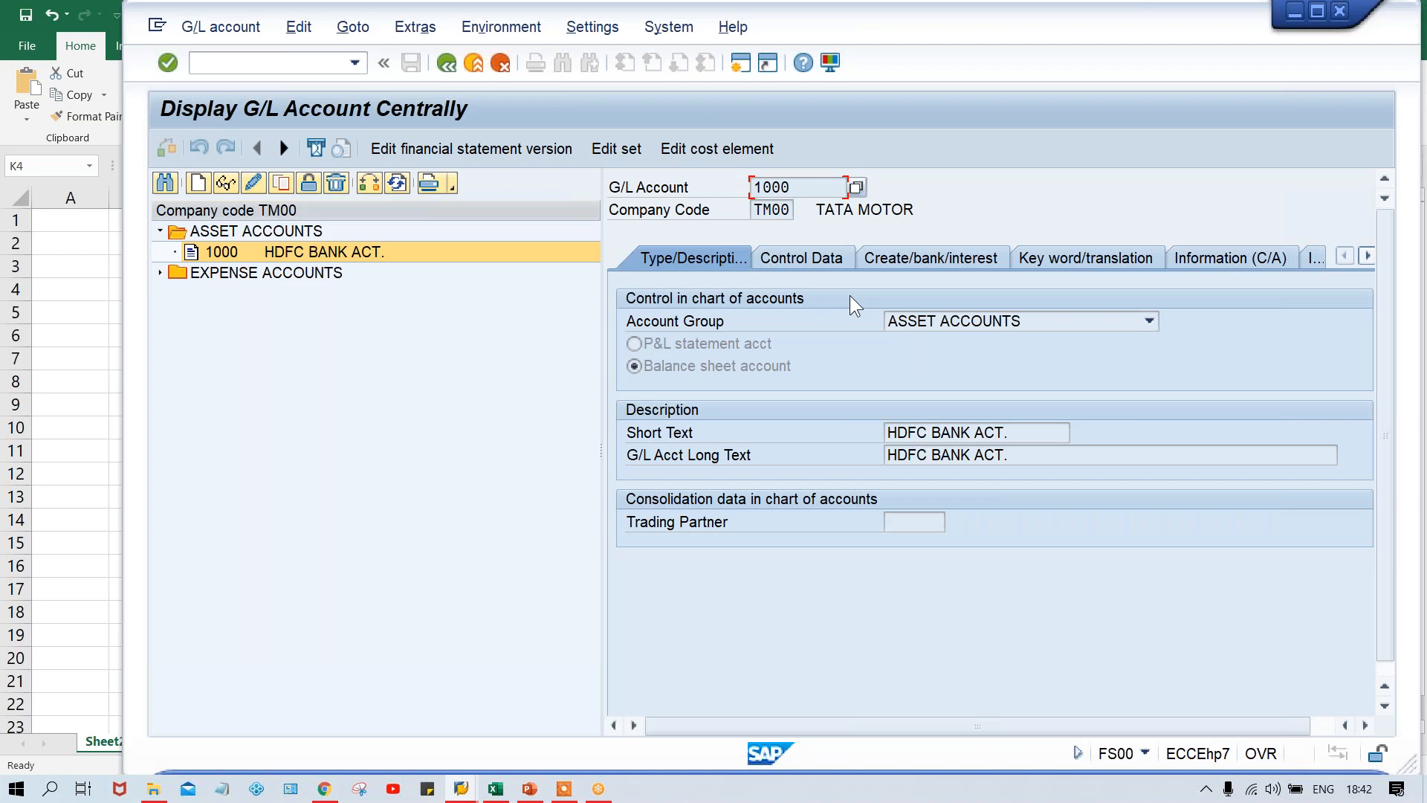
{"action": "left_click", "coordinate": [788, 263]}
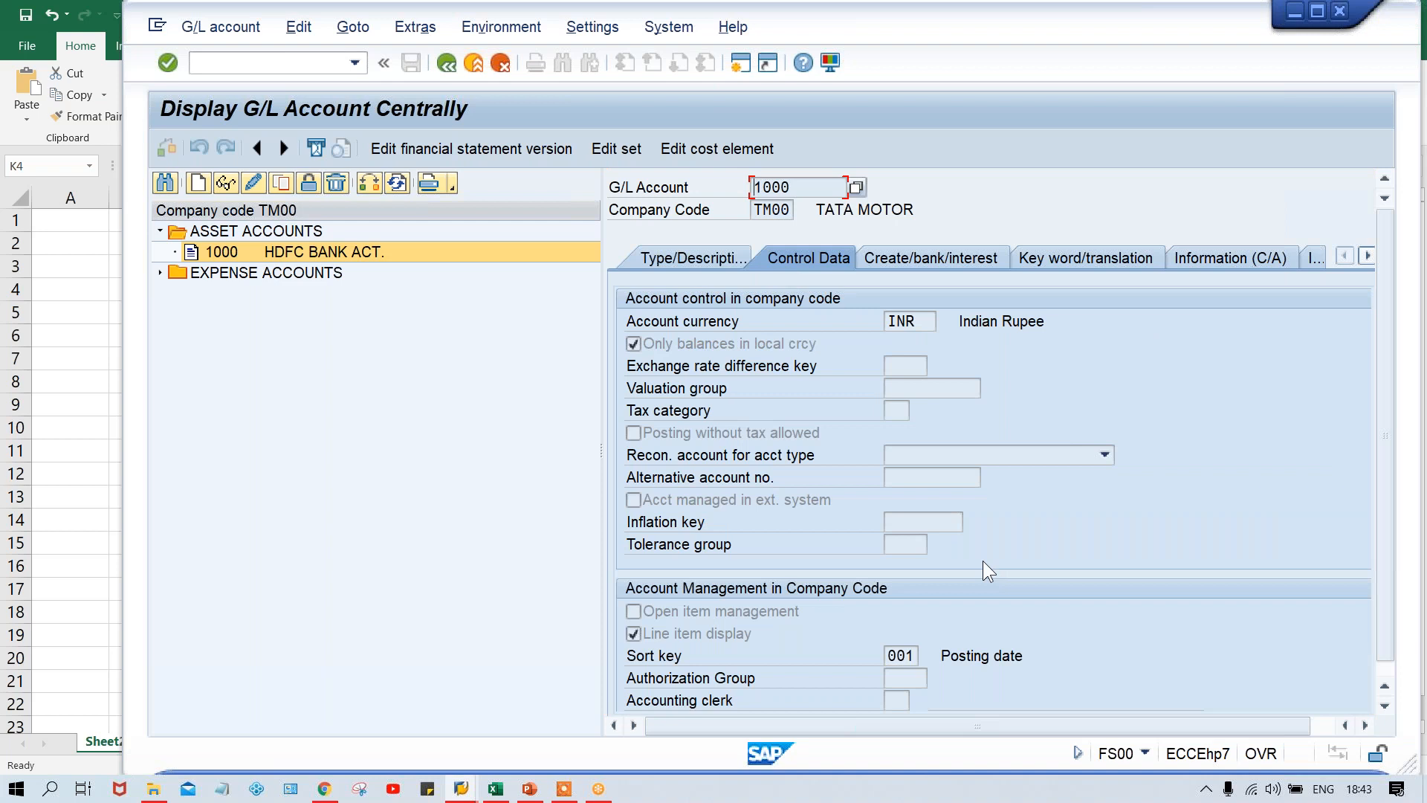
{"action": "left_click", "coordinate": [908, 260]}
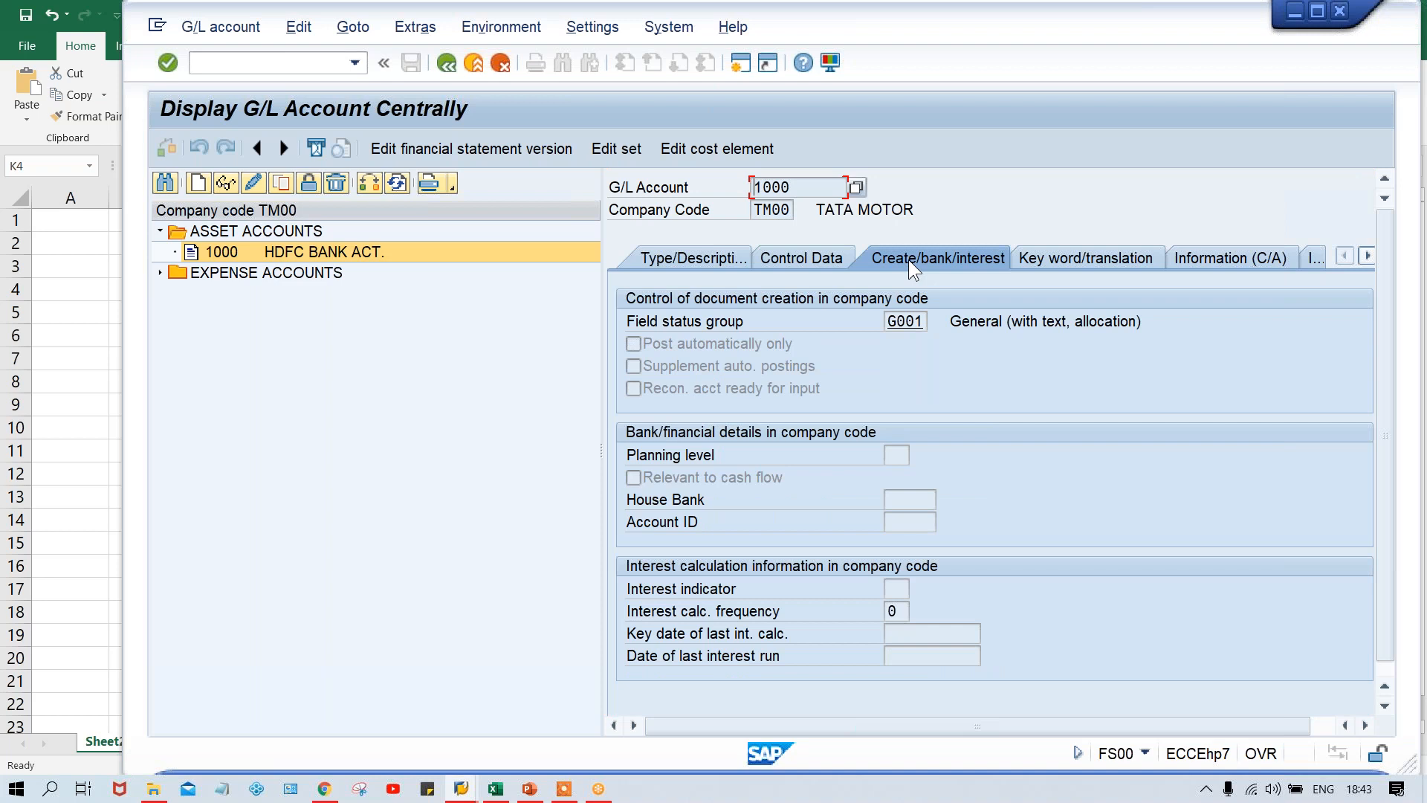